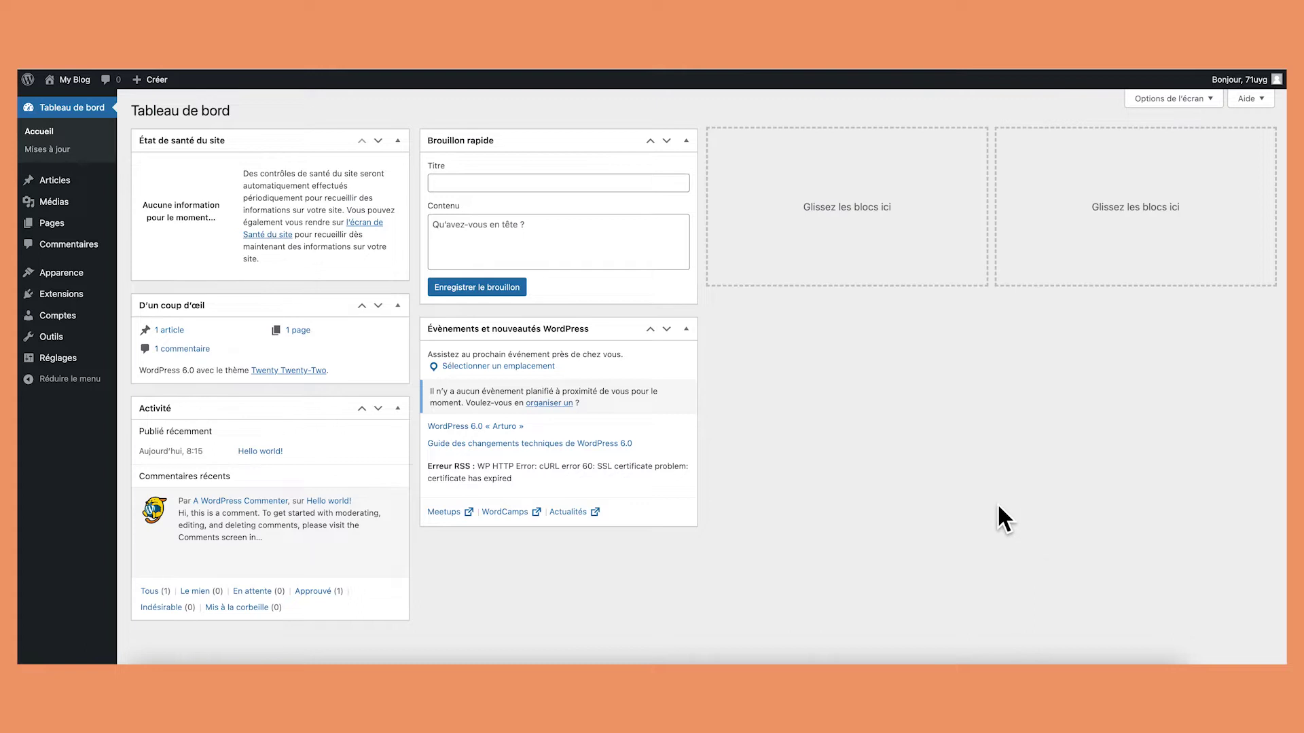
# Search the extensions directory for woocommerce, then install and activate the WooCommerce extension
pyautogui.moveTo(74, 299)
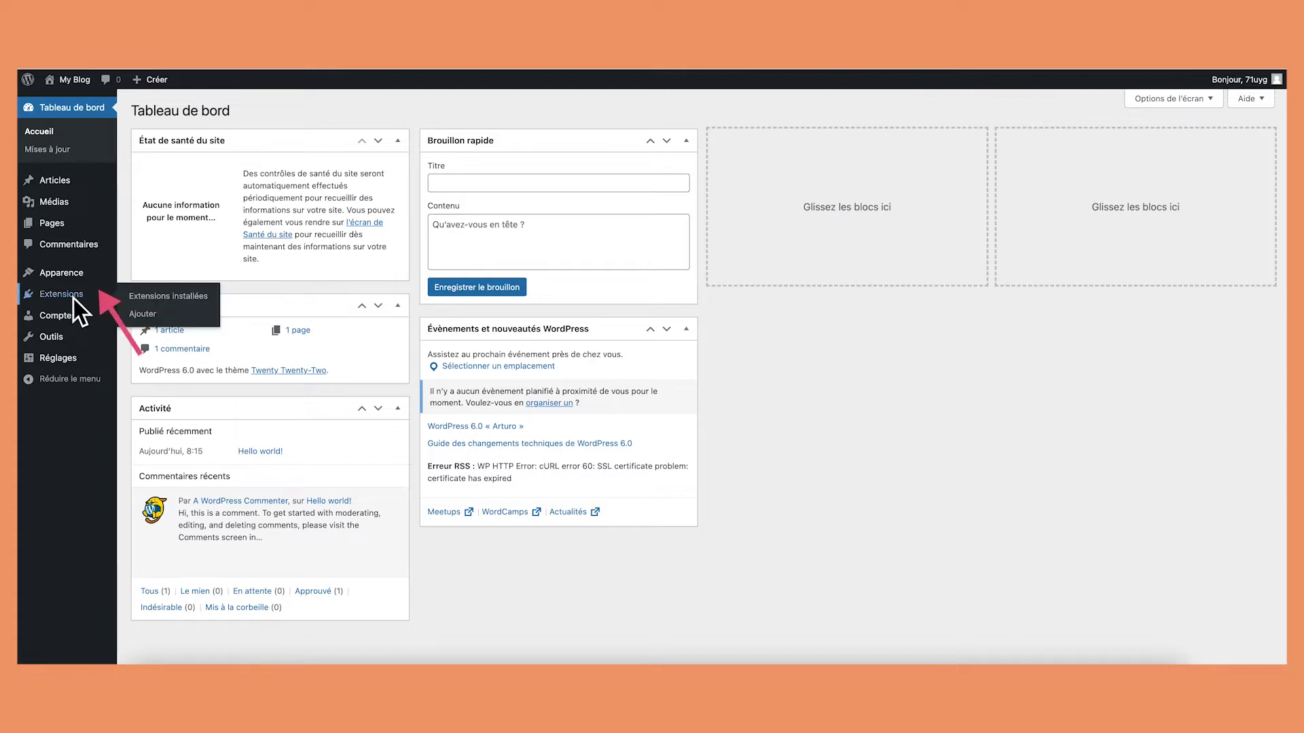
pyautogui.click(153, 315)
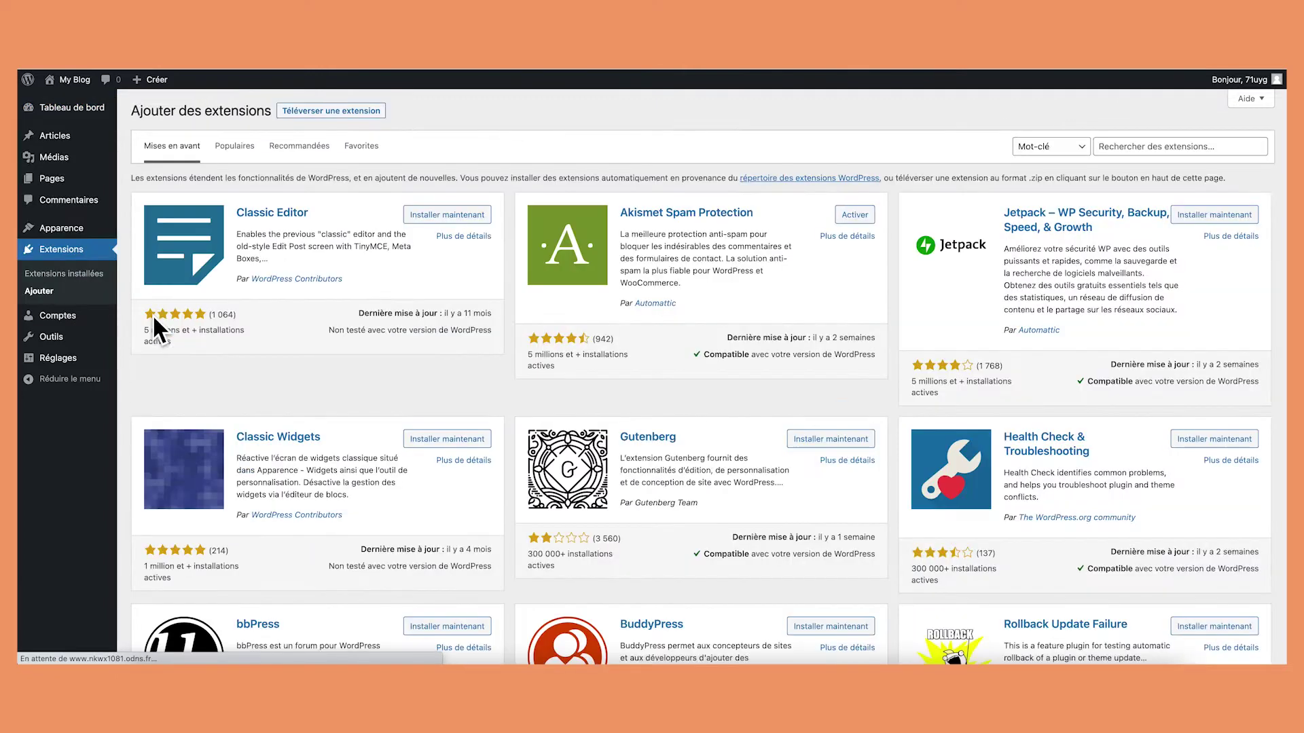
pyautogui.click(1165, 147)
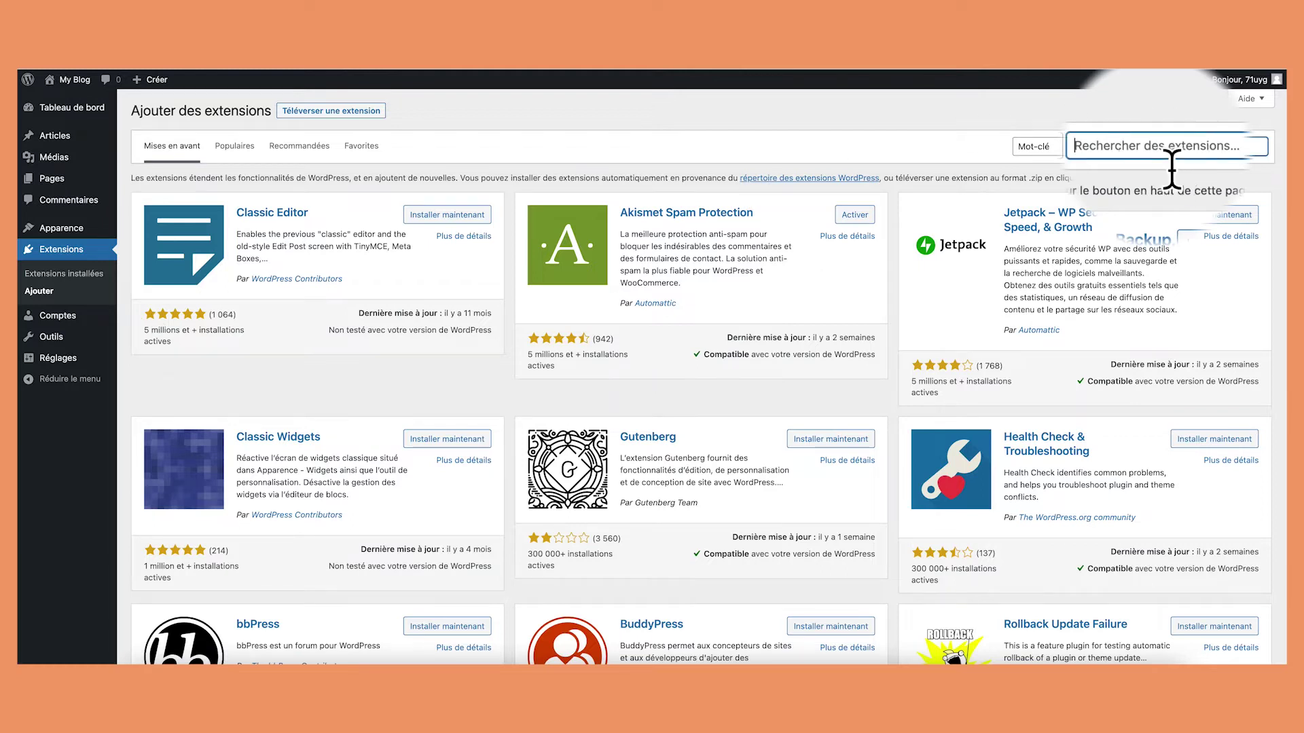
pyautogui.write('woocommerc')
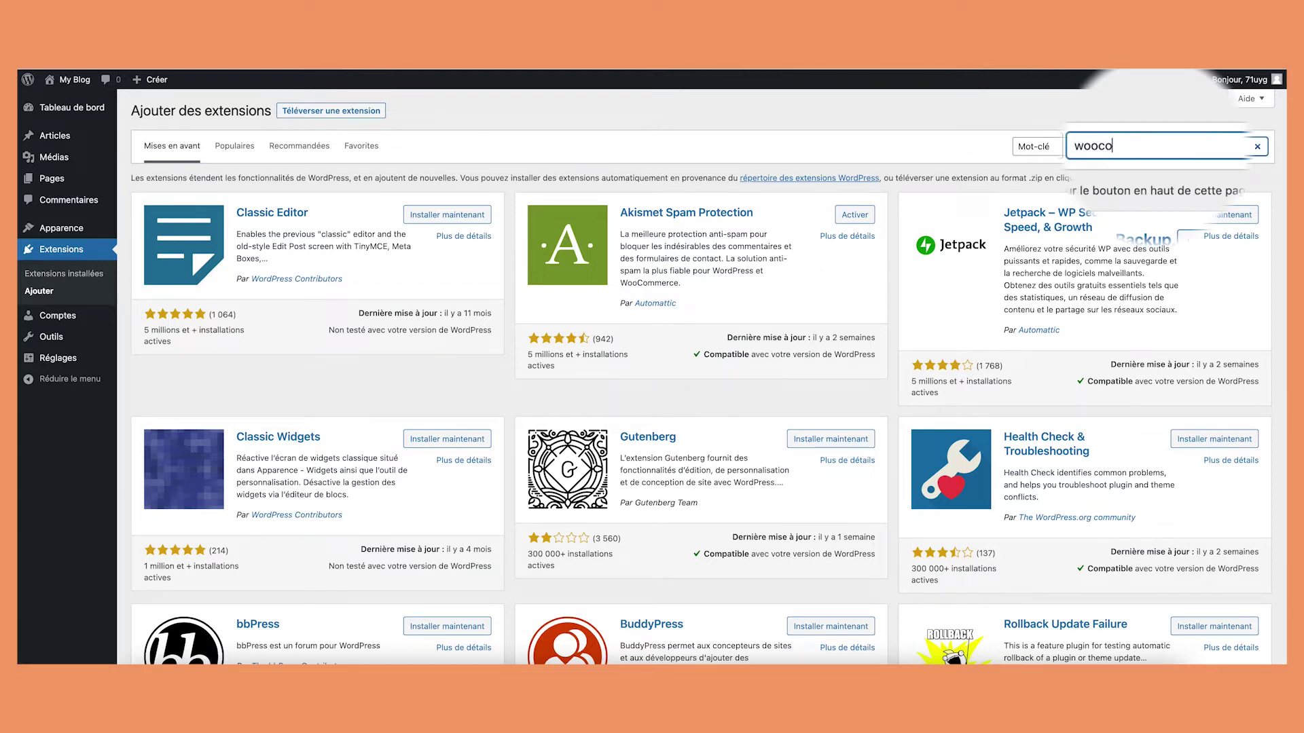
pyautogui.write('e')
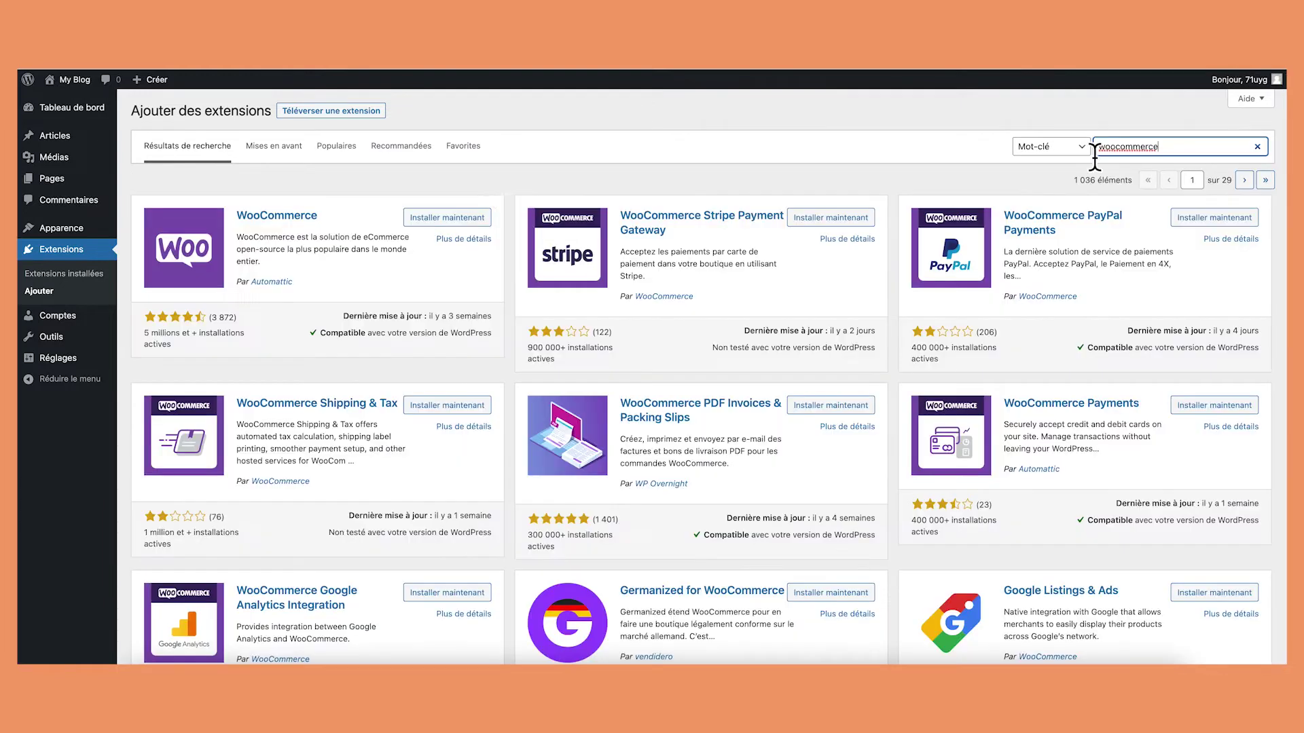
pyautogui.click(435, 216)
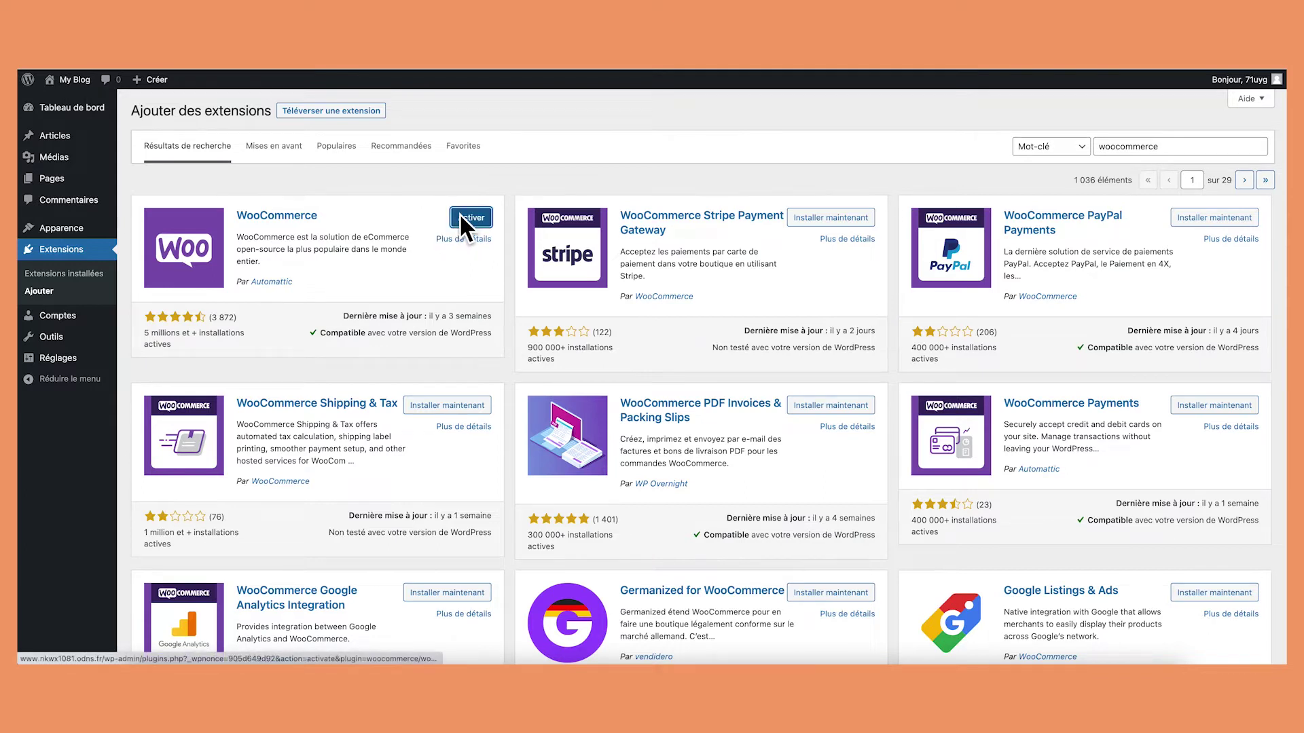
pyautogui.click(459, 216)
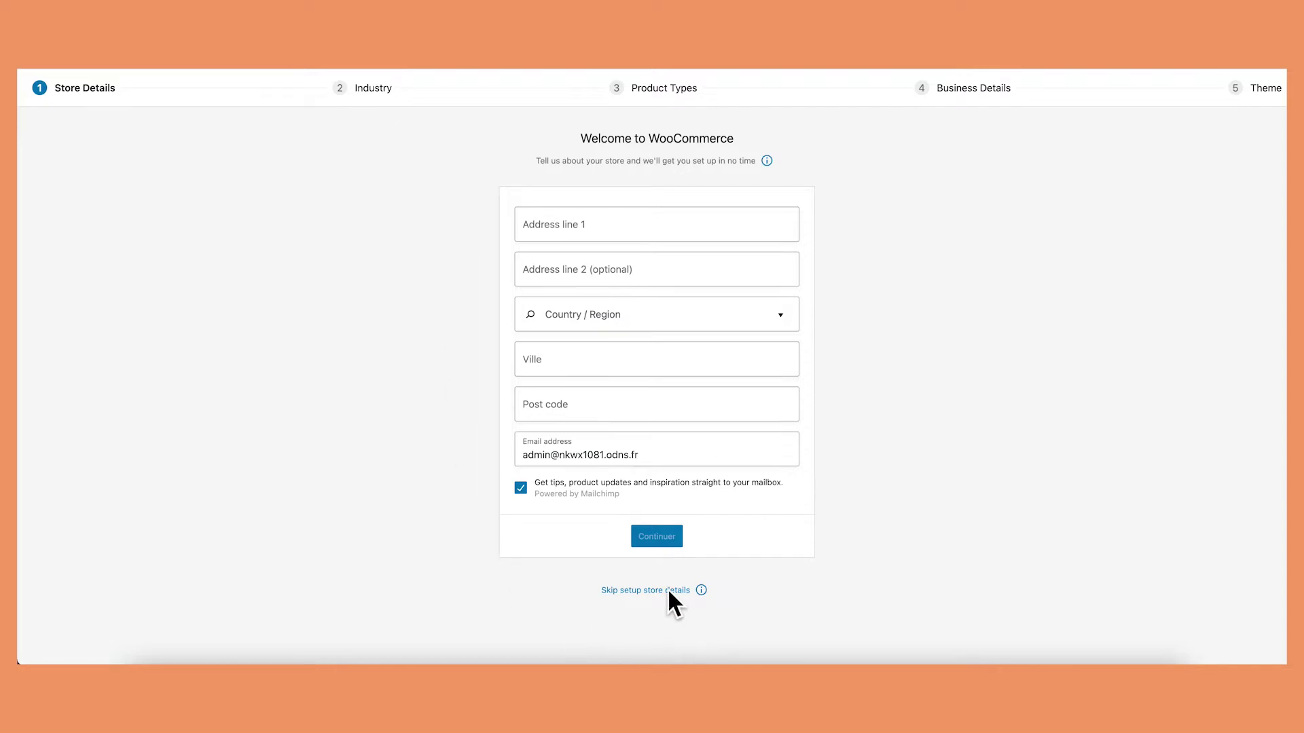
# Skip the store details setup and agree to share usage tracking data with WooCommerce
pyautogui.click(641, 590)
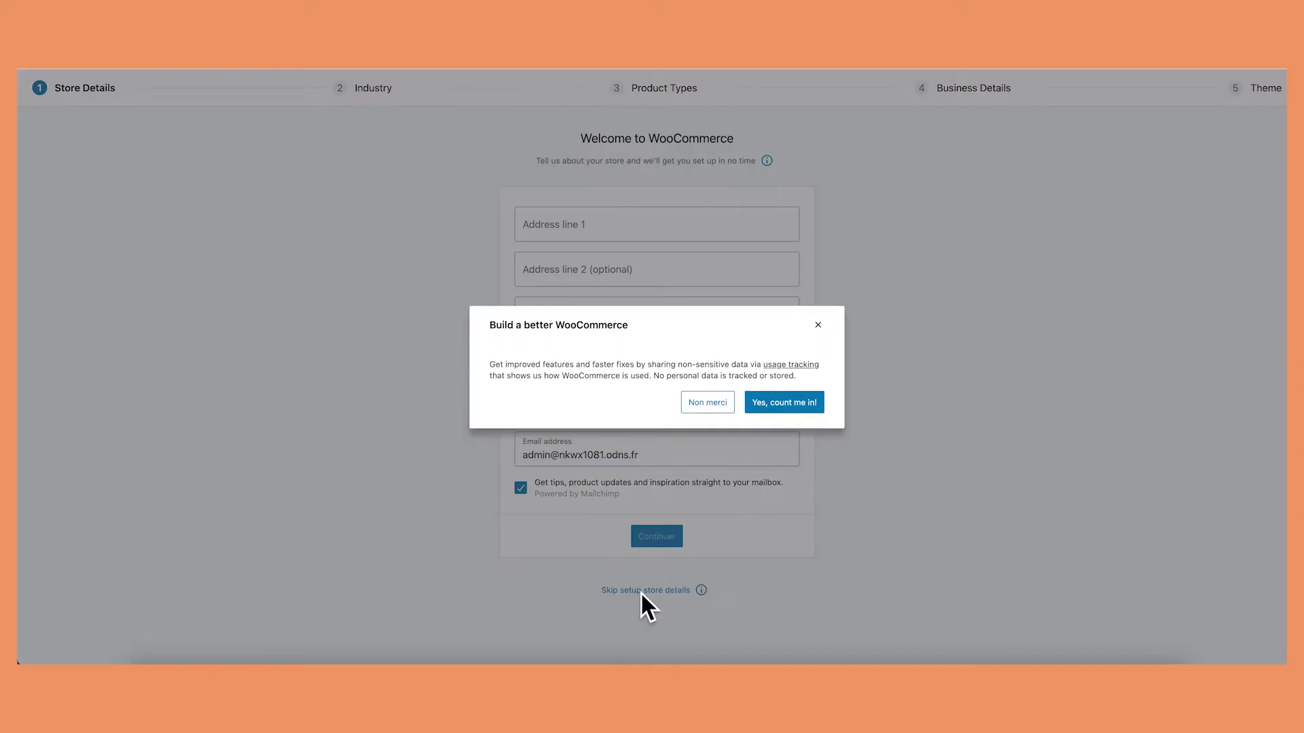
pyautogui.click(791, 392)
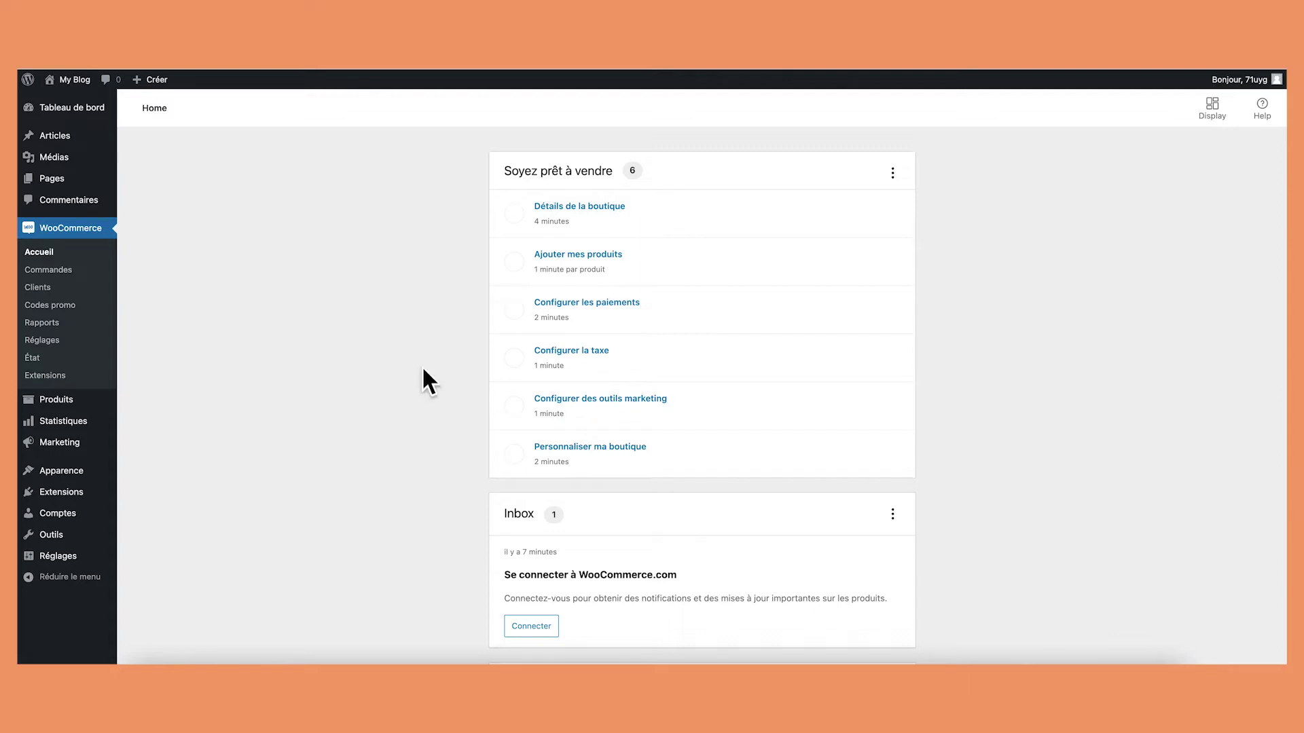
# In the general WooCommerce settings, set the store's country (Pays/État) to France
pyautogui.click(51, 341)
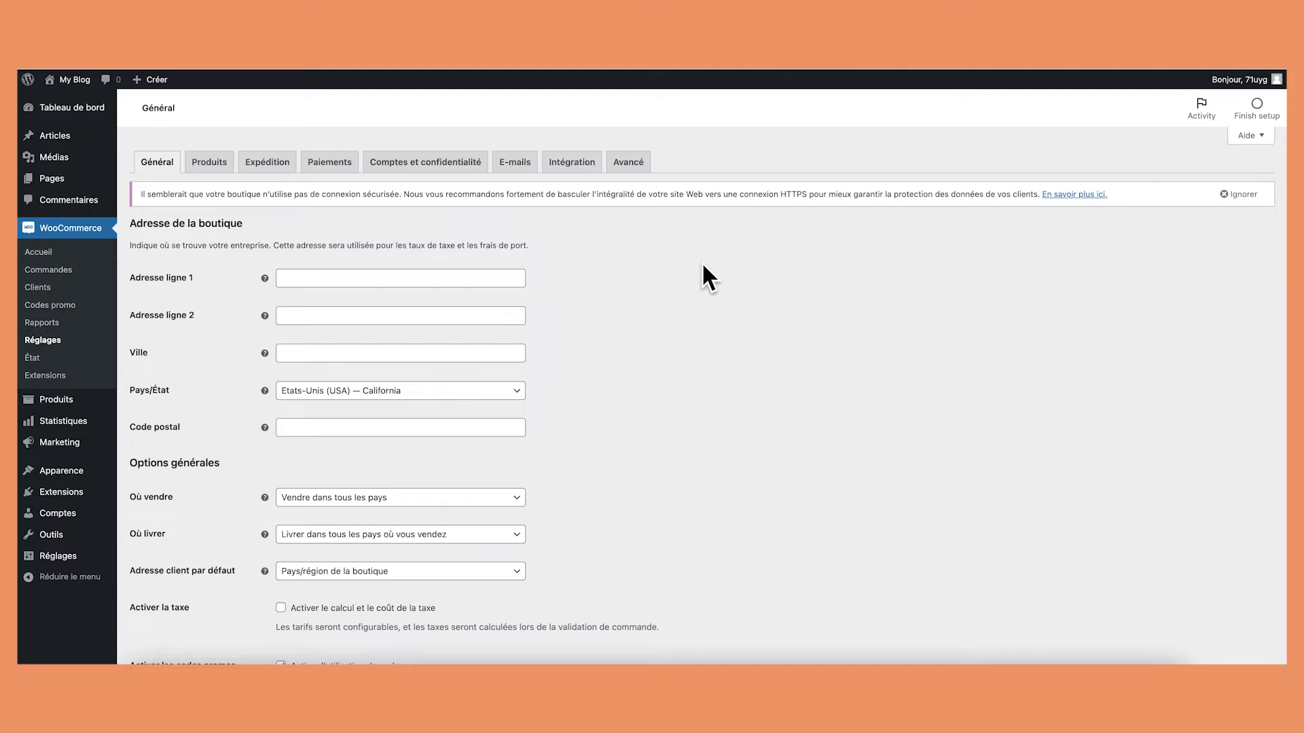
pyautogui.scroll(-1, 666, 353)
pyautogui.scroll(-2, 665, 353)
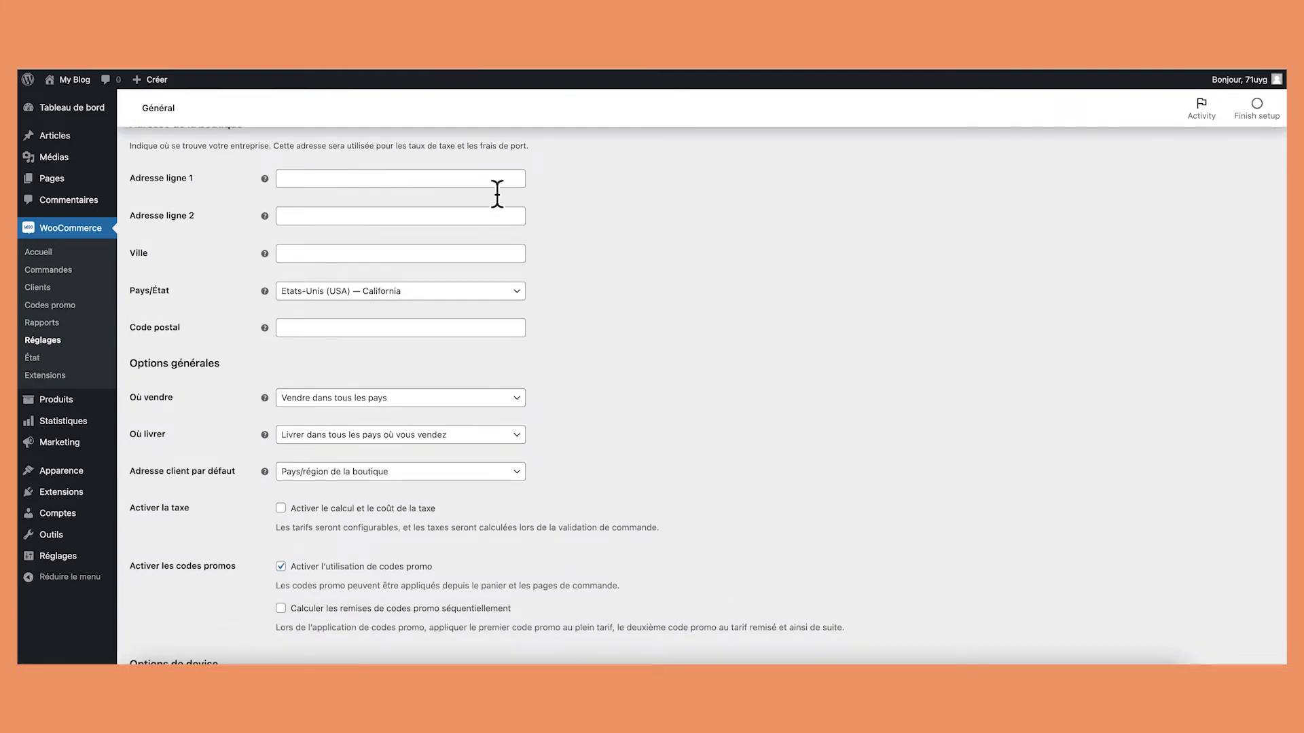
pyautogui.click(463, 291)
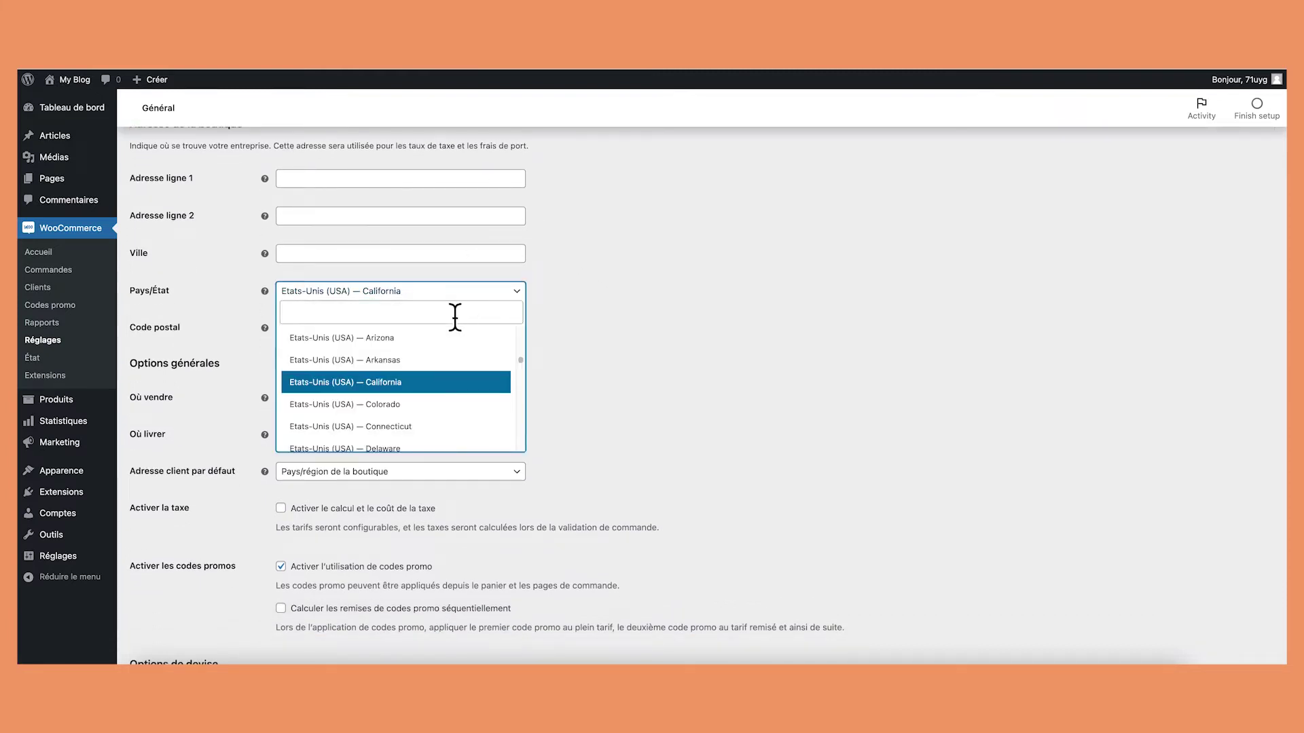
pyautogui.write('fran')
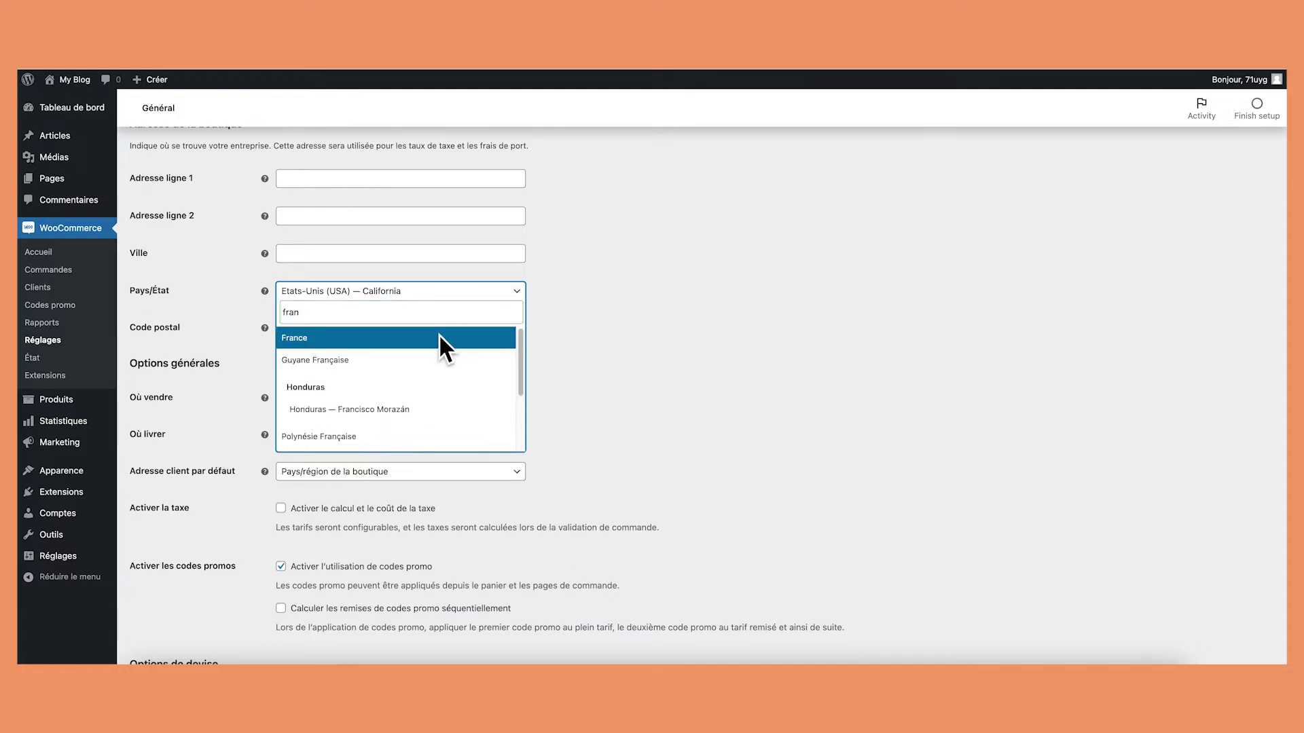
pyautogui.click(439, 336)
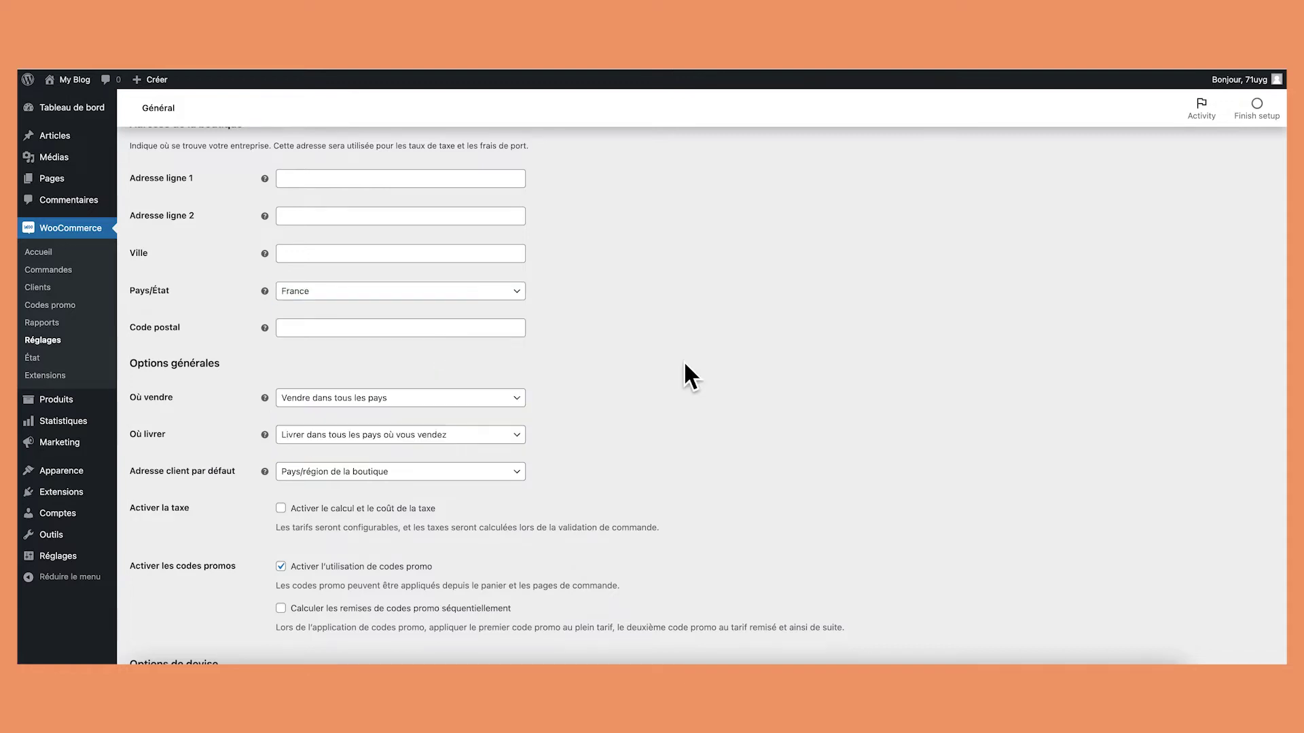
# Enable tax calculation (Activer le calcul et le coût de la taxe) in the store's general options
pyautogui.scroll(-5, 683, 360)
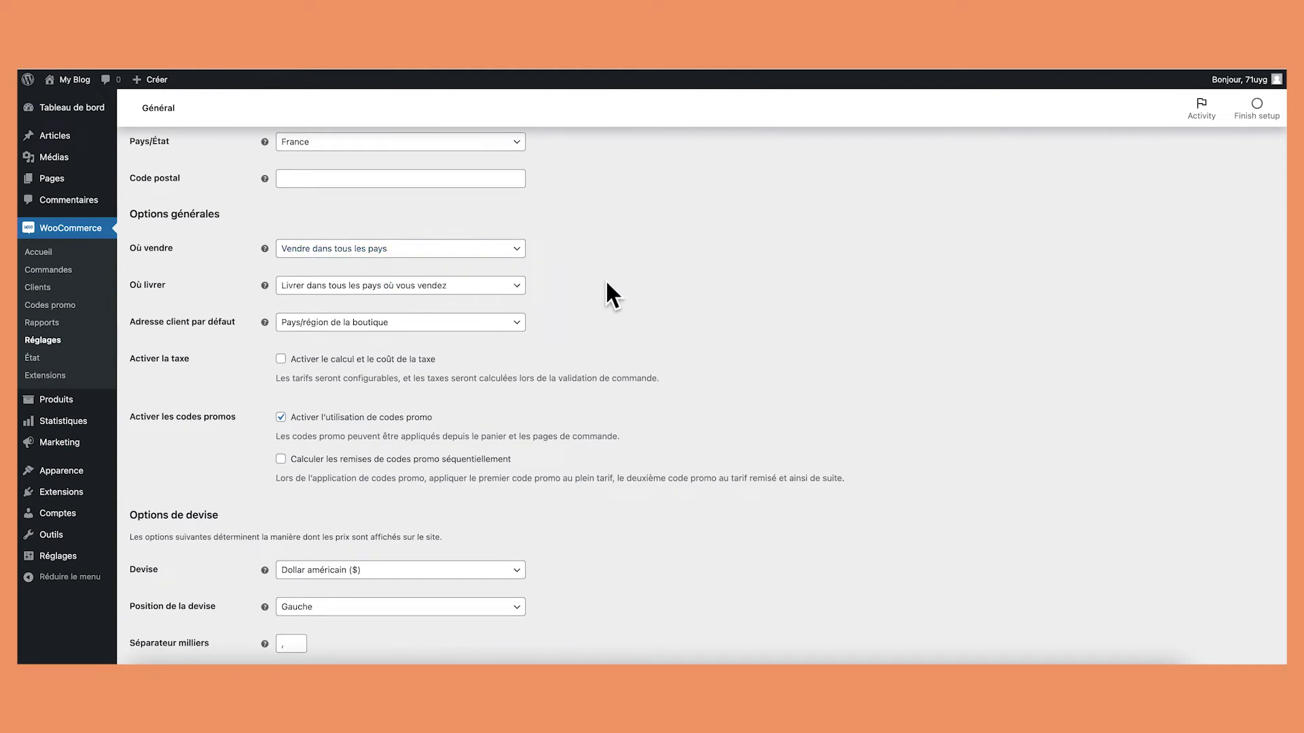
pyautogui.scroll(-1, 607, 283)
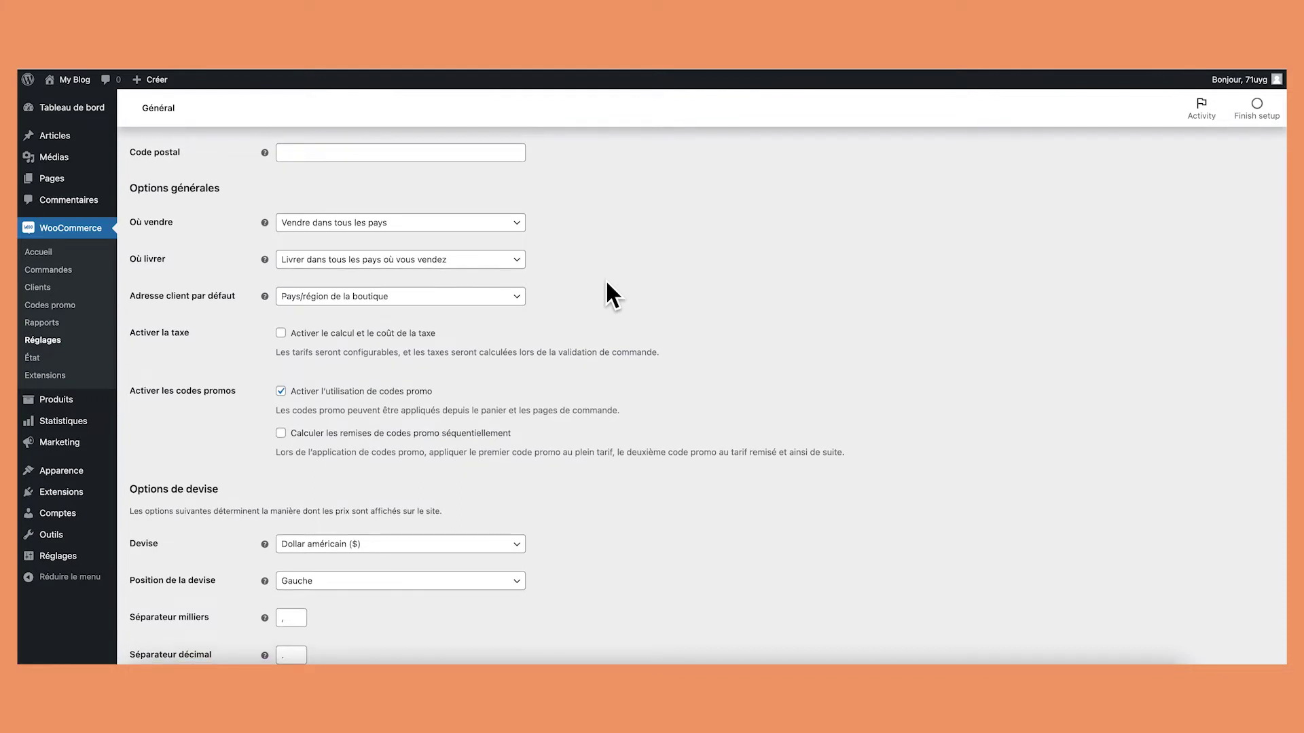
pyautogui.scroll(-4, 607, 284)
pyautogui.scroll(-1, 607, 284)
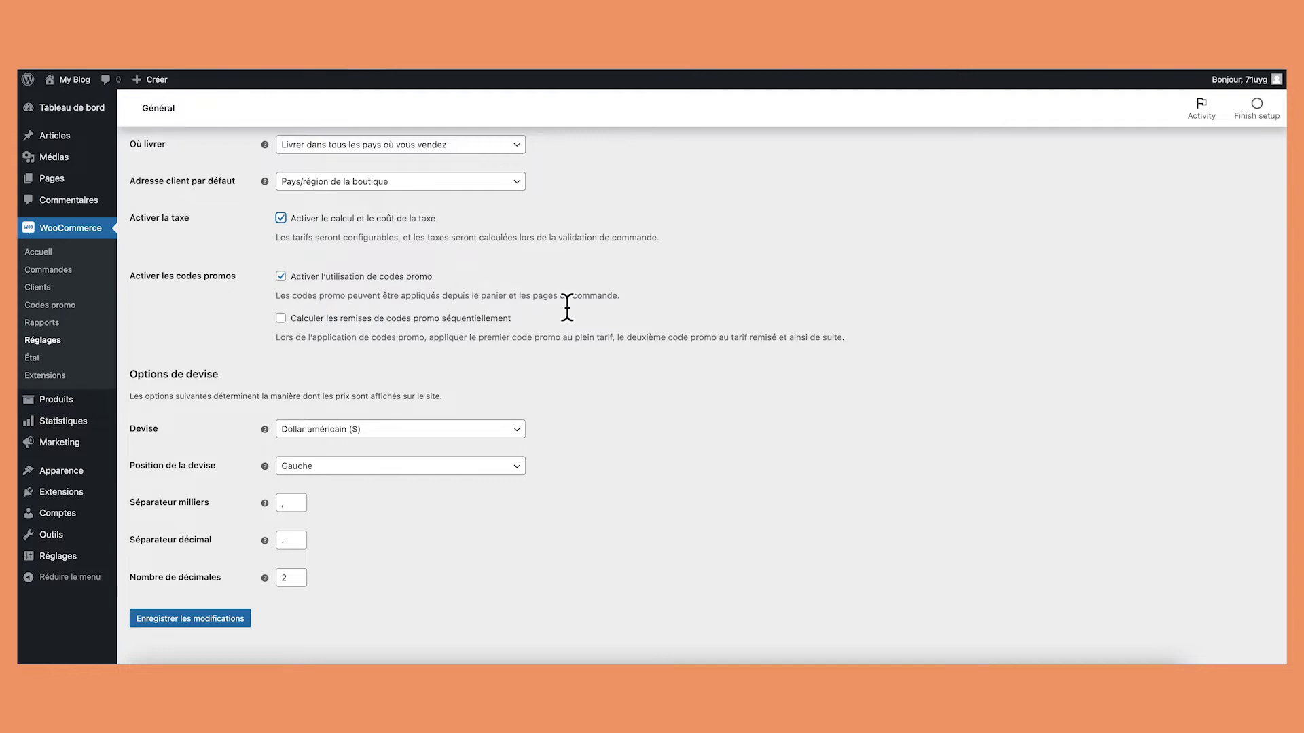
# Set the store currency to Euro (€) and the currency position to Droite
pyautogui.scroll(-1, 681, 386)
pyautogui.click(375, 406)
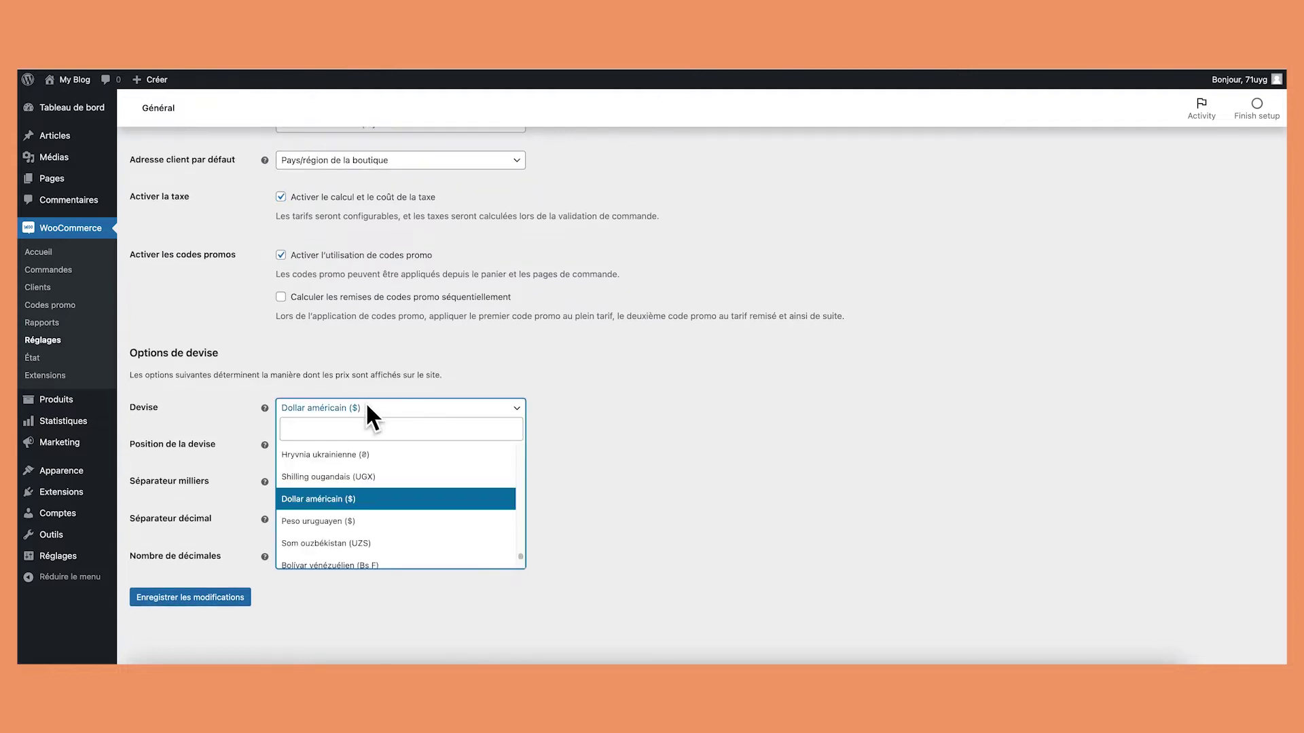
pyautogui.write('eur')
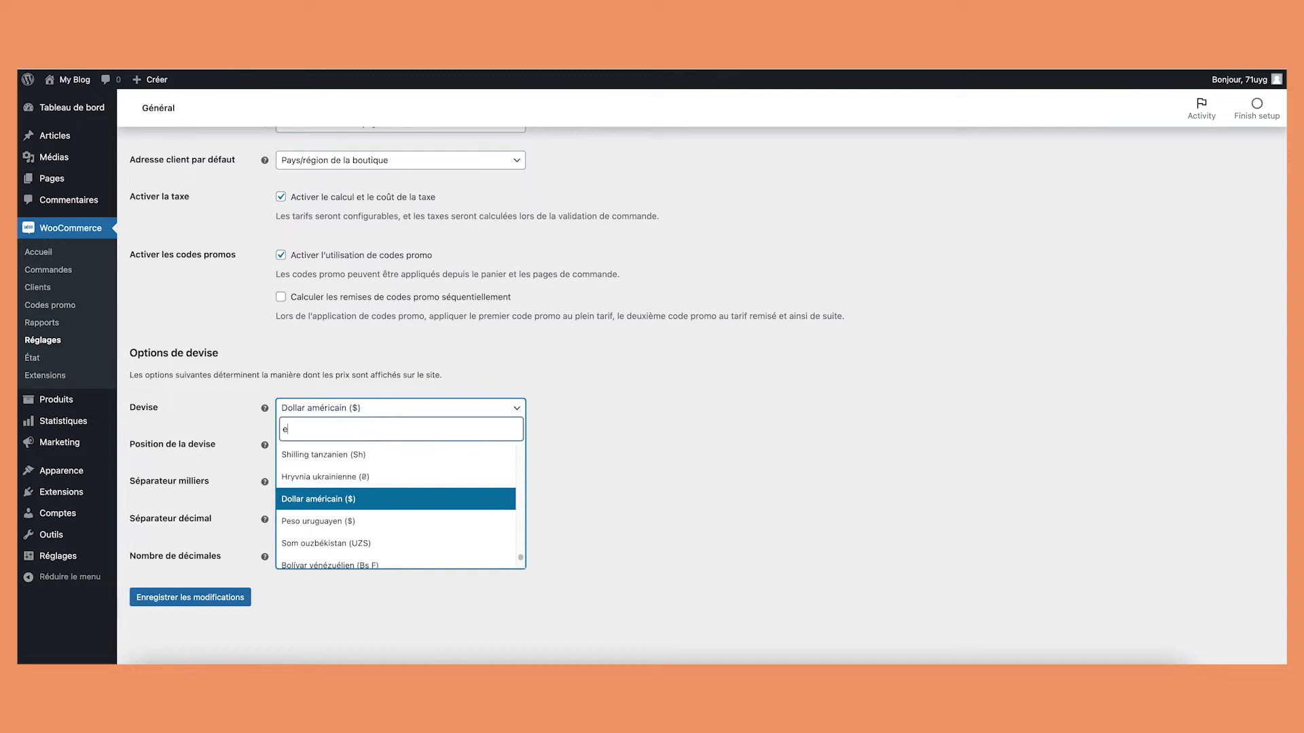
pyautogui.click(321, 463)
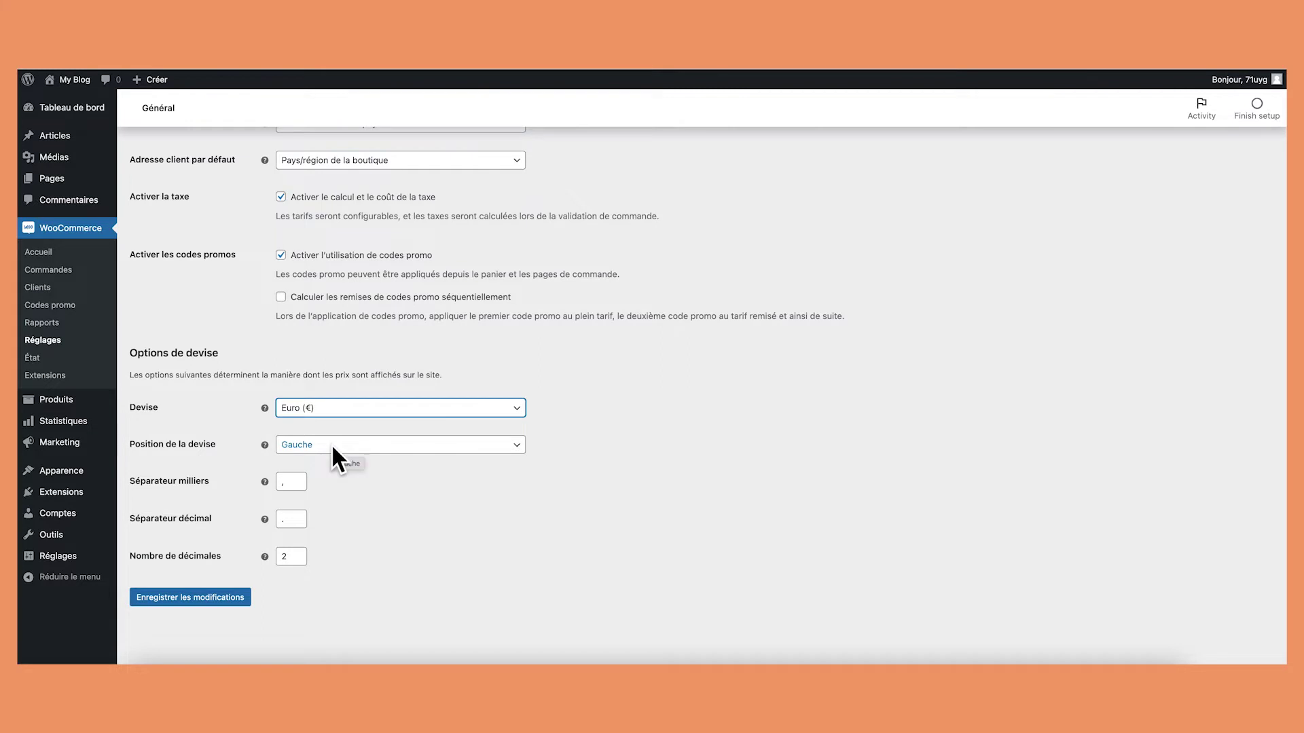
pyautogui.click(331, 444)
pyautogui.click(322, 479)
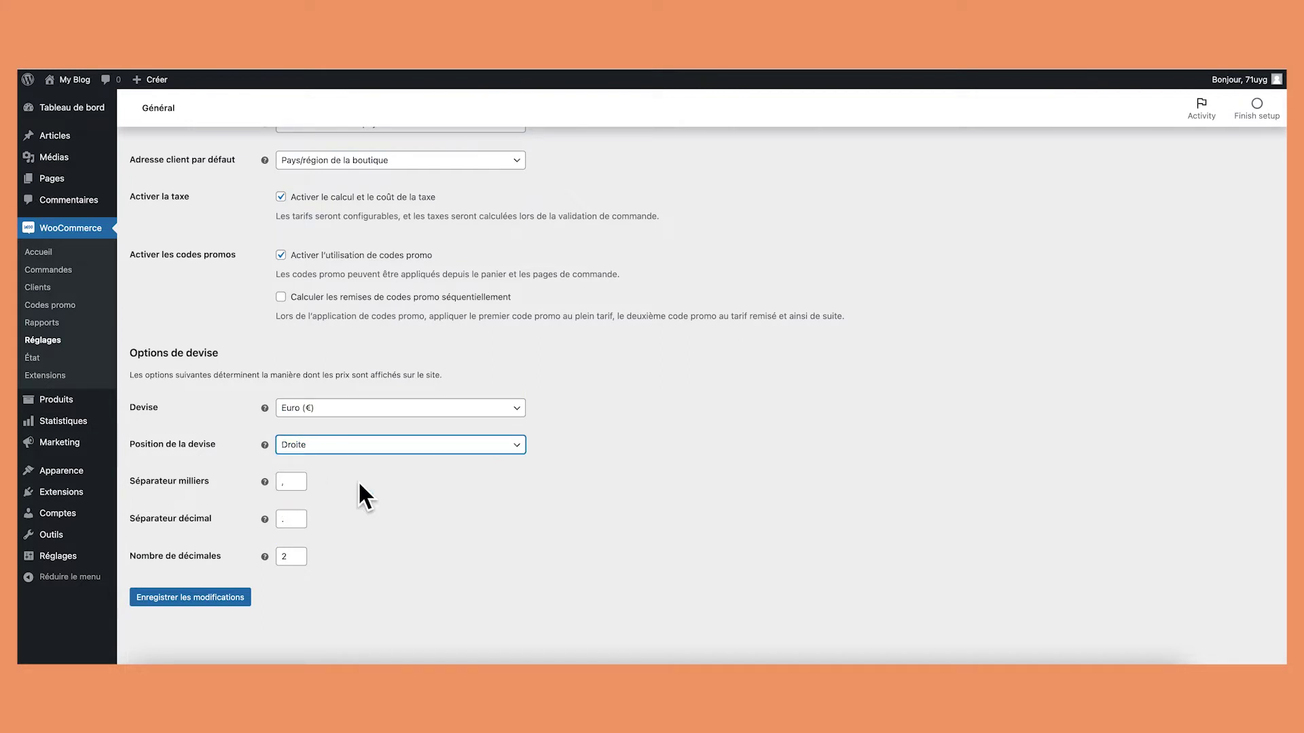
# Clear the thousands separator, edit the decimal separator, and save the general store settings
pyautogui.click(292, 484)
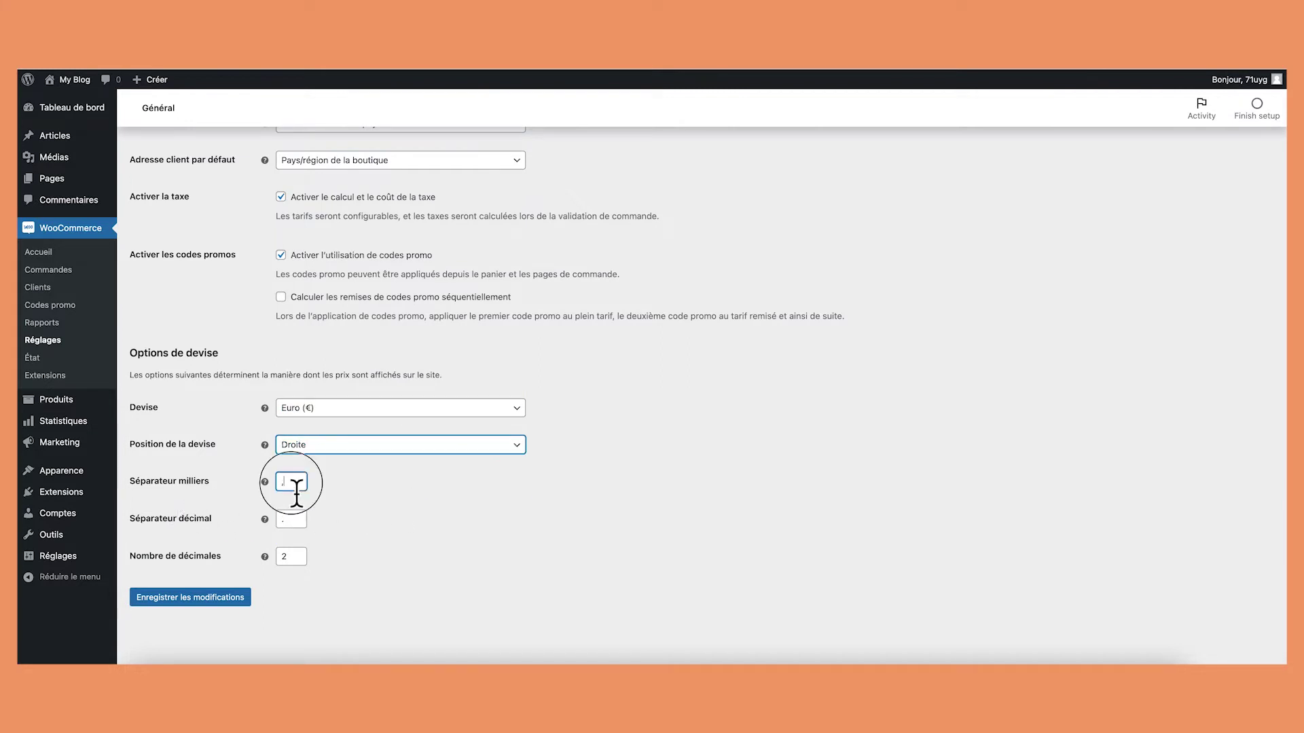
pyautogui.press('BackSpace')
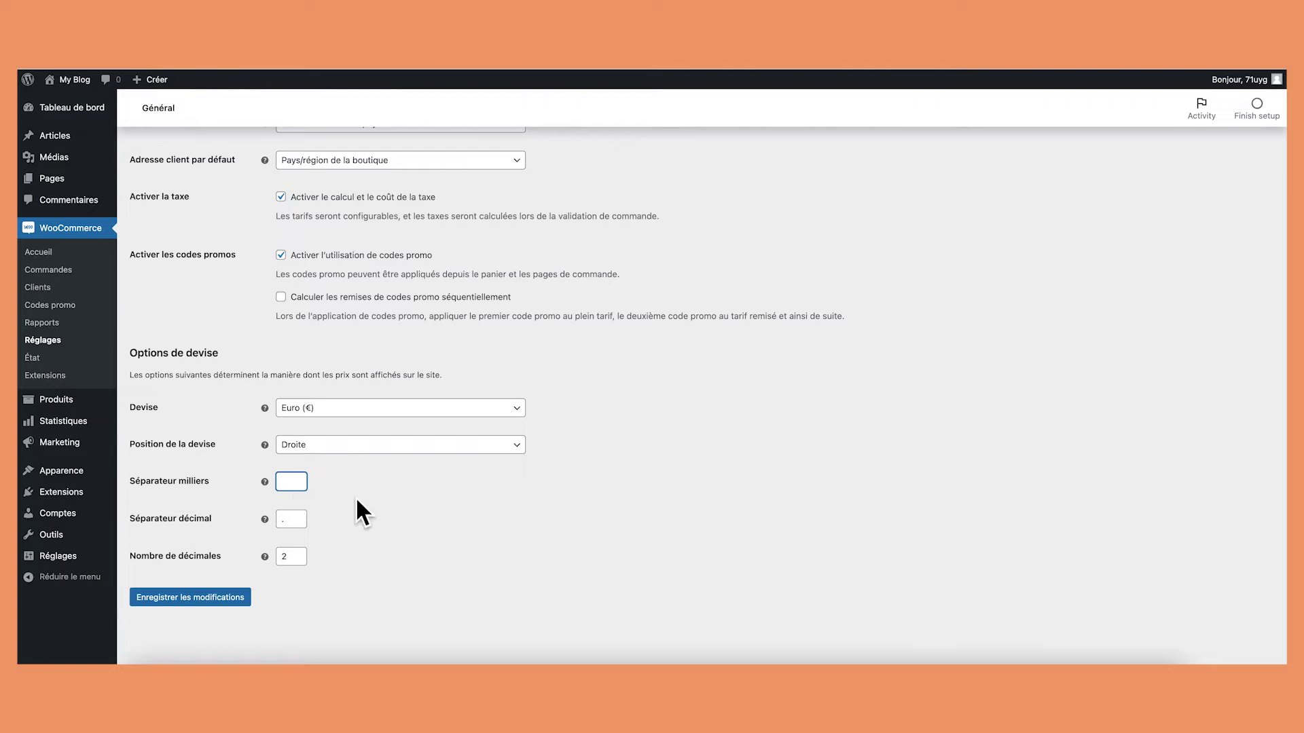
pyautogui.click(355, 495)
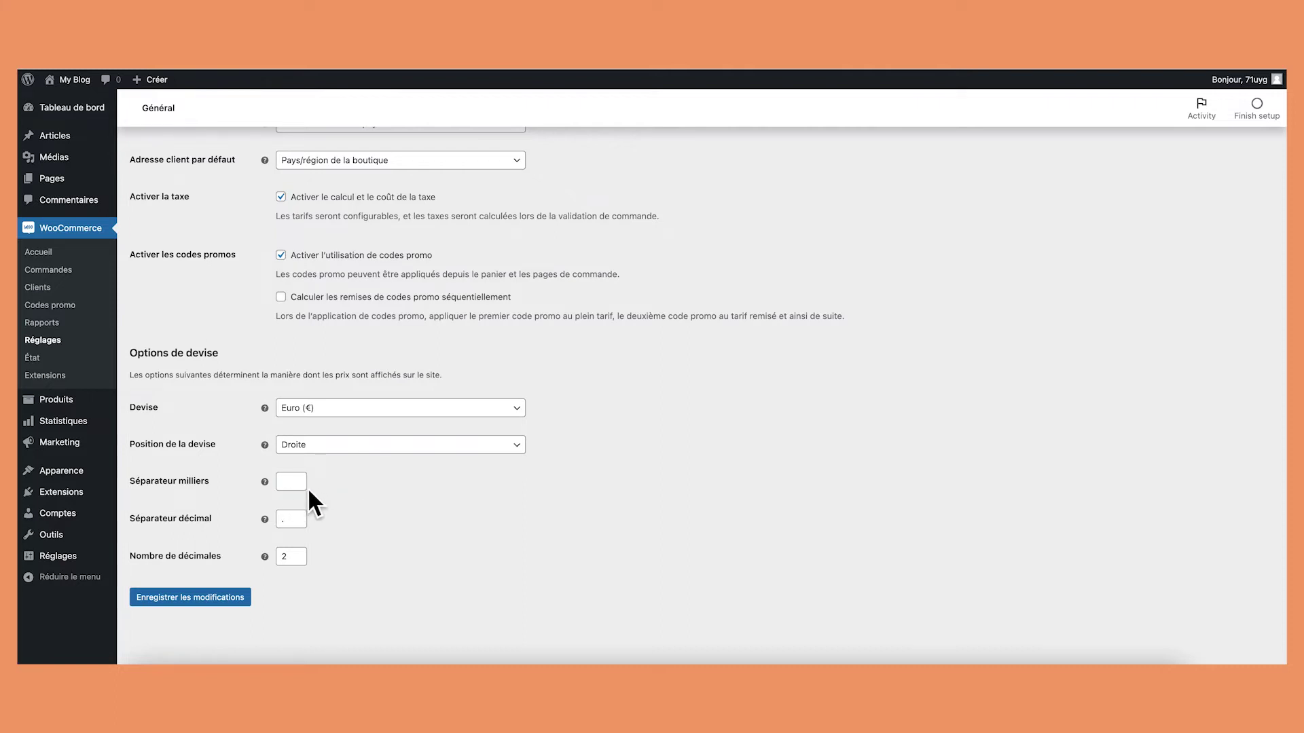
pyautogui.click(290, 482)
pyautogui.click(360, 508)
pyautogui.click(297, 523)
pyautogui.click(440, 532)
pyautogui.click(209, 603)
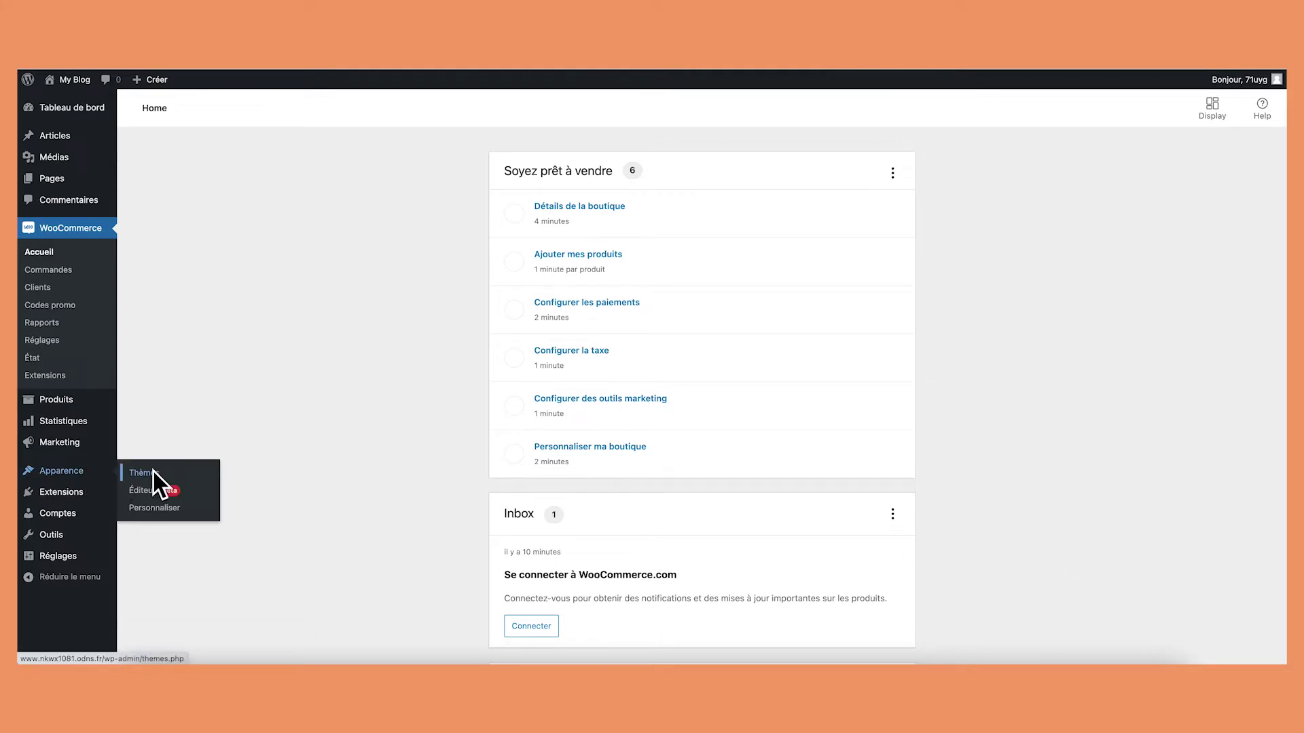
# Search the theme directory for storefront, then install and activate the Storefront theme
pyautogui.click(153, 475)
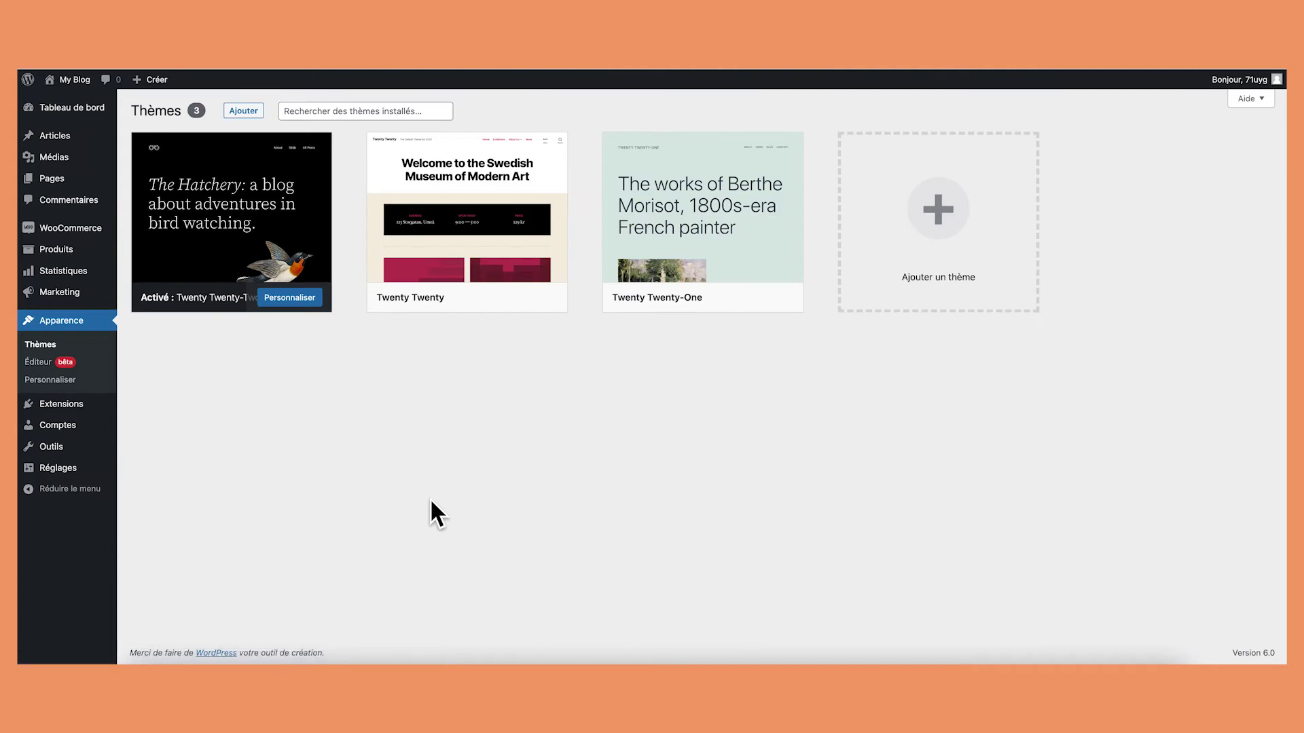
pyautogui.click(239, 109)
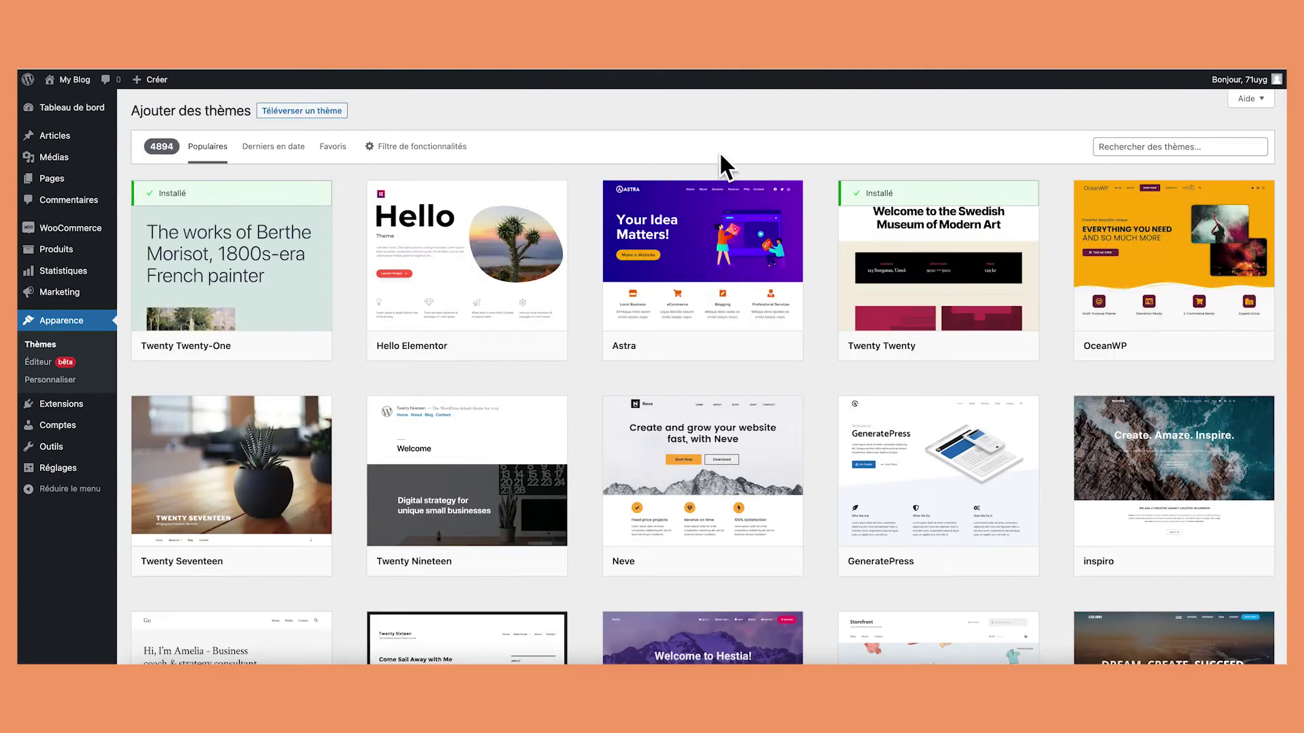
pyautogui.click(1199, 151)
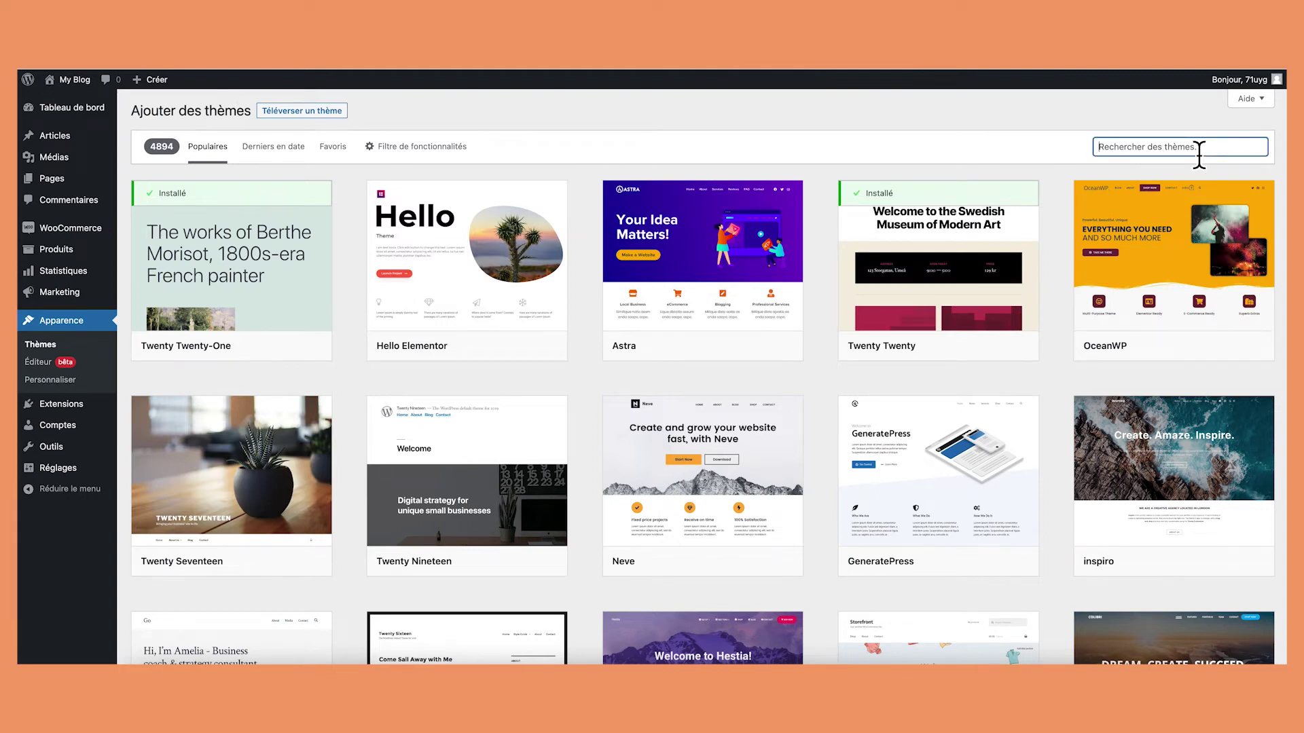
pyautogui.write('storefront')
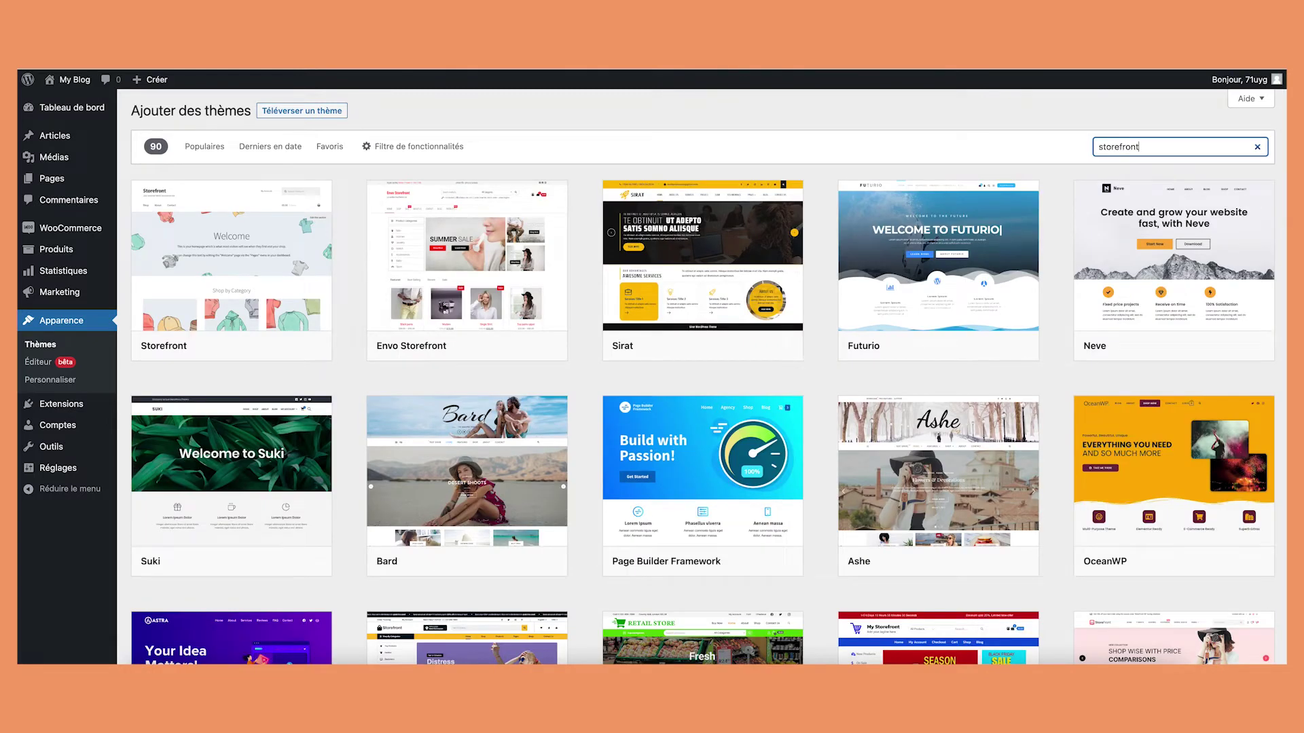
pyautogui.moveTo(307, 263)
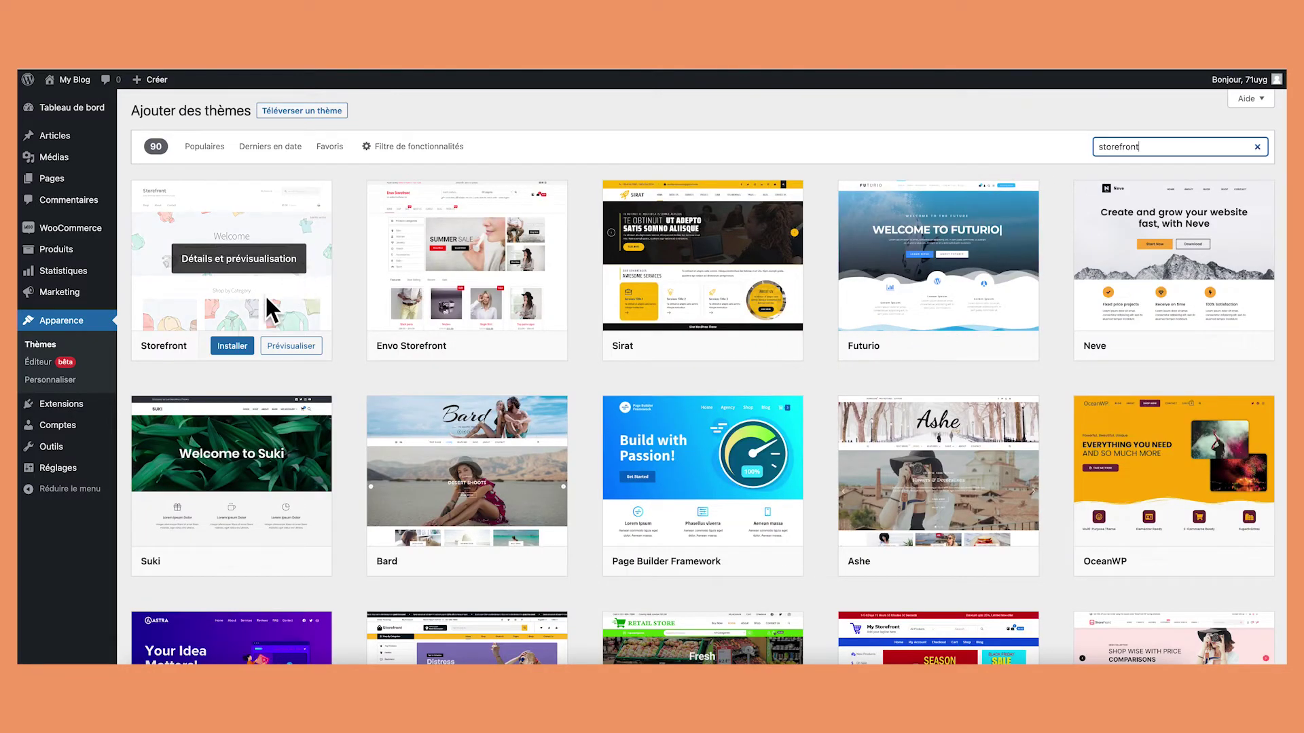
pyautogui.click(232, 346)
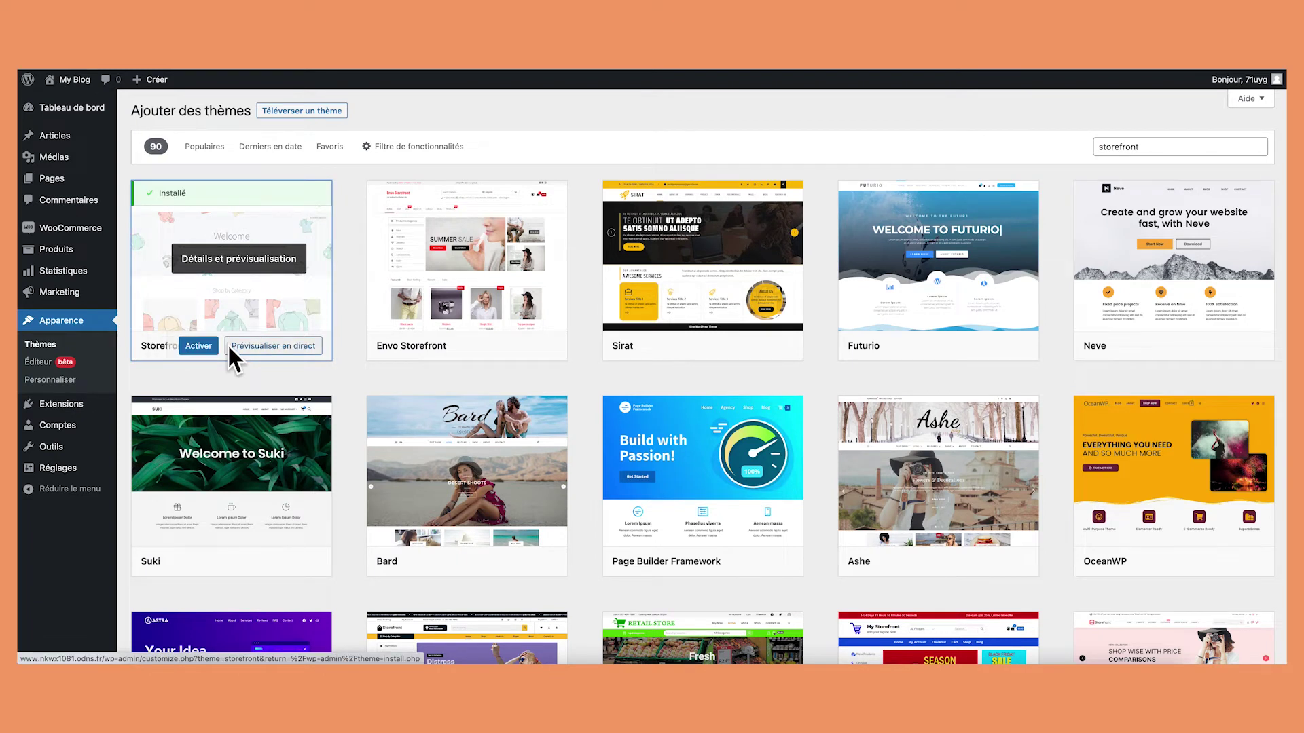
pyautogui.click(205, 344)
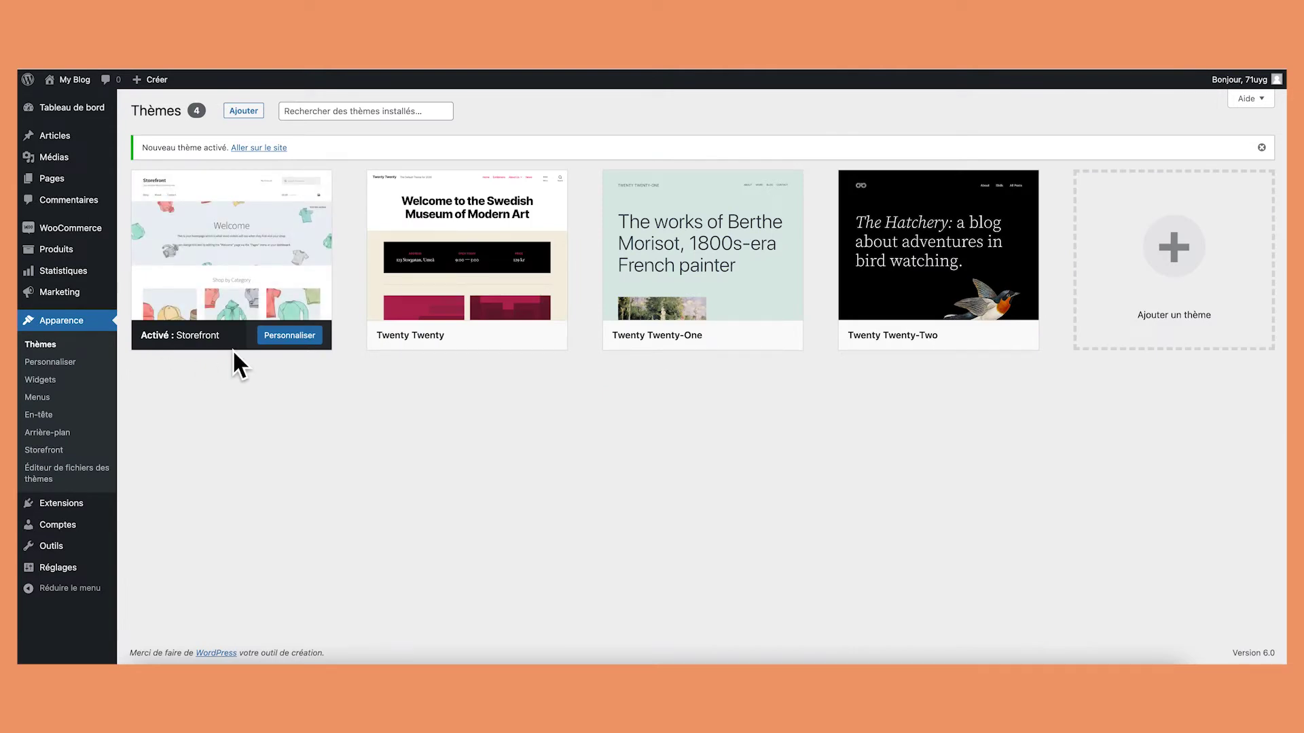
# Delete the unused Twenty Twenty theme and confirm its removal
pyautogui.click(439, 280)
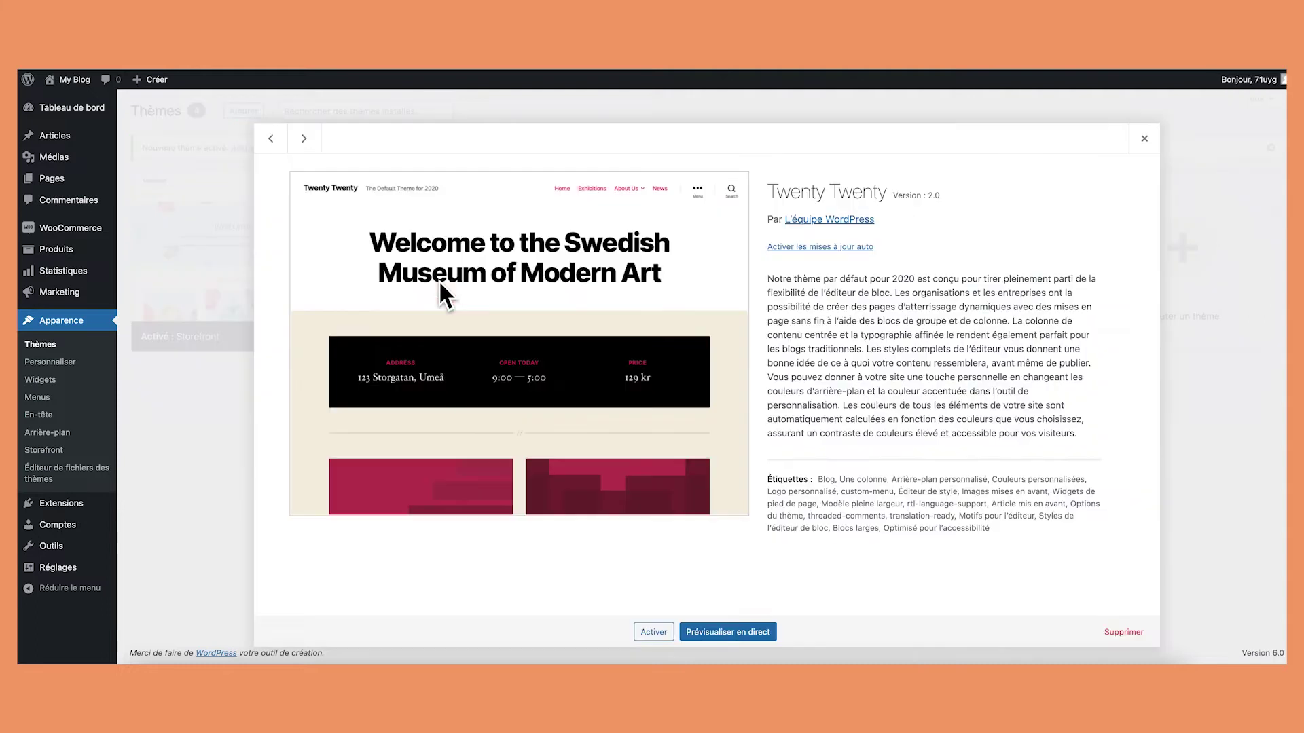
pyautogui.click(1109, 631)
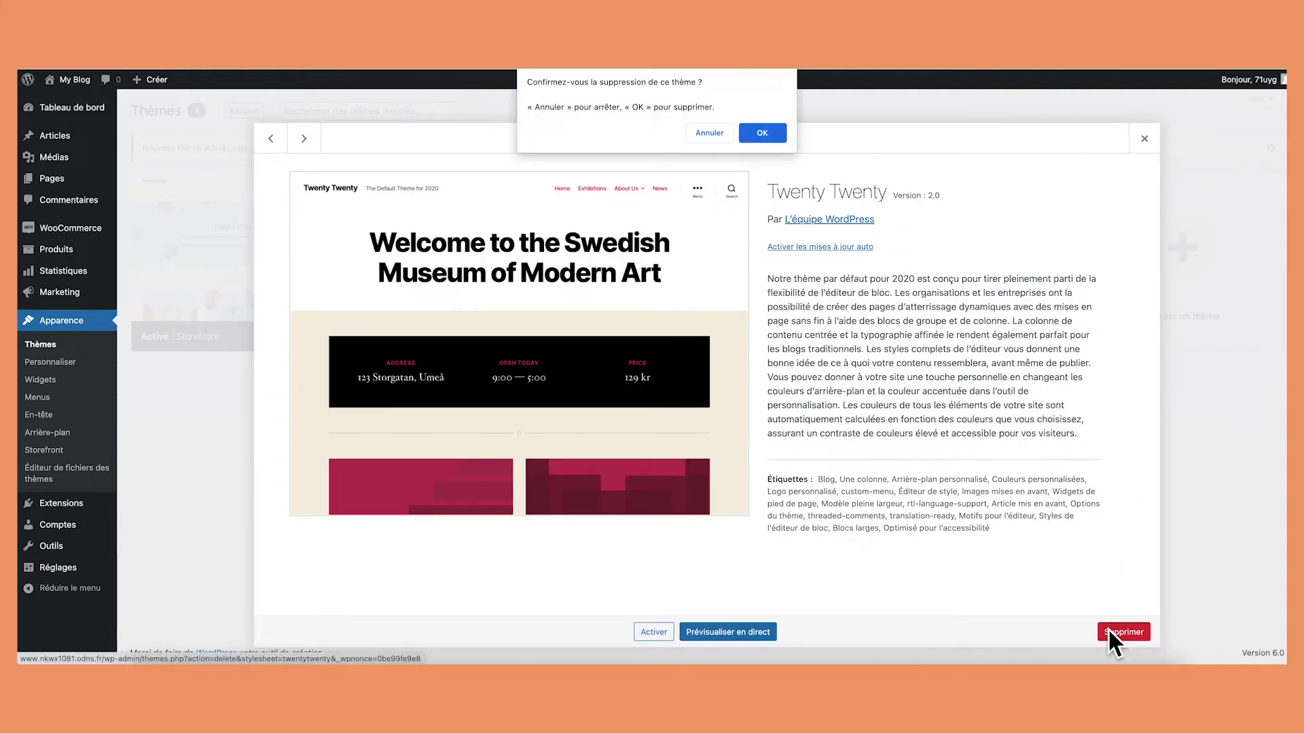
pyautogui.click(779, 135)
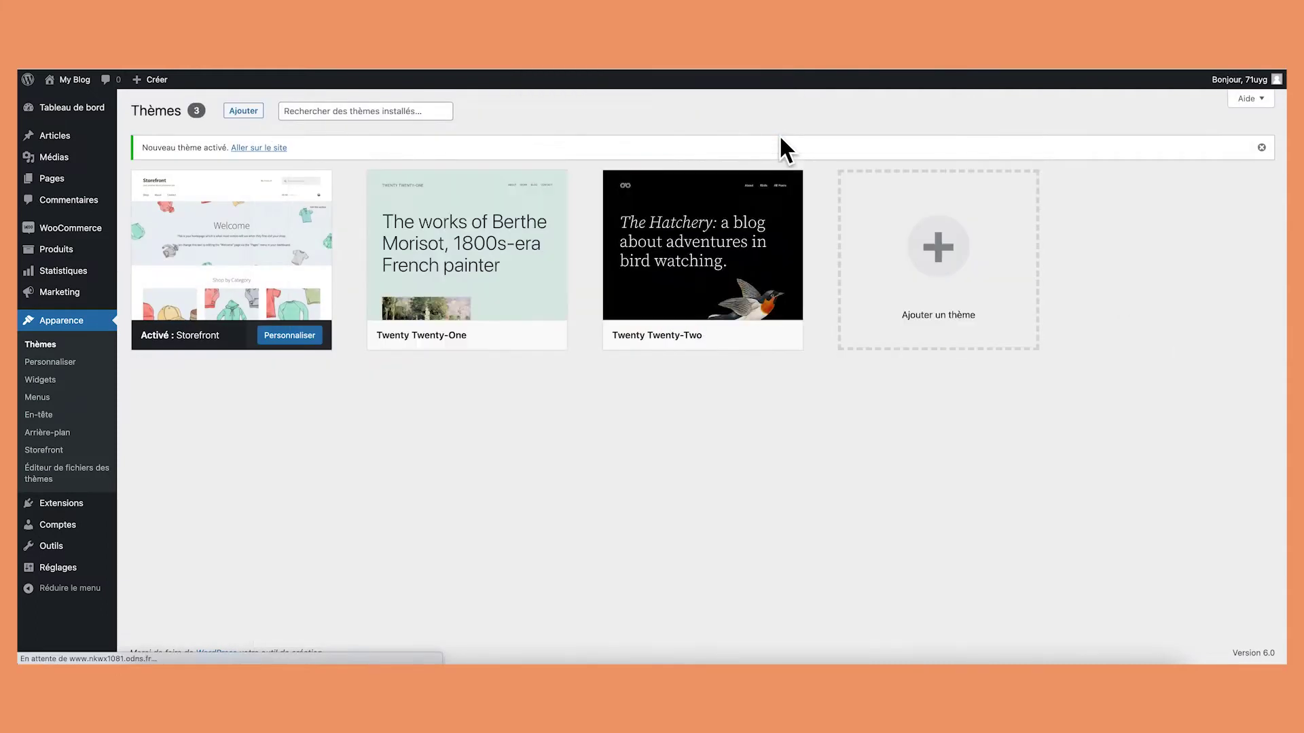
# Delete the unused Twenty Twenty-One and Twenty Twenty-Two themes and confirm their removal
pyautogui.click(500, 280)
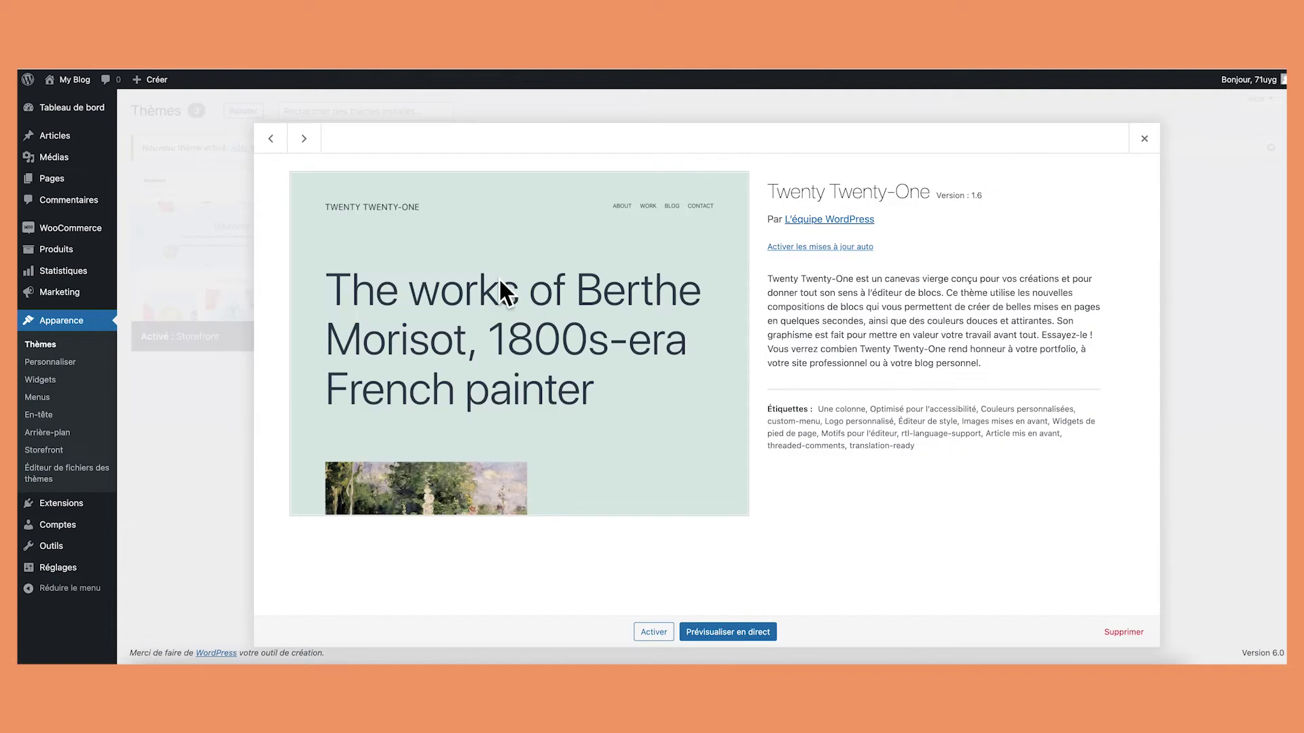
pyautogui.click(1128, 631)
pyautogui.click(746, 132)
pyautogui.click(478, 246)
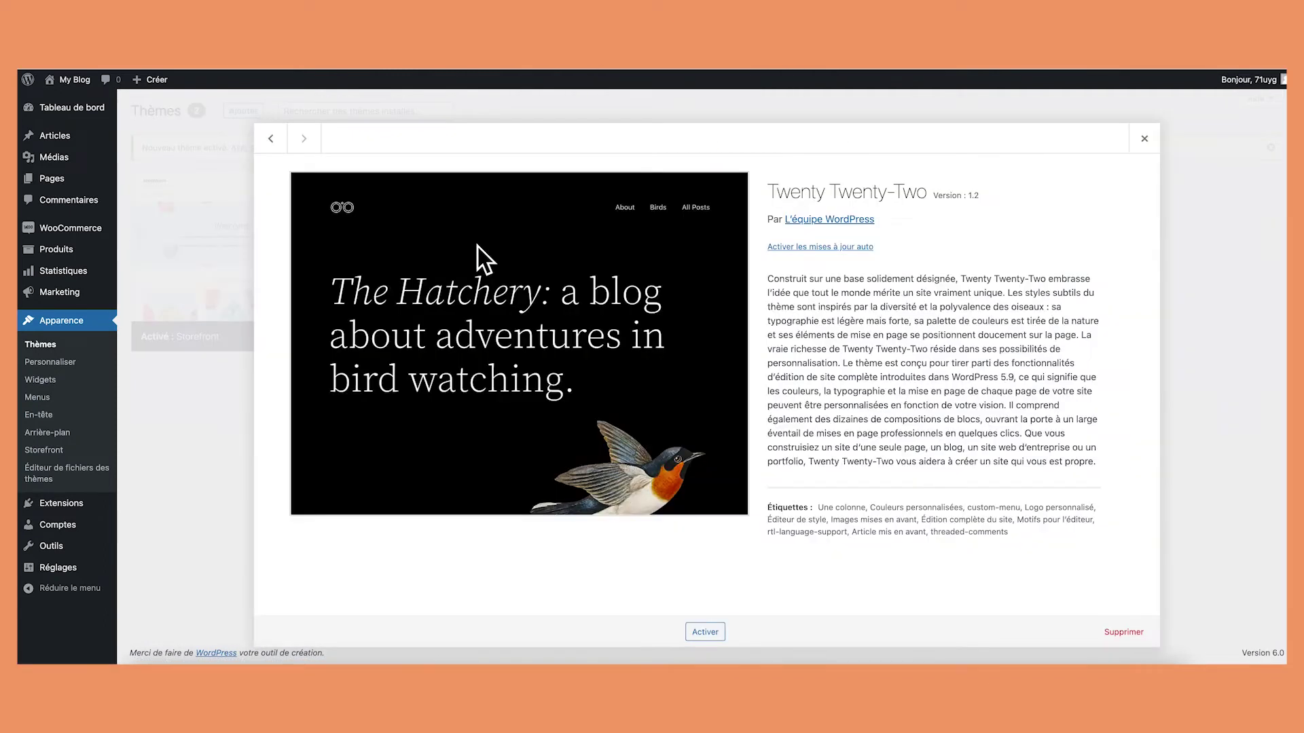
pyautogui.click(1138, 632)
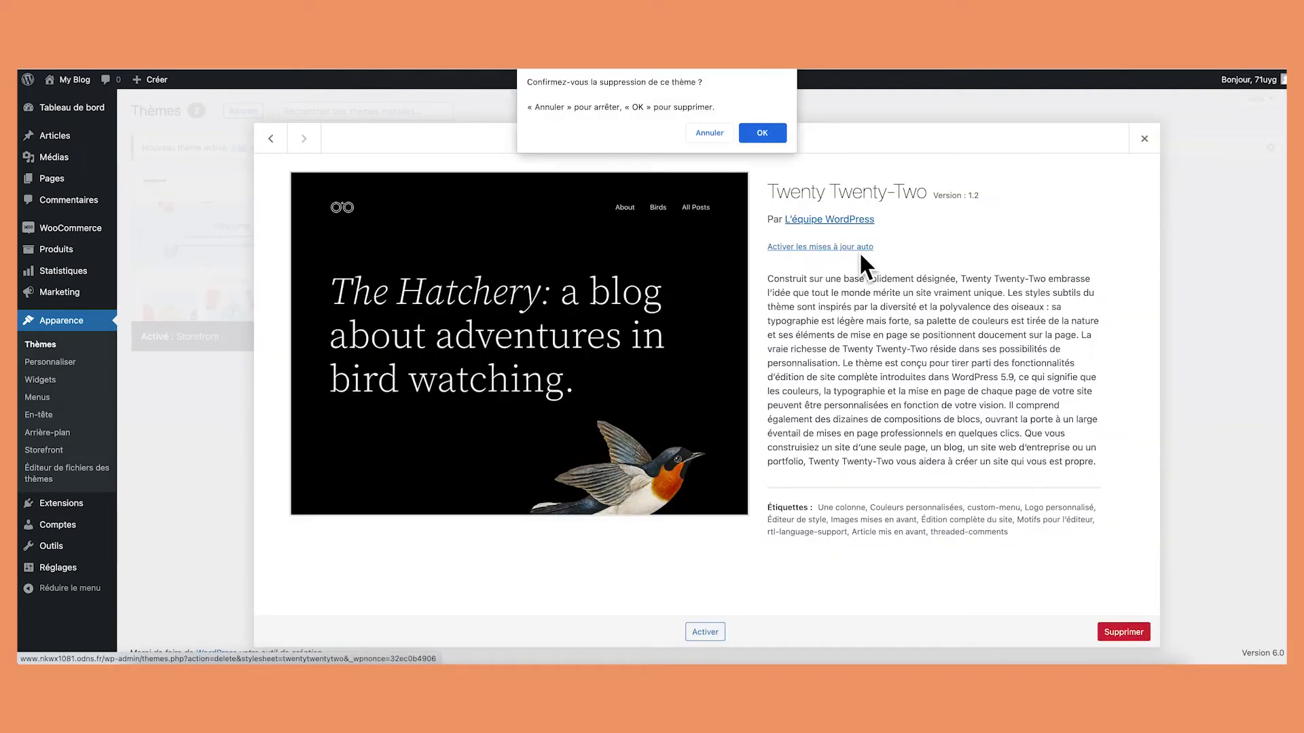
pyautogui.click(782, 129)
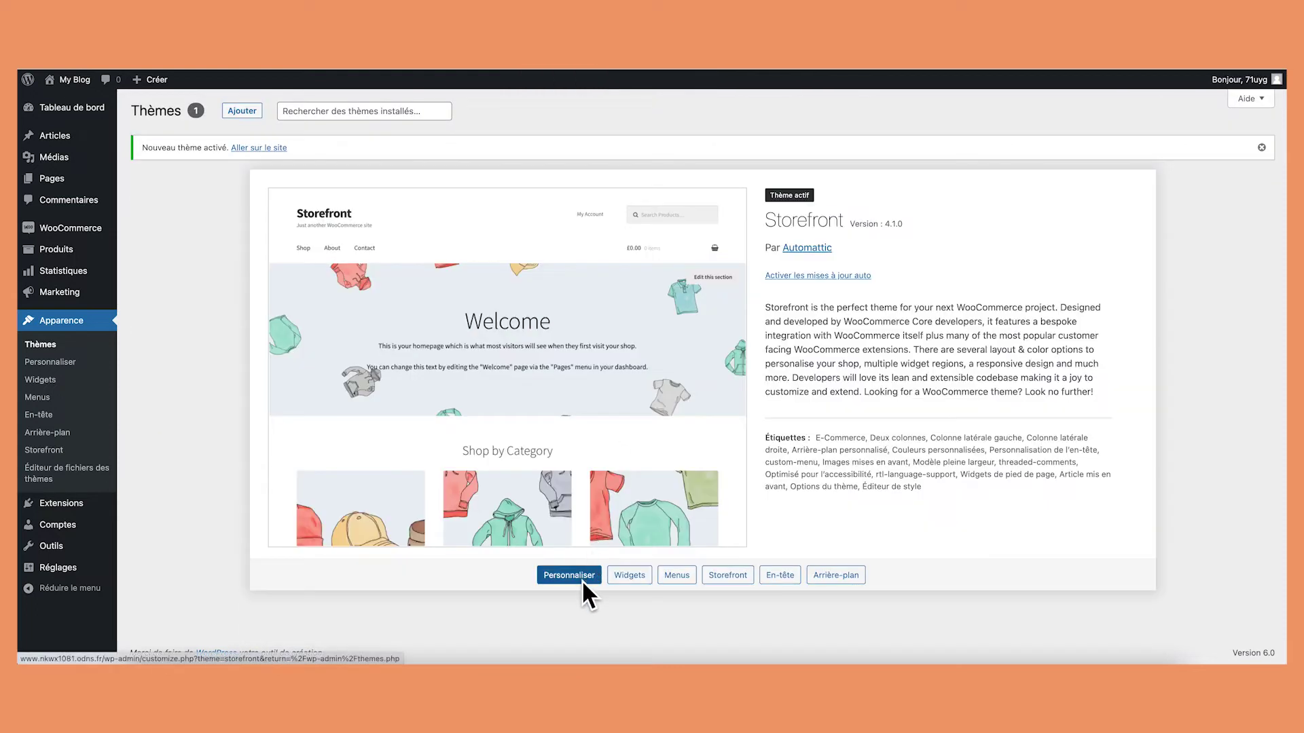
# Open the Storefront theme for customization and examine its site identity, header, footer, background, typography and button settings
pyautogui.click(582, 573)
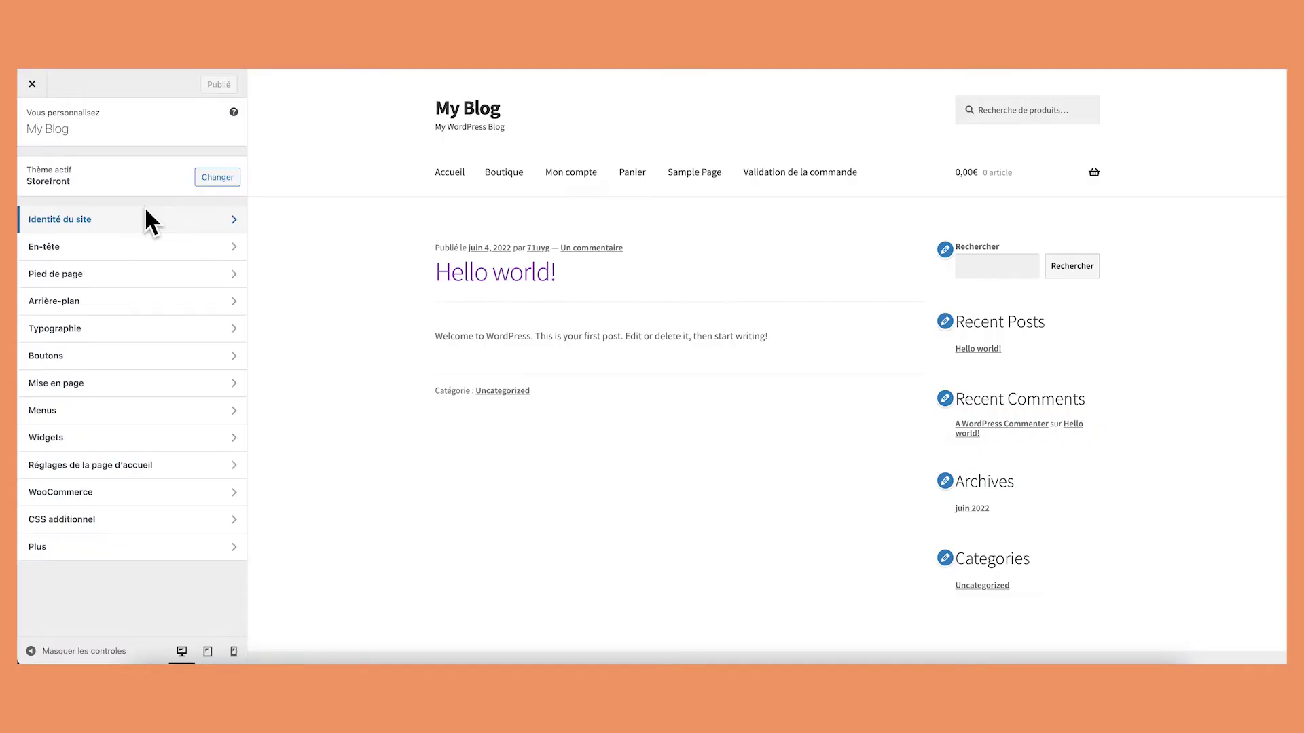
pyautogui.click(145, 210)
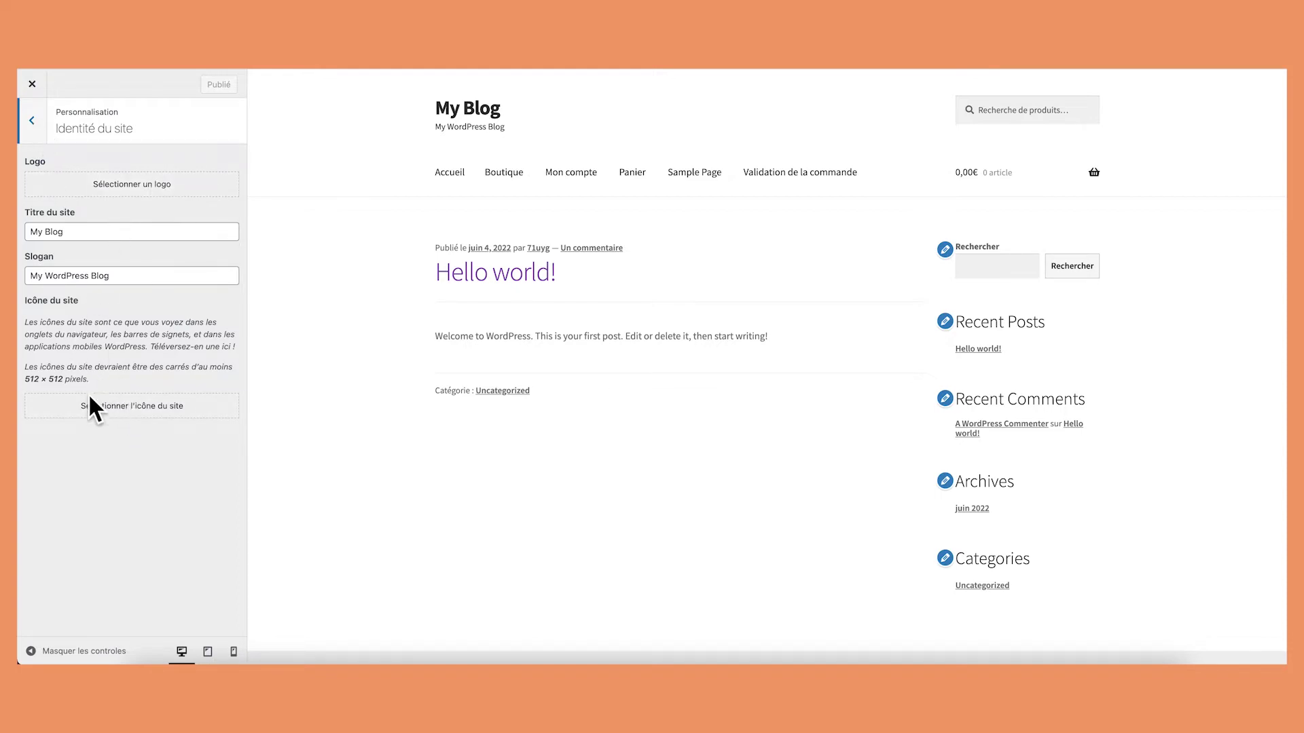
pyautogui.click(38, 125)
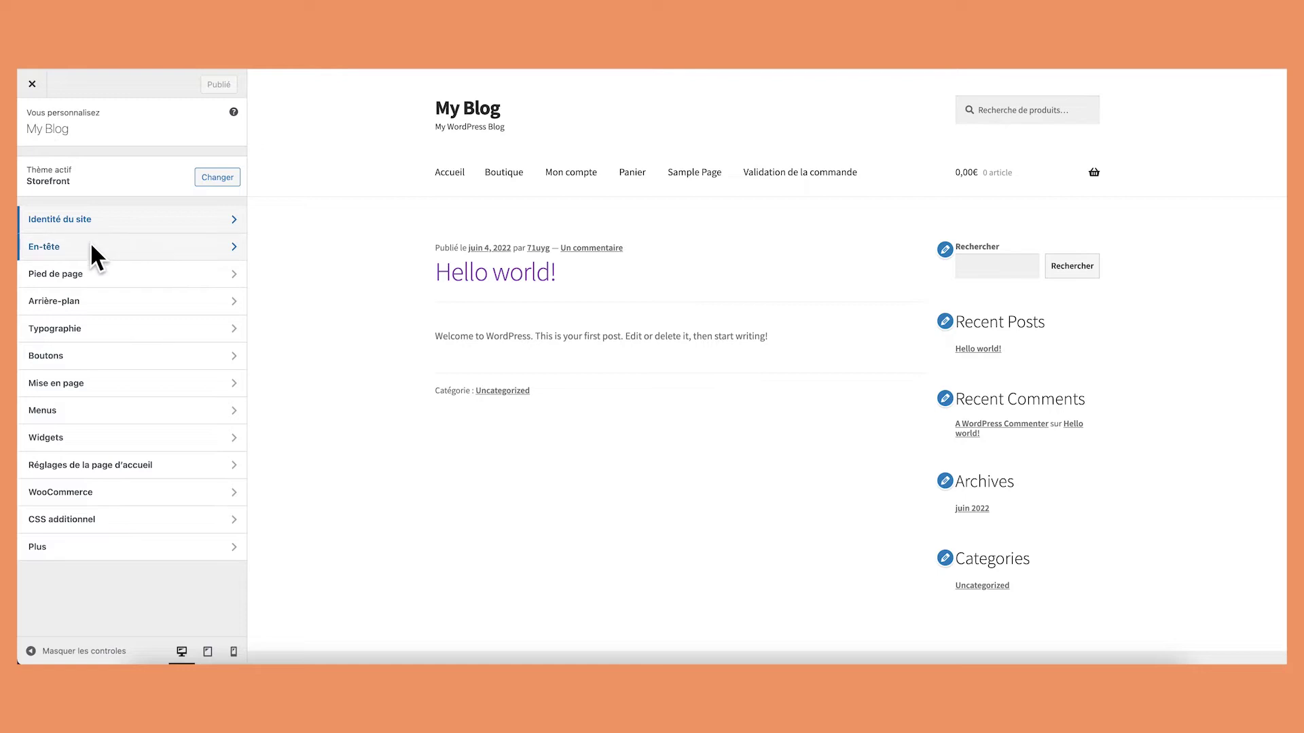
pyautogui.click(91, 246)
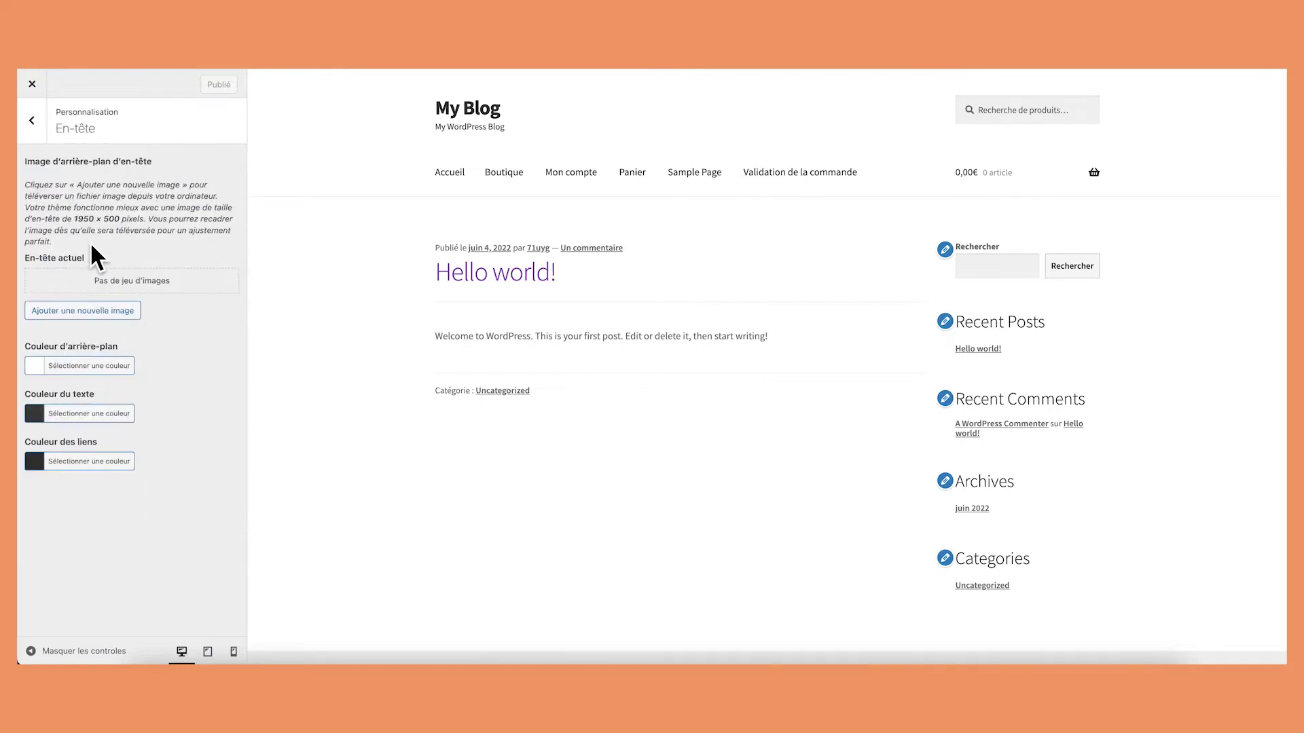
pyautogui.click(31, 120)
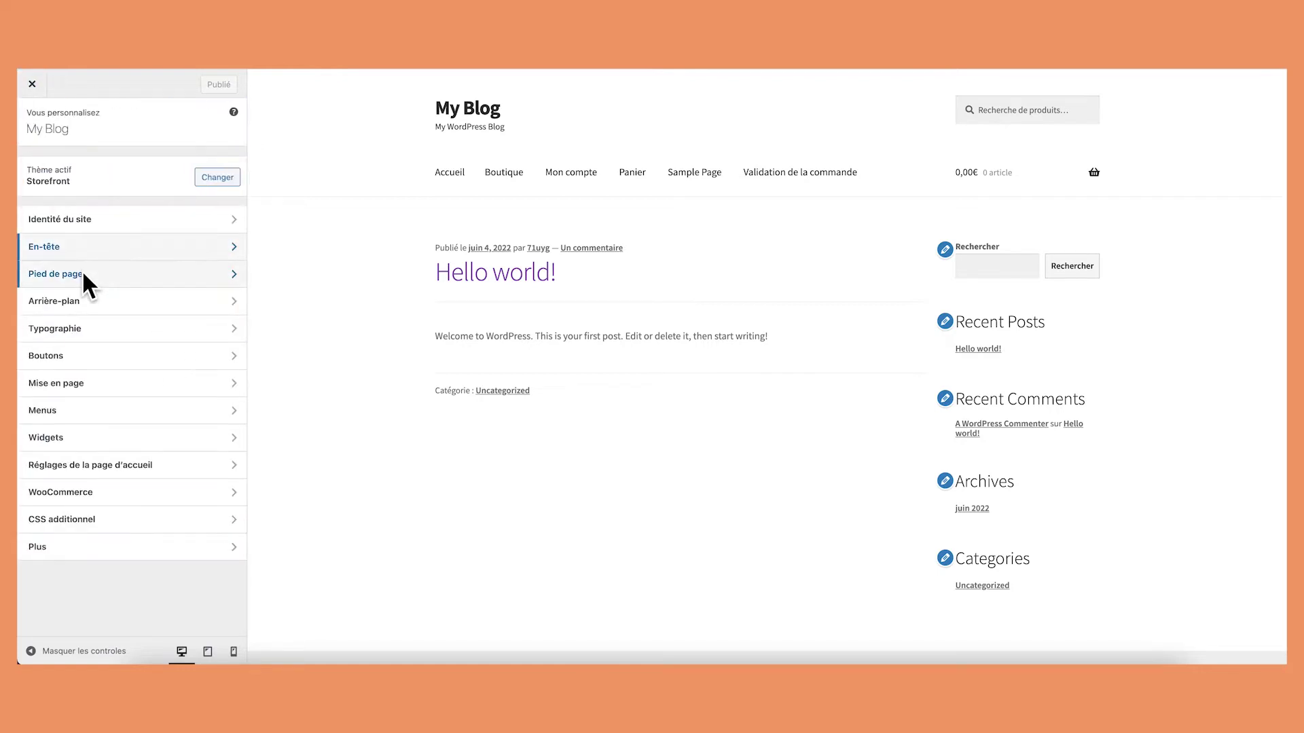
pyautogui.click(83, 274)
pyautogui.click(42, 126)
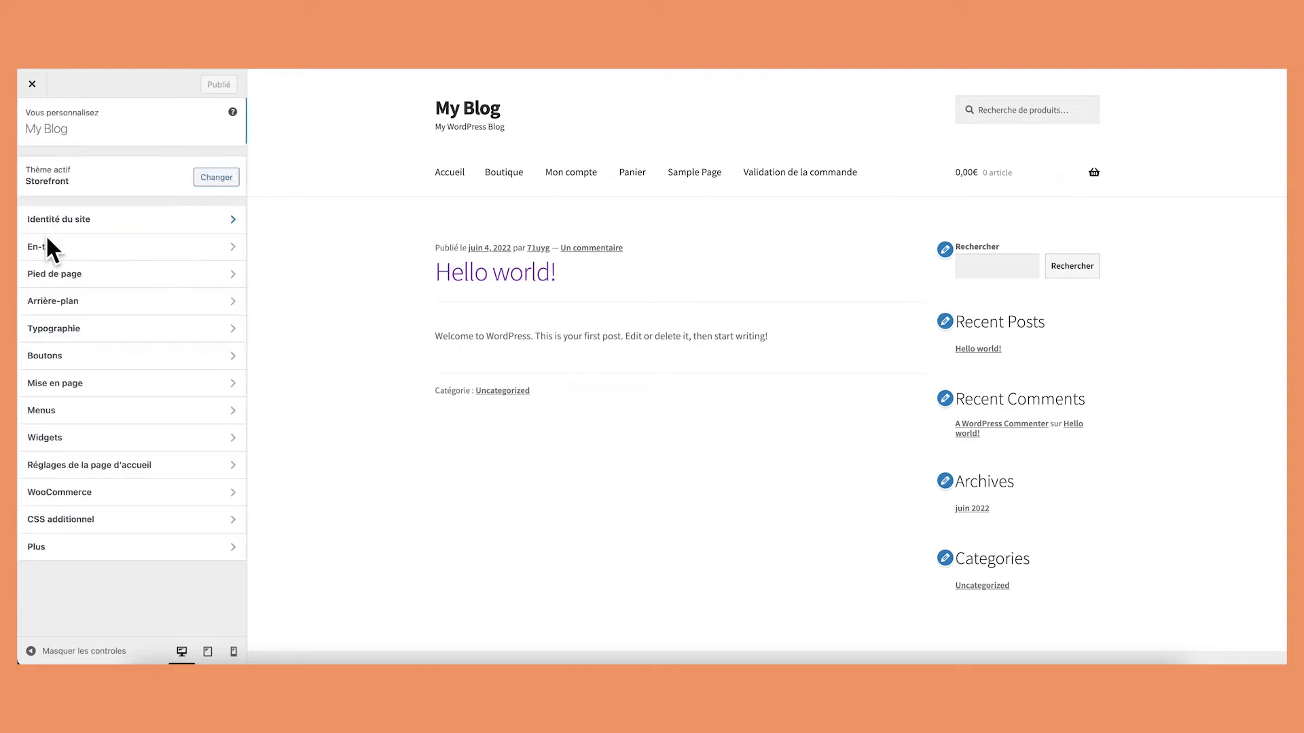
pyautogui.click(101, 315)
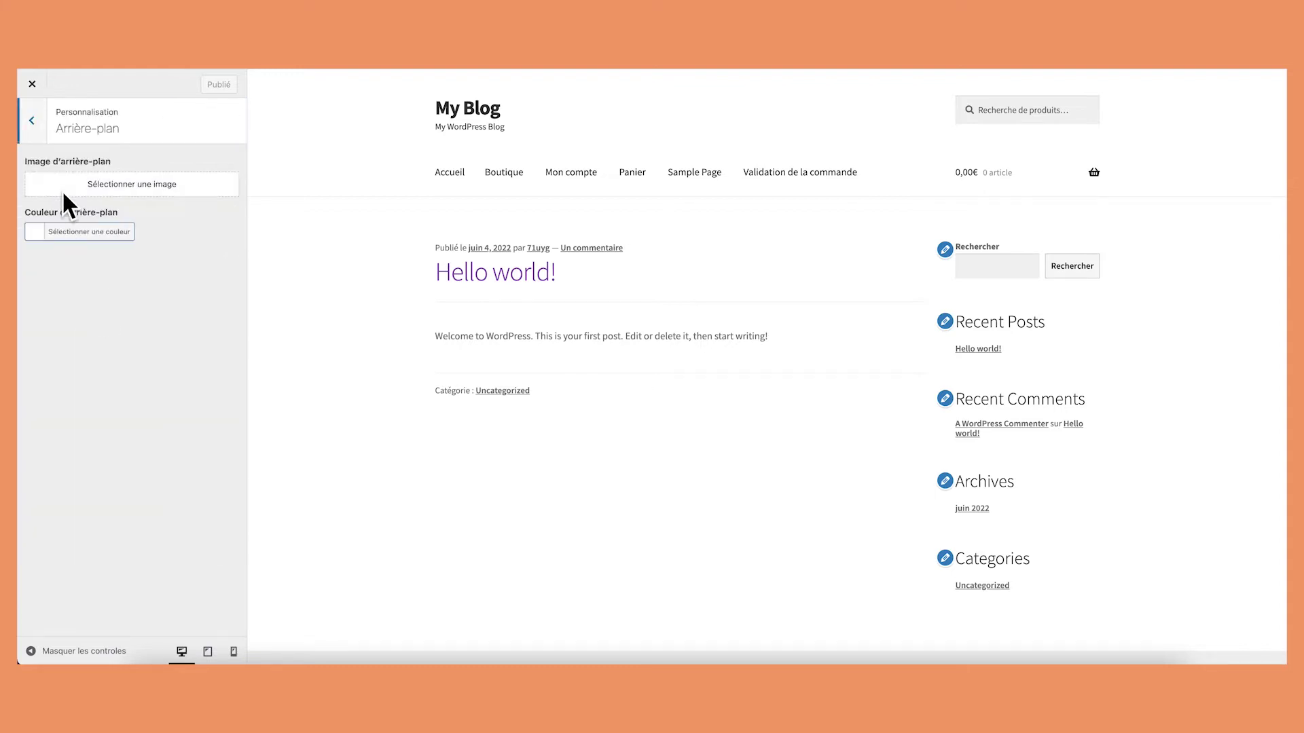
pyautogui.click(39, 127)
pyautogui.click(103, 325)
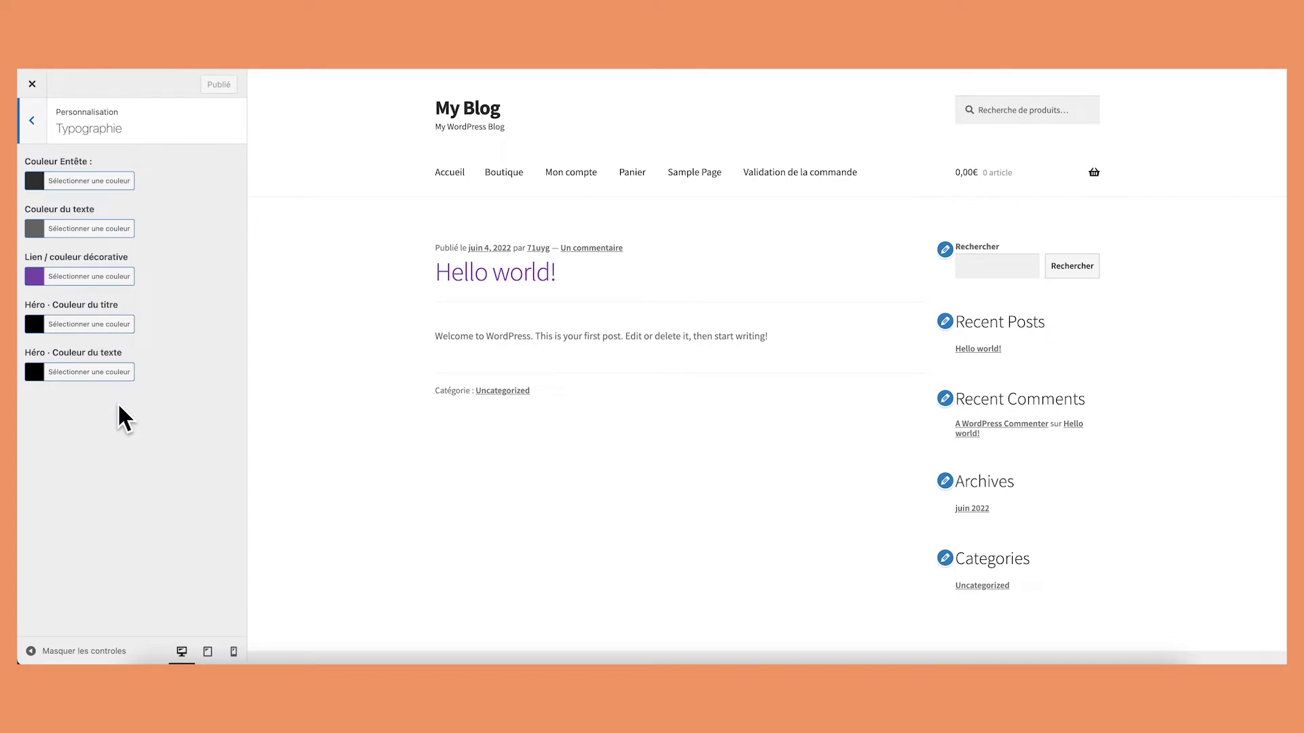
pyautogui.click(36, 123)
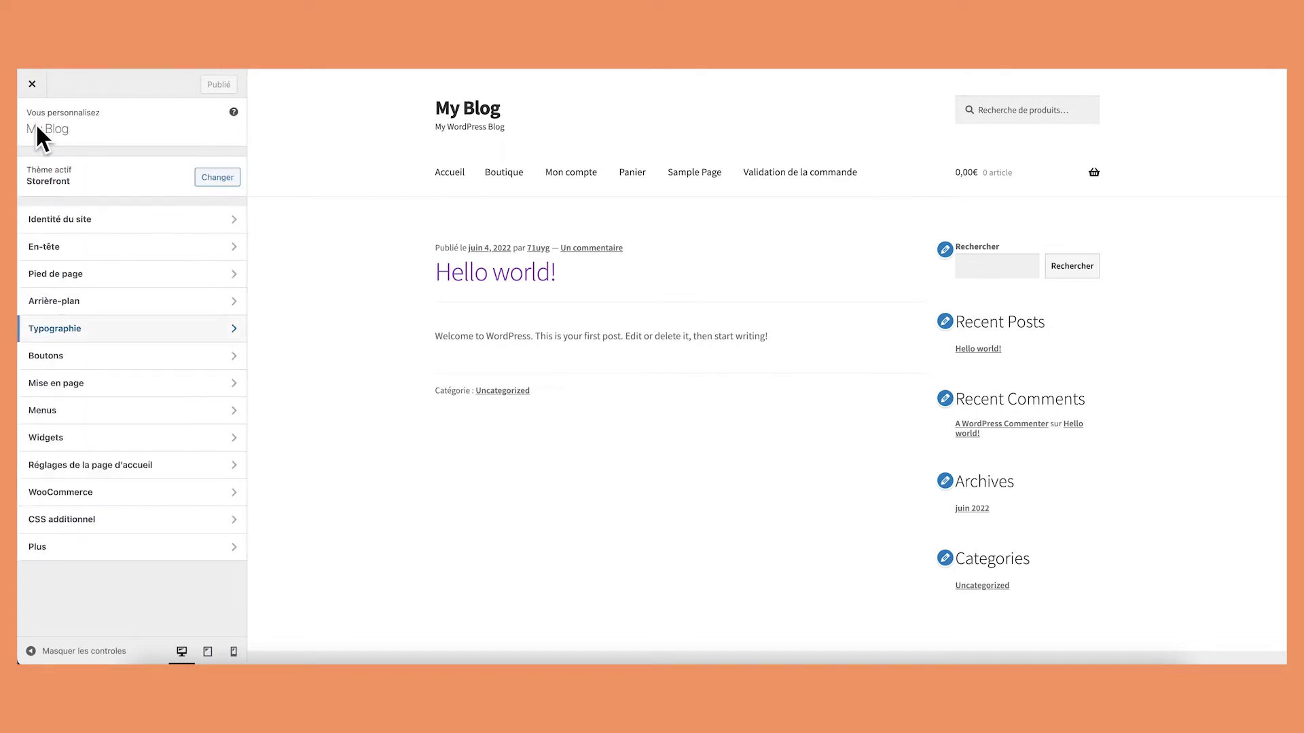
pyautogui.click(134, 360)
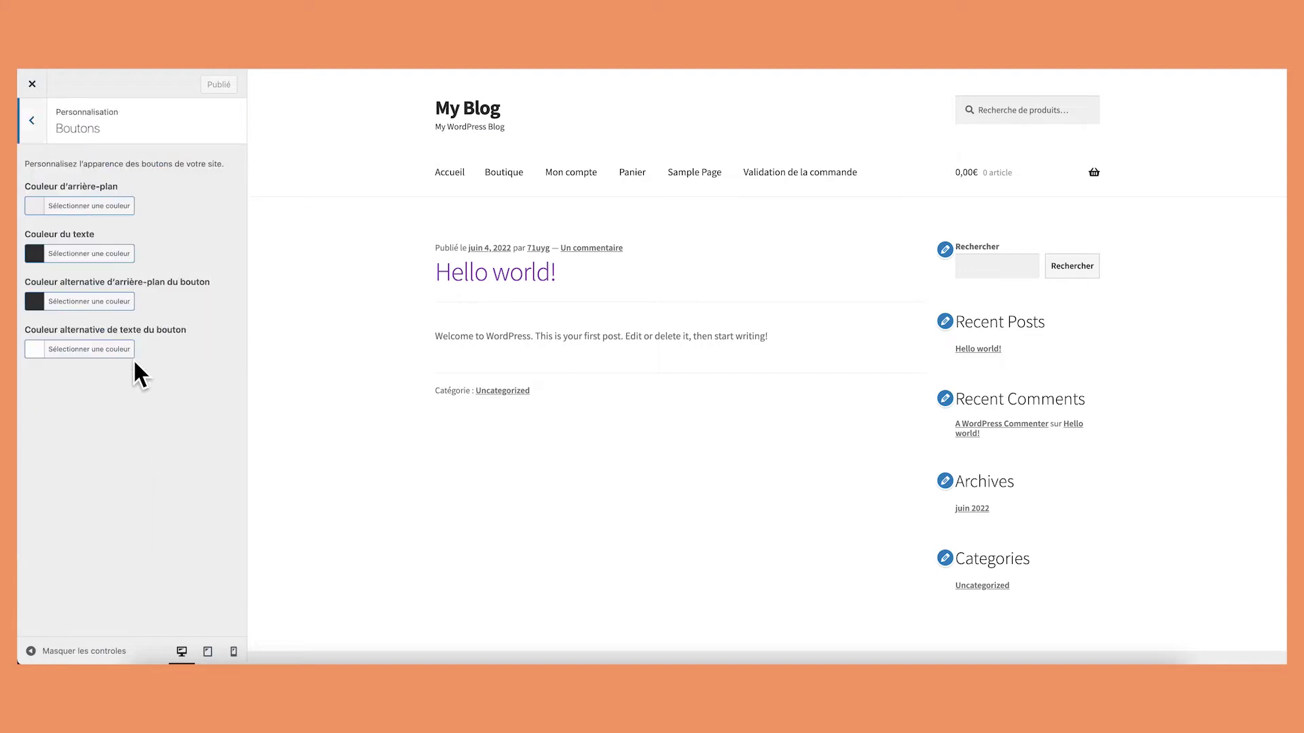
pyautogui.click(36, 119)
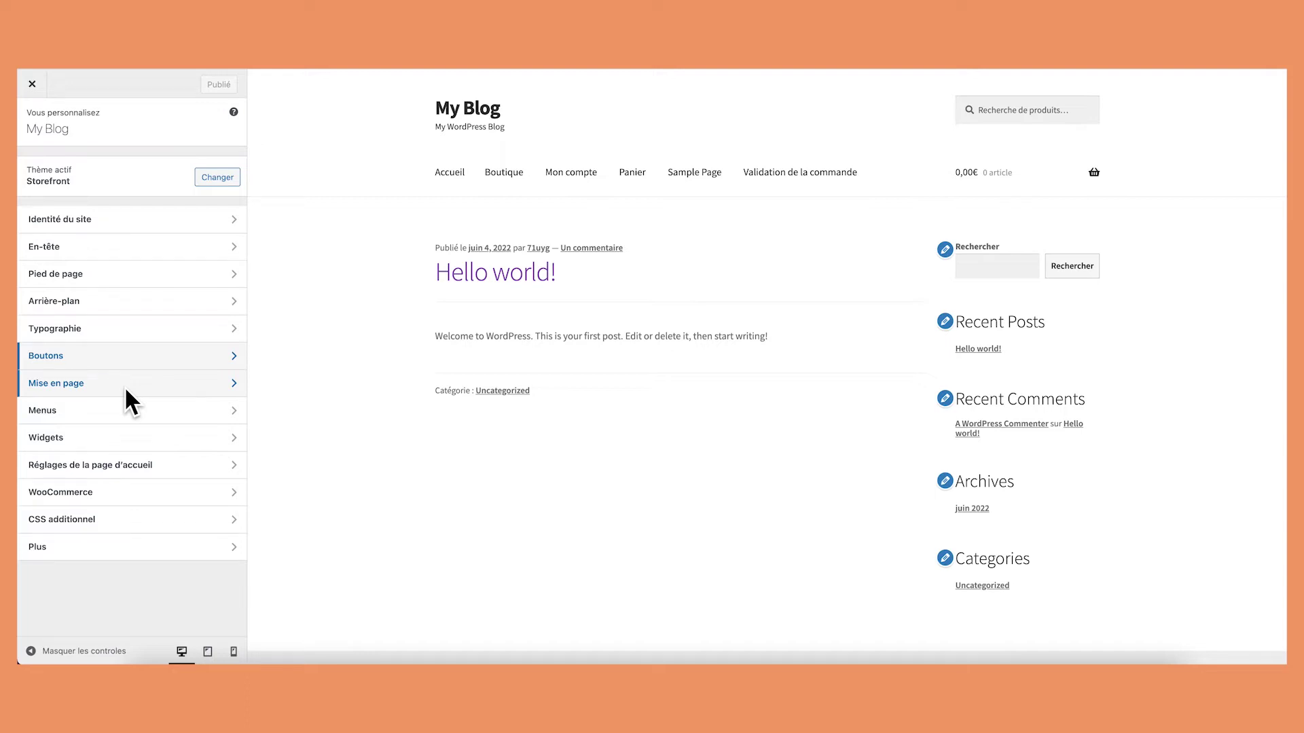
# Try the left-sidebar general page layout, and restore the right-sidebar layout
pyautogui.click(125, 389)
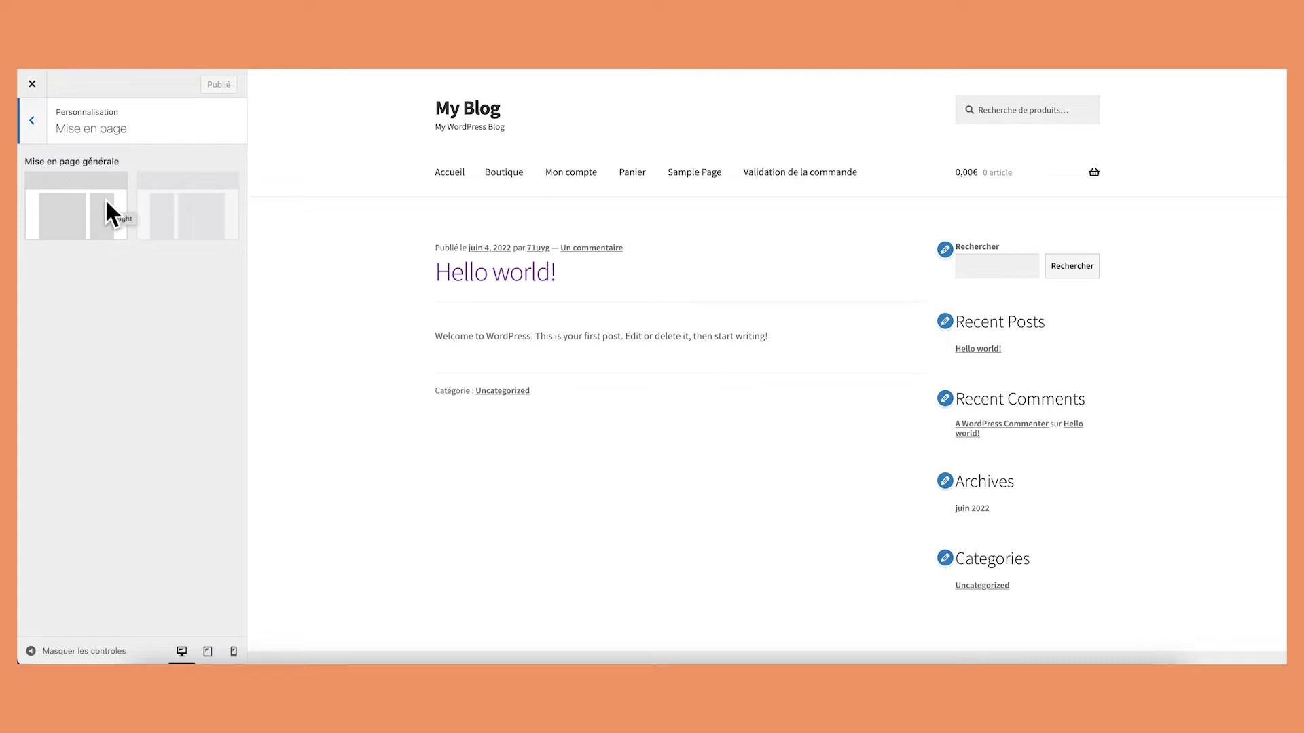
pyautogui.click(153, 223)
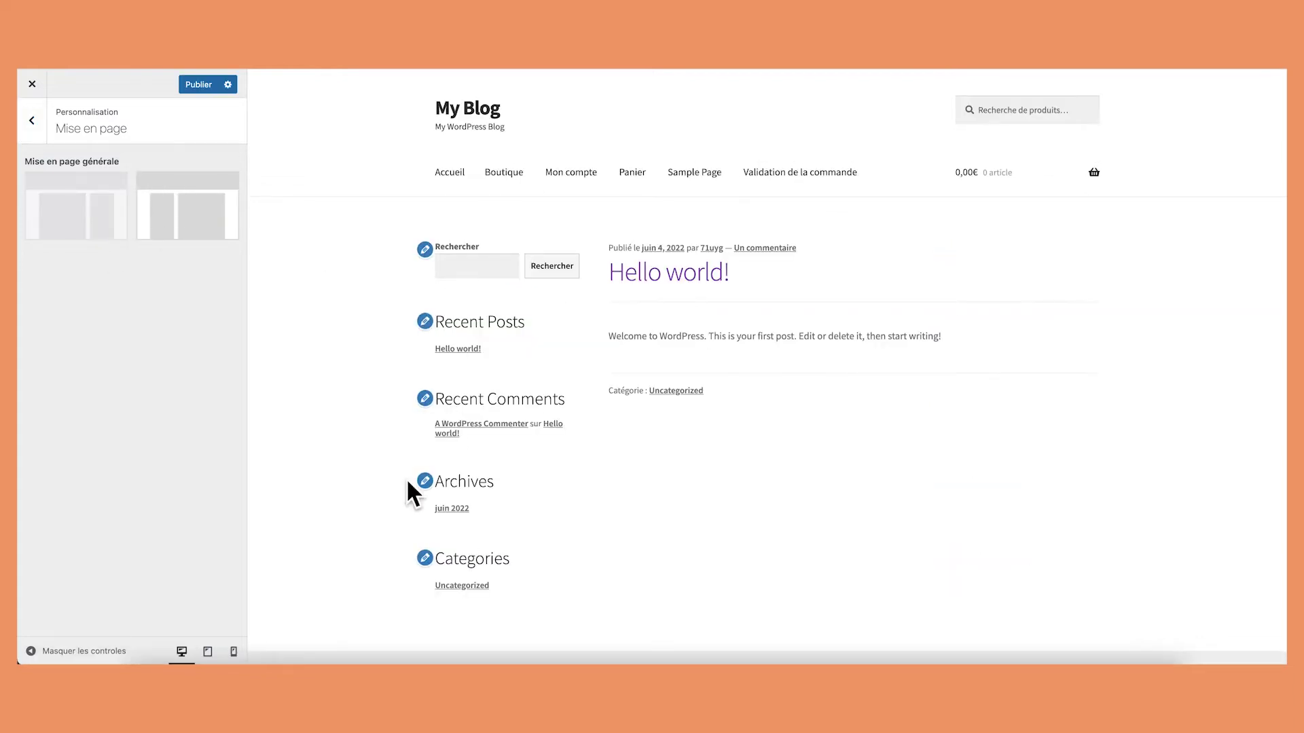
pyautogui.click(94, 211)
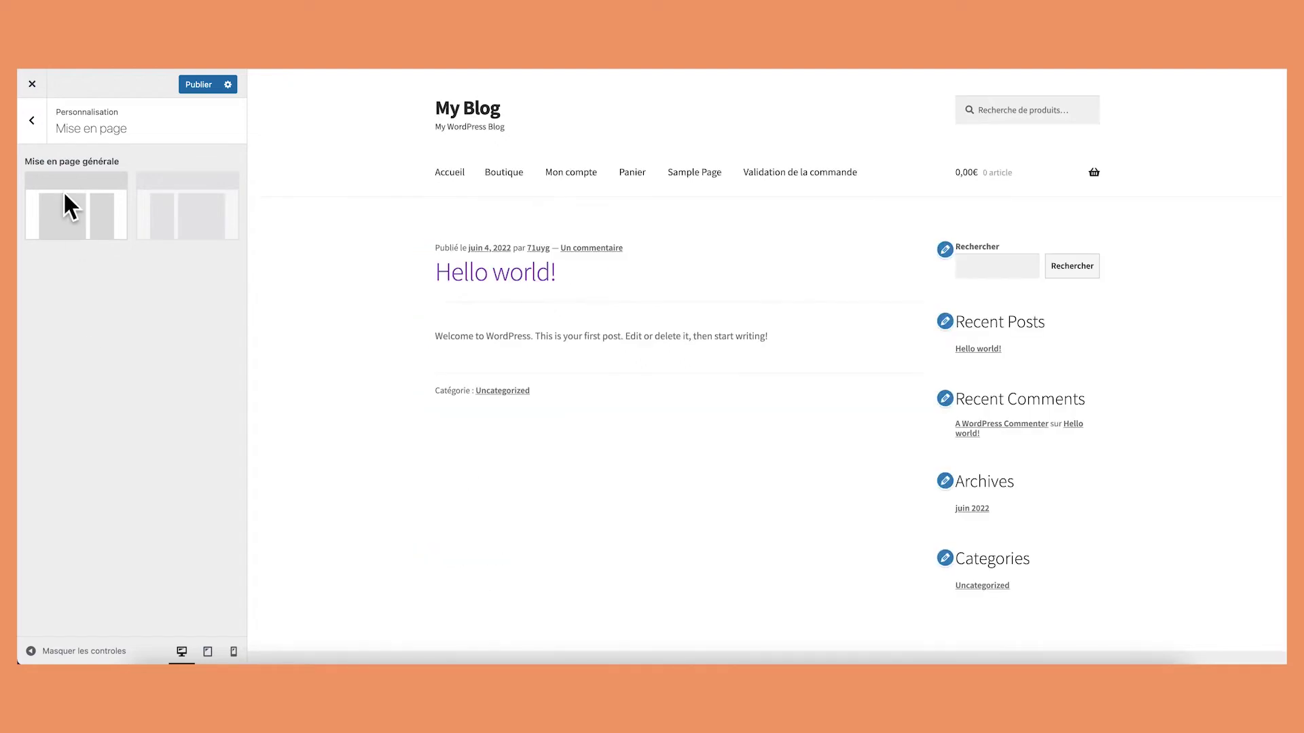
pyautogui.click(31, 129)
# Examine the customization options for menus, widget areas and the homepage display
pyautogui.click(71, 402)
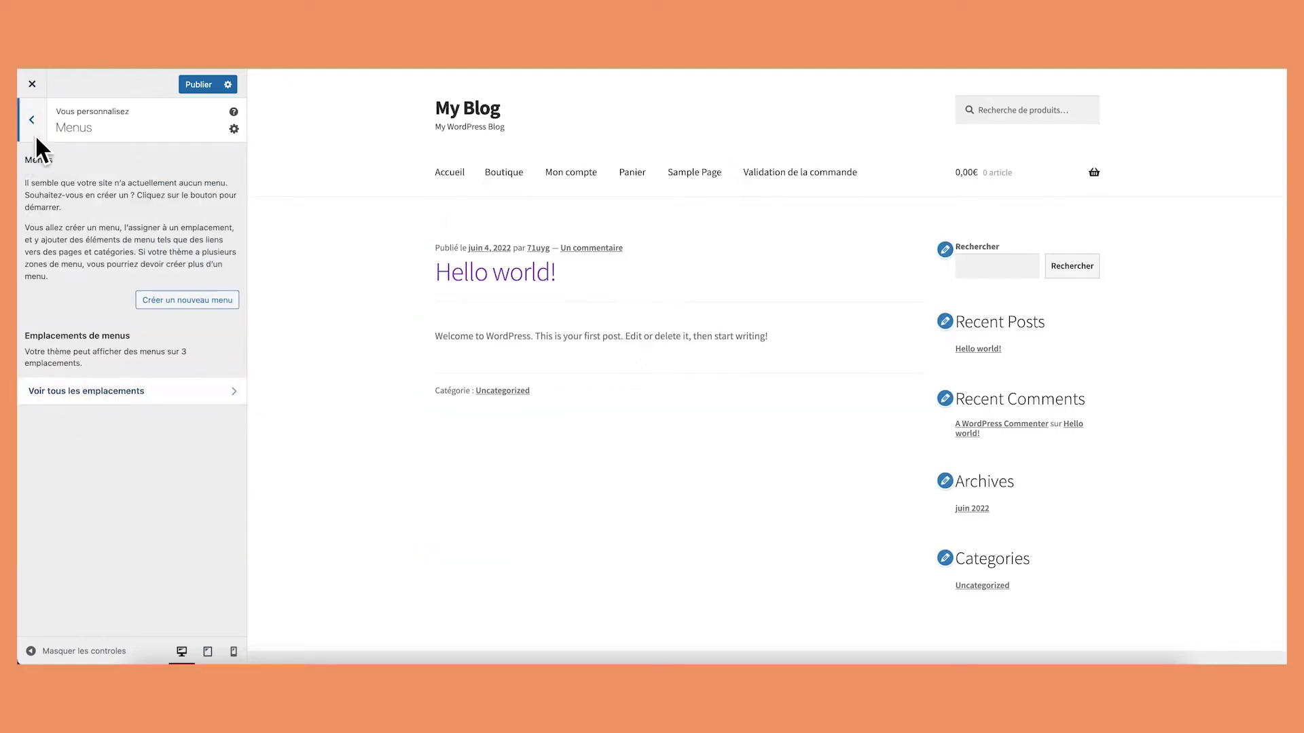
pyautogui.click(35, 130)
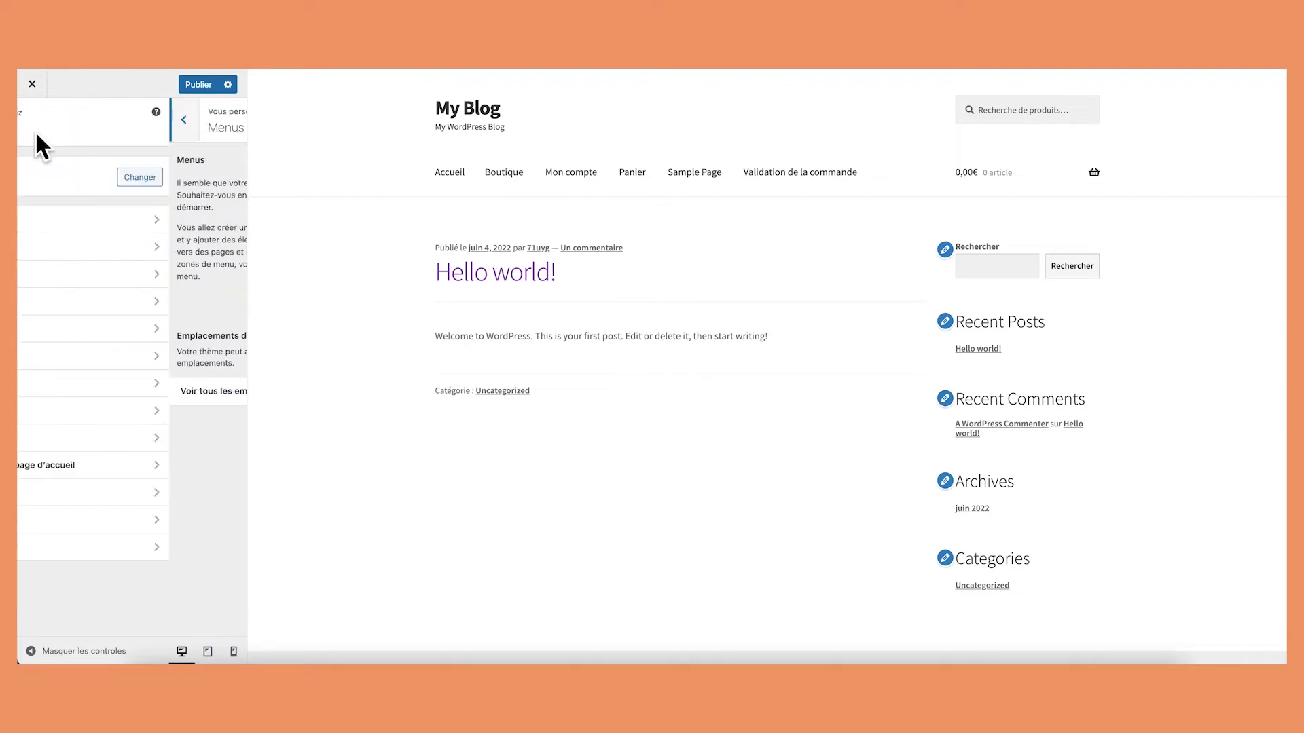
pyautogui.click(115, 436)
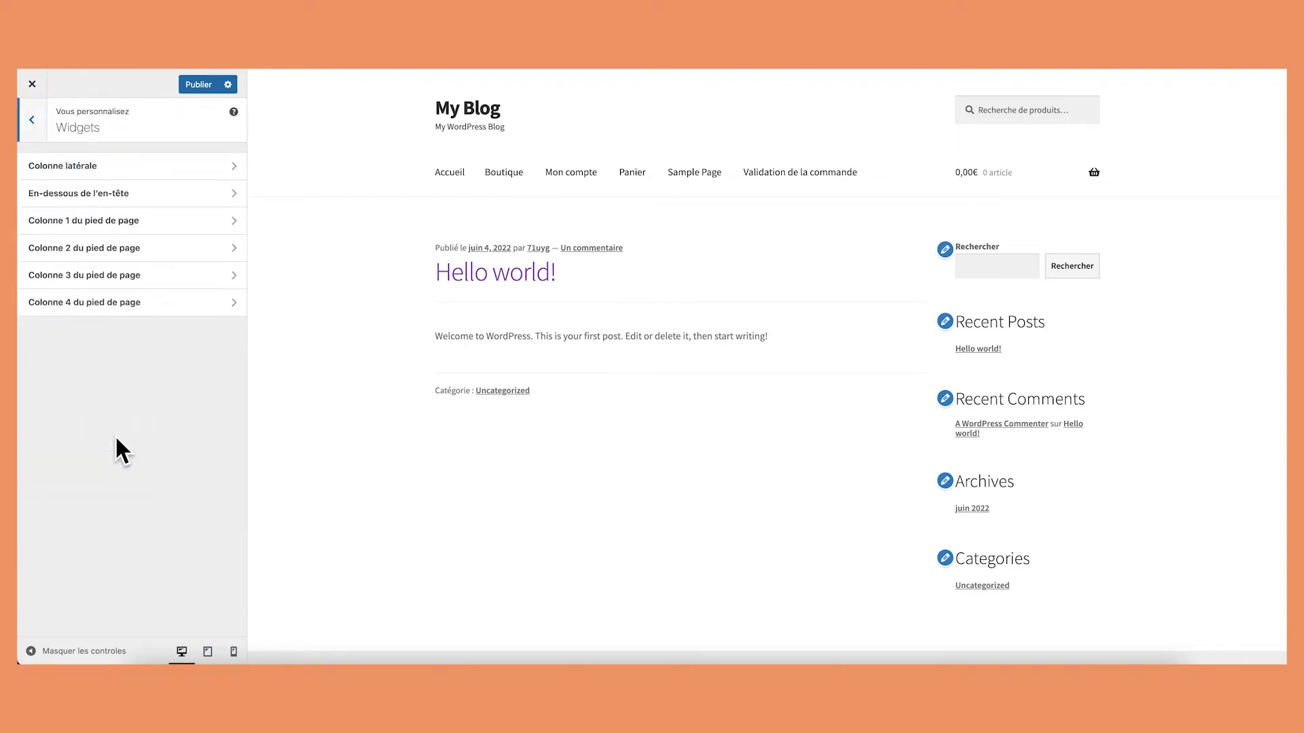
pyautogui.click(32, 126)
pyautogui.click(83, 464)
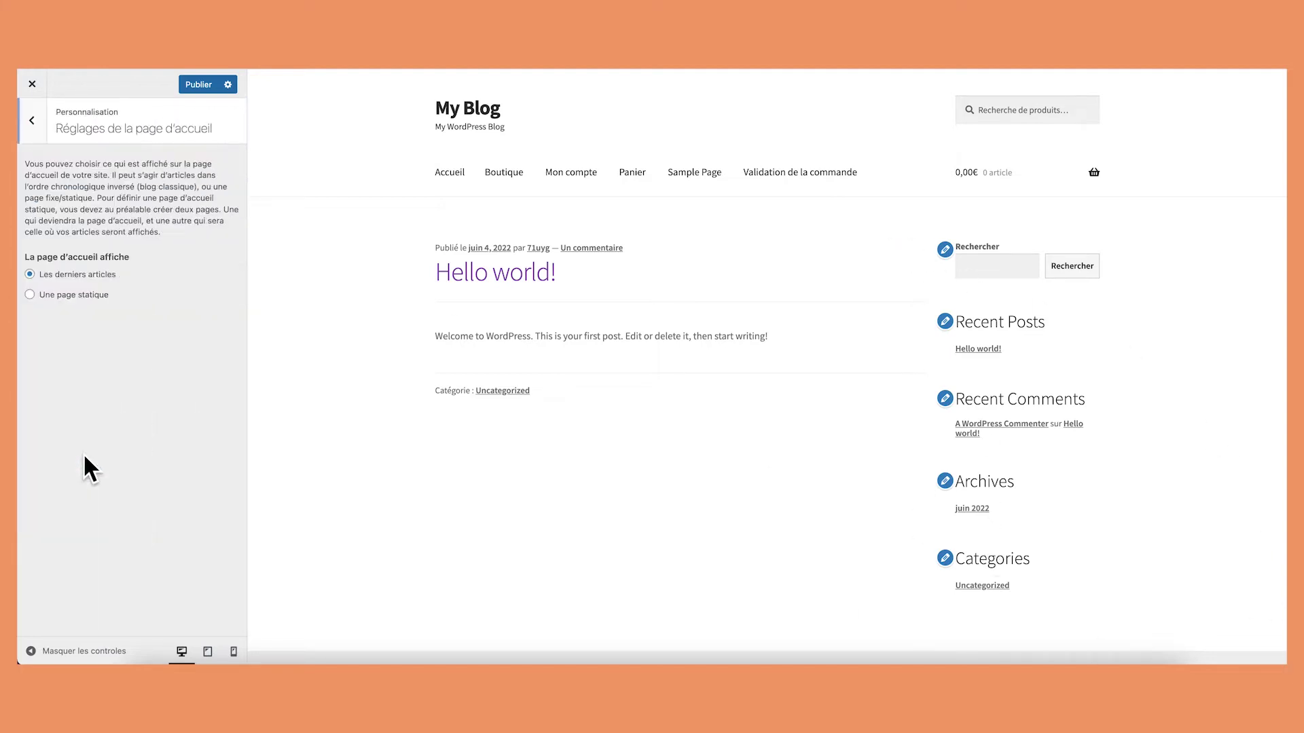
pyautogui.click(28, 123)
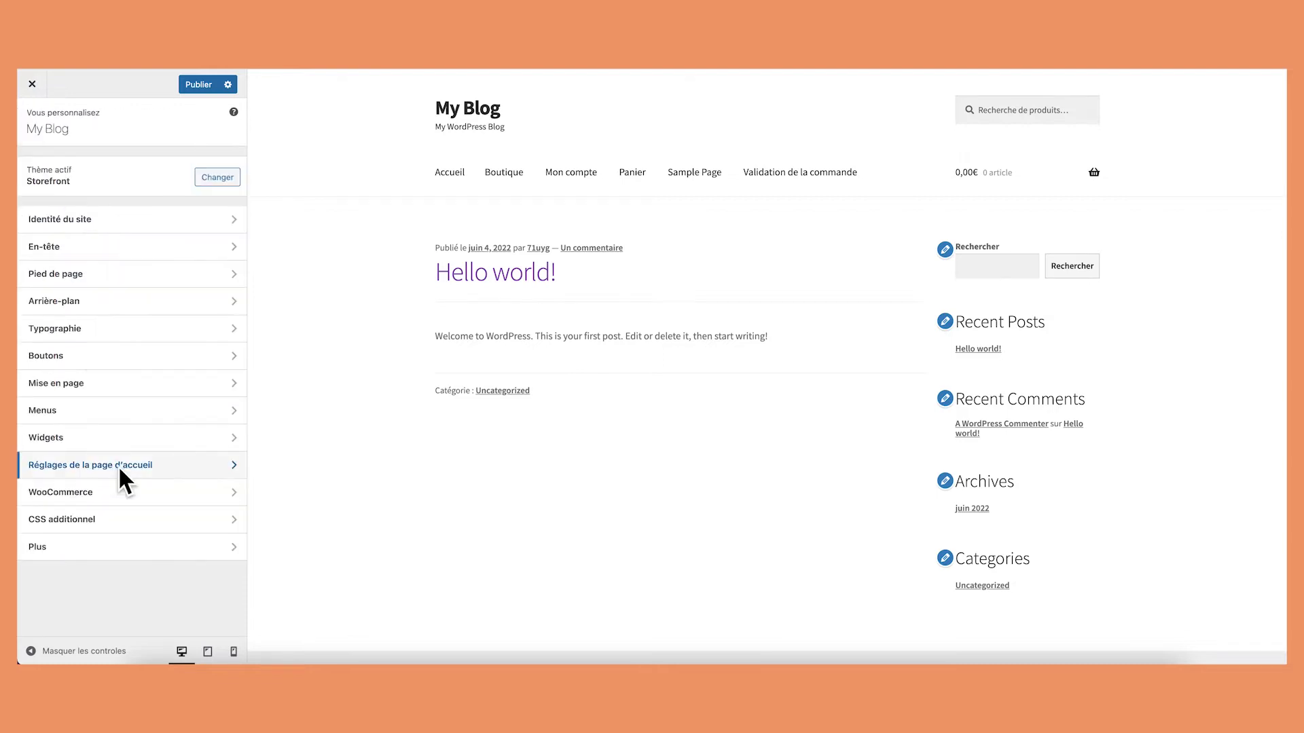
# Try enabling the WooCommerce store notification on the site, and disable it again
pyautogui.click(107, 494)
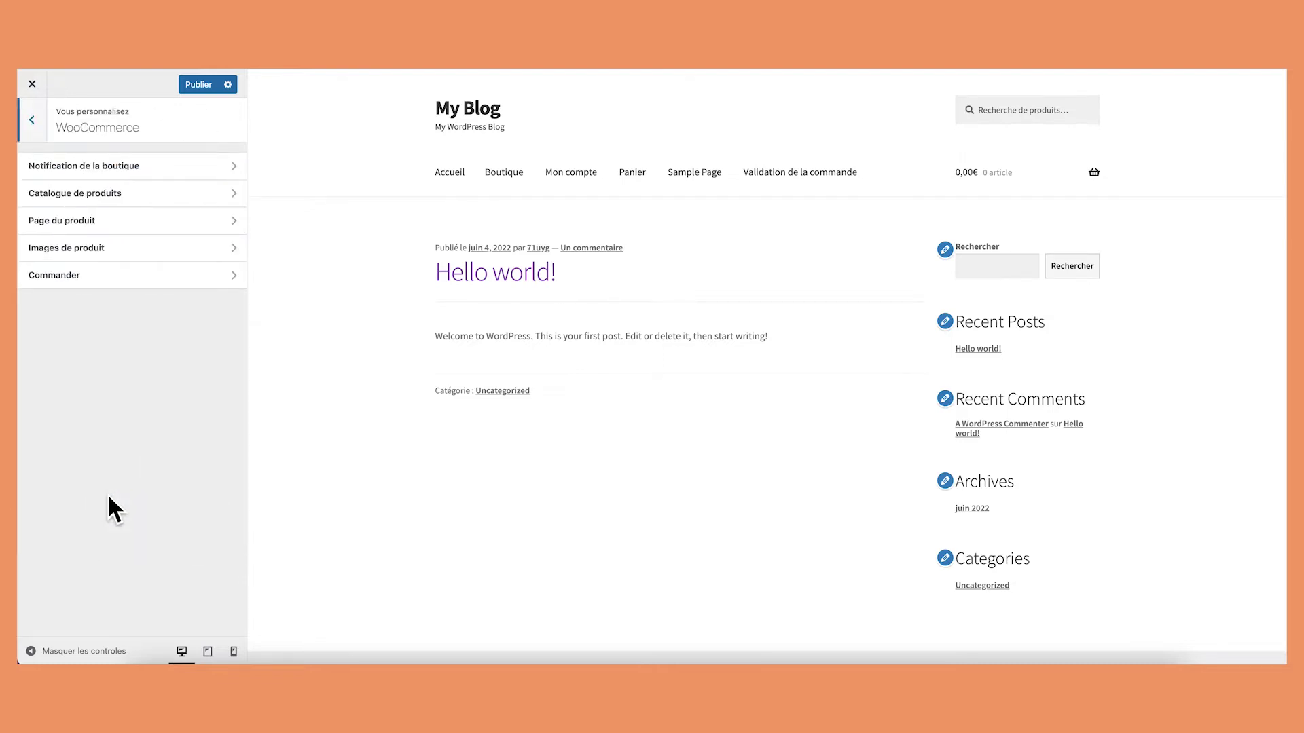
pyautogui.click(158, 169)
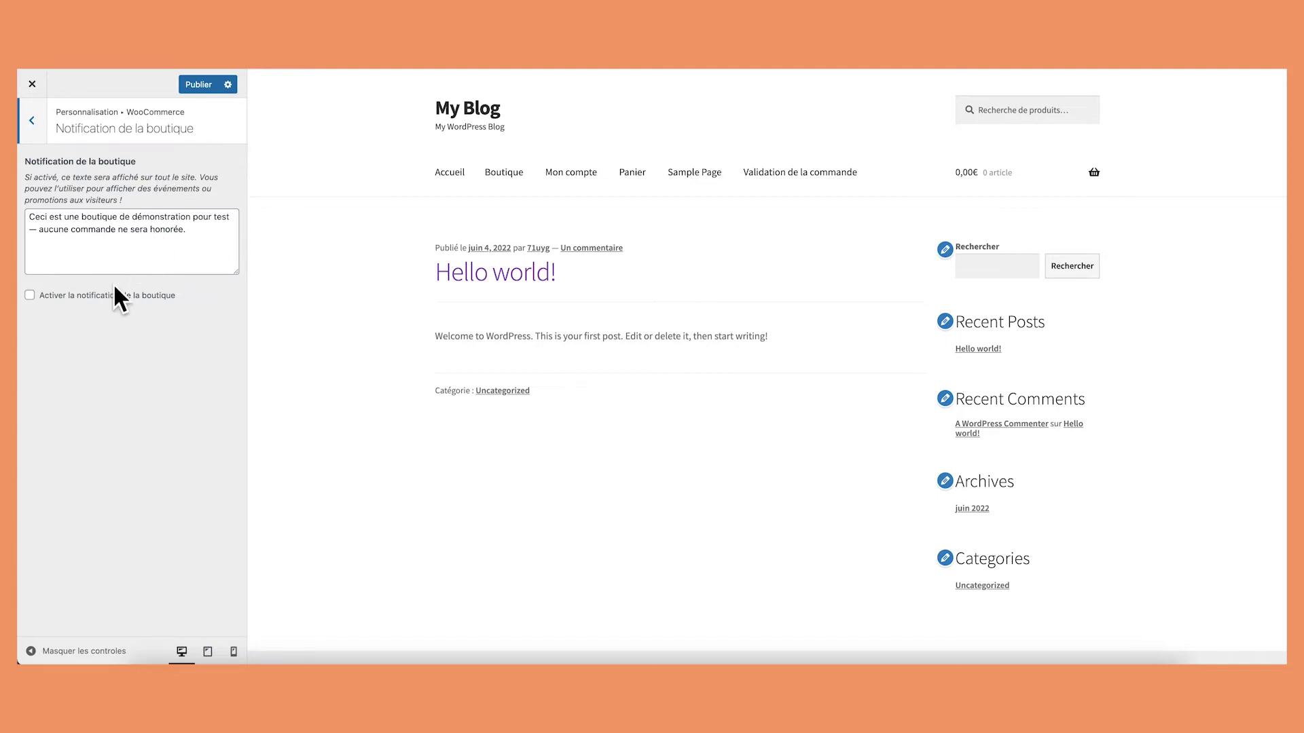
pyautogui.click(35, 299)
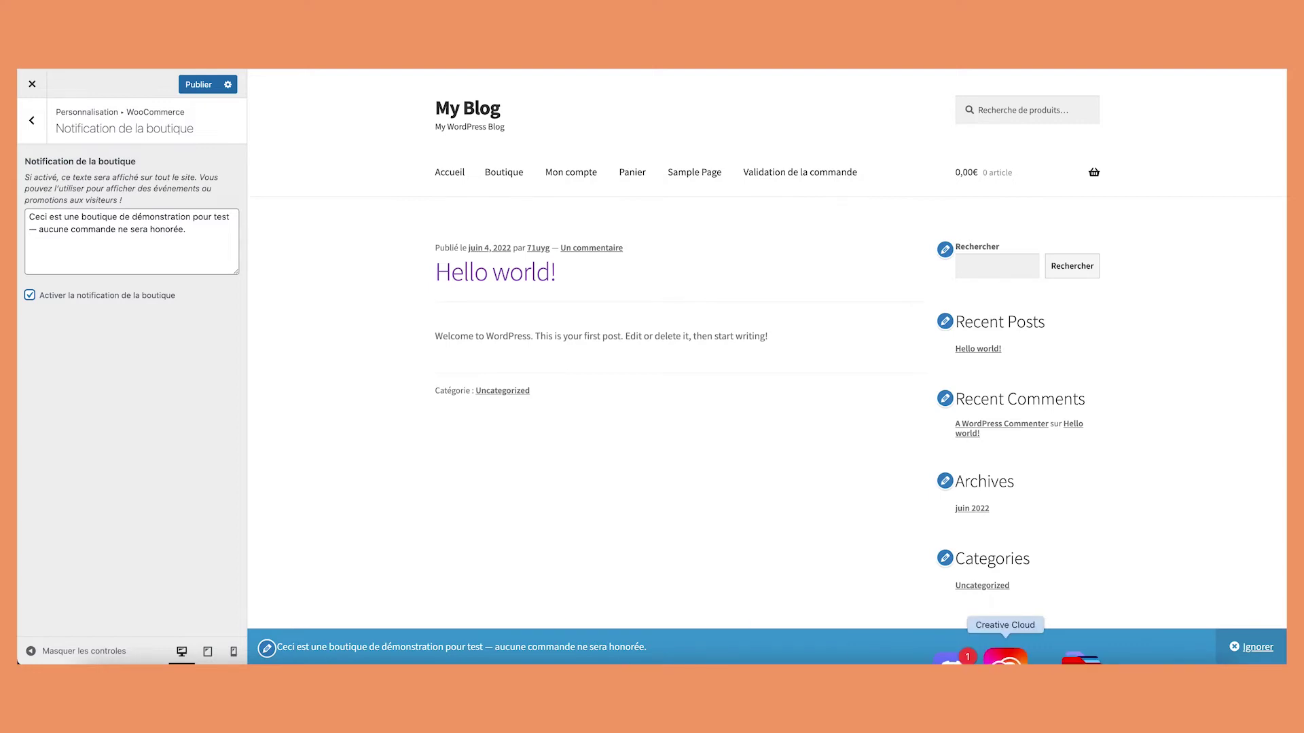
pyautogui.click(30, 296)
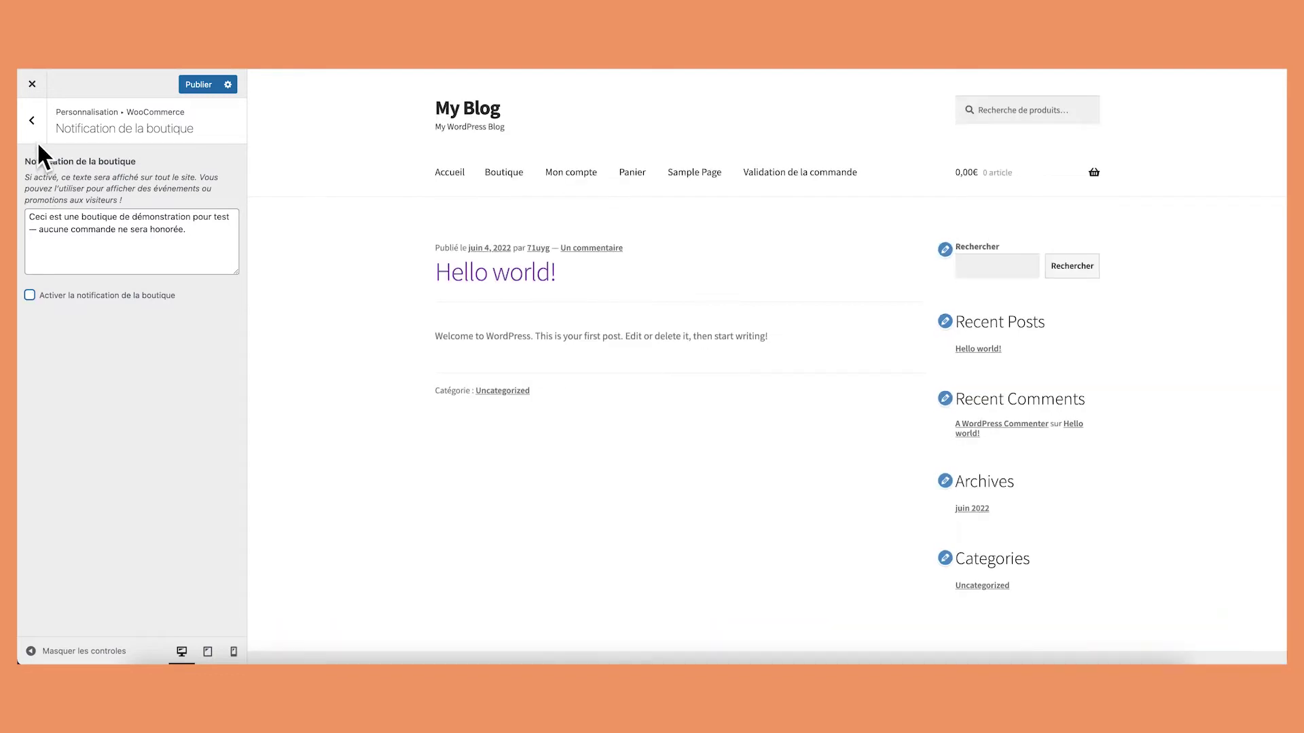
pyautogui.click(32, 120)
# Examine the WooCommerce customization settings for the product catalogue, product page and product images
pyautogui.click(46, 190)
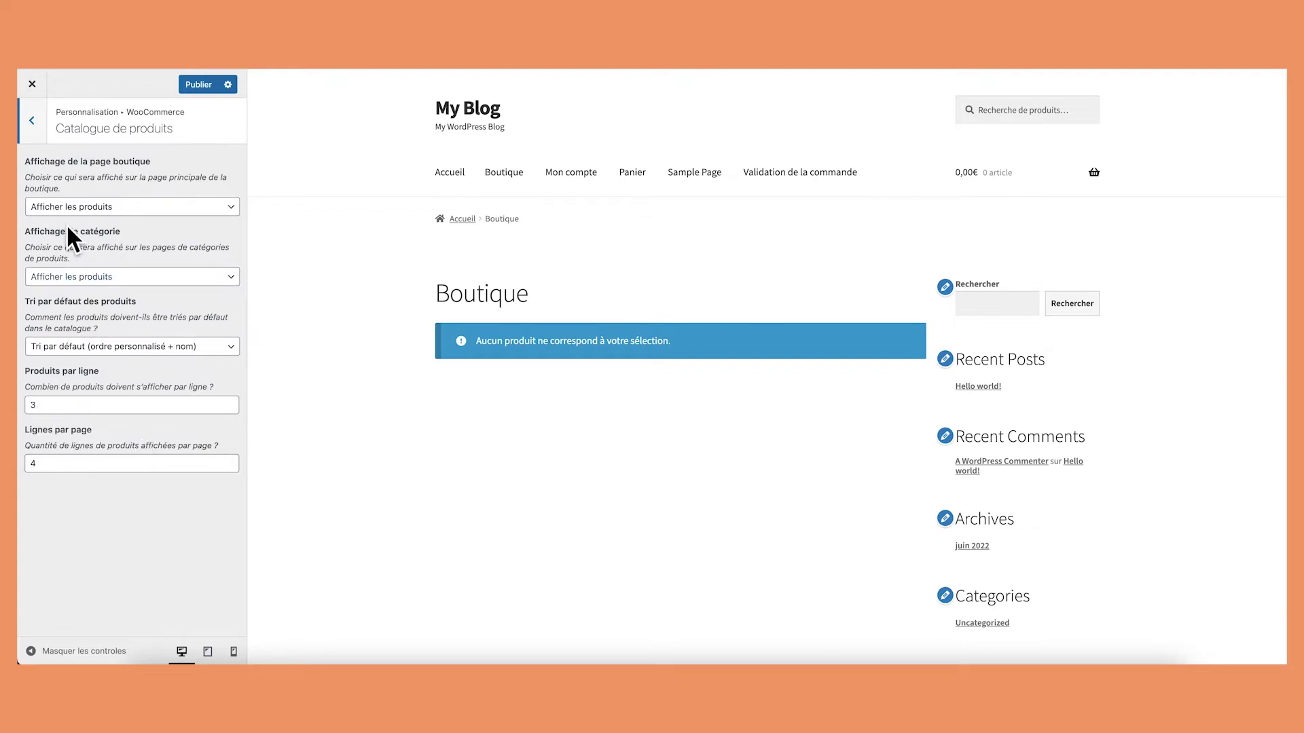
pyautogui.click(41, 136)
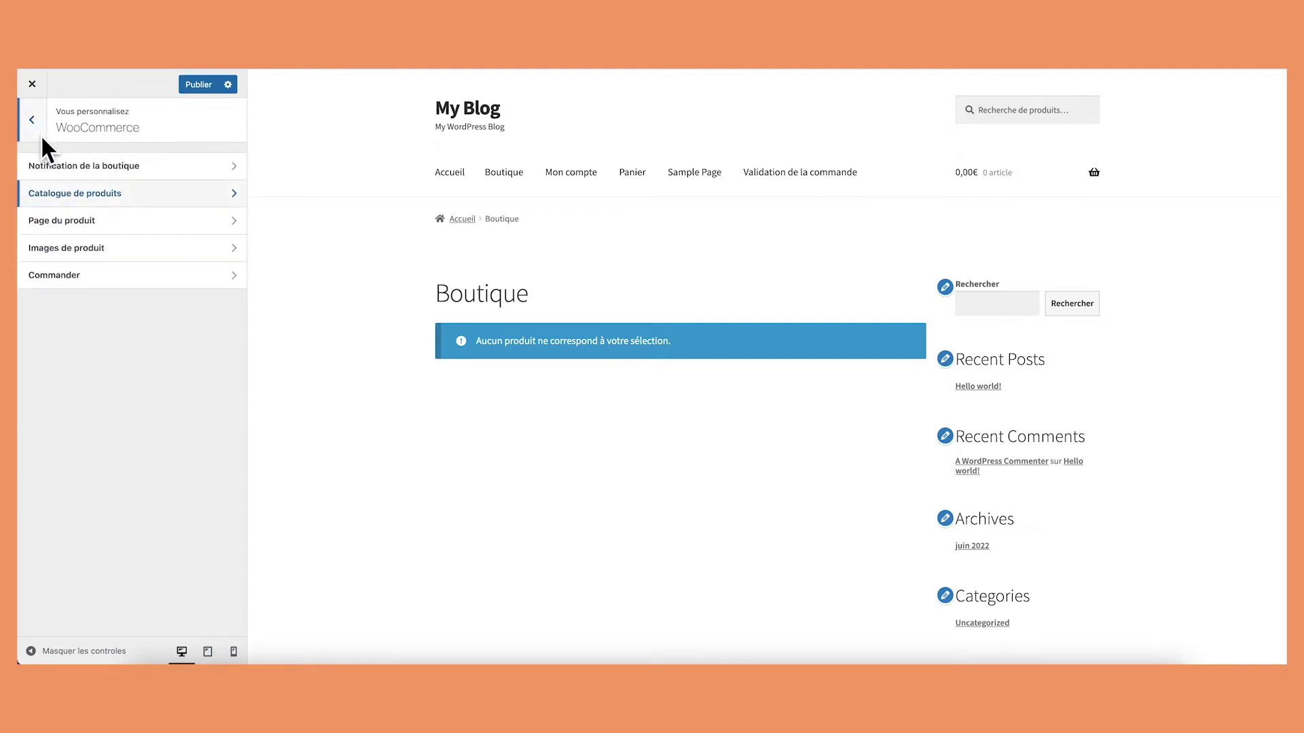
pyautogui.click(71, 224)
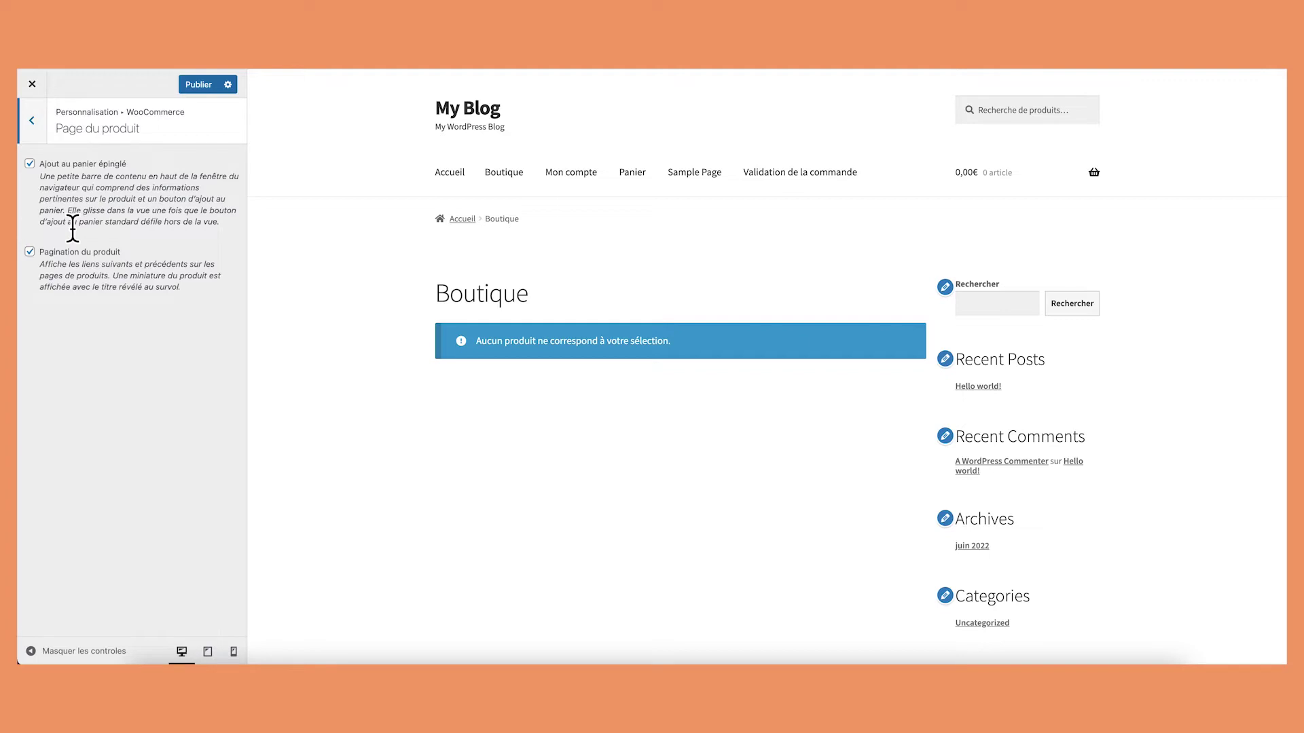
pyautogui.click(29, 128)
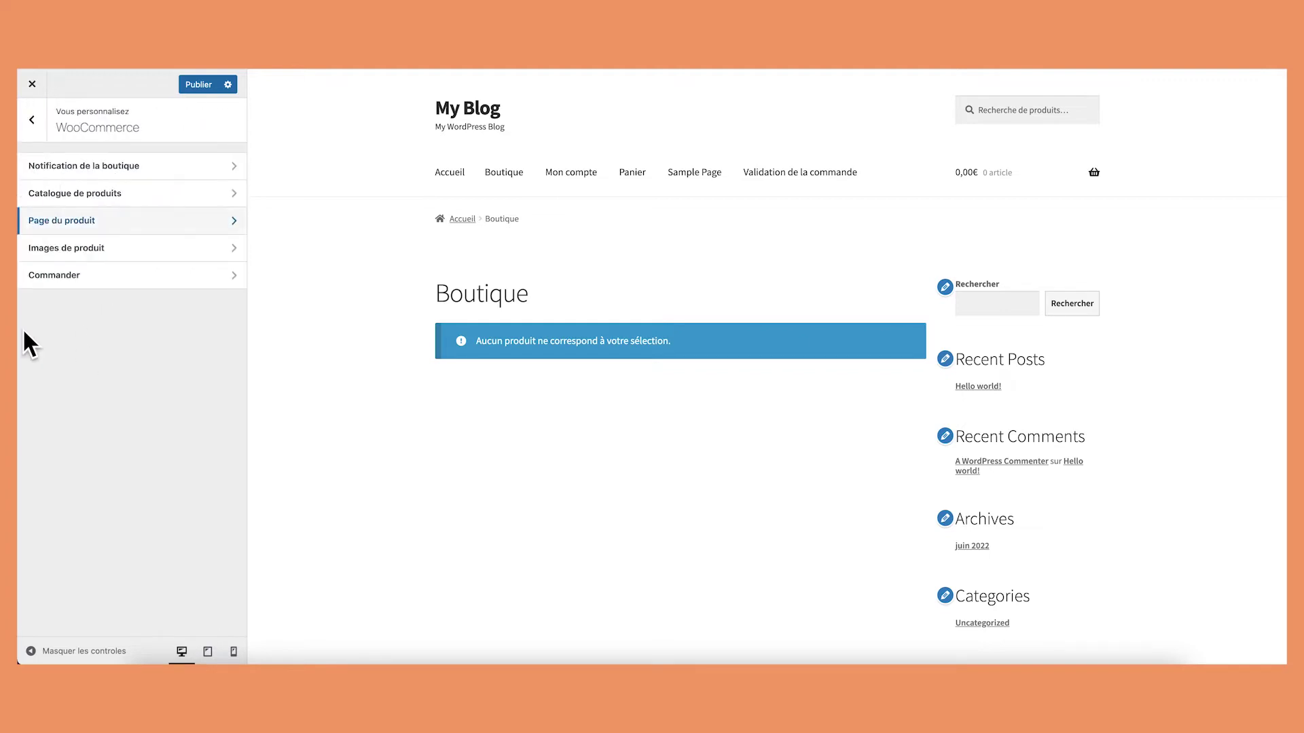
pyautogui.click(78, 258)
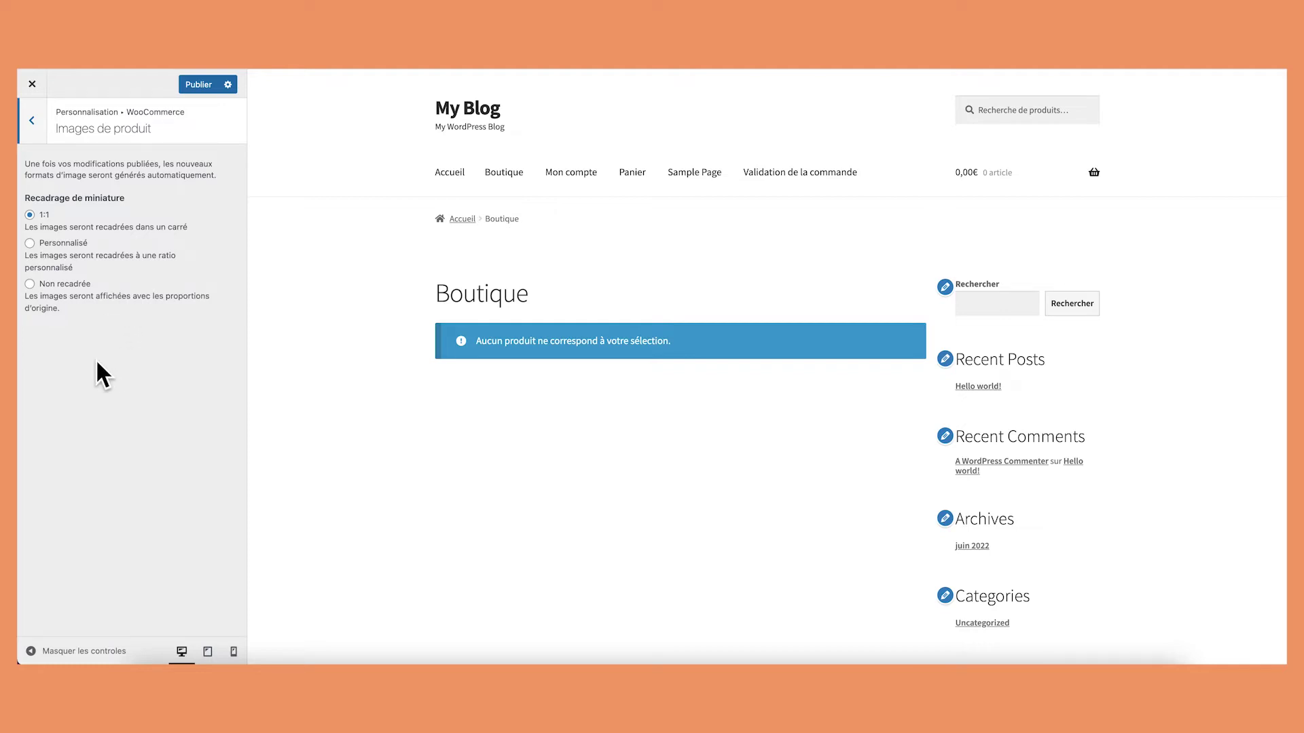
pyautogui.click(31, 120)
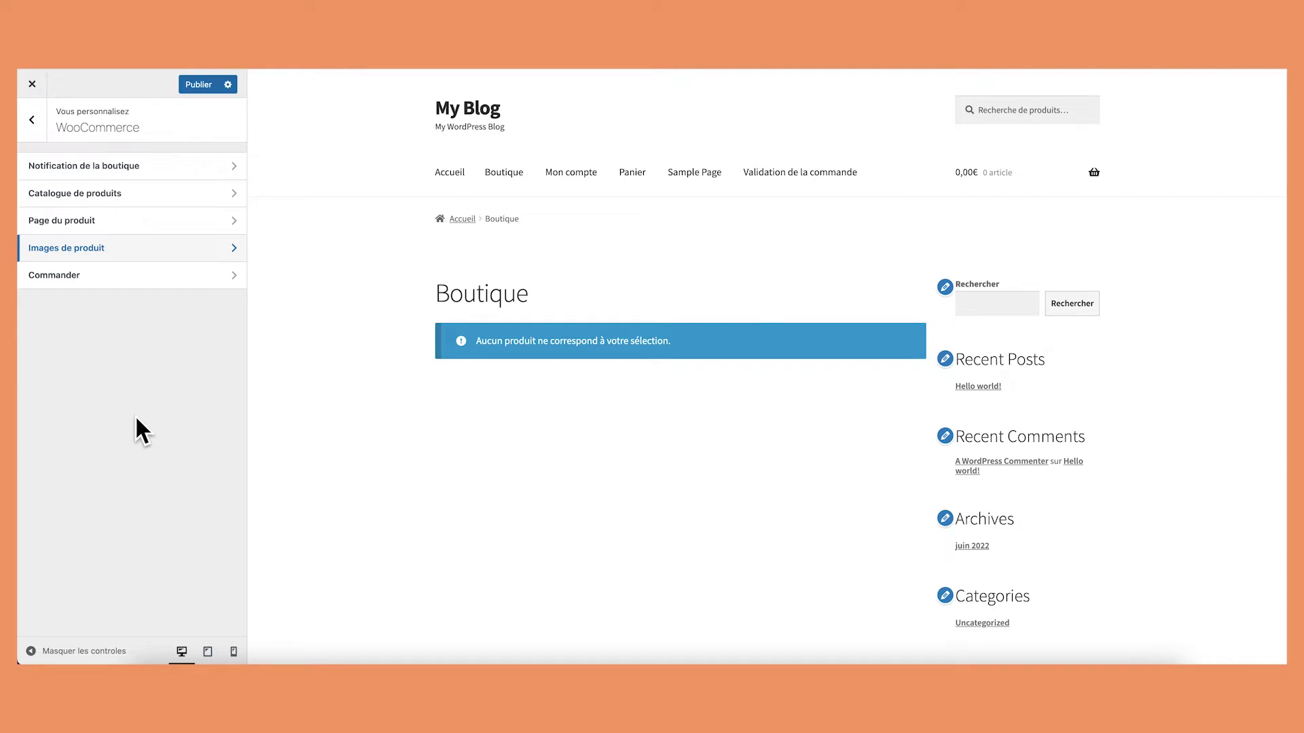
# Review the WooCommerce checkout (Commander) settings and publish the theme customization
pyautogui.click(112, 274)
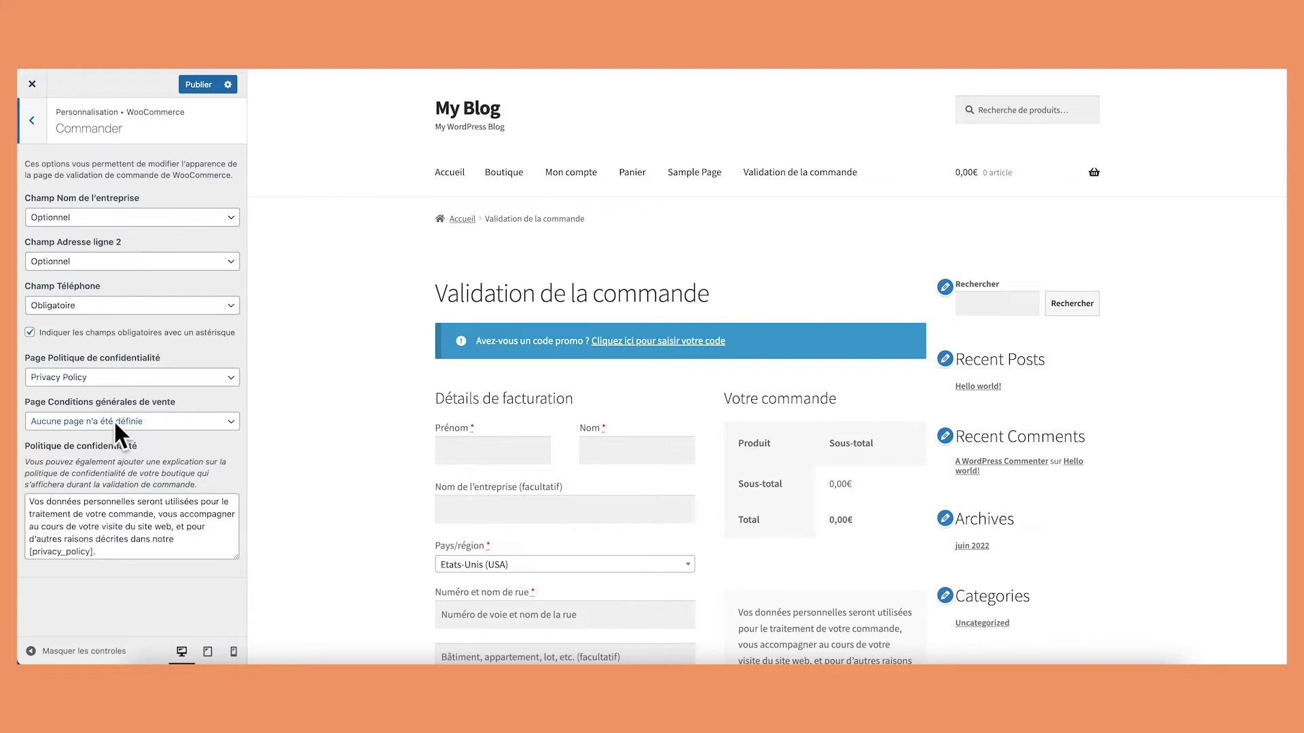
pyautogui.click(38, 129)
pyautogui.click(189, 86)
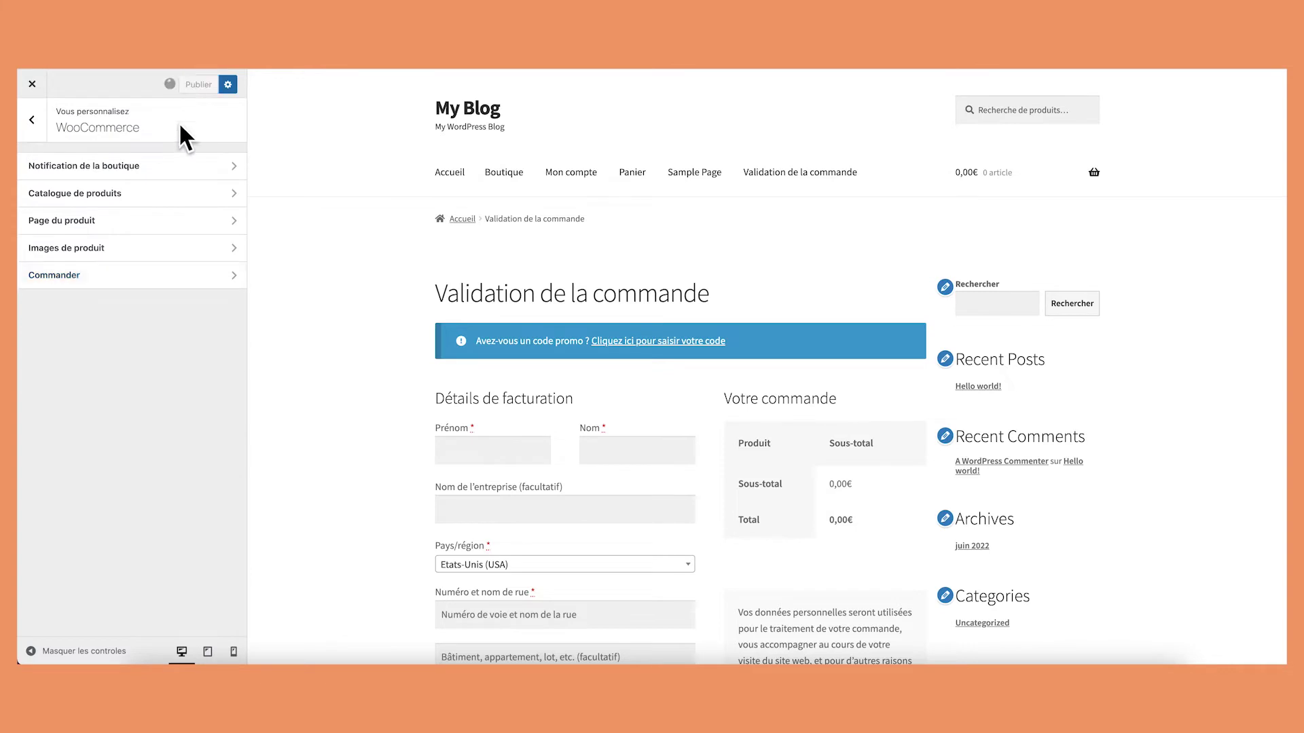
# Leave the theme customizer and open the WooCommerce general settings
pyautogui.click(31, 85)
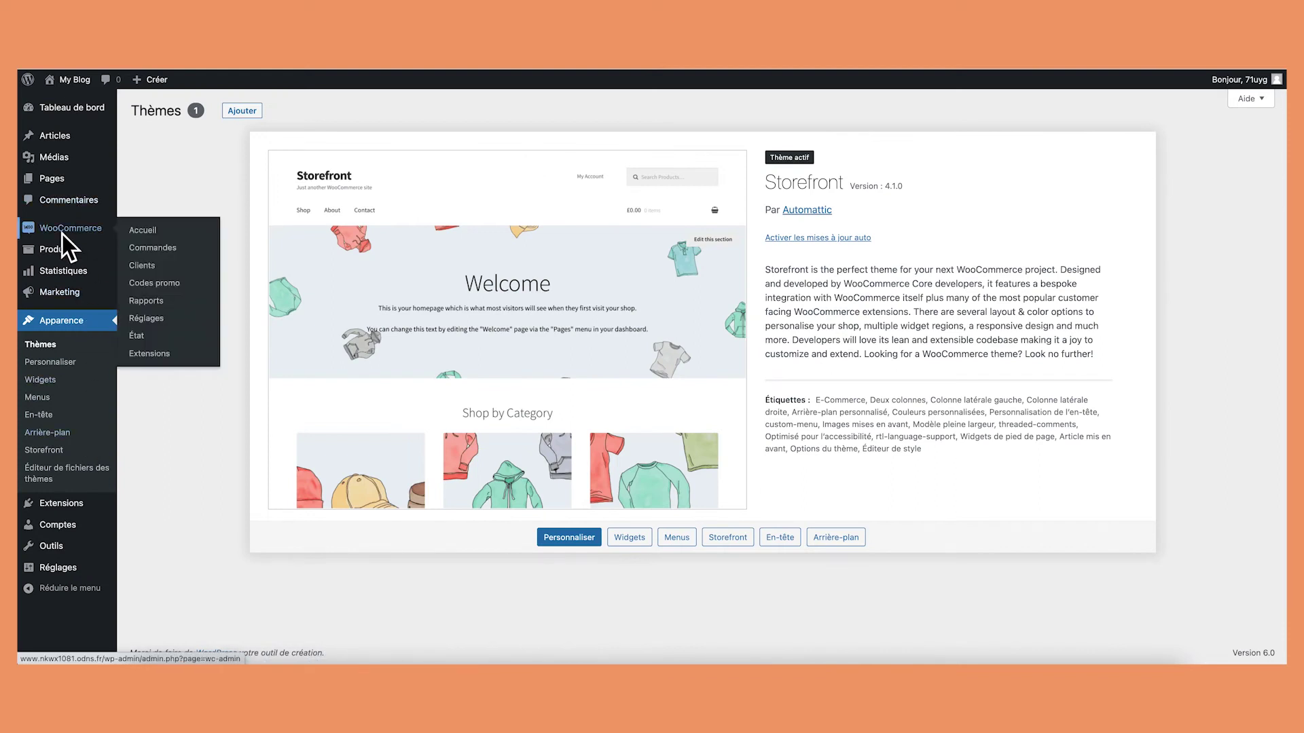
pyautogui.click(62, 233)
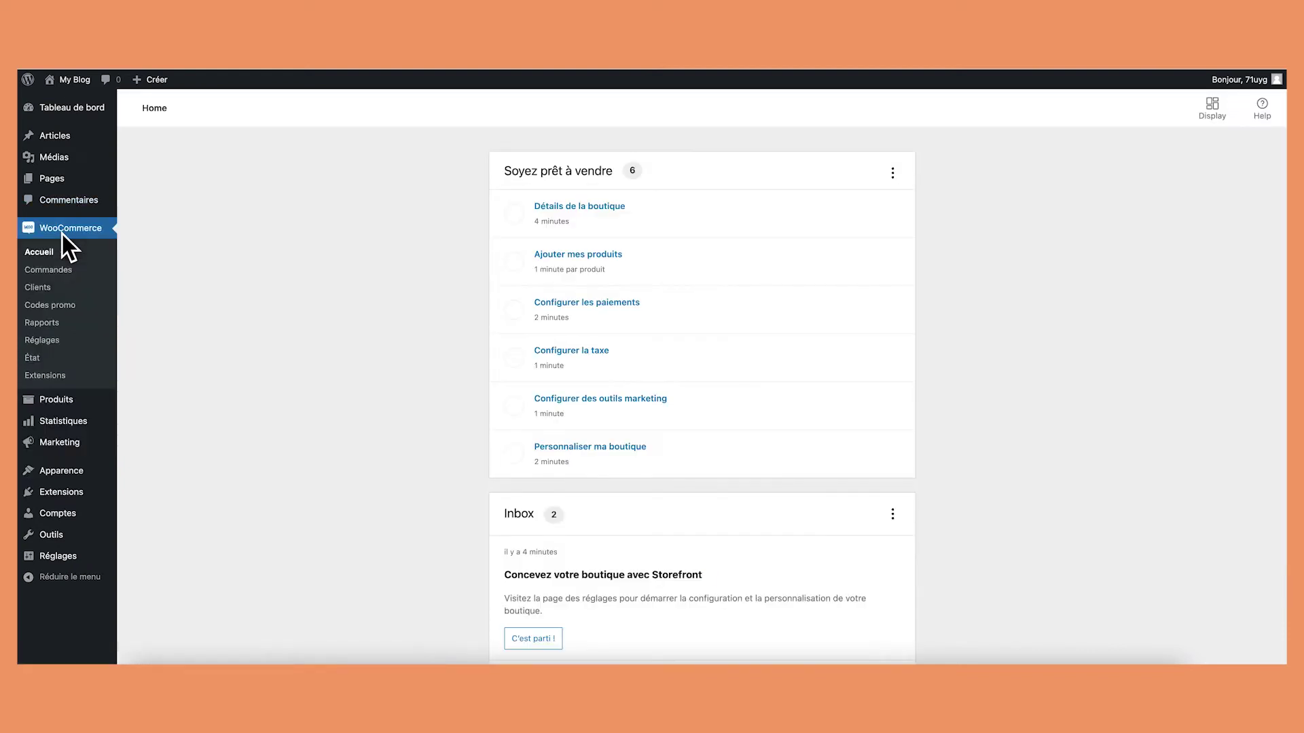
pyautogui.click(46, 338)
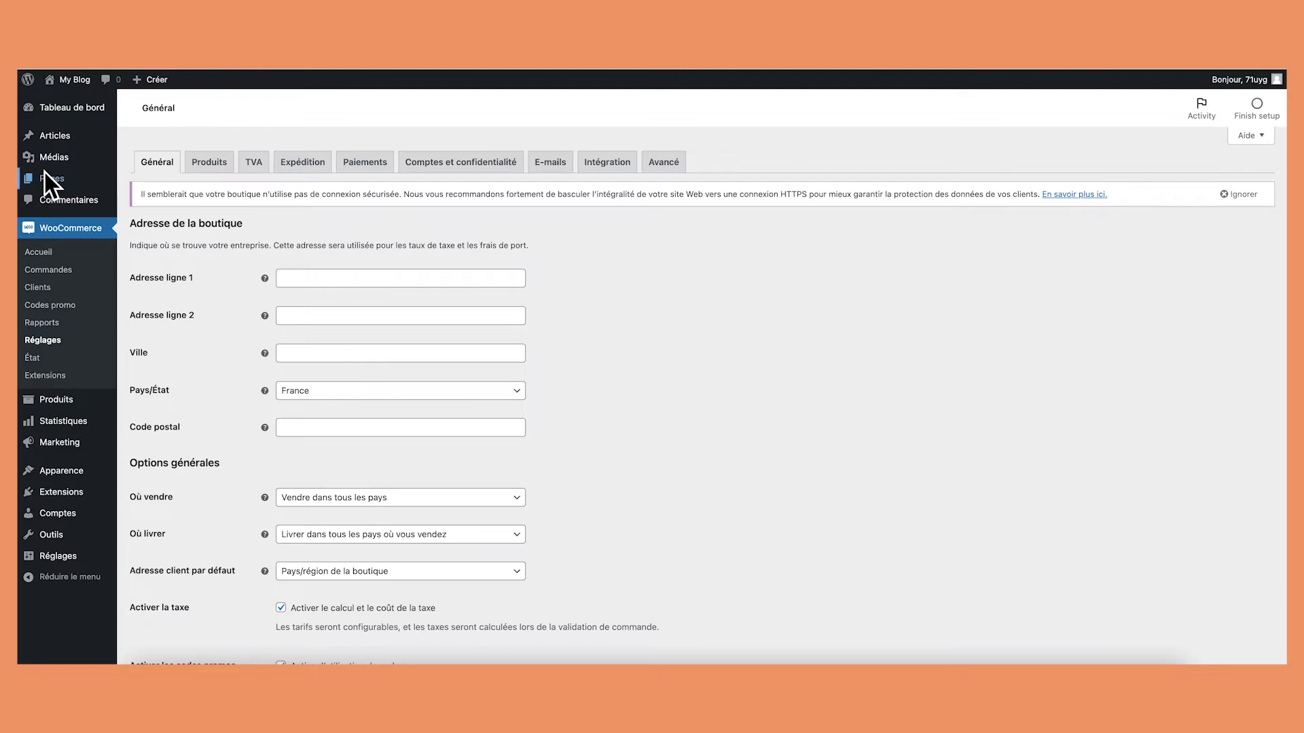
# Start a new page, dismiss the block editor welcome guide, and turn off the editor's full-screen mode
pyautogui.moveTo(44, 171)
pyautogui.click(152, 200)
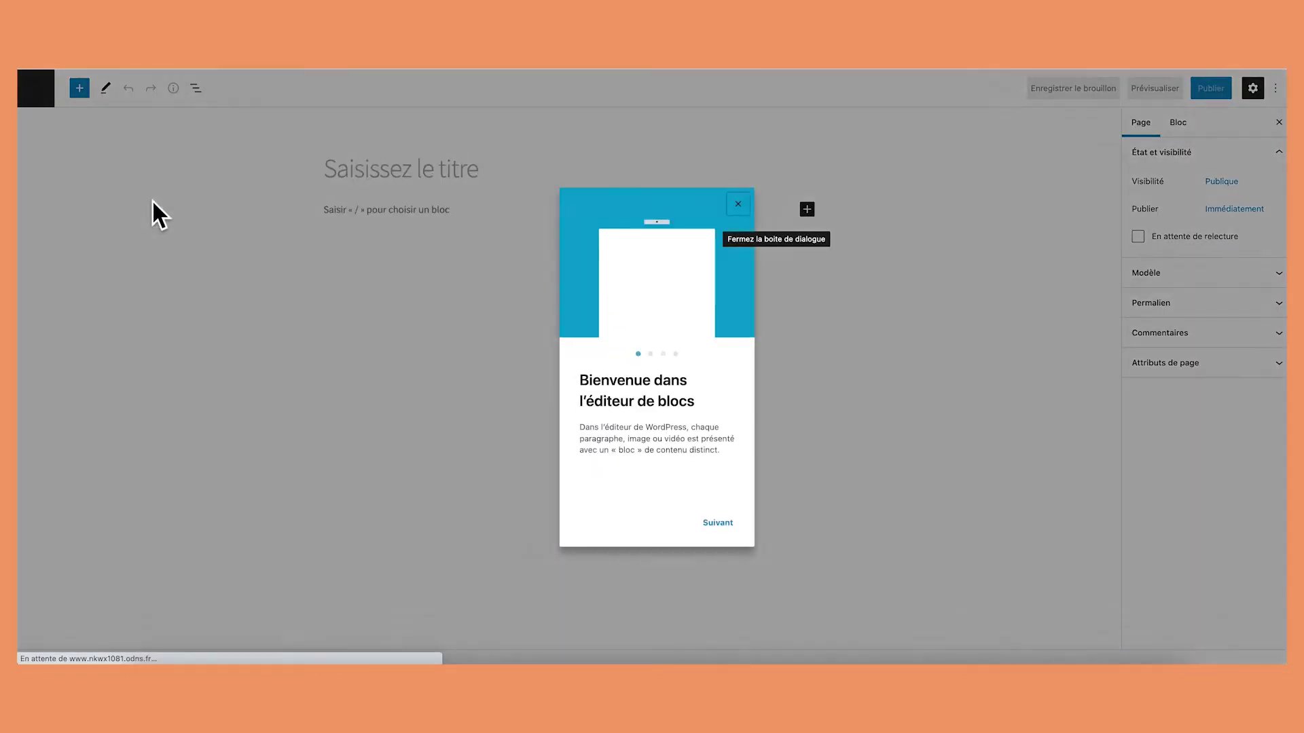
pyautogui.click(738, 204)
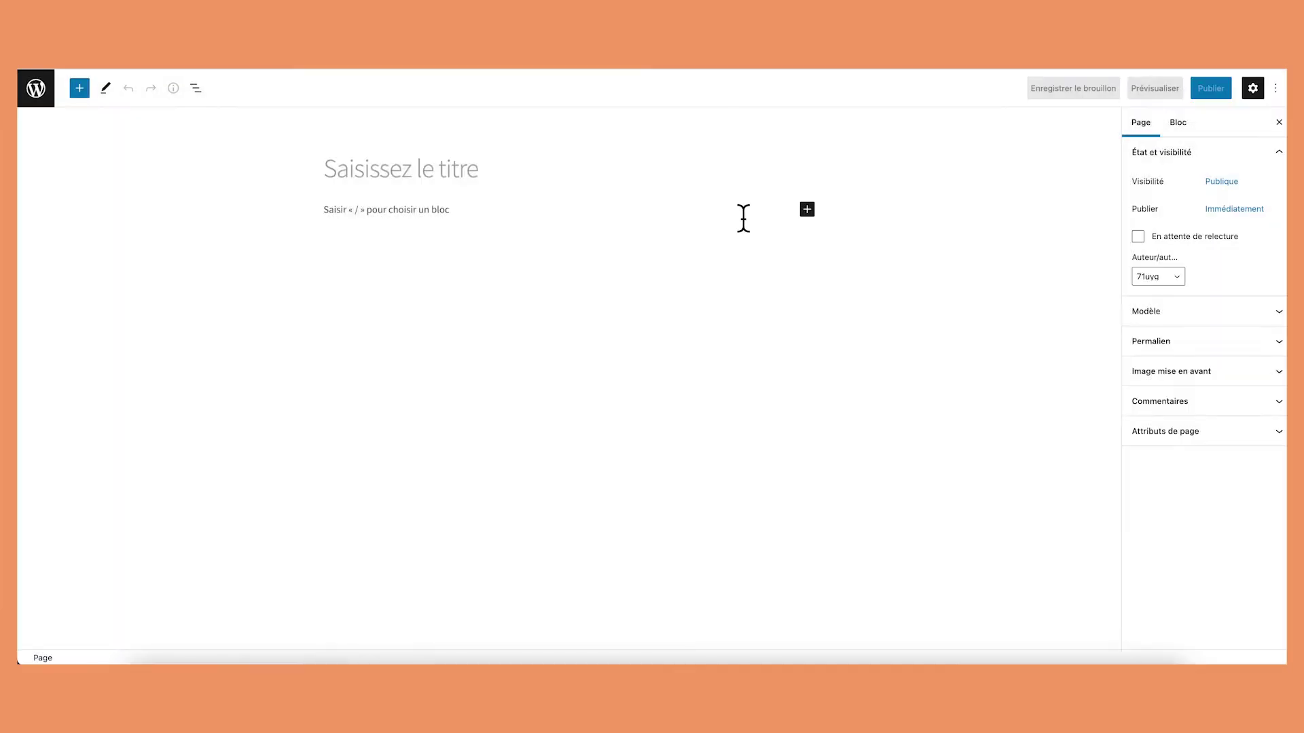
pyautogui.click(1274, 88)
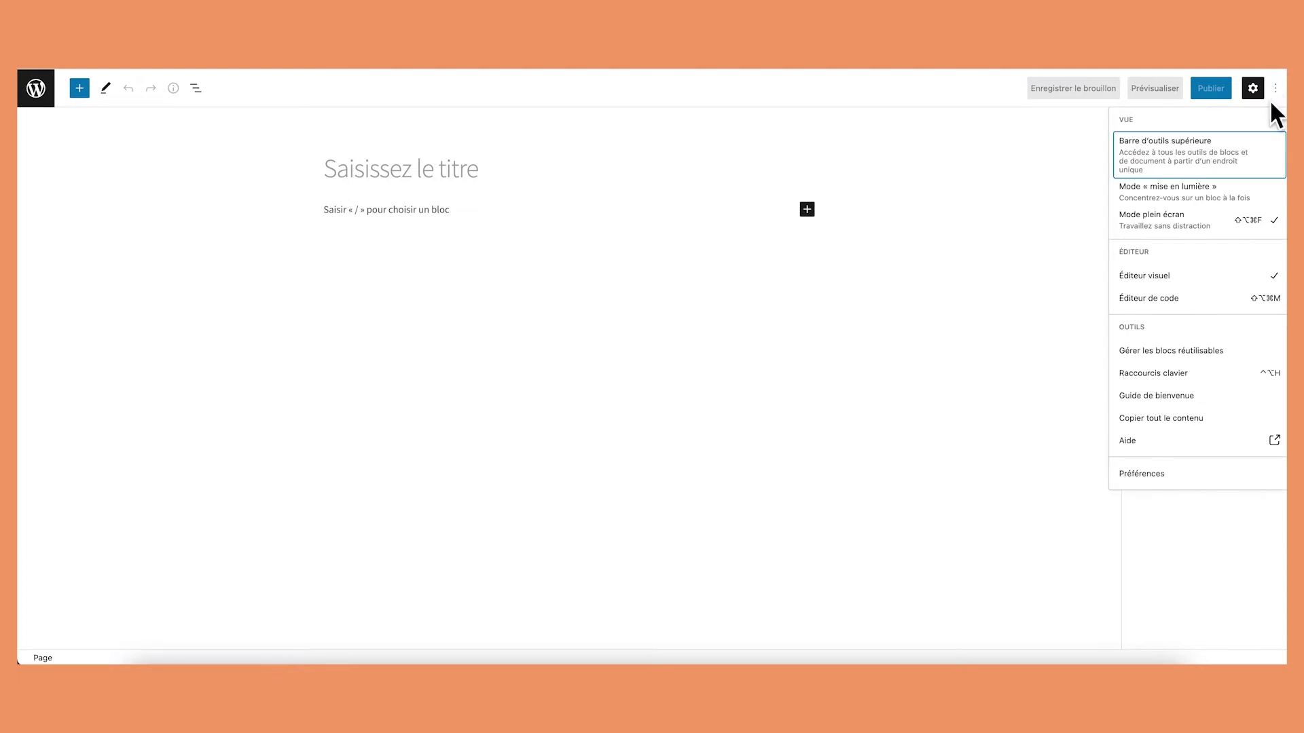
pyautogui.click(1225, 217)
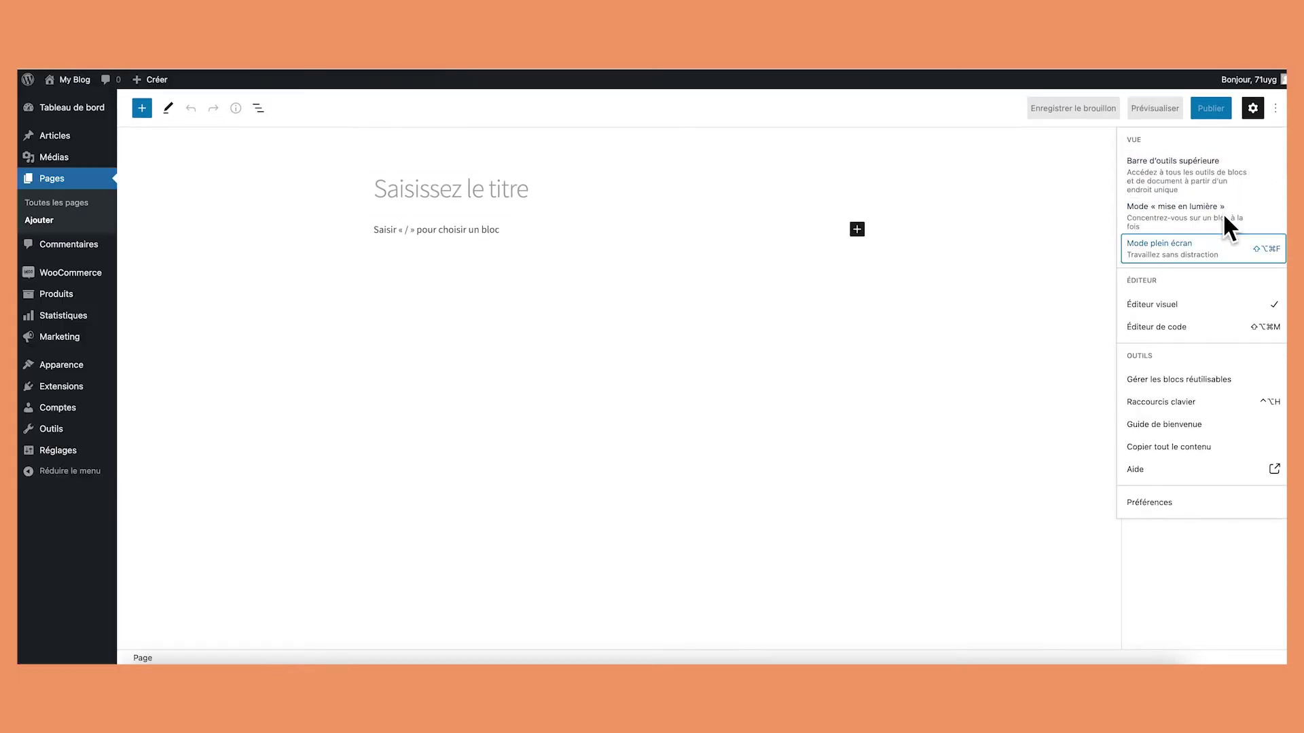
pyautogui.click(785, 325)
# Title the new page "Boutique" and publish it
pyautogui.click(493, 204)
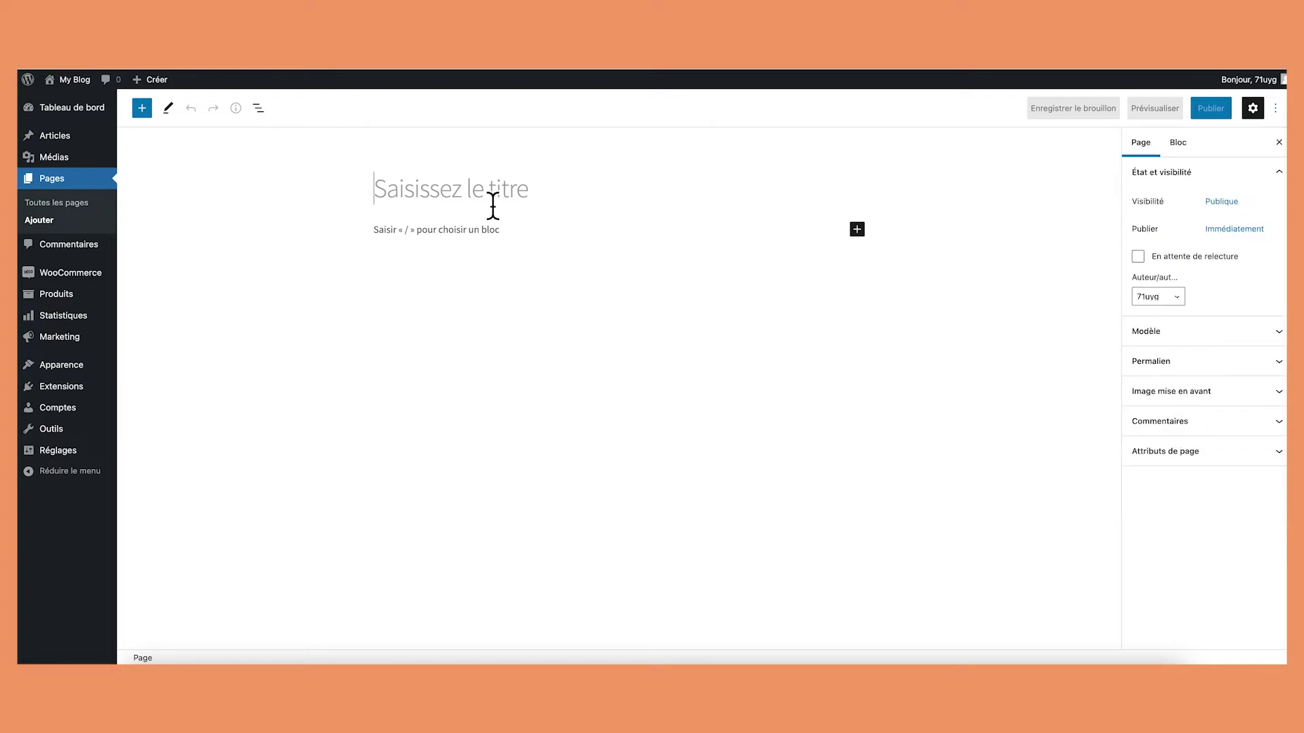
pyautogui.write('Bou')
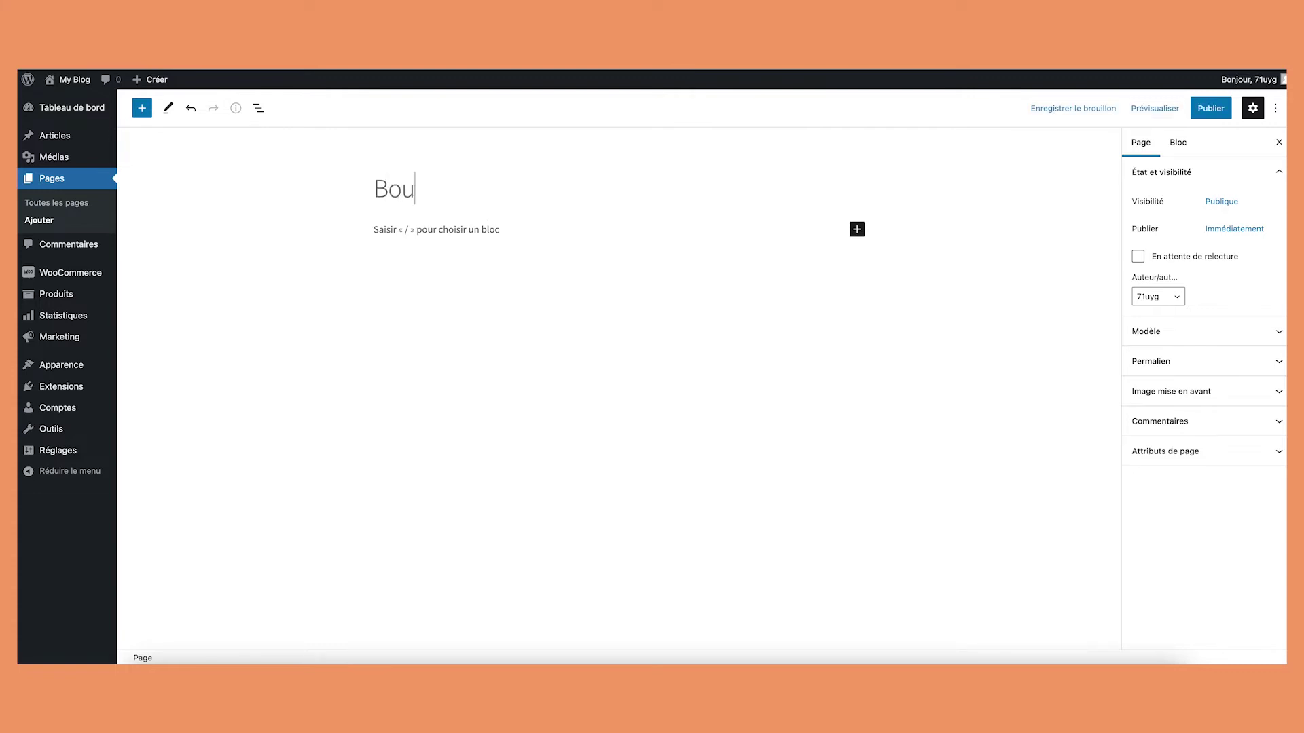
pyautogui.write('tique')
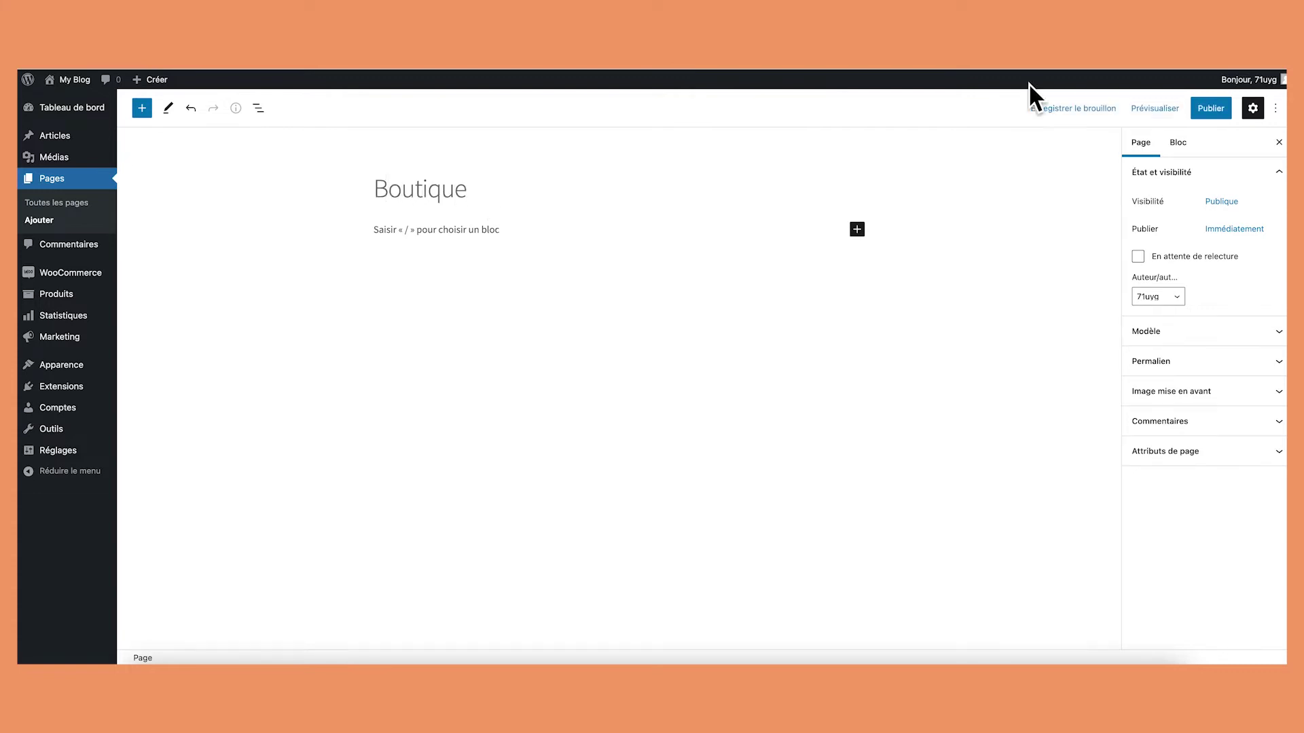
pyautogui.click(1216, 108)
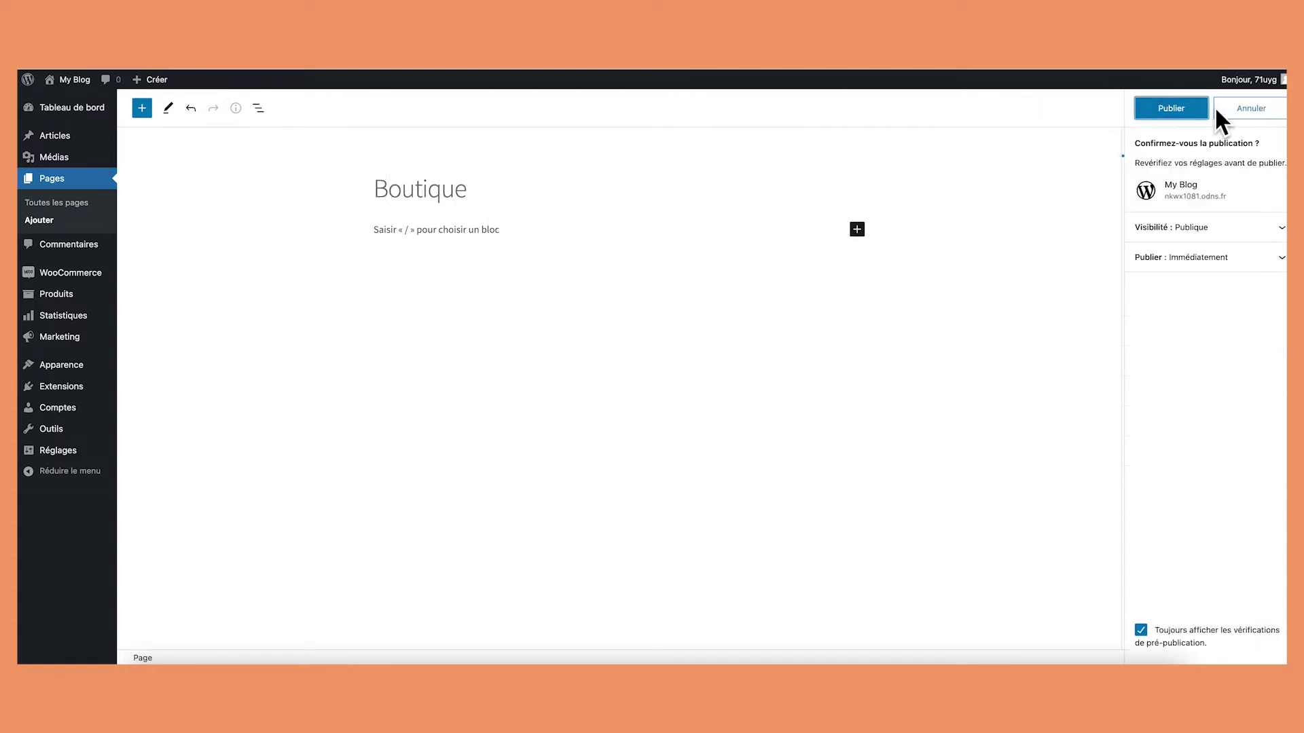
pyautogui.click(1151, 110)
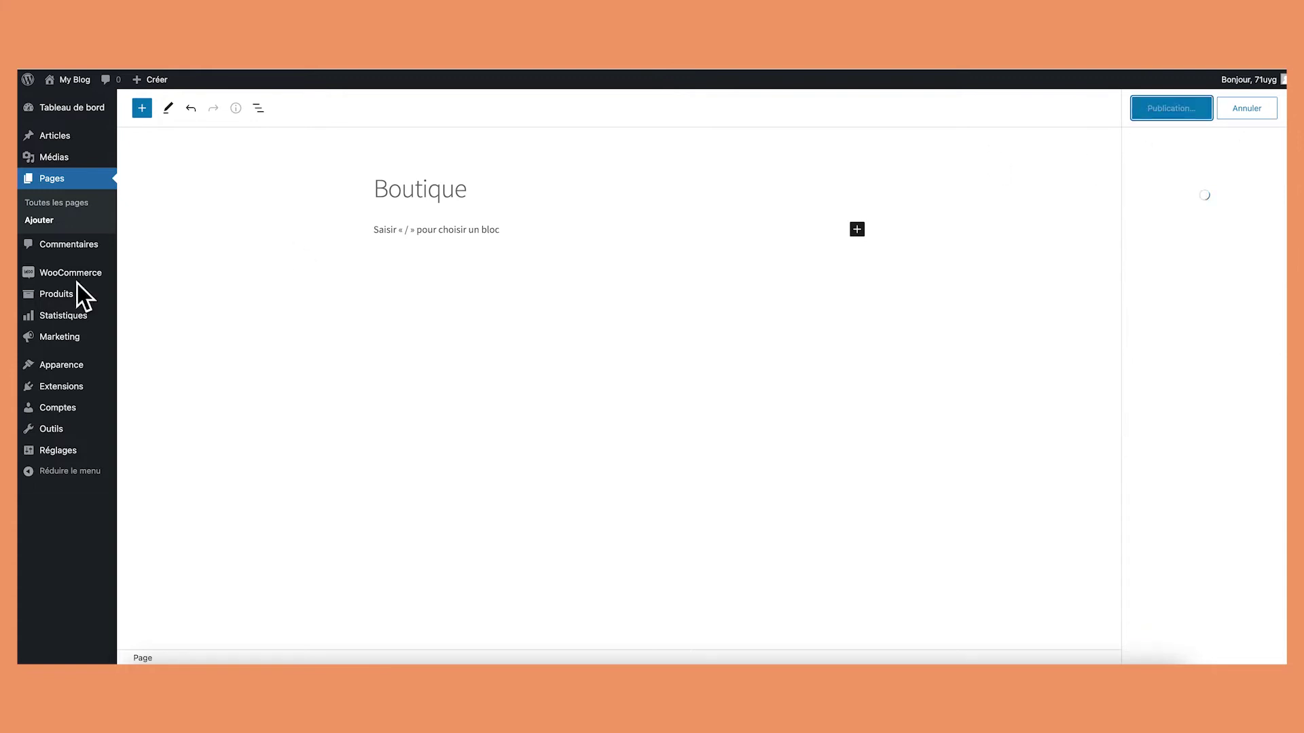
# Move the newly published duplicate "Boutique" page to the trash, keeping the WooCommerce shop page
pyautogui.click(64, 202)
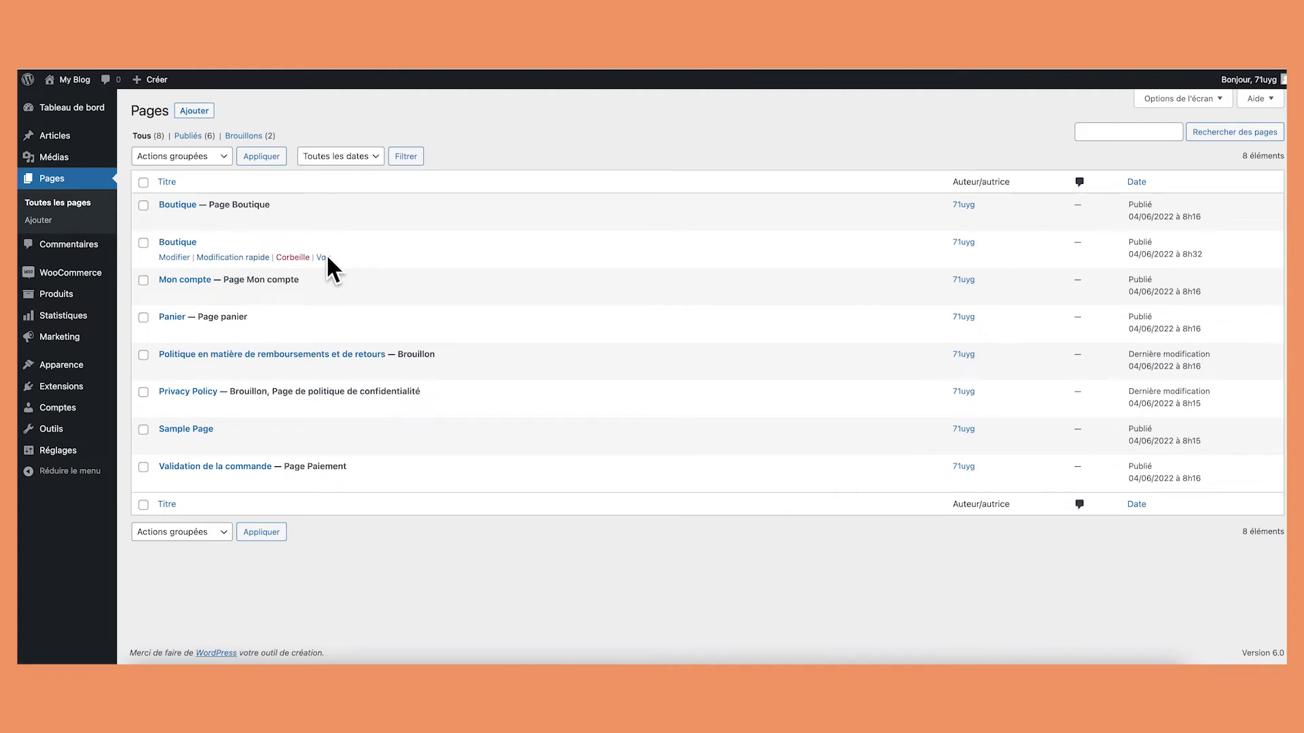
pyautogui.click(293, 257)
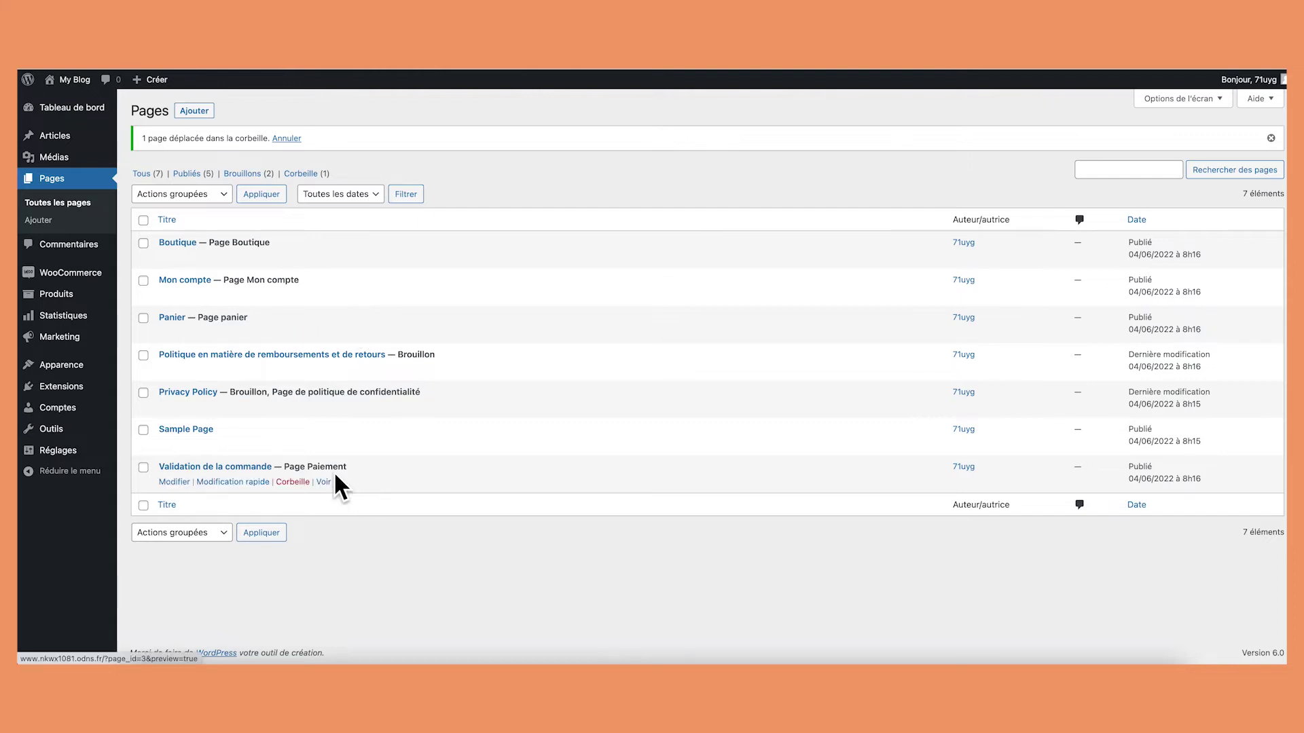
# Create and publish a new page titled "Conditions Générales de Vente", and return to the list of all pages
pyautogui.click(195, 112)
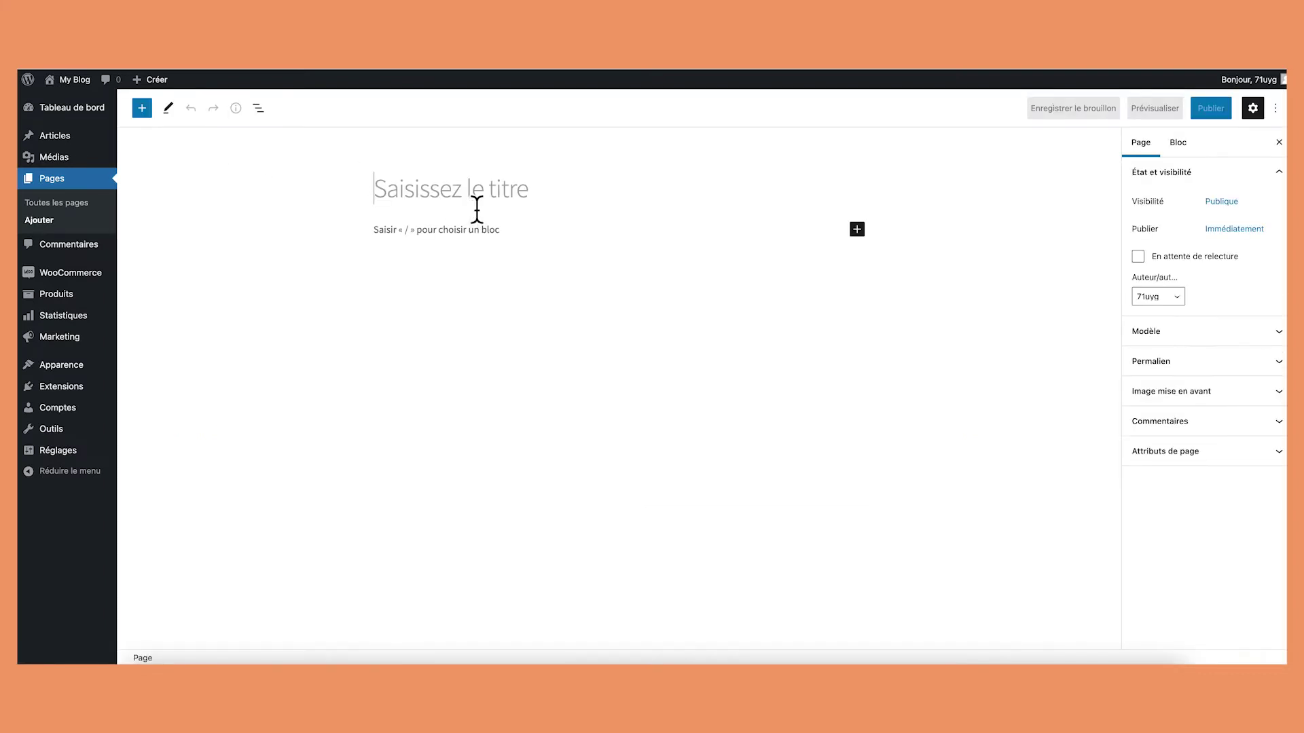
pyautogui.write('Condition Géné')
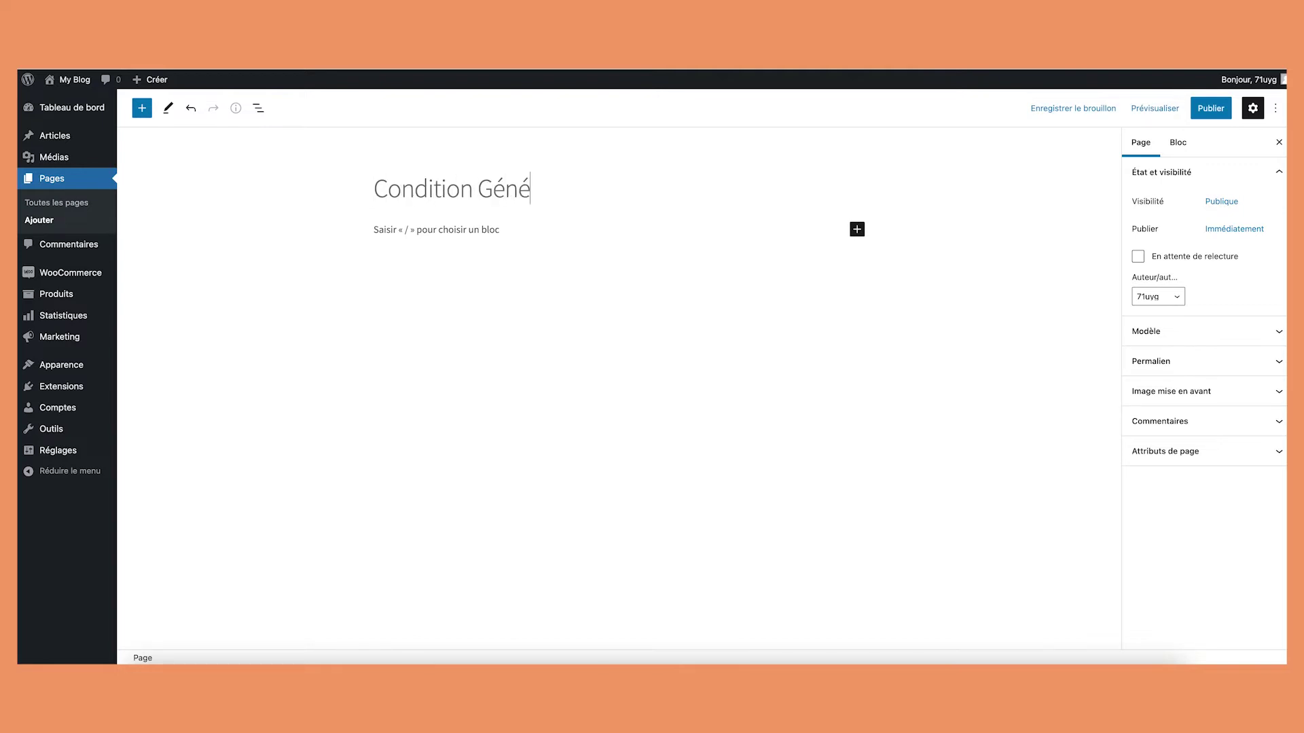
pyautogui.write('rales')
pyautogui.click(478, 198)
pyautogui.write('s')
pyautogui.click(658, 203)
pyautogui.write('de')
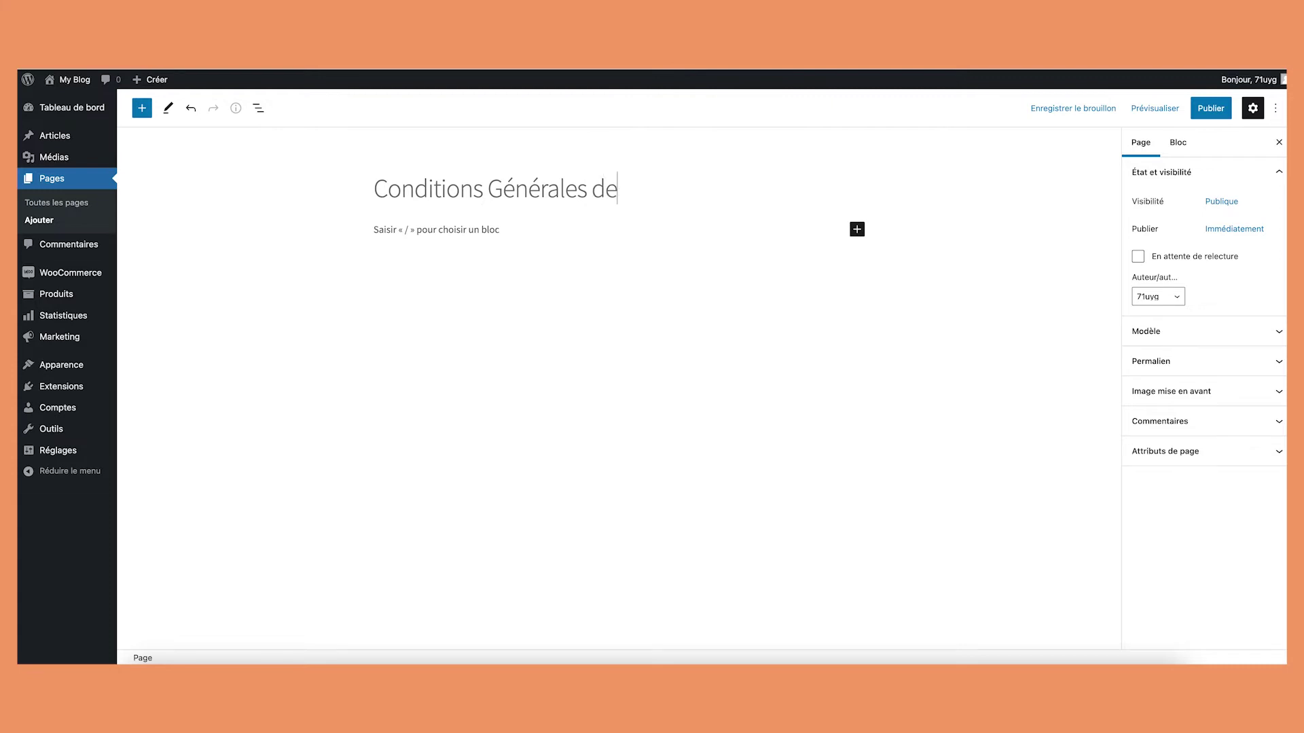
pyautogui.write(' Vente')
pyautogui.click(1193, 107)
pyautogui.click(1191, 106)
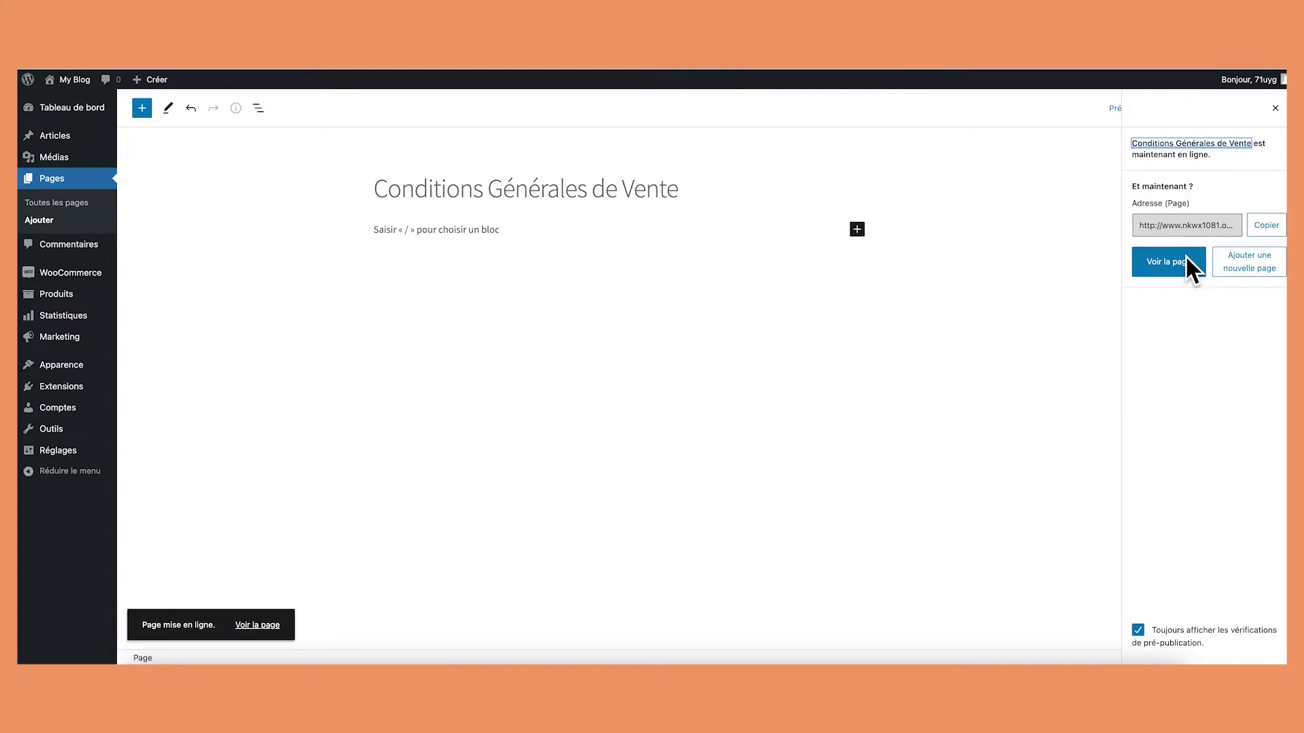
pyautogui.click(49, 197)
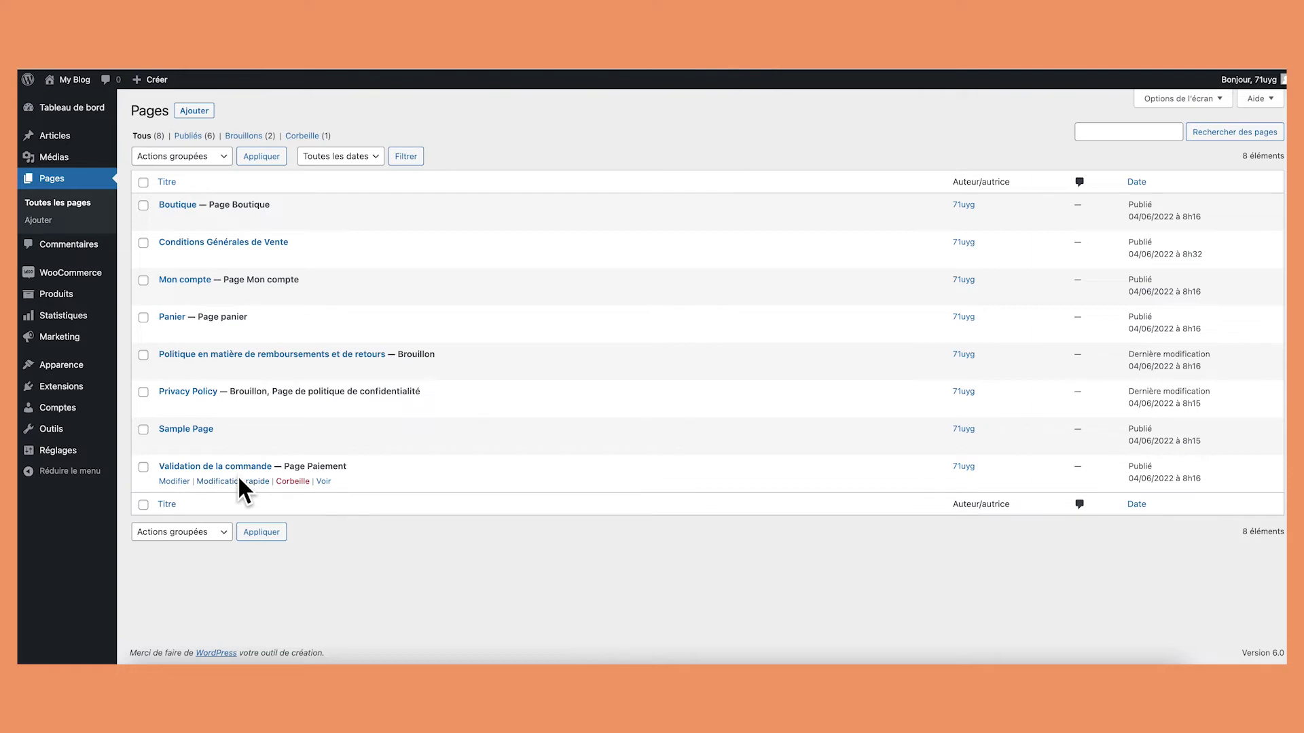
# In the WooCommerce product settings, enable redirection to the cart page after adding a product and disable the AJAX add-to-cart buttons on archives
pyautogui.moveTo(68, 277)
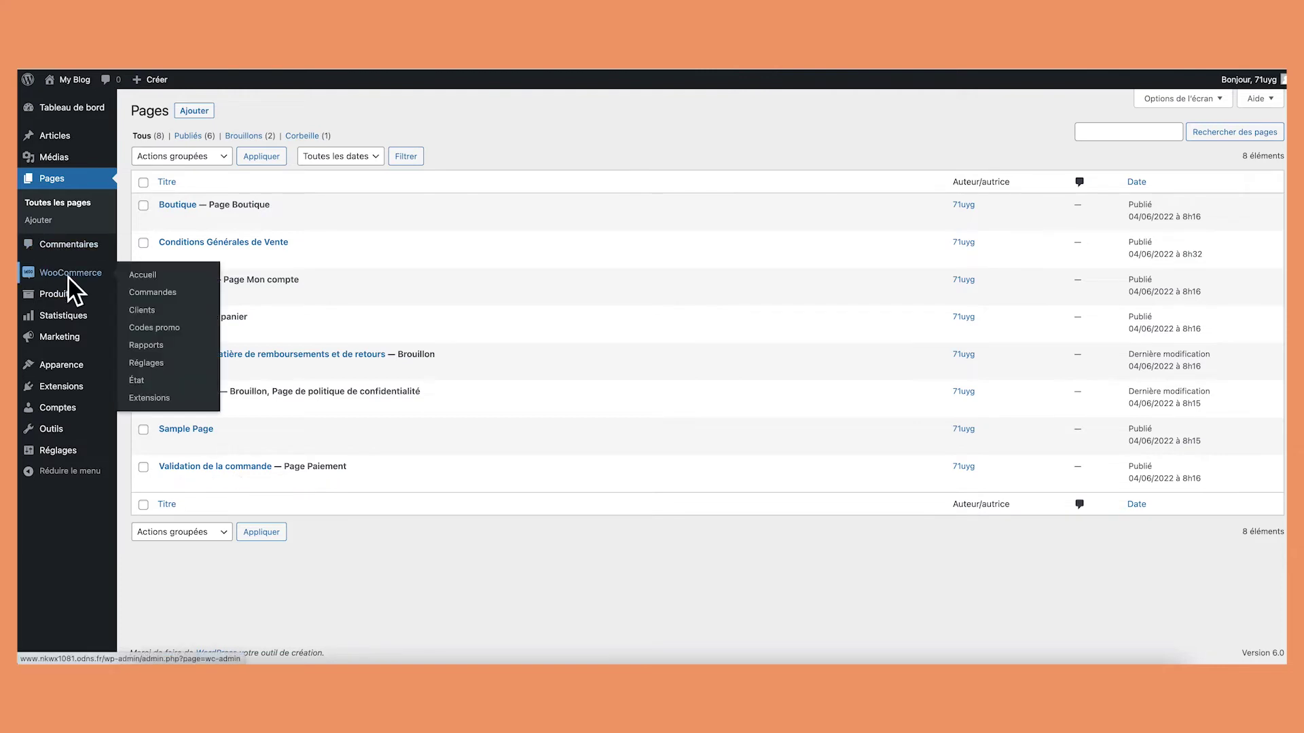
pyautogui.click(148, 368)
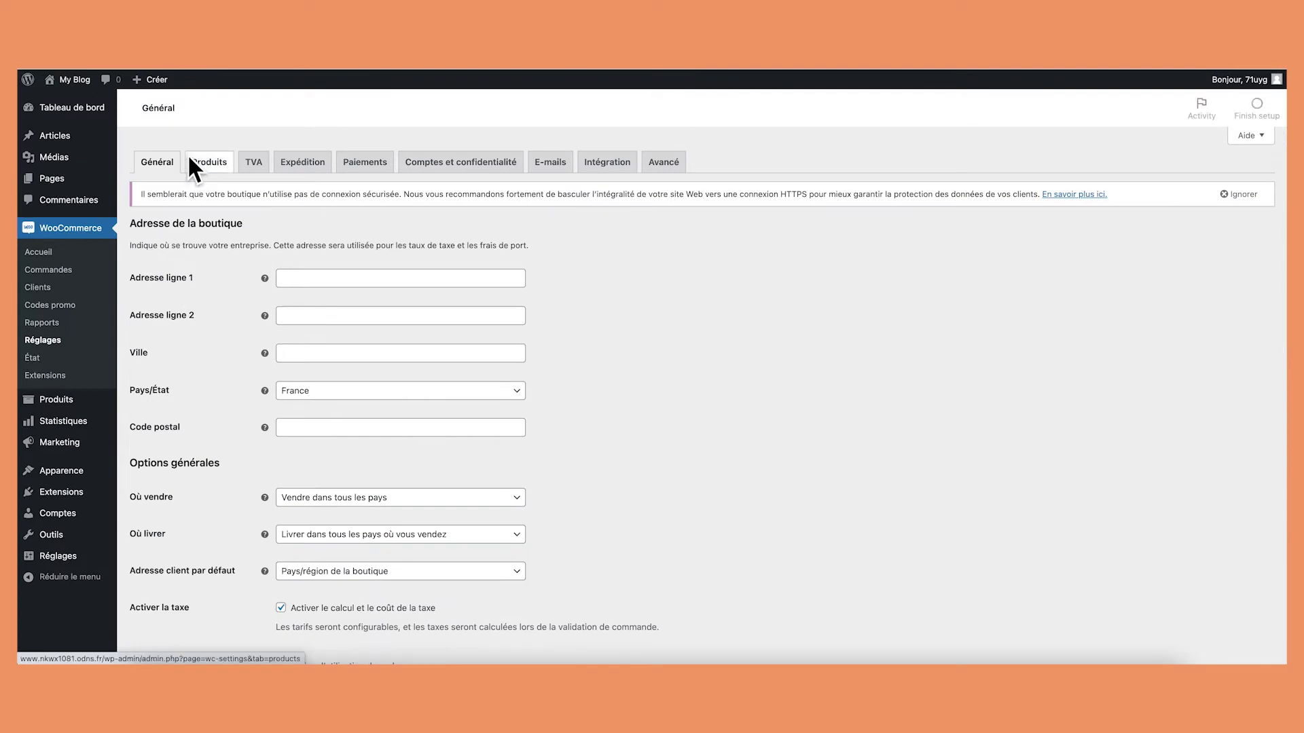
pyautogui.click(207, 163)
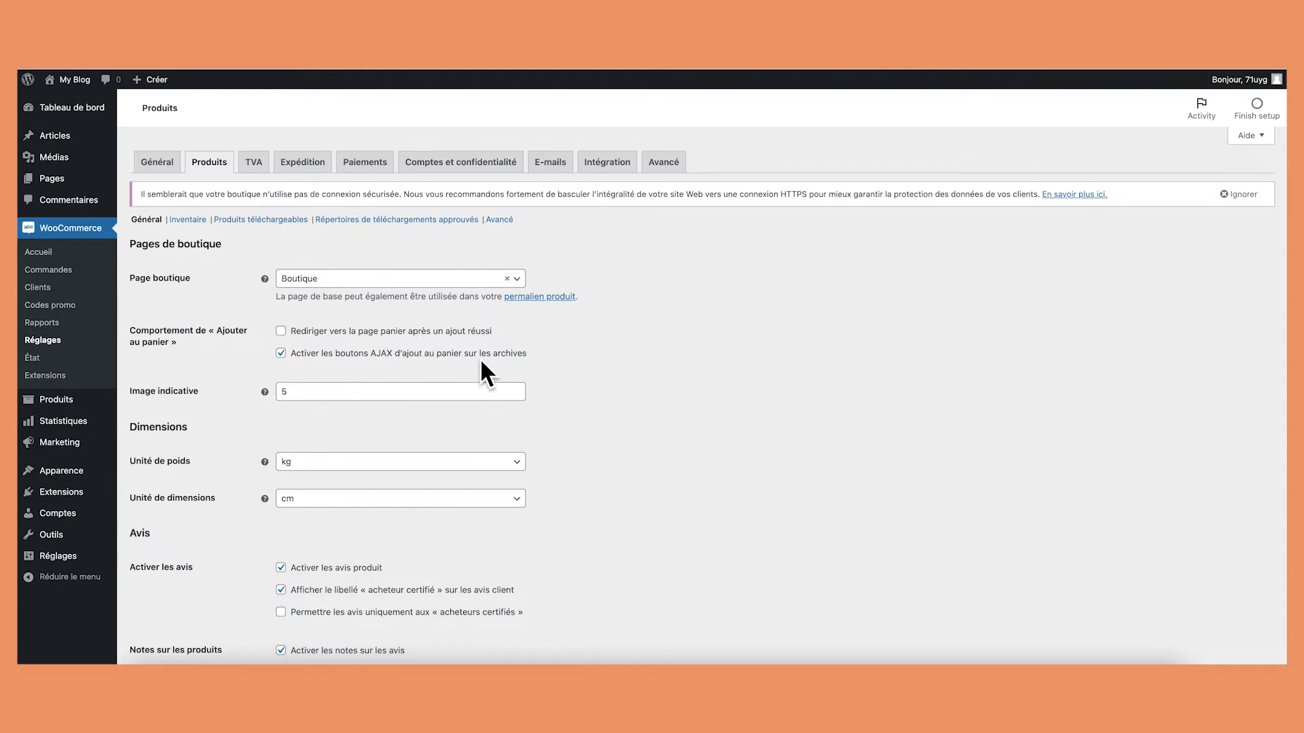
pyautogui.click(279, 353)
# Check the weight unit, try m as the product dimension unit, and set the dimension unit back to cm
pyautogui.scroll(-2, 242, 452)
pyautogui.scroll(-1, 243, 452)
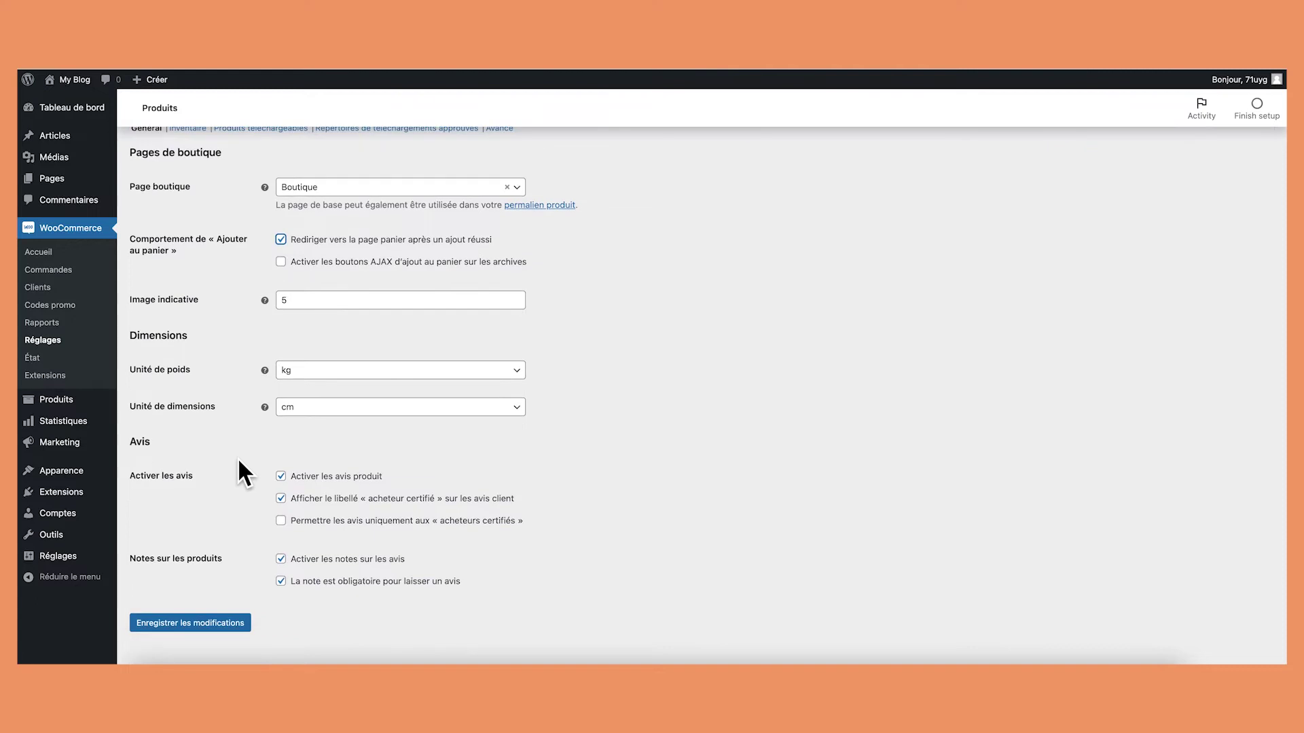
pyautogui.click(301, 370)
pyautogui.click(302, 370)
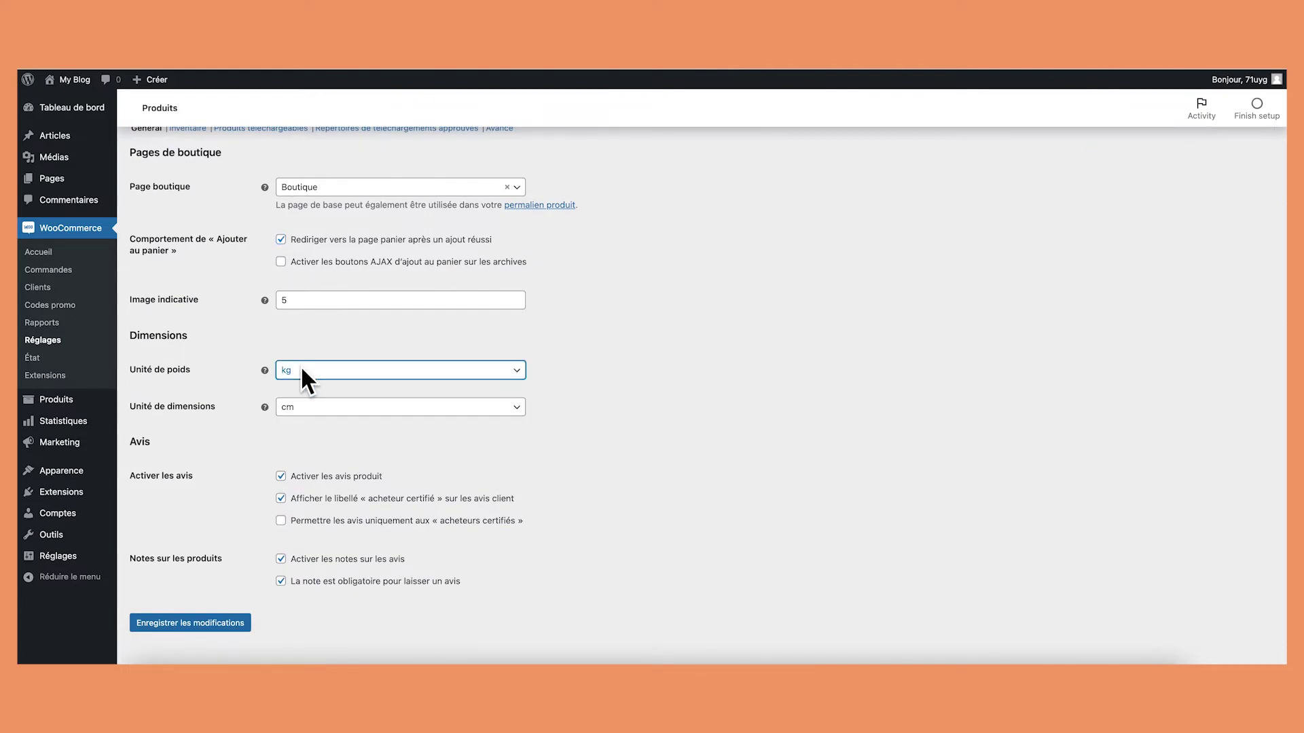
pyautogui.click(291, 416)
pyautogui.click(291, 417)
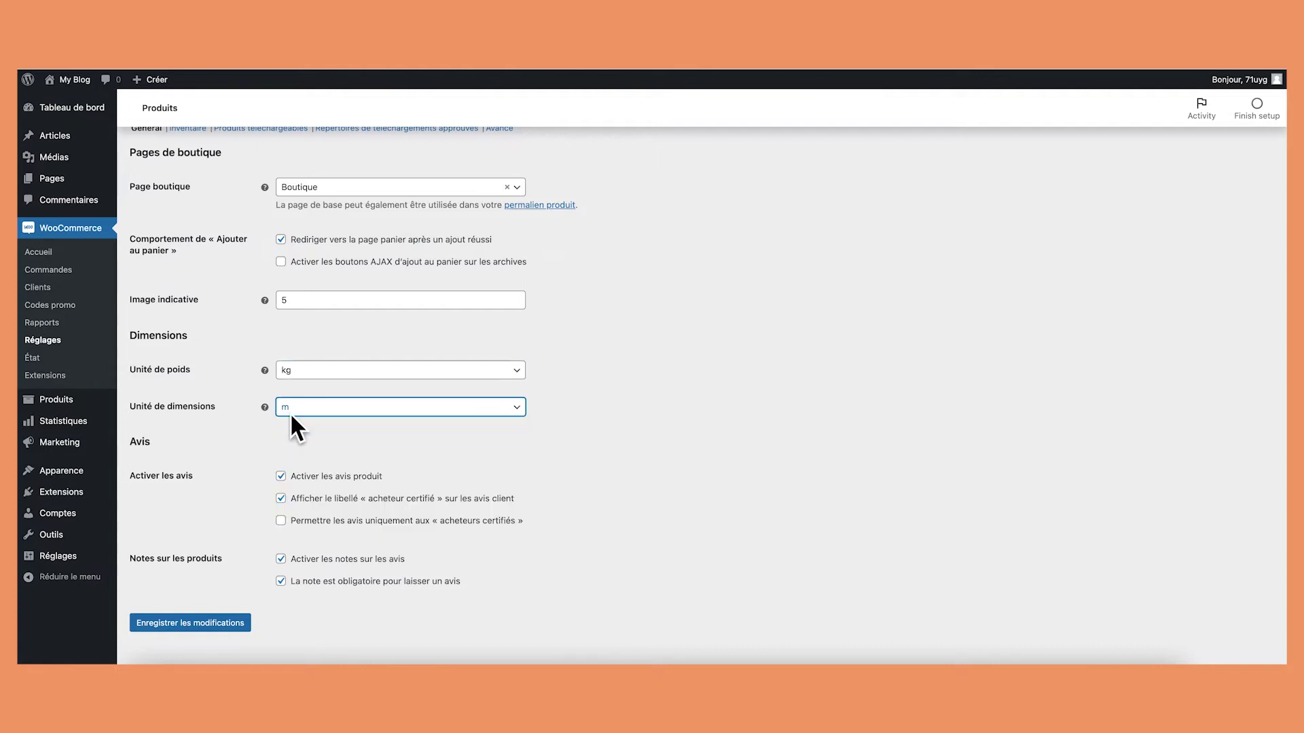
pyautogui.click(315, 411)
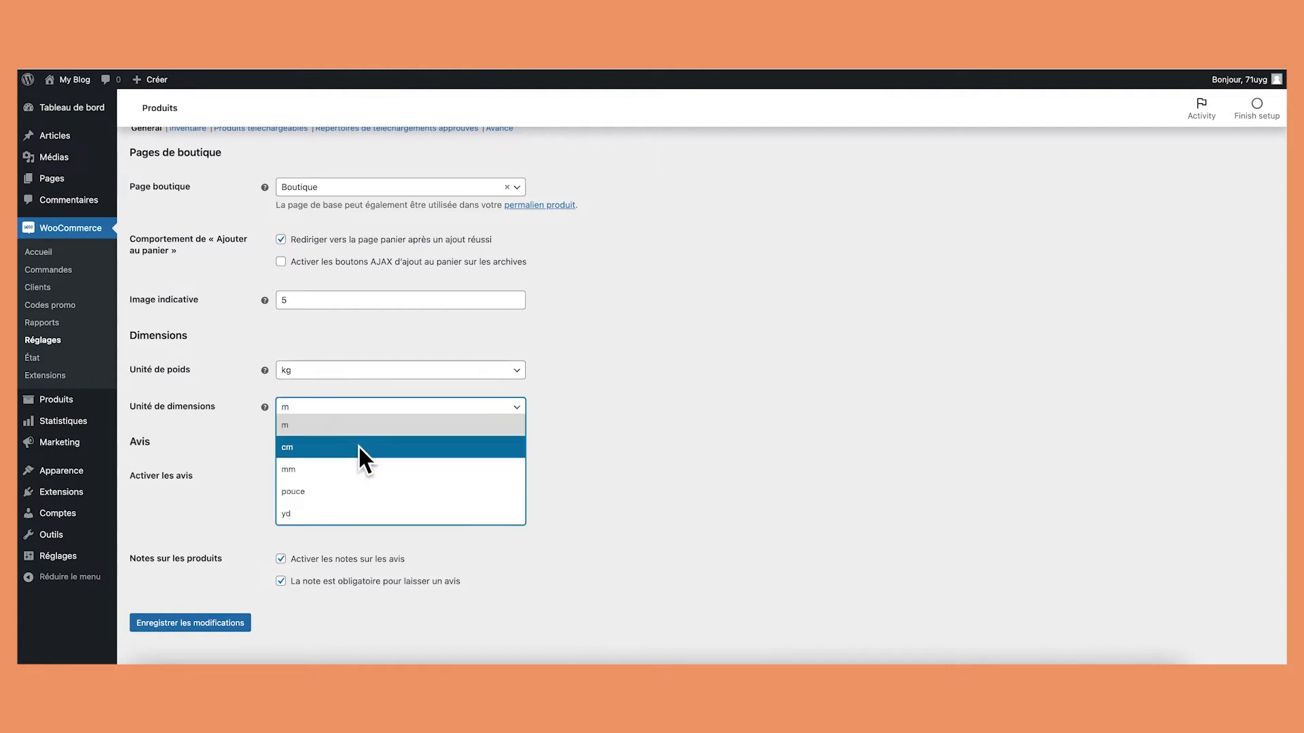
pyautogui.click(359, 448)
# Allow product reviews only from certified buyers (« acheteurs certifiés ») and save the general product settings
pyautogui.scroll(-1, 184, 534)
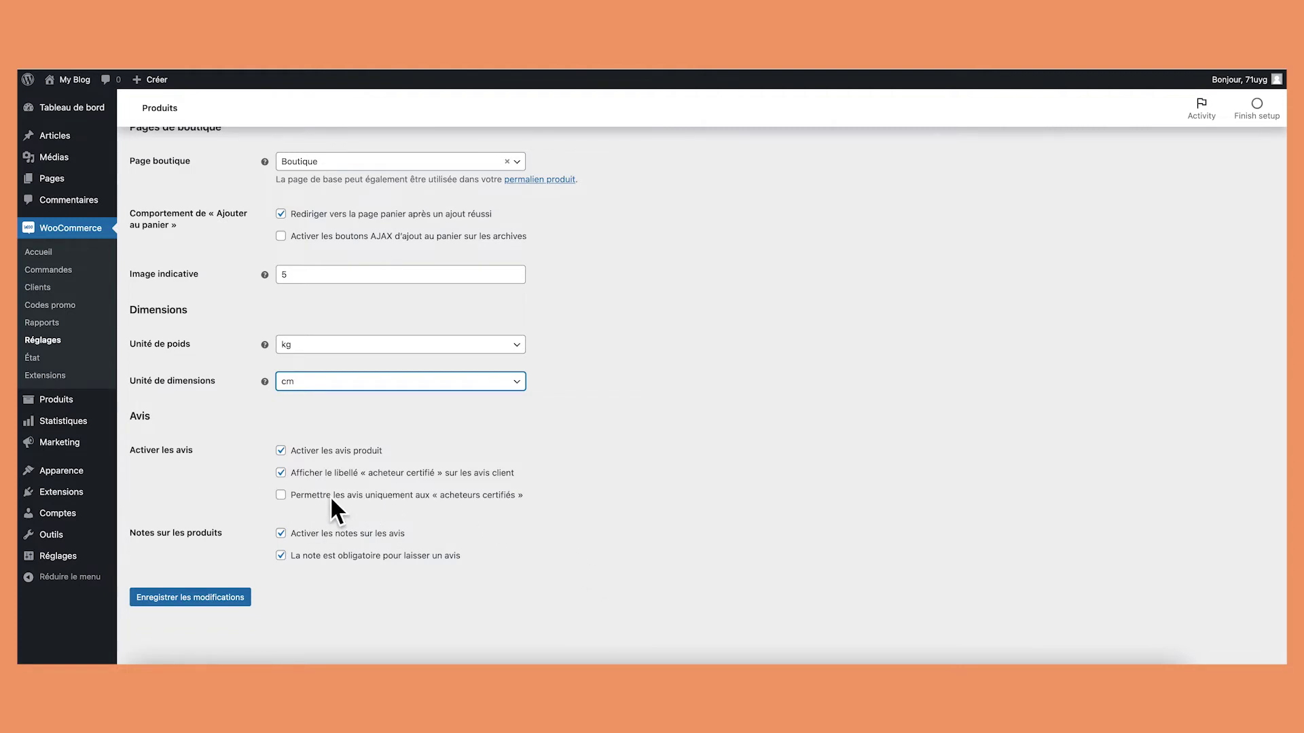
pyautogui.click(281, 495)
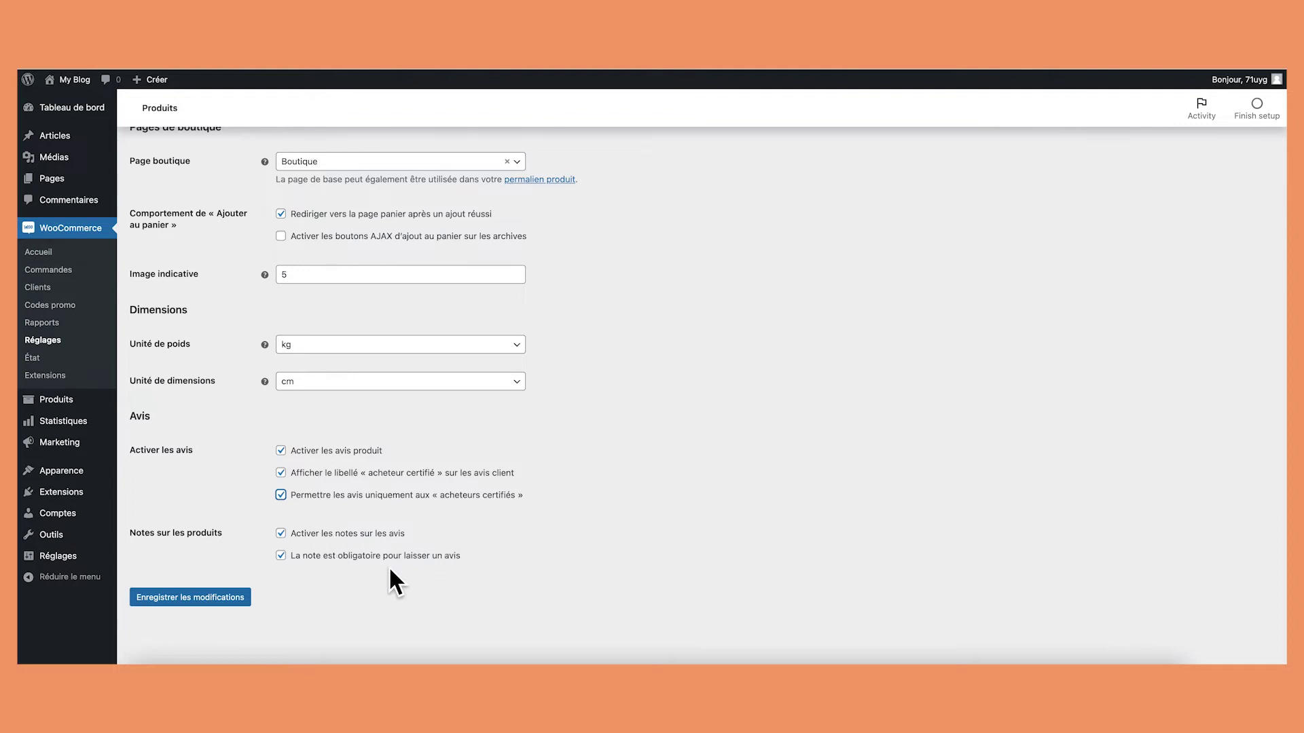
pyautogui.click(198, 593)
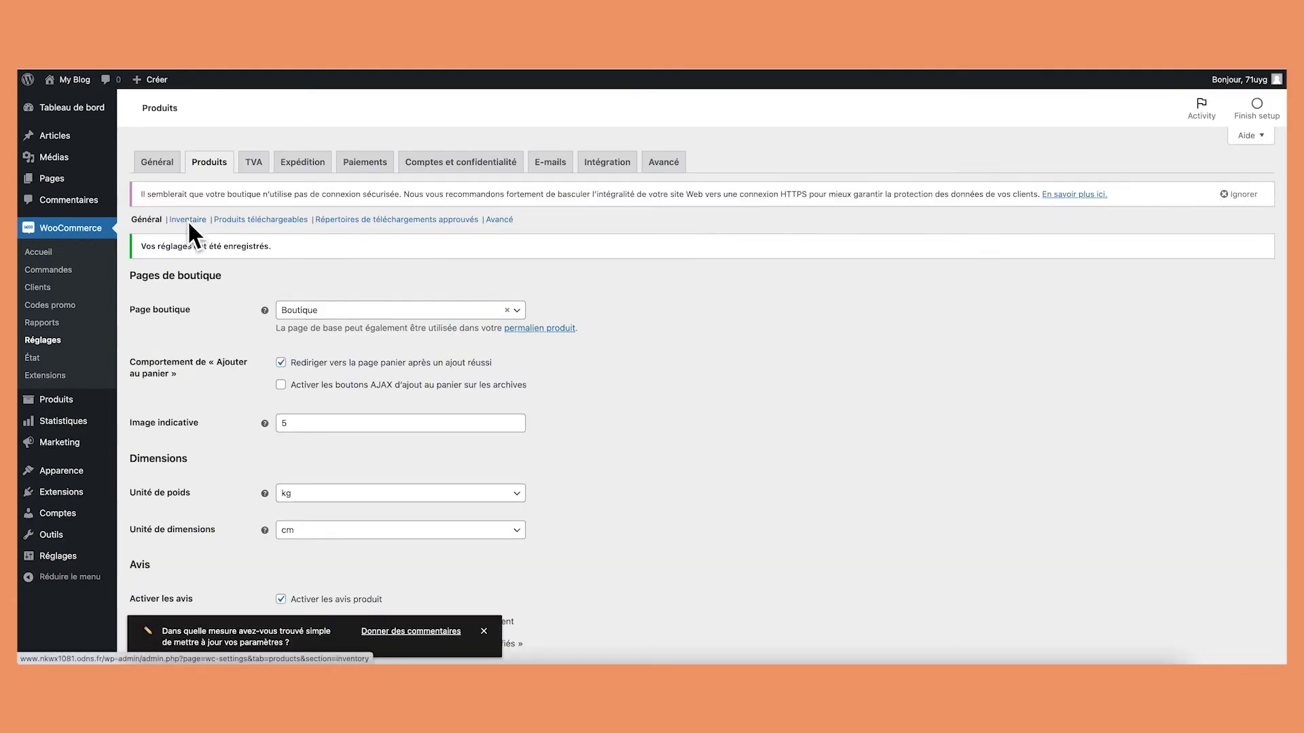
# In the product inventory settings, set the stock hold time for unpaid orders to 5 minutes and save the changes
pyautogui.click(188, 220)
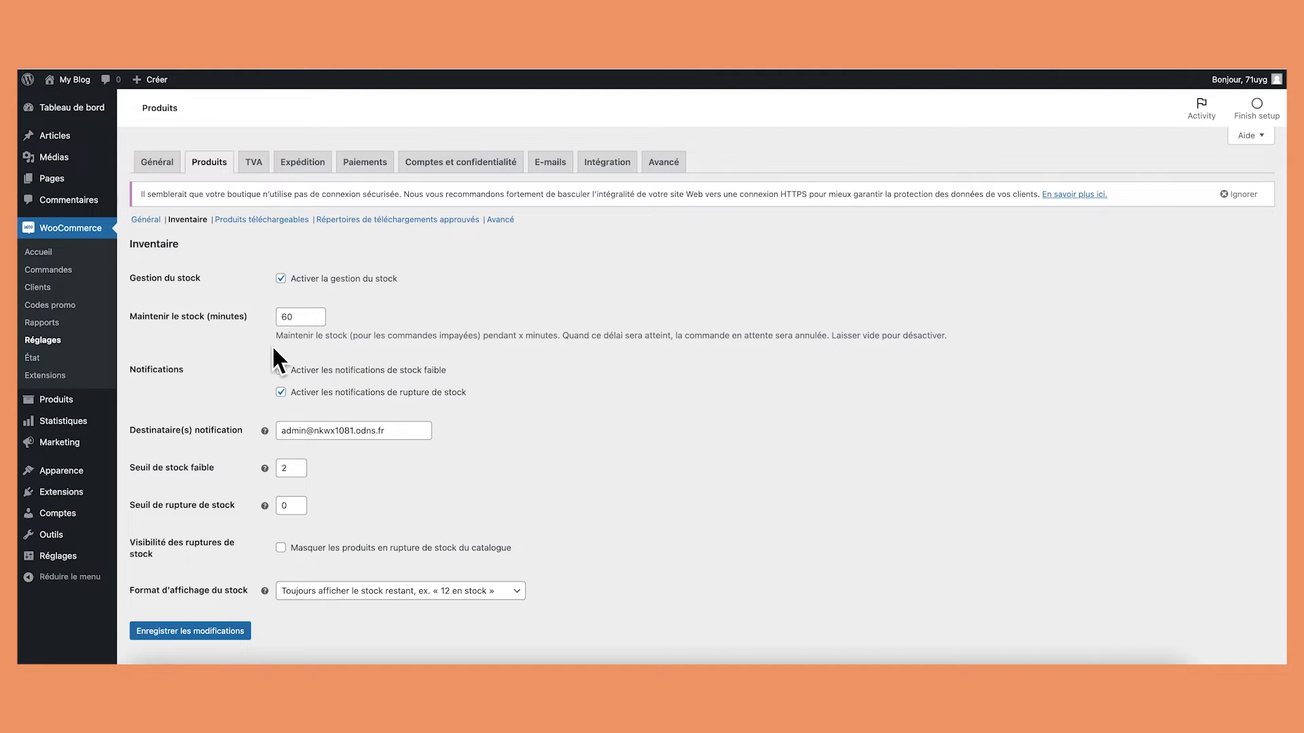
pyautogui.doubleClick(294, 317)
pyautogui.write('5')
pyautogui.click(880, 434)
pyautogui.scroll(-1, 880, 433)
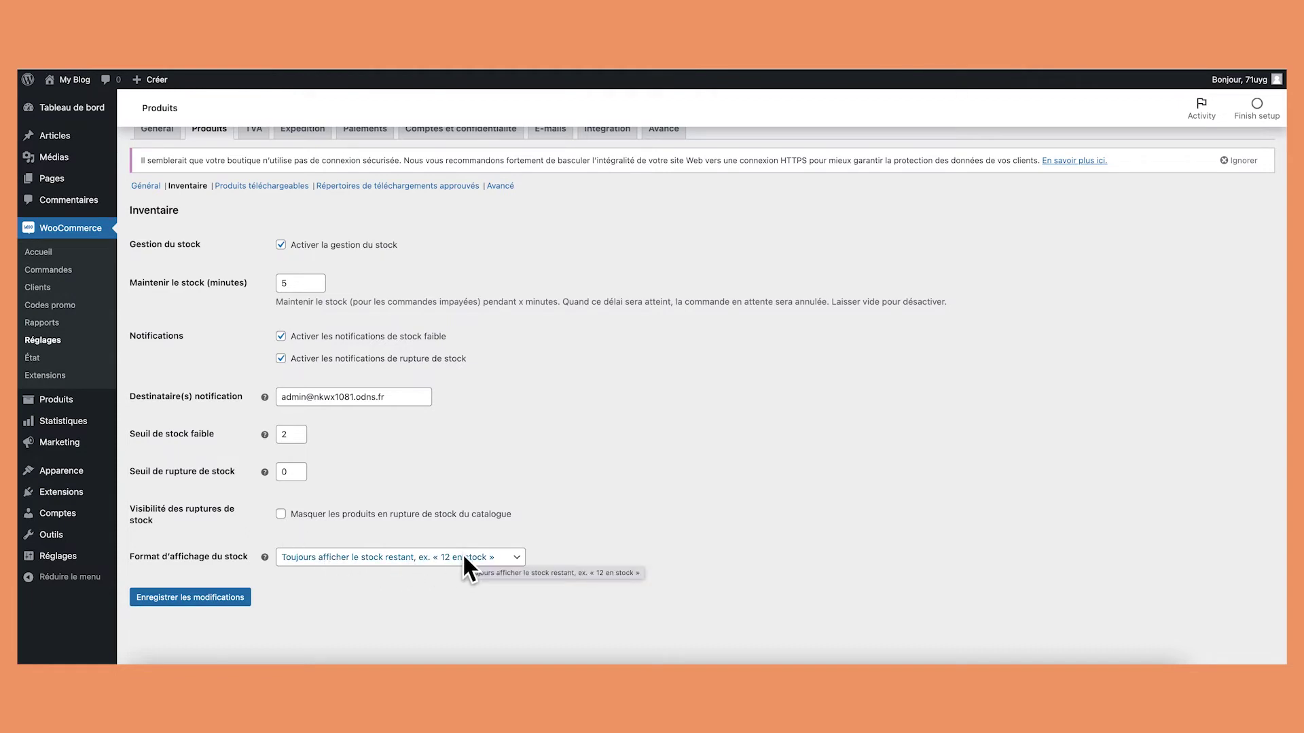
pyautogui.click(211, 600)
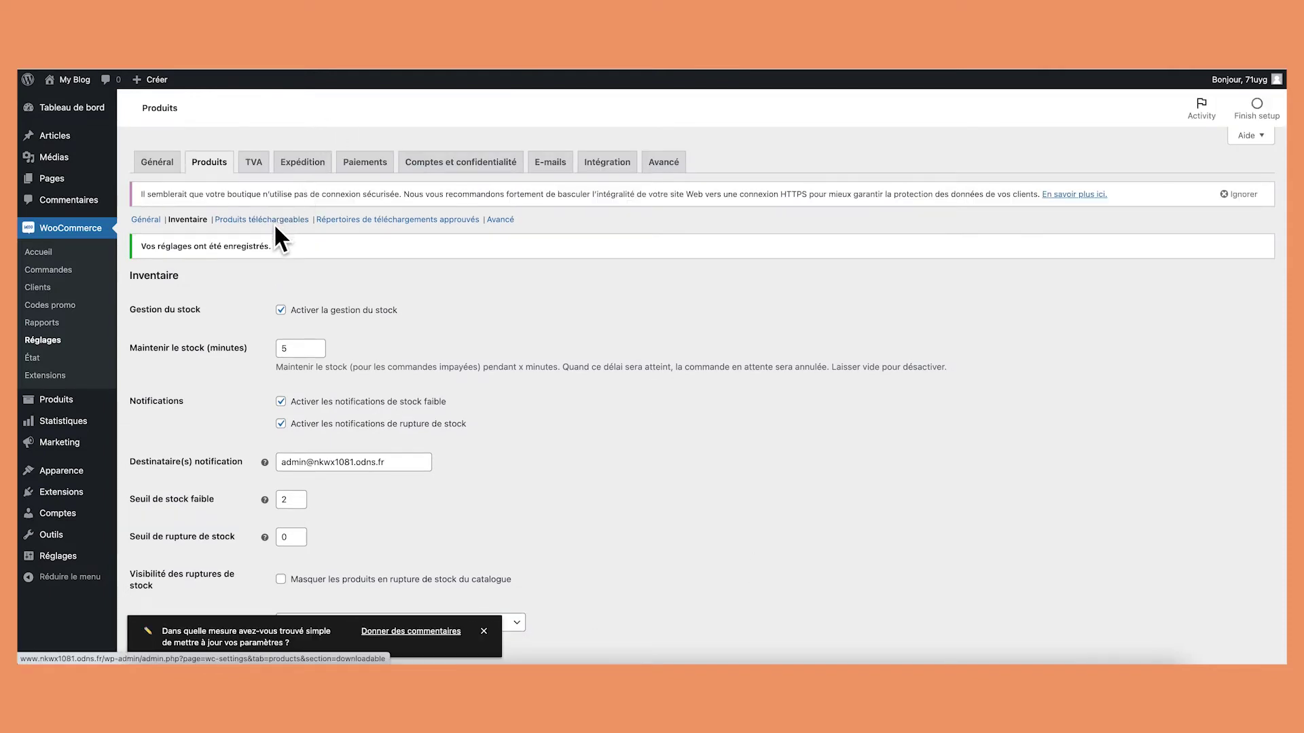
# Examine the product settings for downloadable products, approved download directories and the advanced attribute lookup table
pyautogui.click(277, 219)
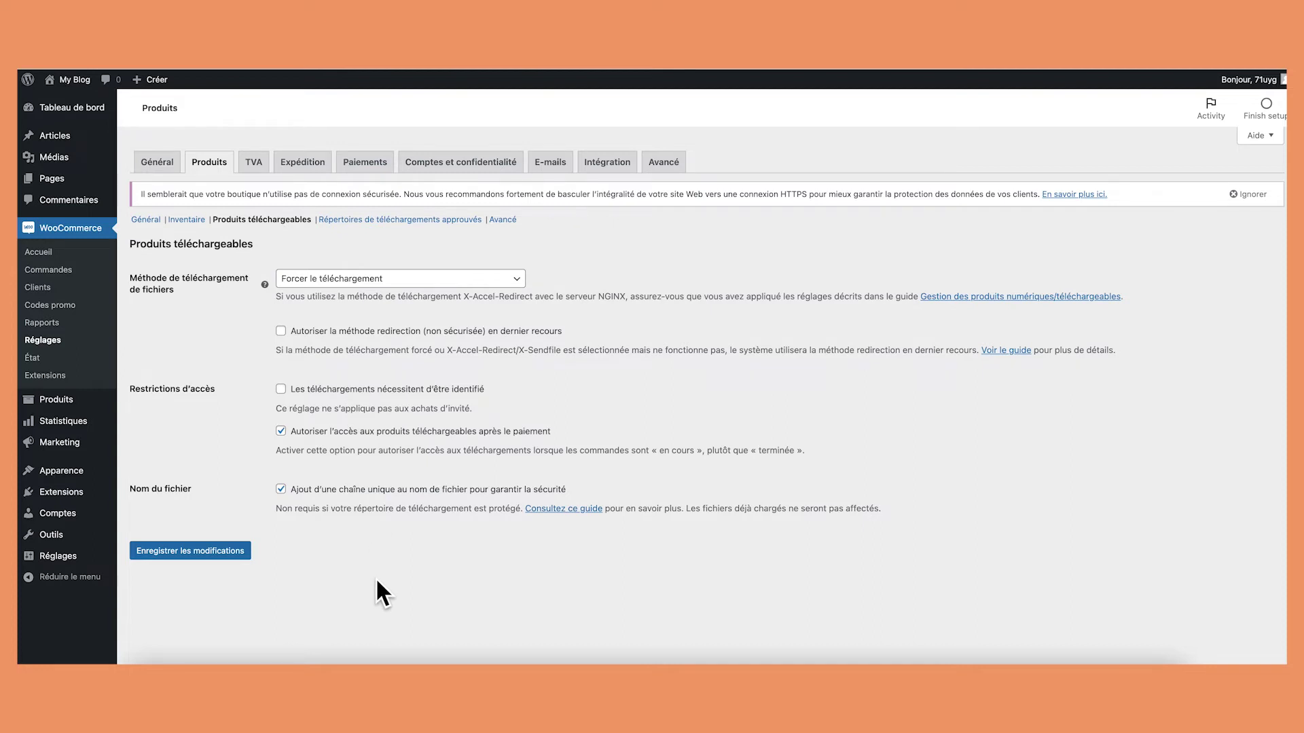
pyautogui.click(419, 219)
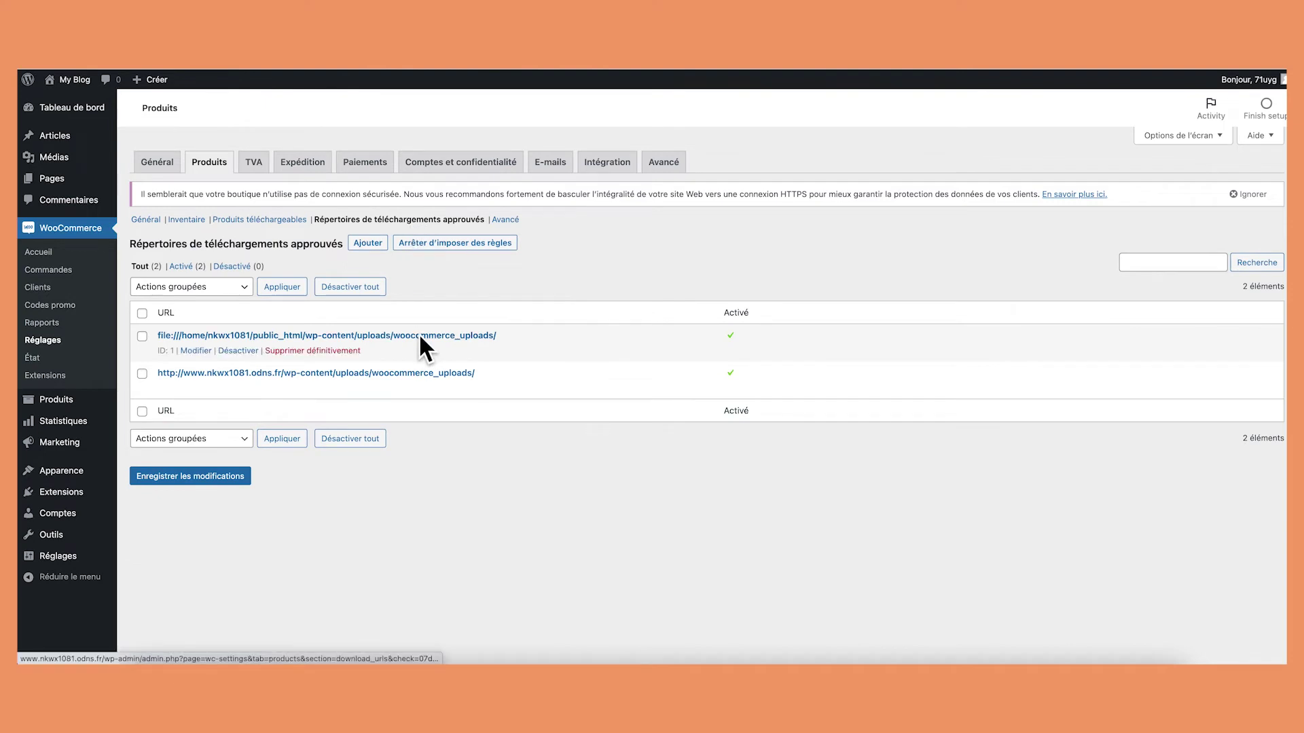
pyautogui.click(505, 218)
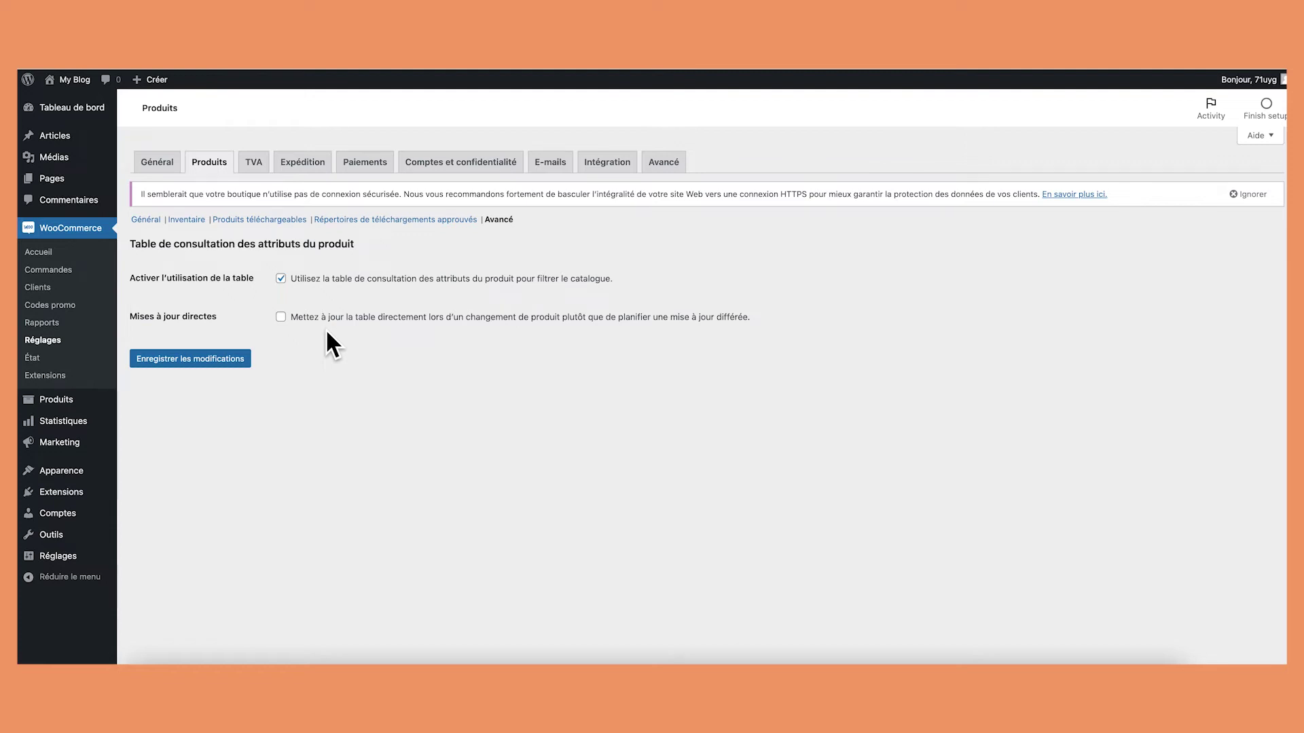
# In the VAT options, display shop prices and cart and checkout prices as TTC, keep VAT totals as Détaillé, and save the changes
pyautogui.click(248, 163)
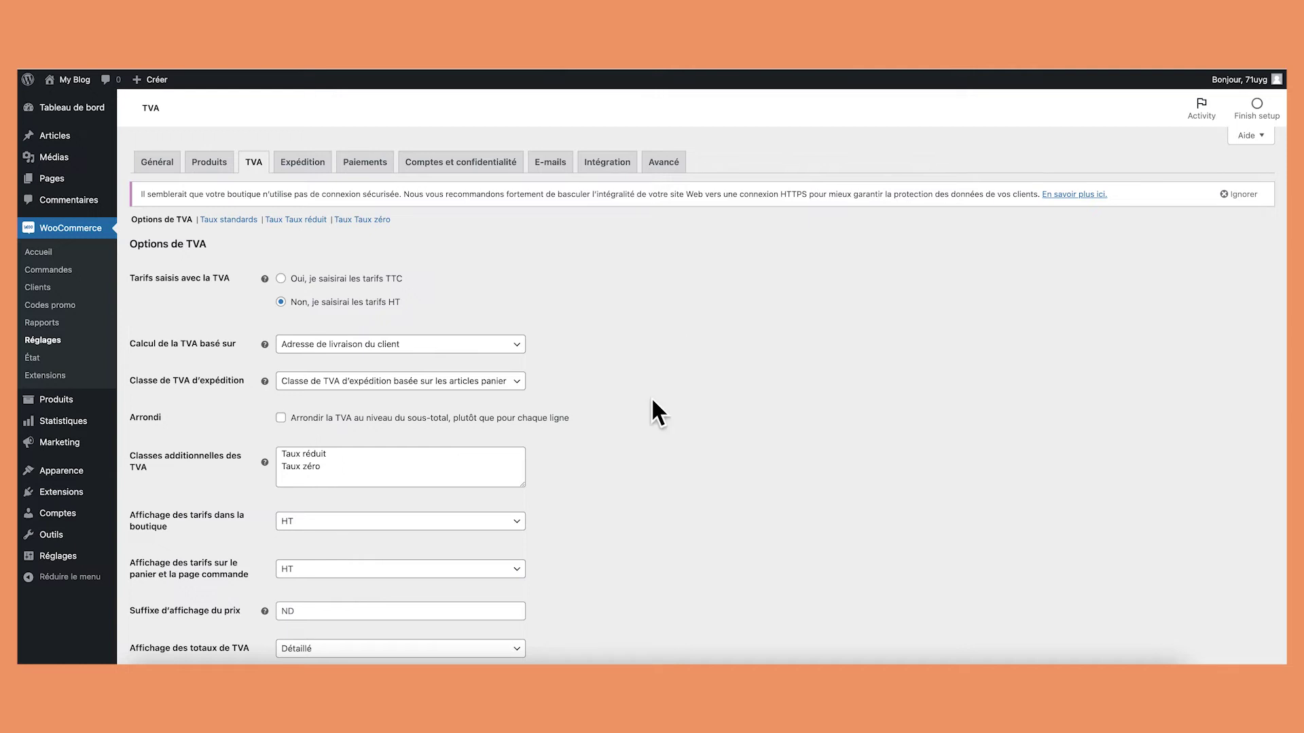
pyautogui.scroll(-3, 645, 420)
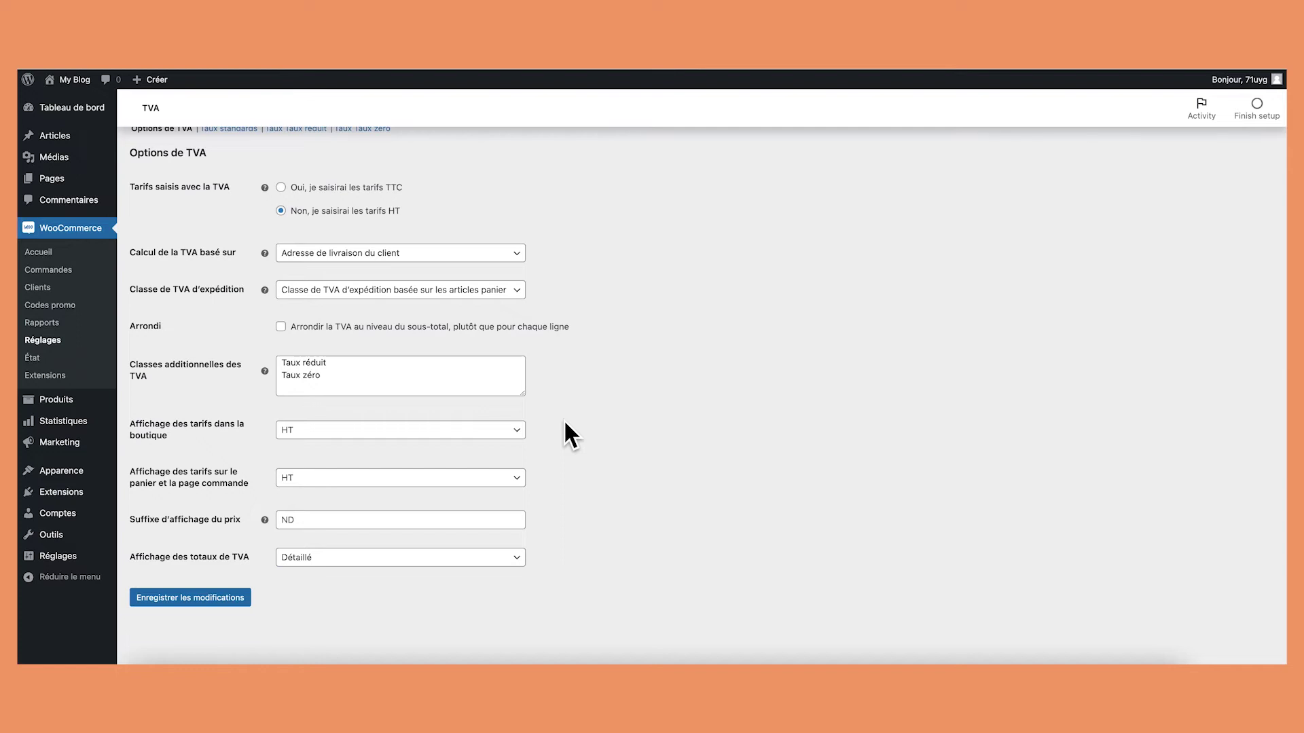
pyautogui.click(328, 428)
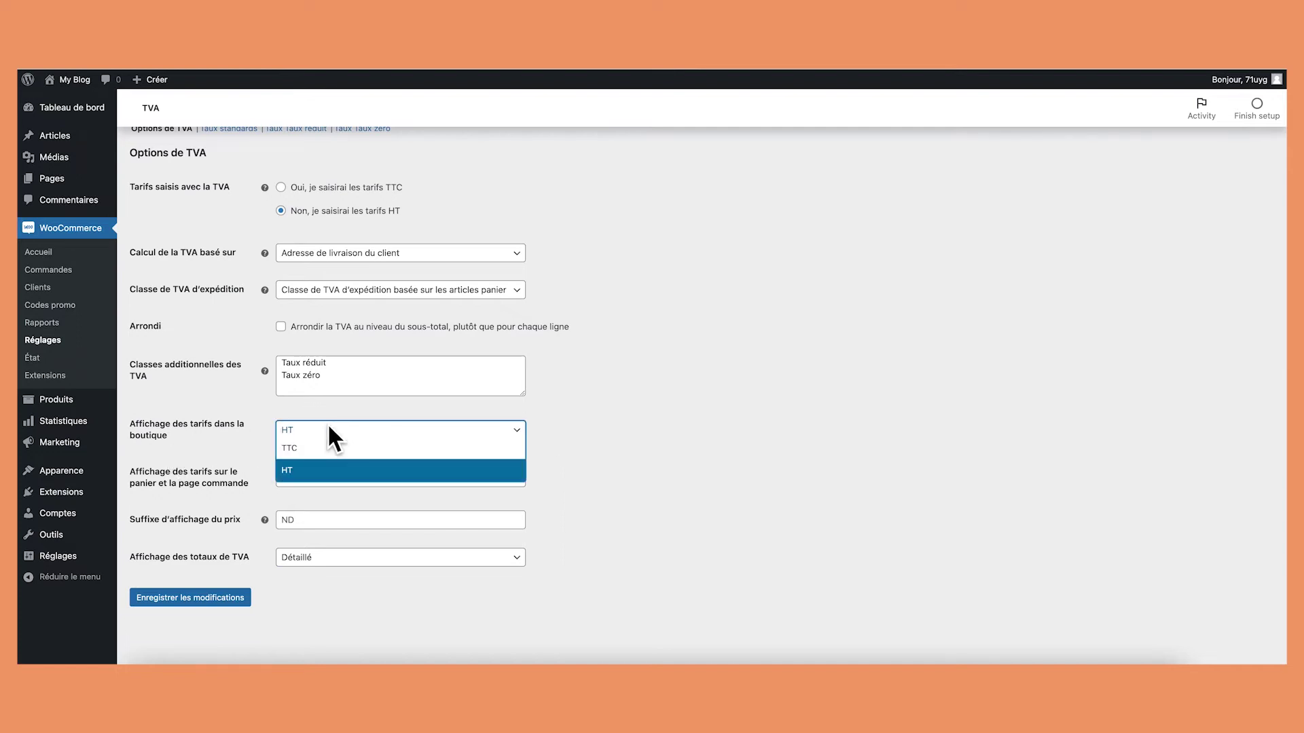
pyautogui.click(320, 446)
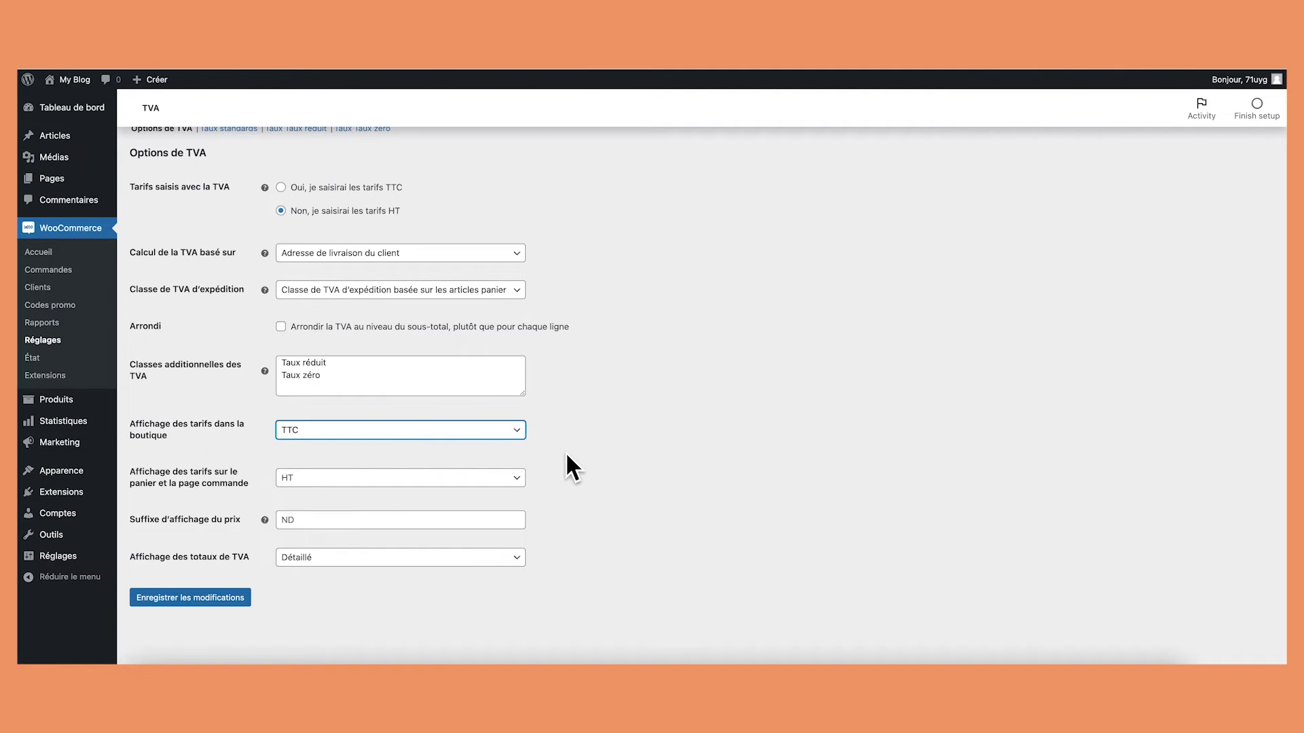
pyautogui.click(334, 478)
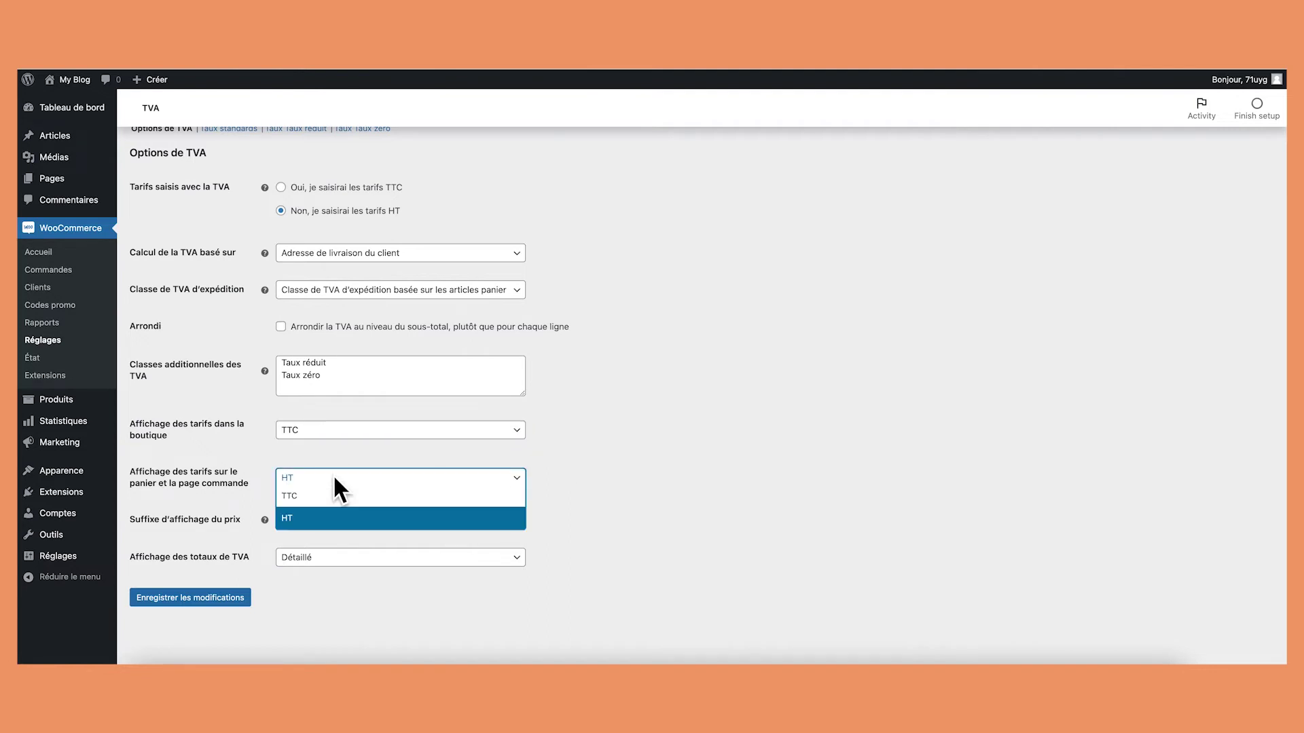
pyautogui.click(305, 497)
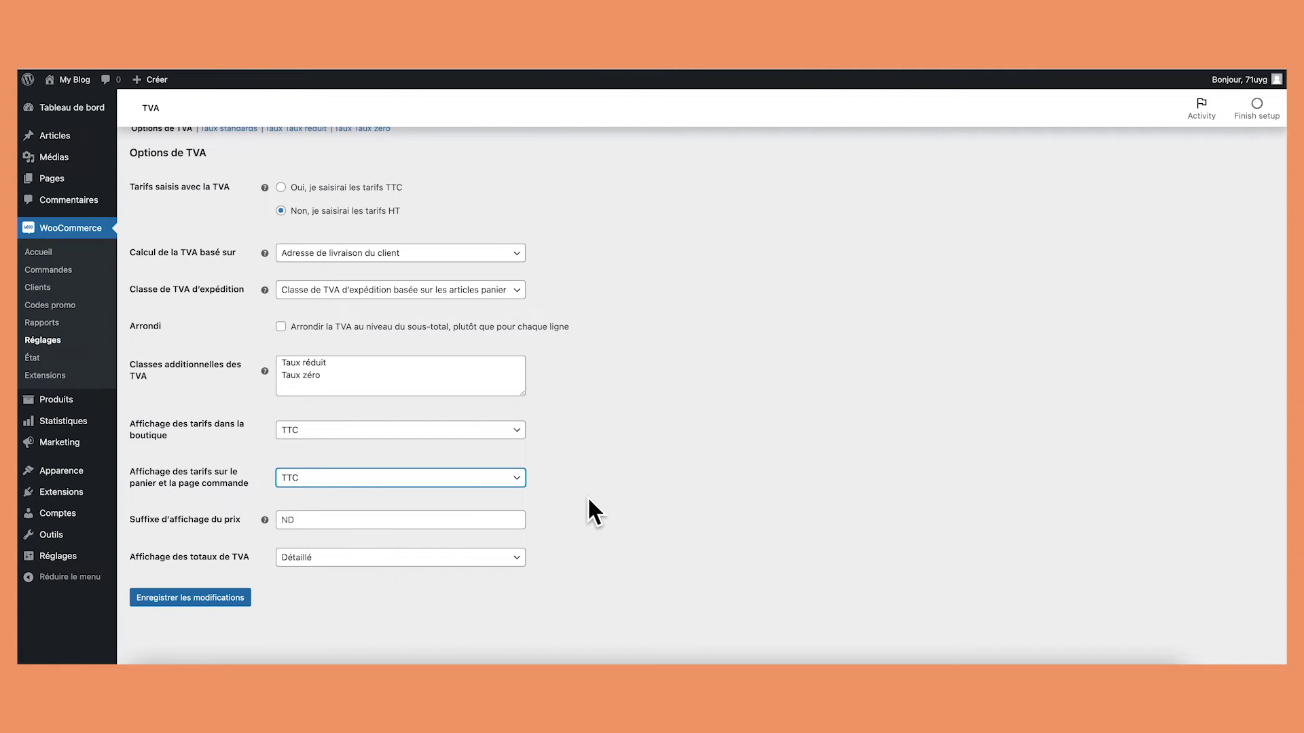
pyautogui.click(340, 557)
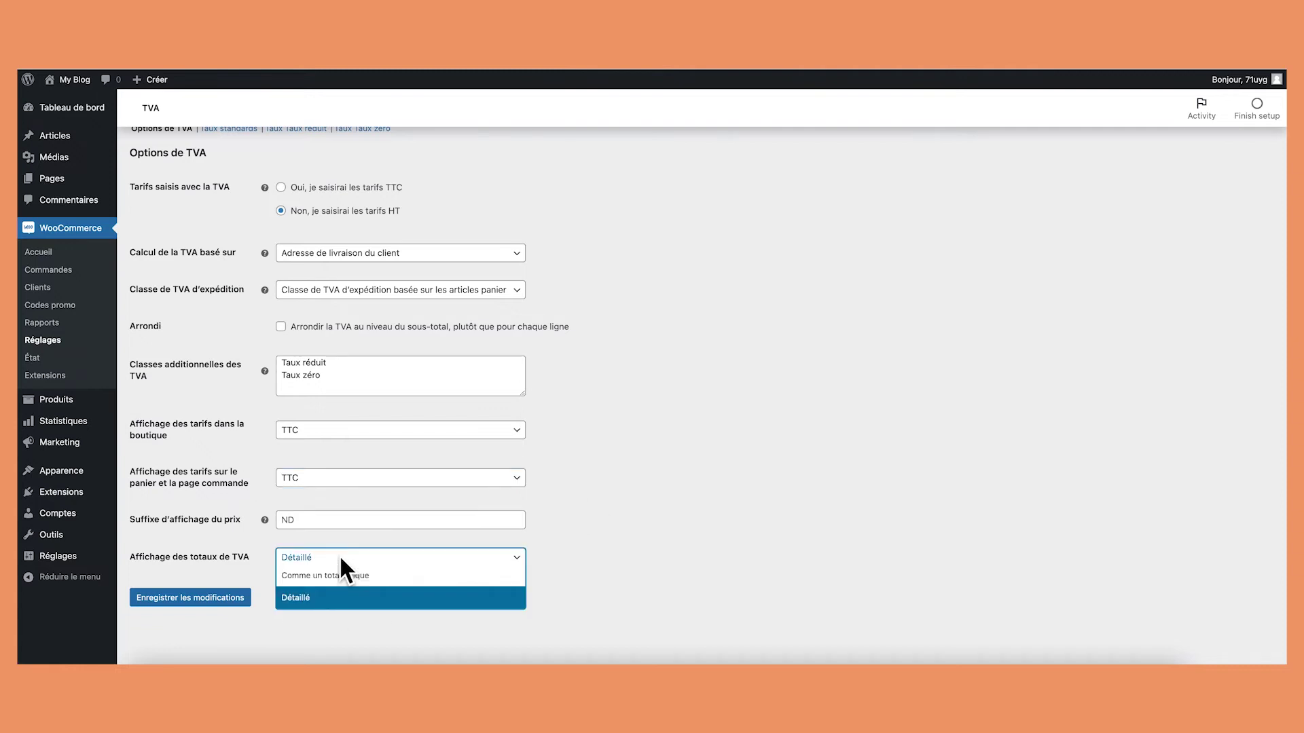
pyautogui.click(319, 594)
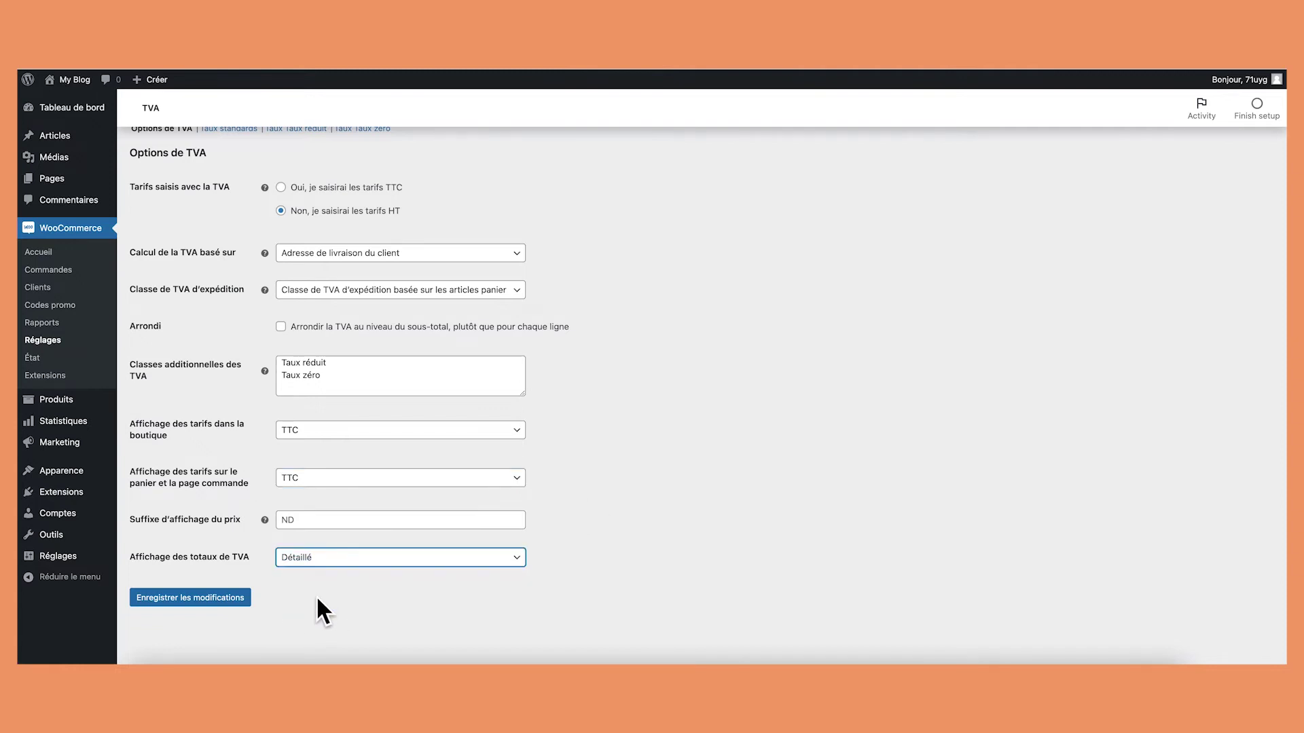
pyautogui.click(212, 599)
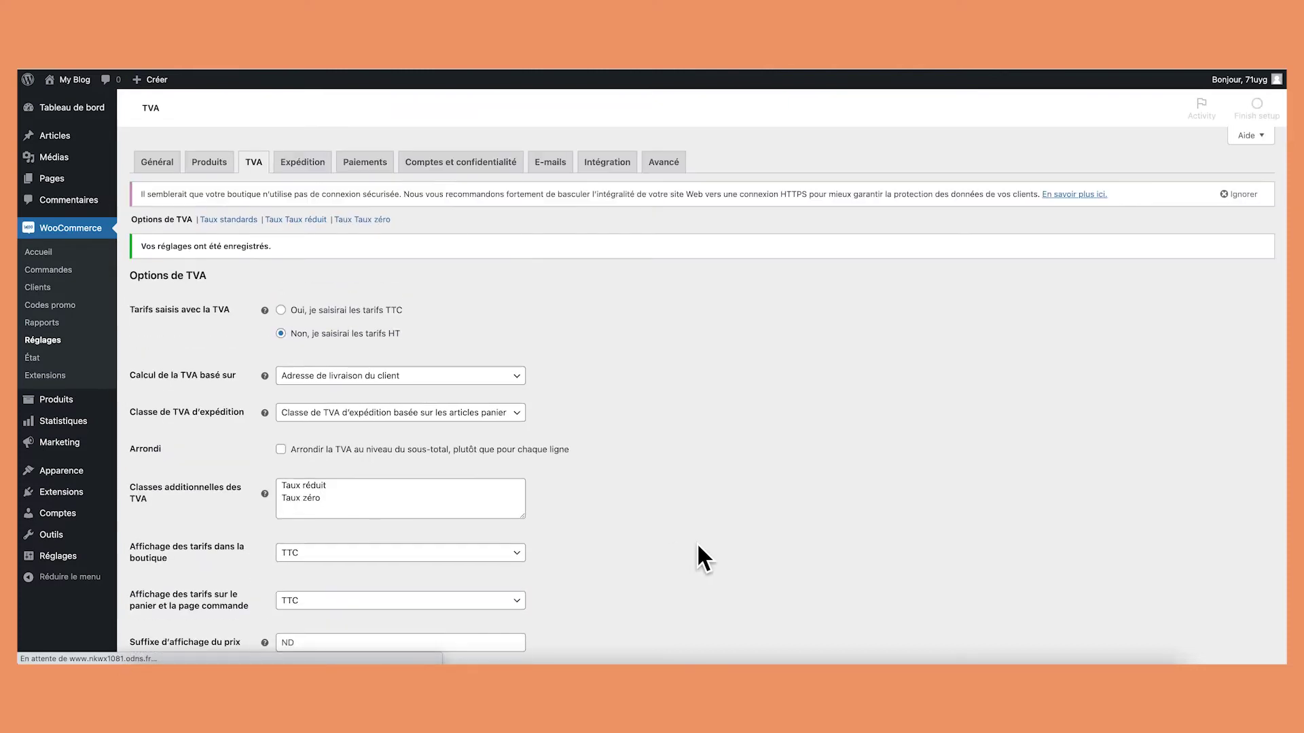
# Add a row to the standard tax rates with country code FR and state code FR
pyautogui.click(228, 219)
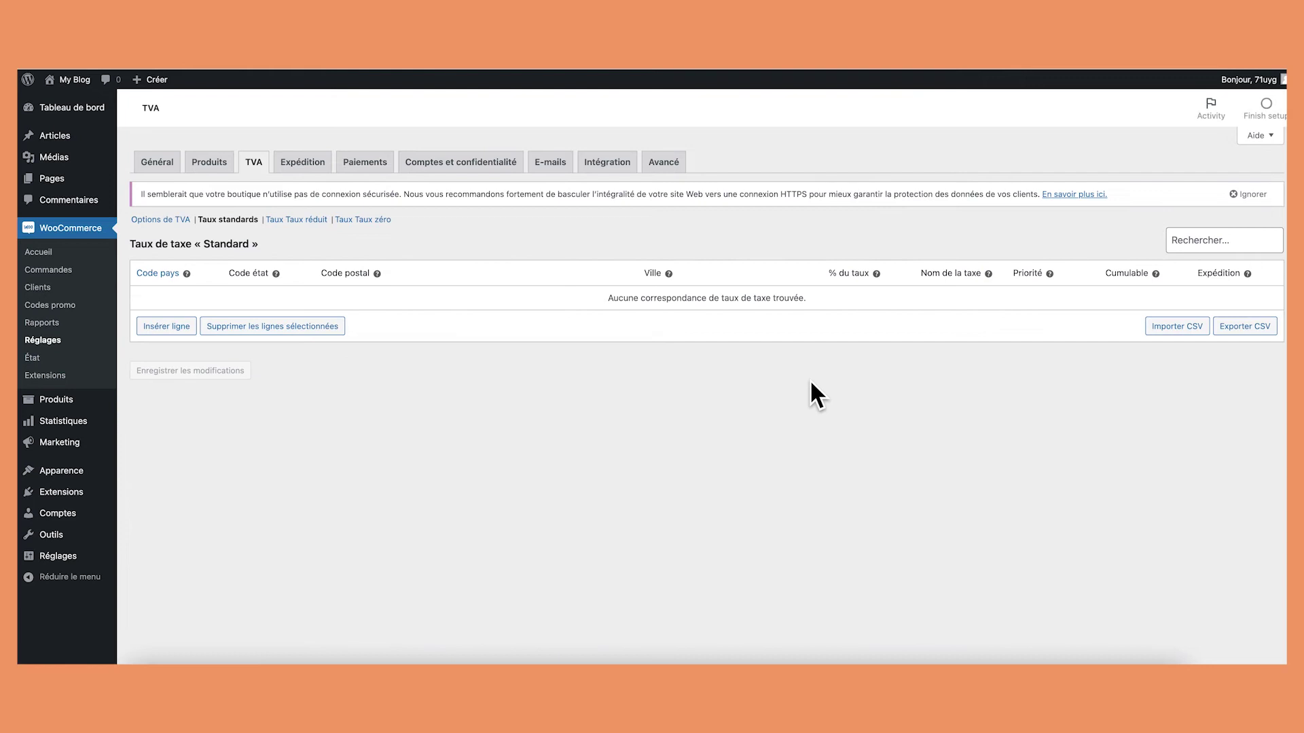
pyautogui.click(176, 324)
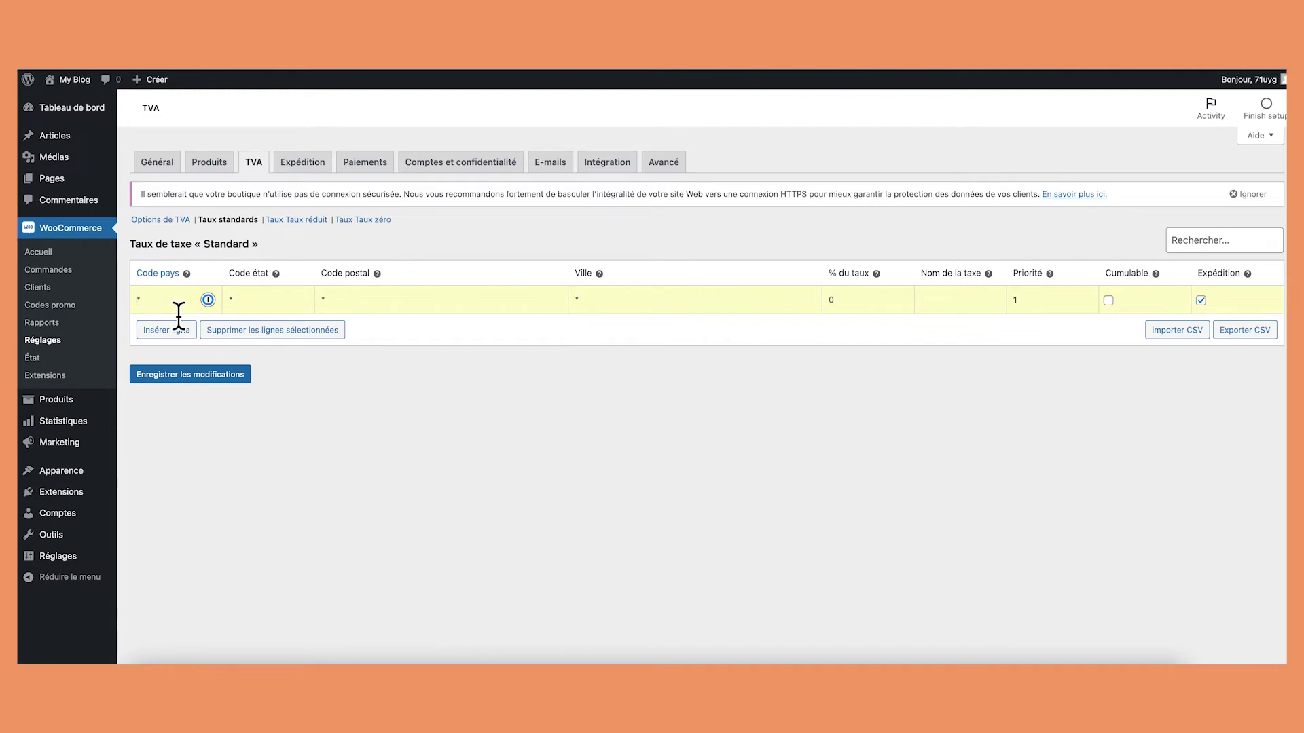
pyautogui.write('FR')
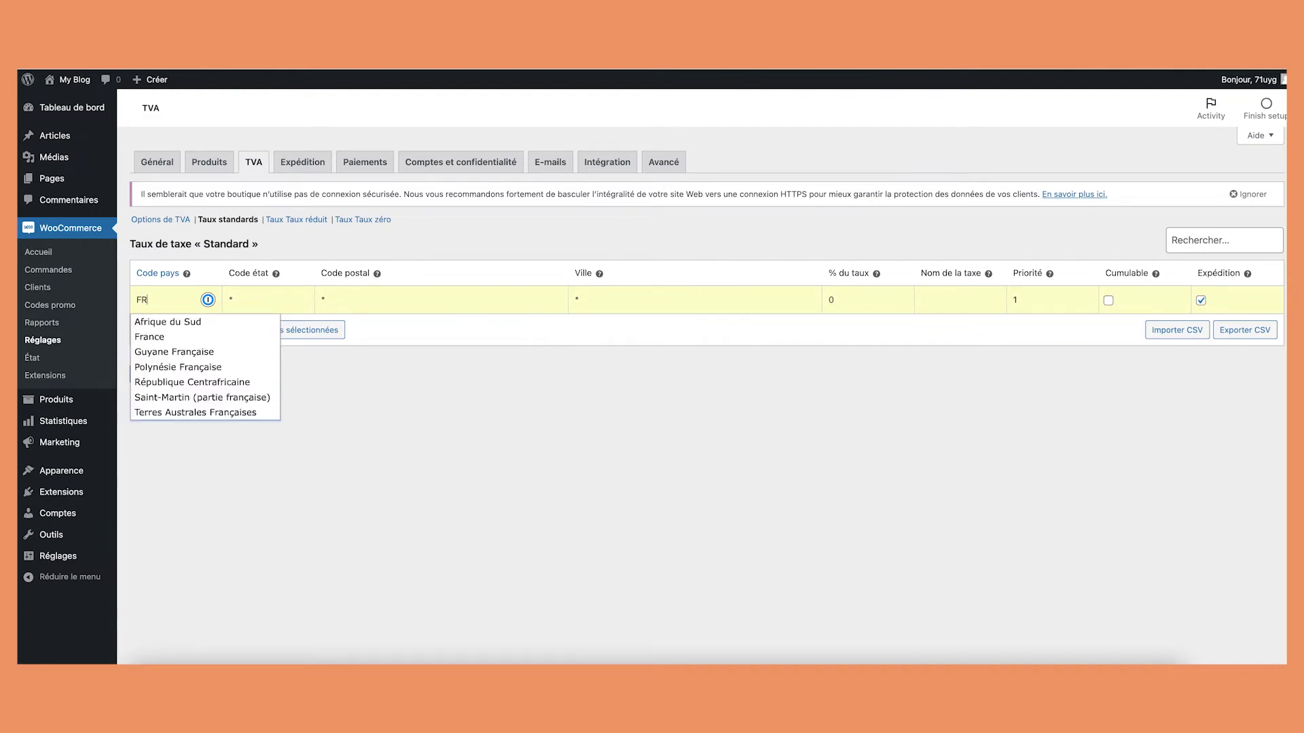
pyautogui.click(168, 336)
pyautogui.click(279, 313)
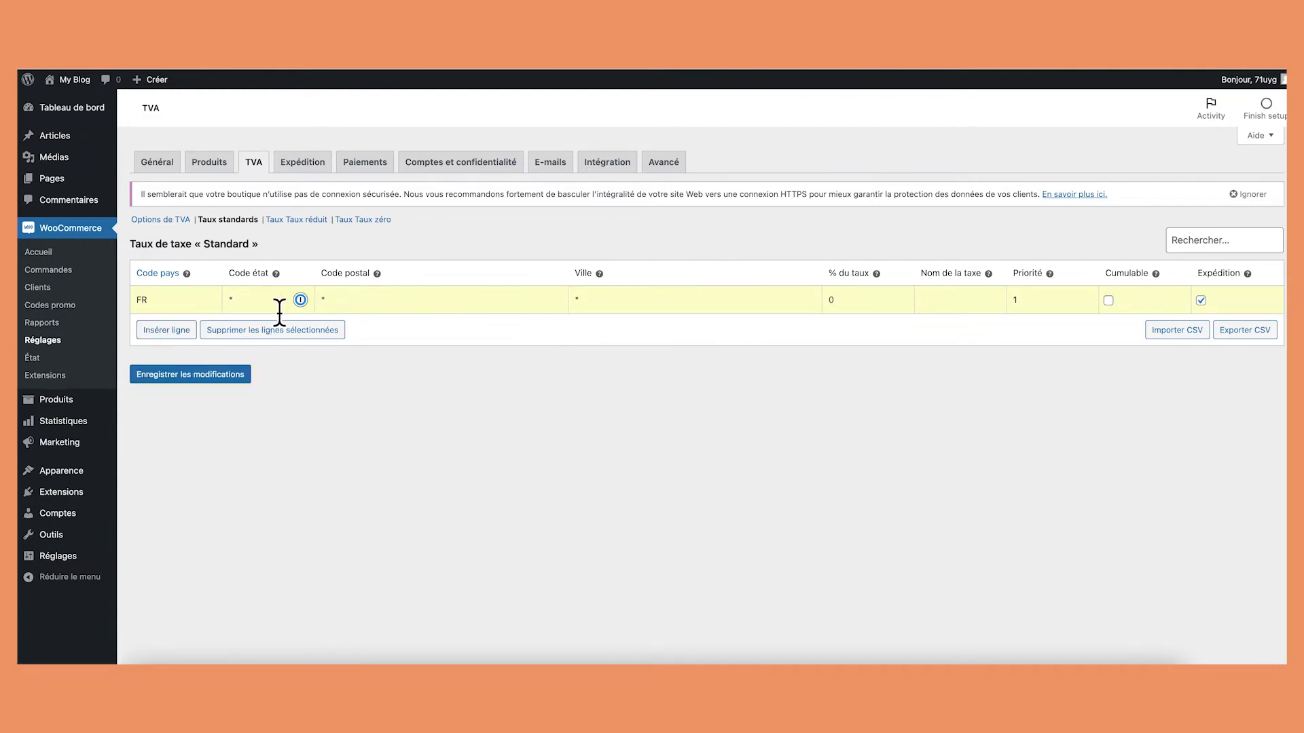
pyautogui.write('FR')
# Set the new standard tax row's rate to 20 % and its name to TVA 20%, and save the changes
pyautogui.click(358, 310)
pyautogui.click(873, 309)
pyautogui.write('20')
pyautogui.click(933, 306)
pyautogui.write('TVA 20%')
pyautogui.click(175, 369)
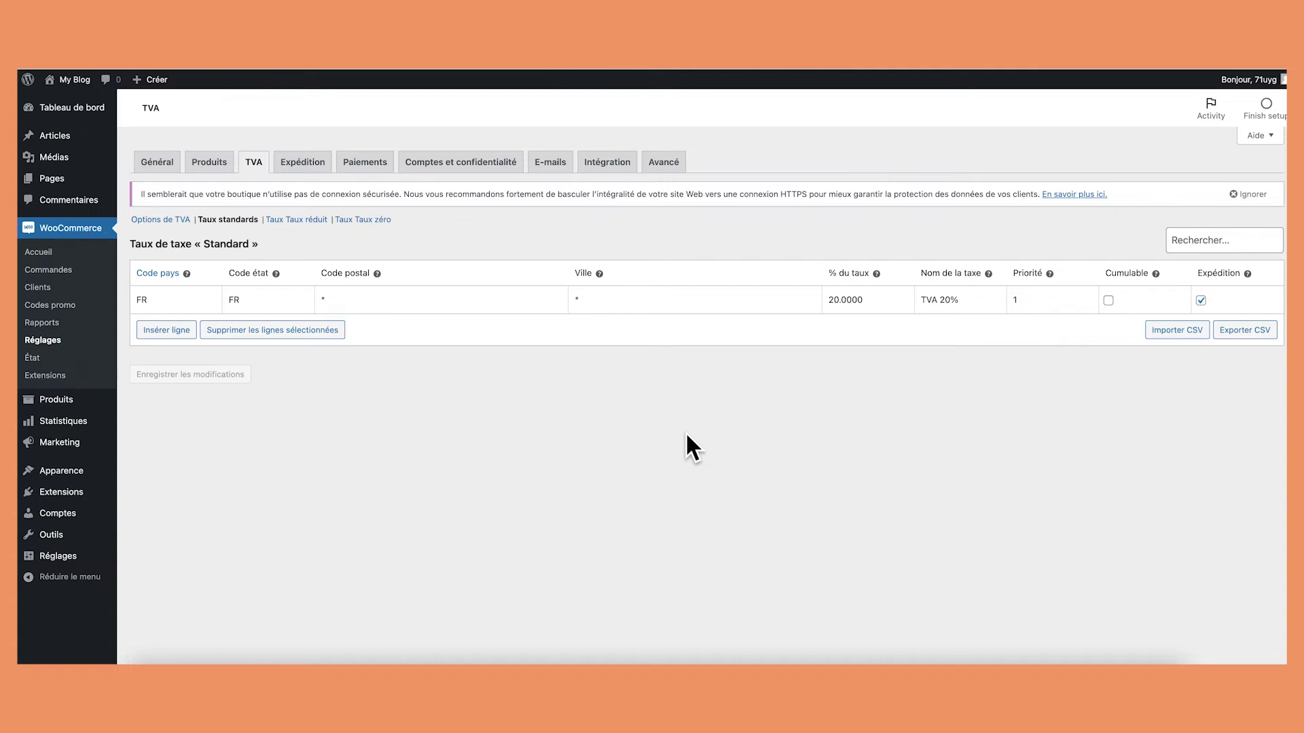
# Add a shipping zone in the WooCommerce shipping settings and name it France
pyautogui.click(296, 162)
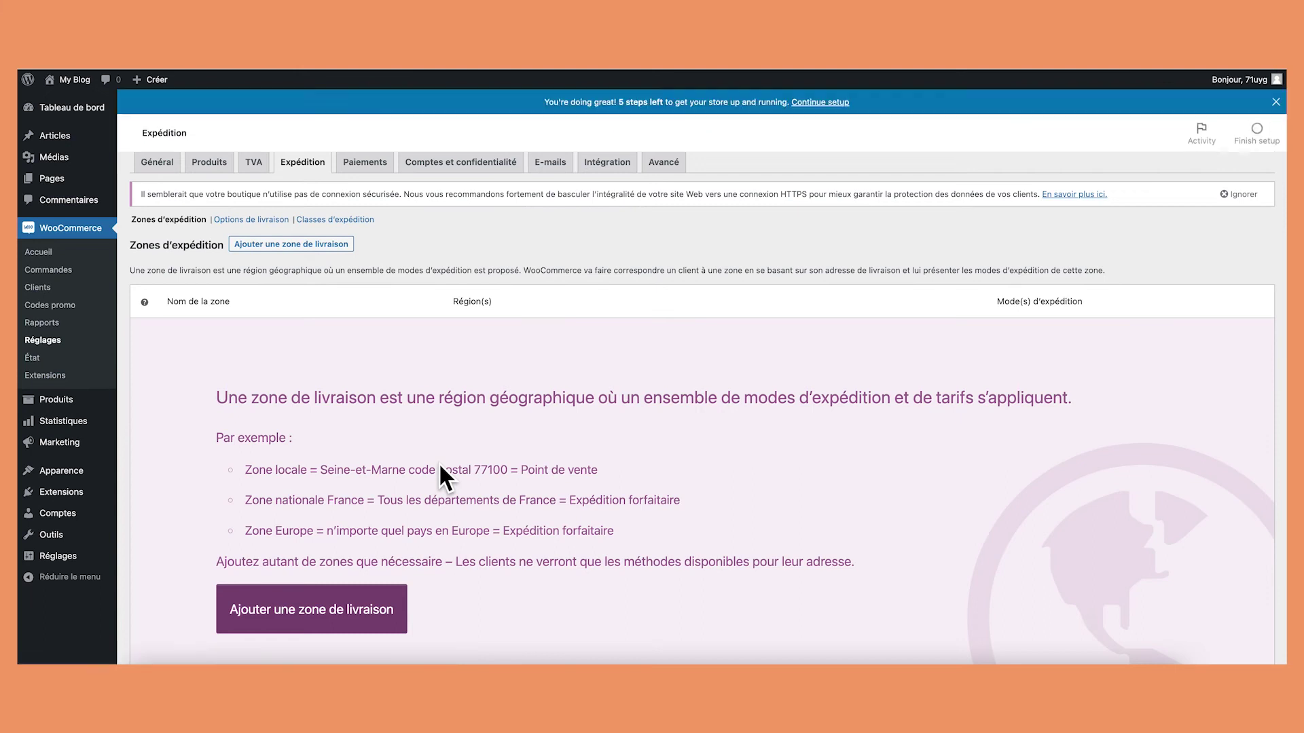
pyautogui.scroll(-5, 440, 468)
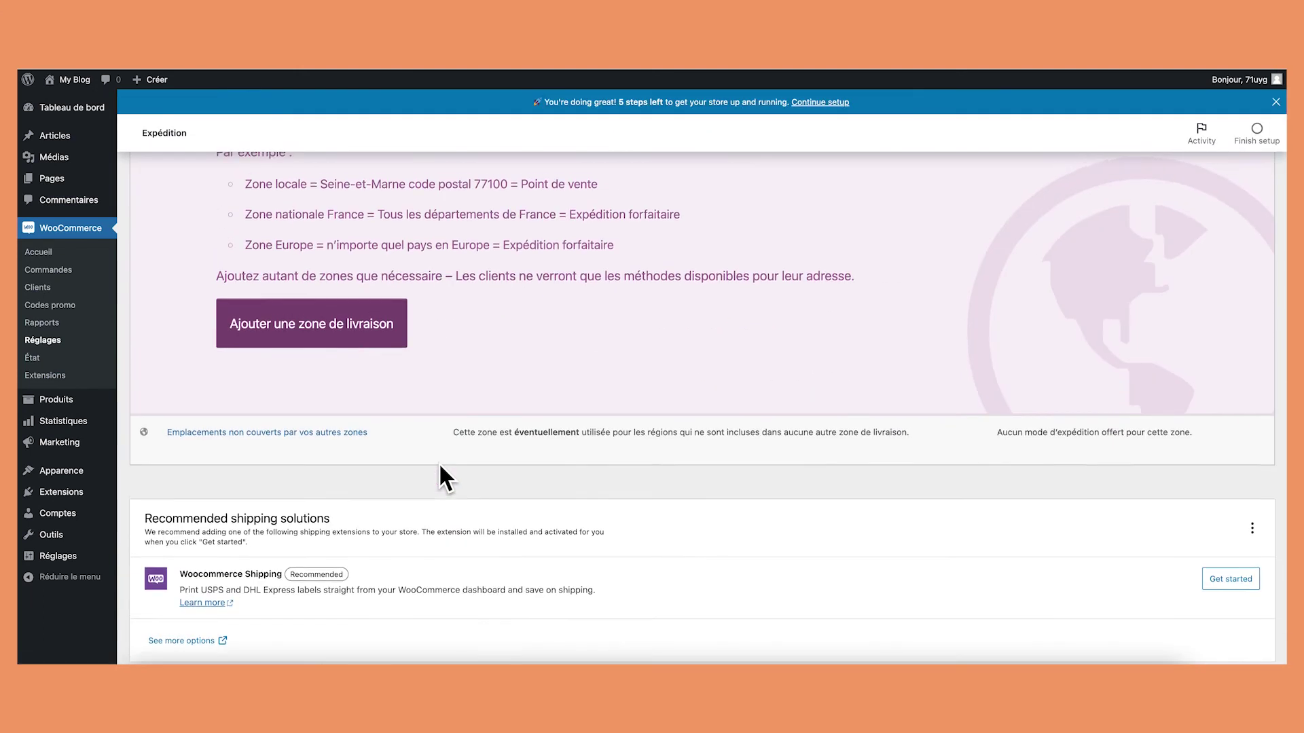
pyautogui.scroll(1, 439, 462)
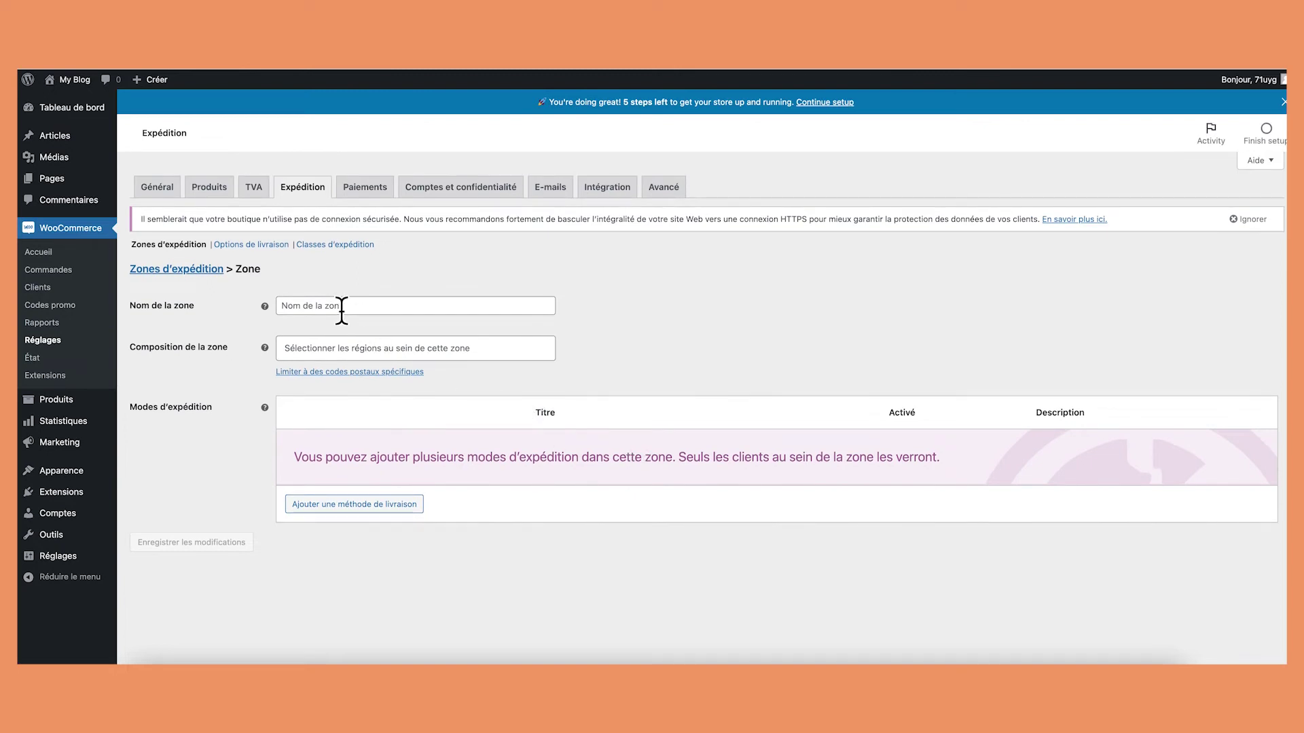
pyautogui.click(342, 306)
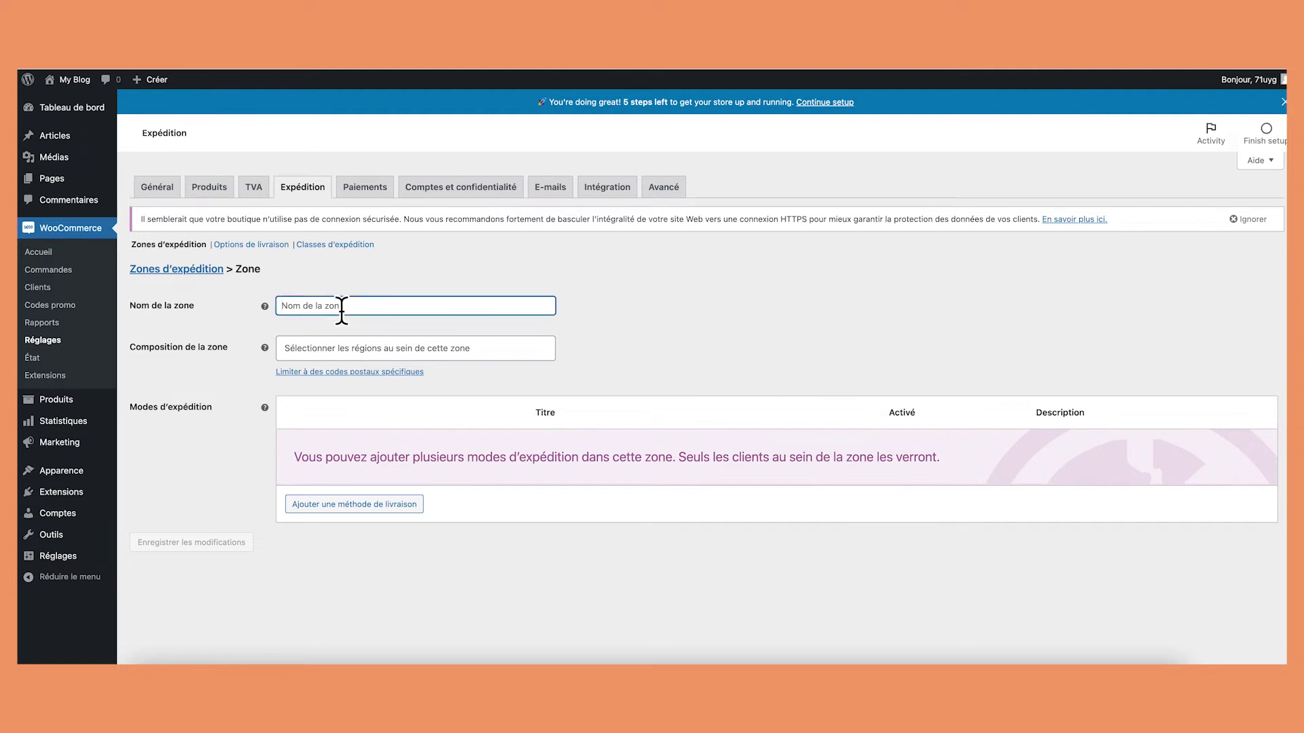
pyautogui.write('France')
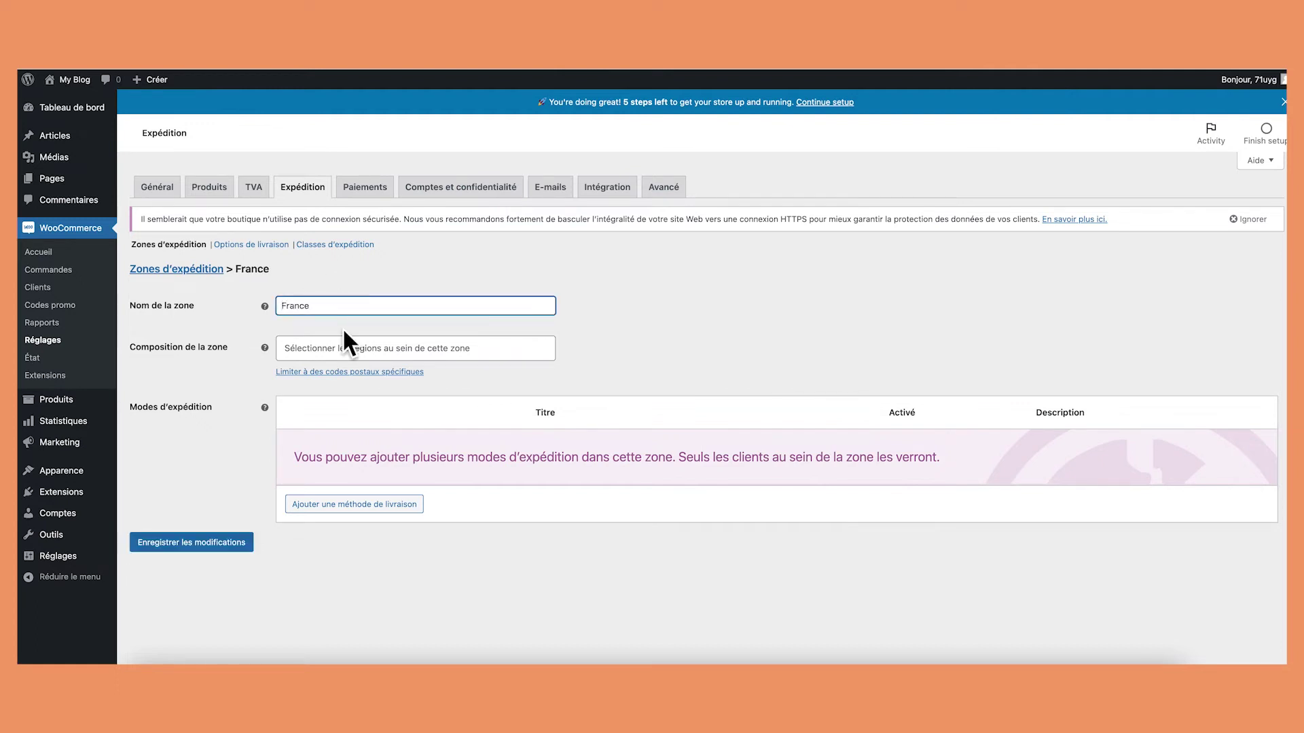
# Set France as the region covered by the shipping zone and save the zone
pyautogui.click(348, 350)
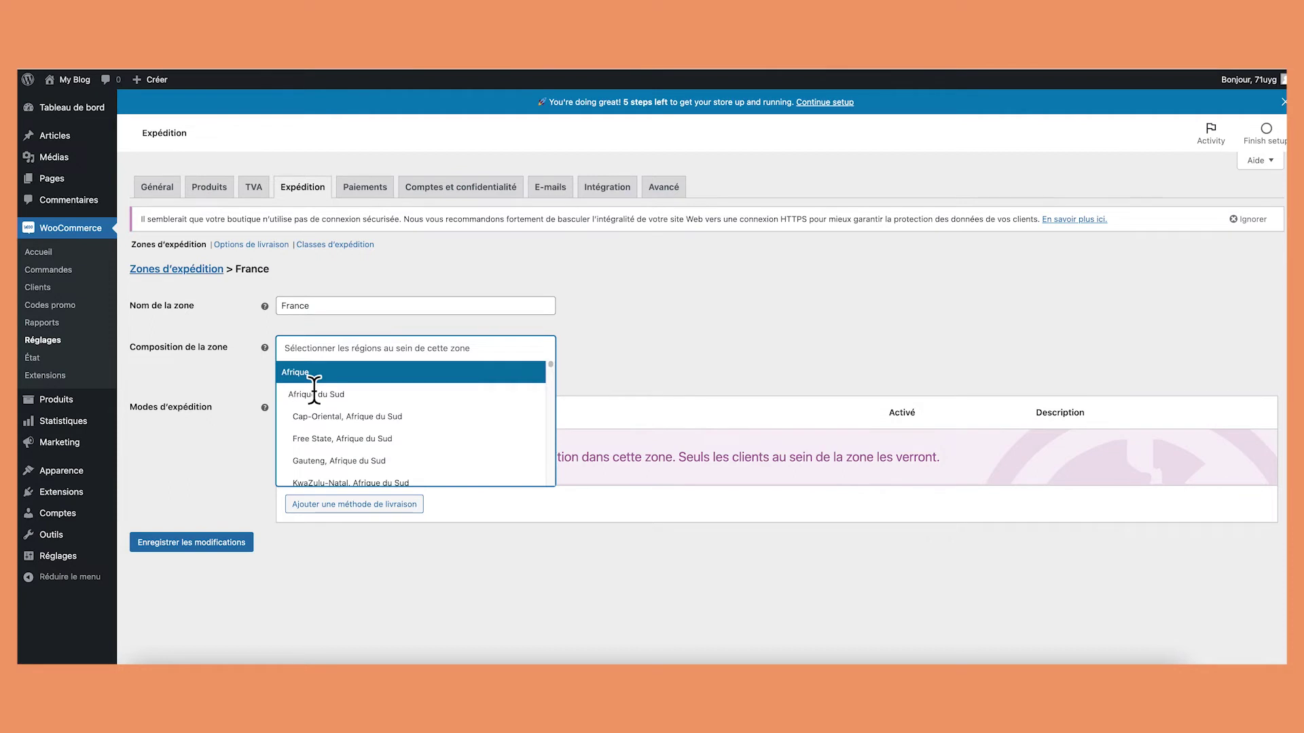
pyautogui.write('fr')
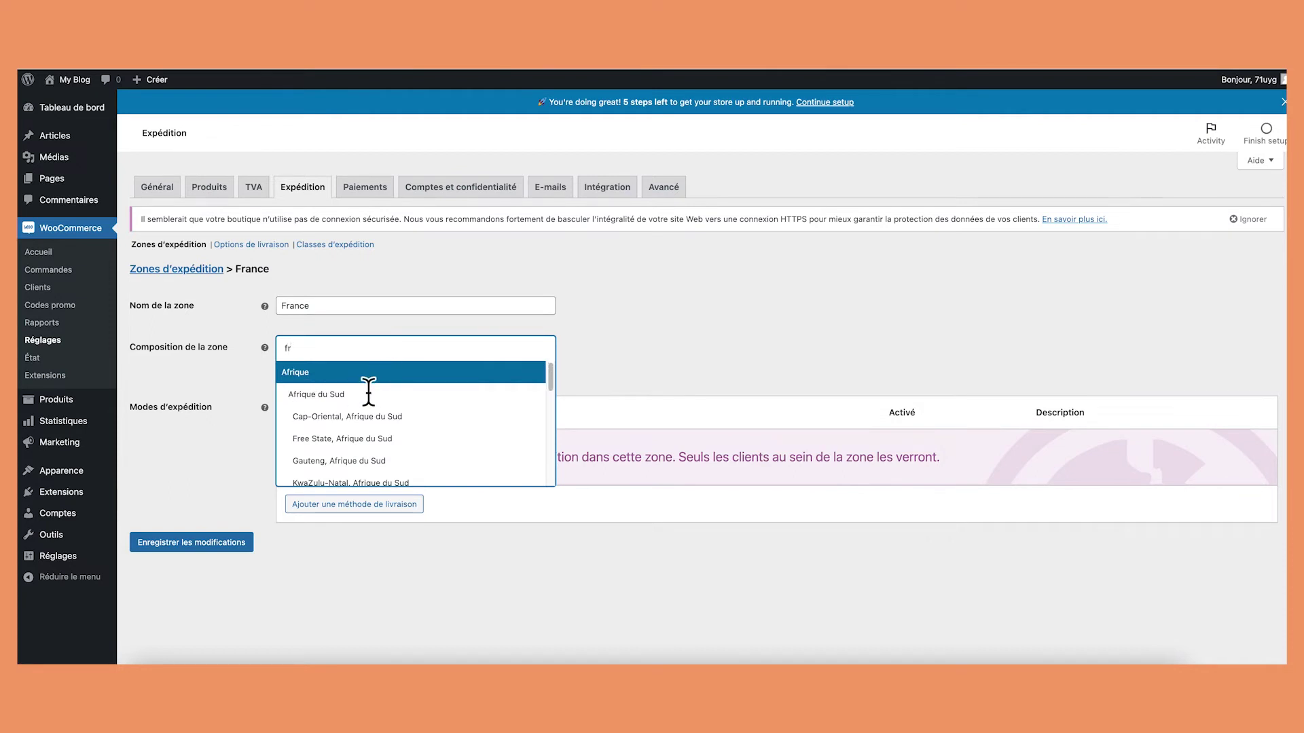
pyautogui.write('an')
pyautogui.click(354, 391)
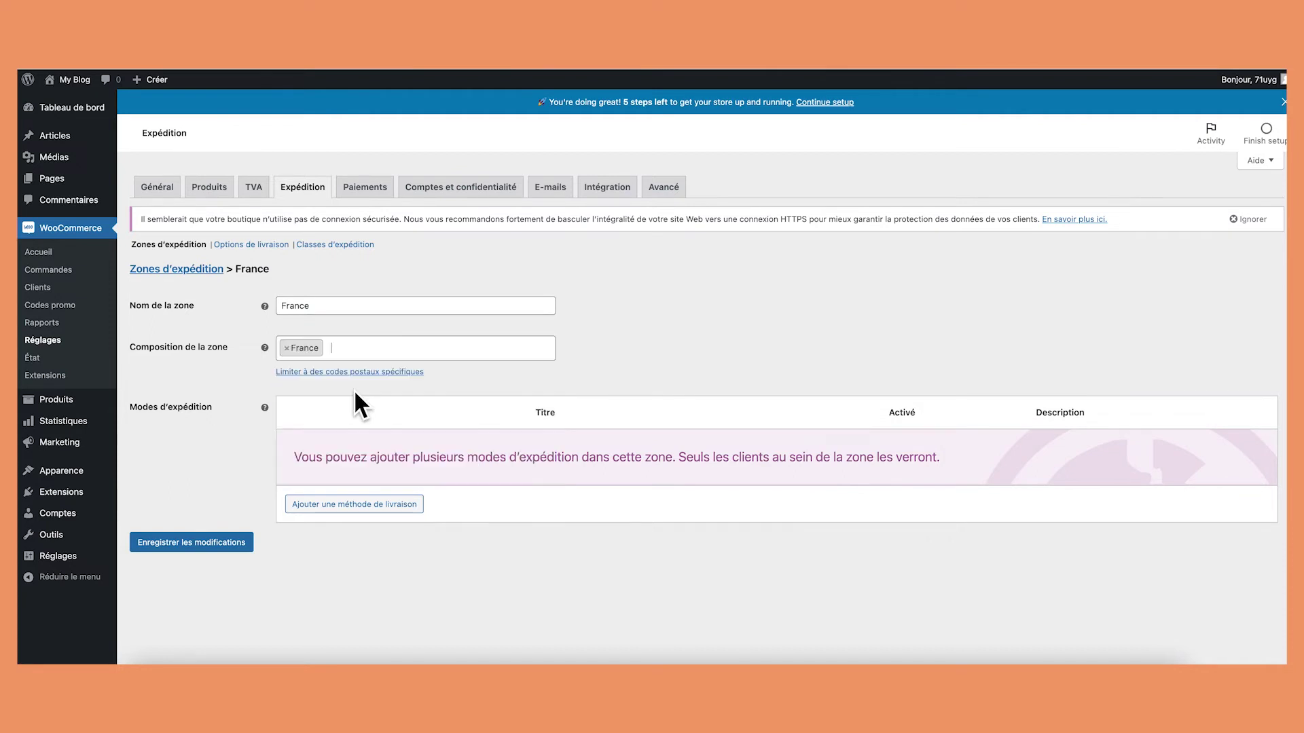
pyautogui.click(176, 538)
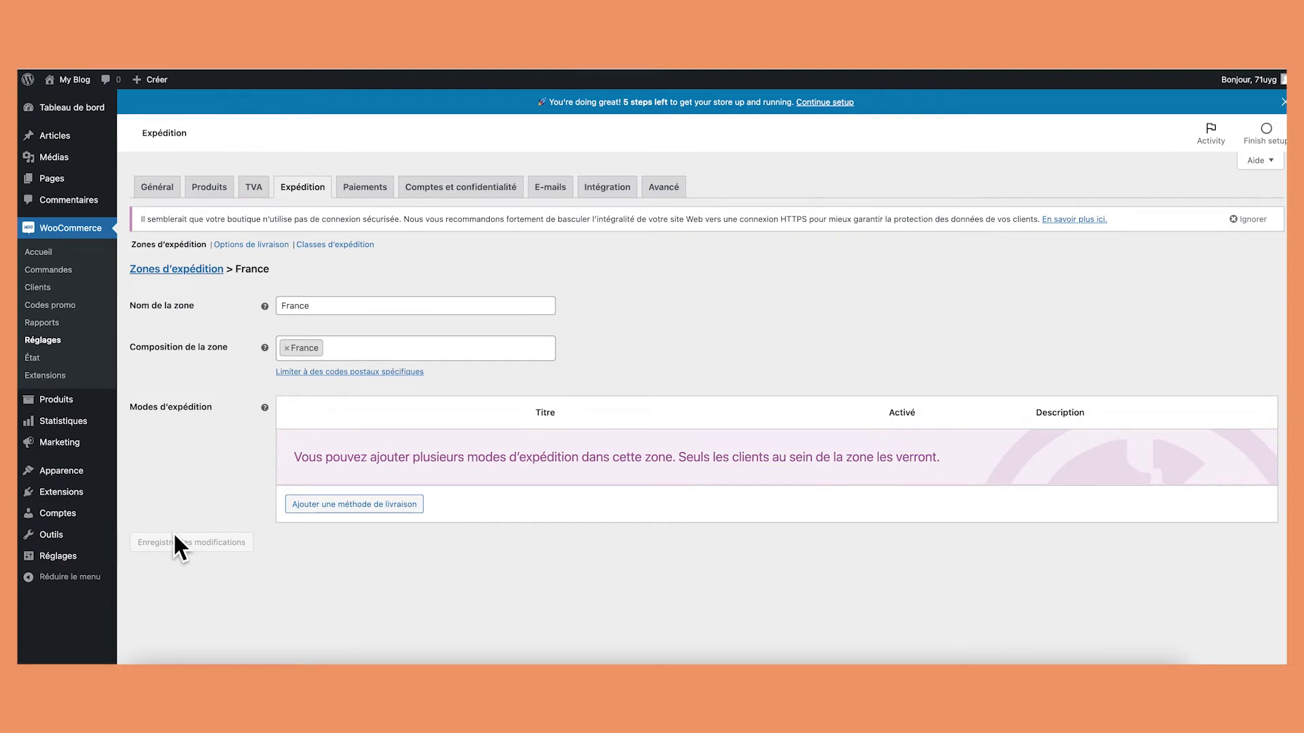
# Find, install and activate the Boxtal Connect plugin, and open its store connection page, accepting the cookies
pyautogui.moveTo(82, 490)
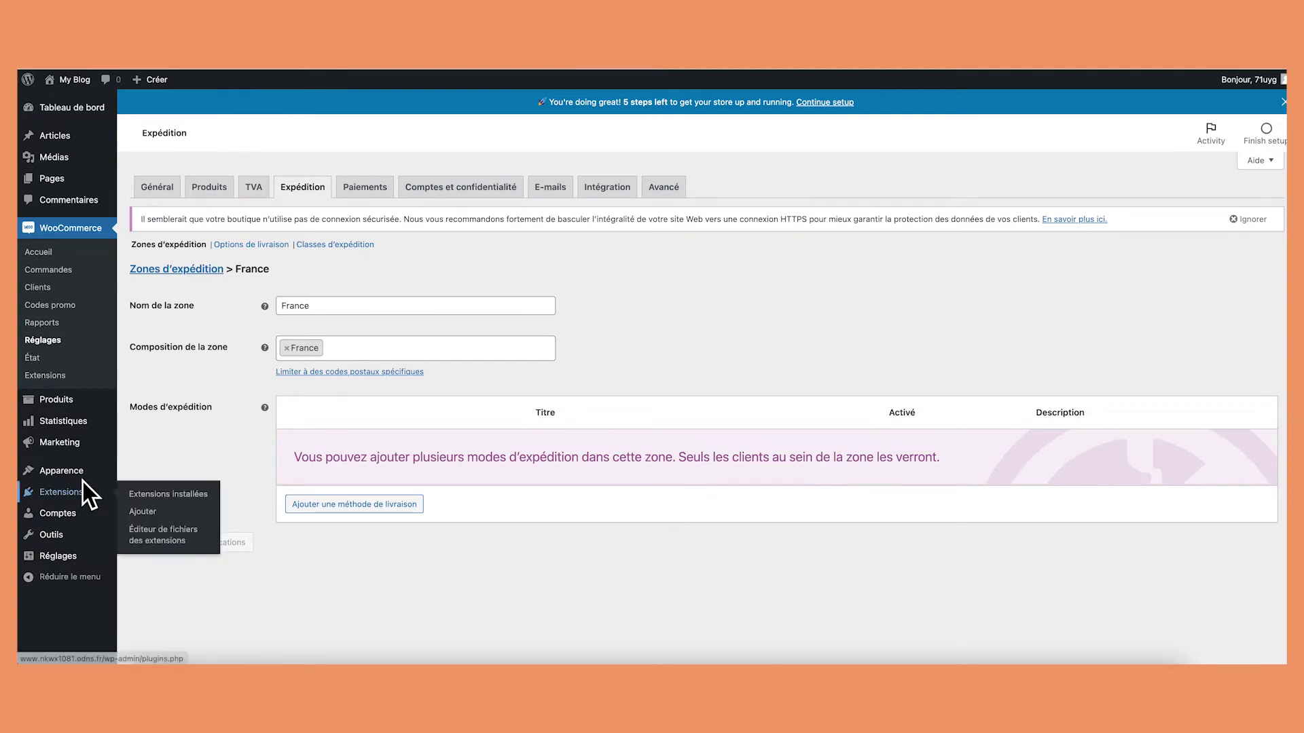
pyautogui.click(139, 512)
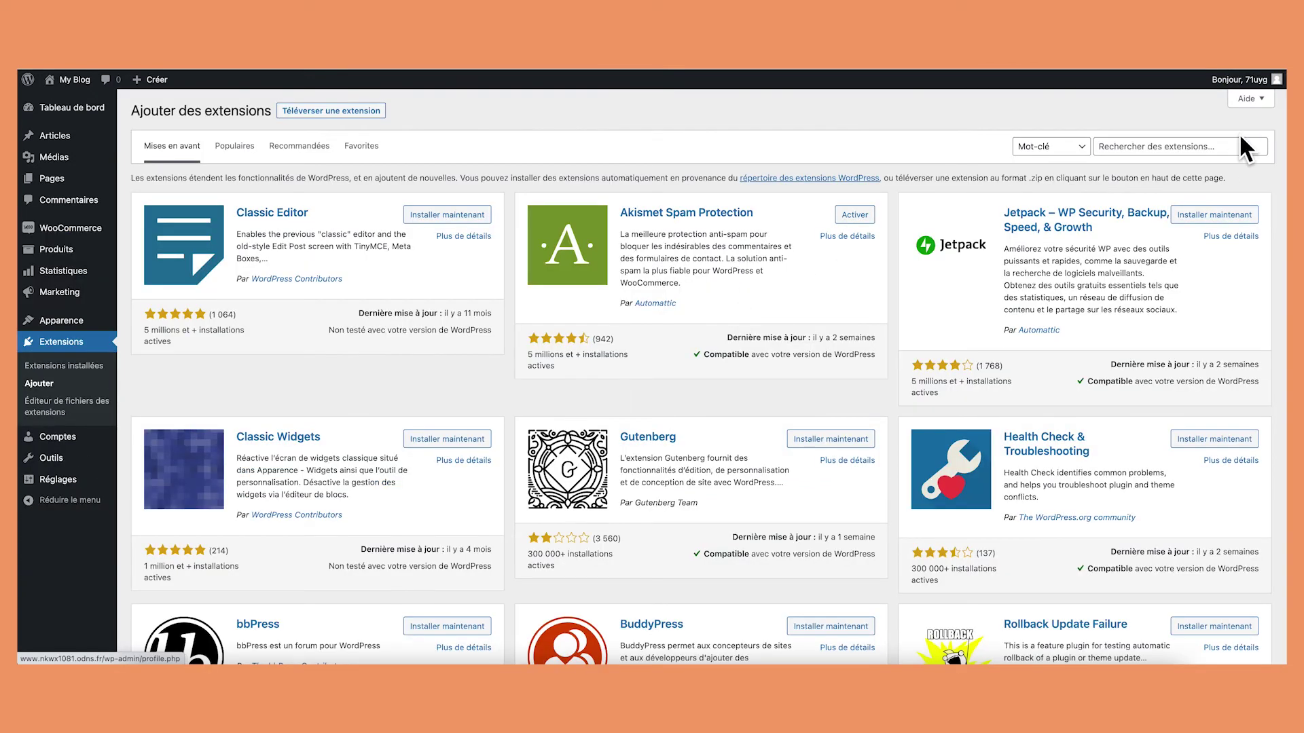
pyautogui.click(1221, 148)
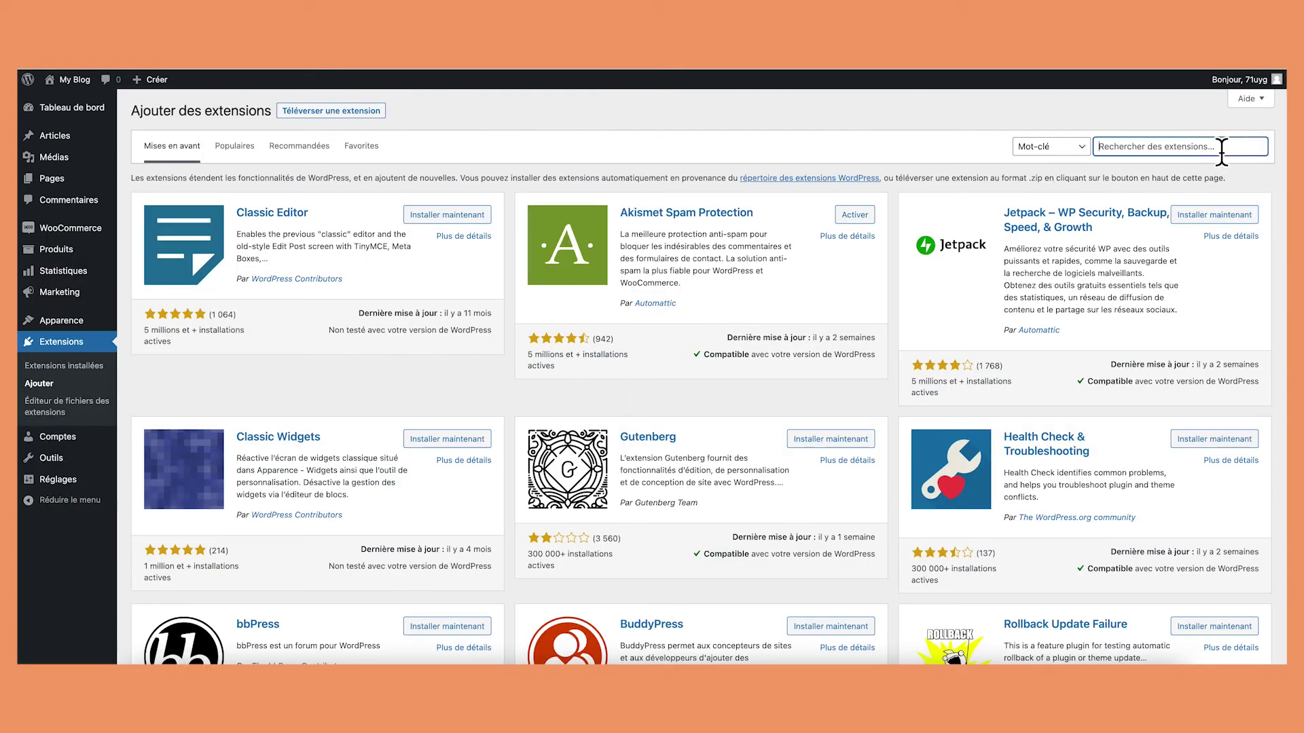
pyautogui.write('boxtal')
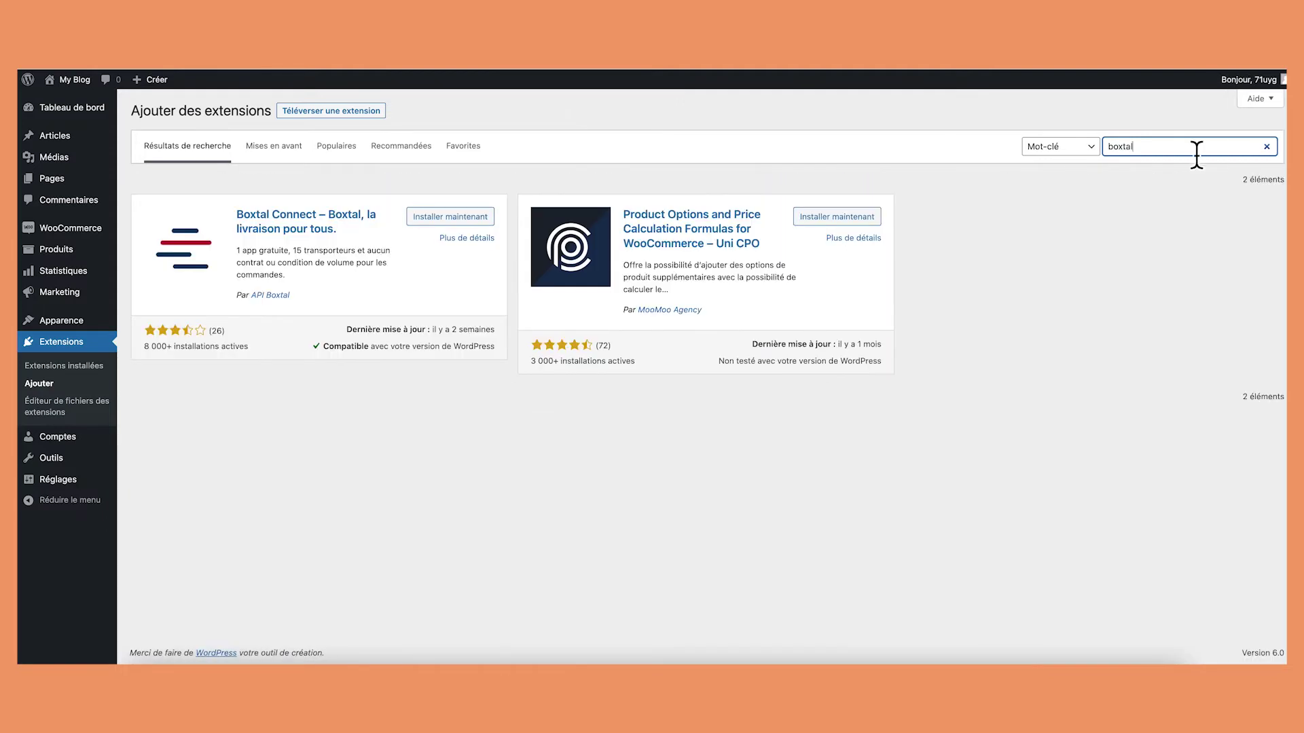
pyautogui.click(430, 219)
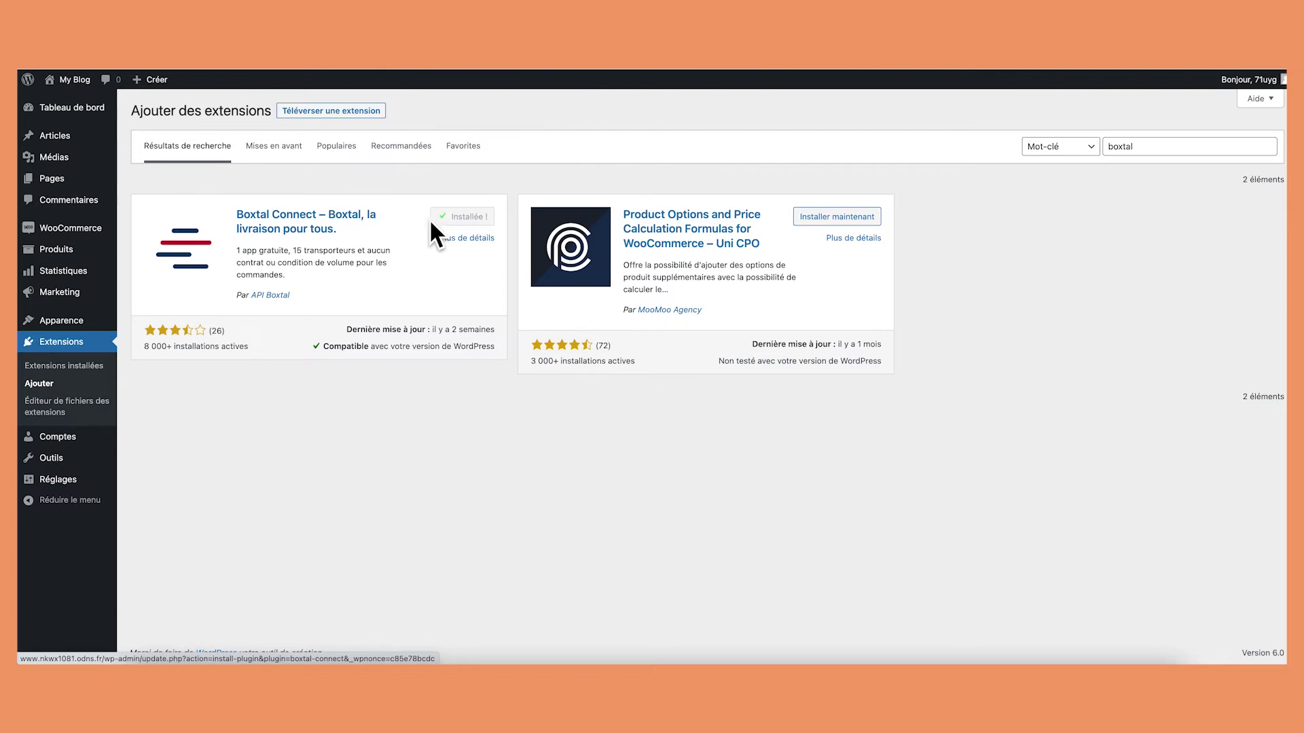
pyautogui.click(459, 217)
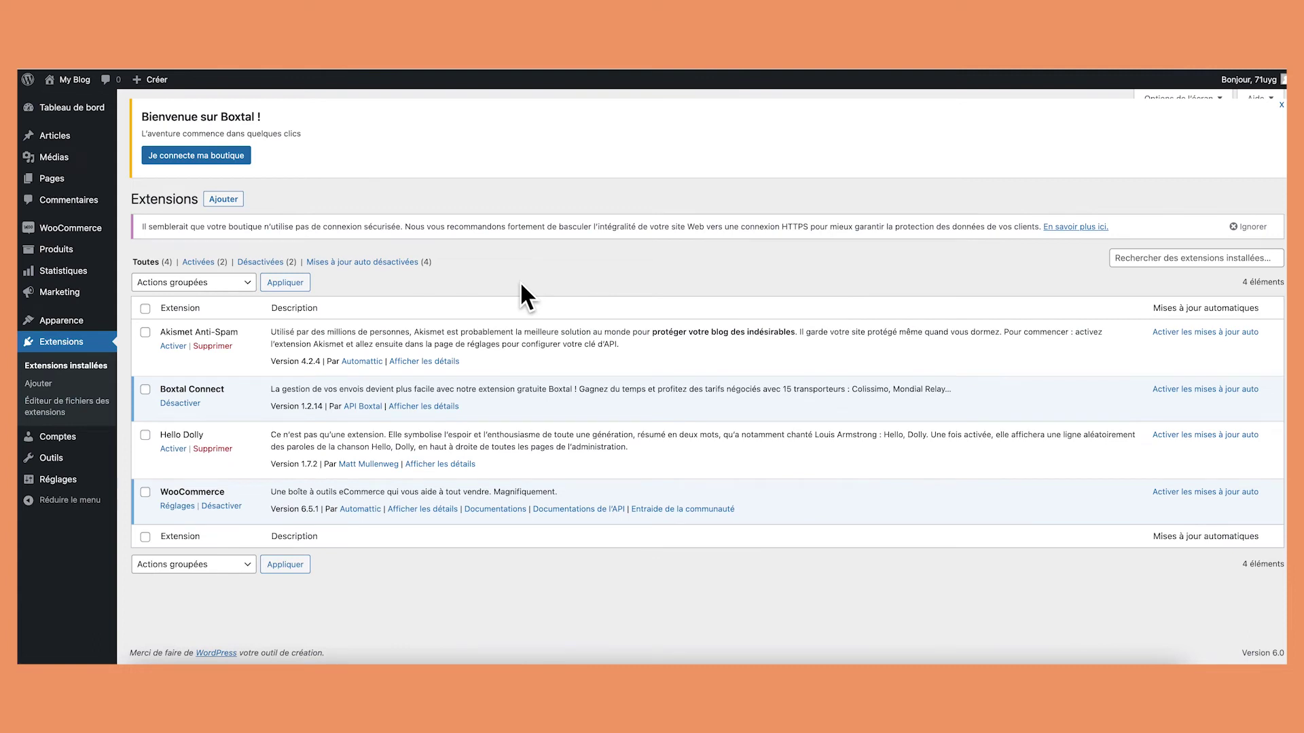
pyautogui.click(211, 157)
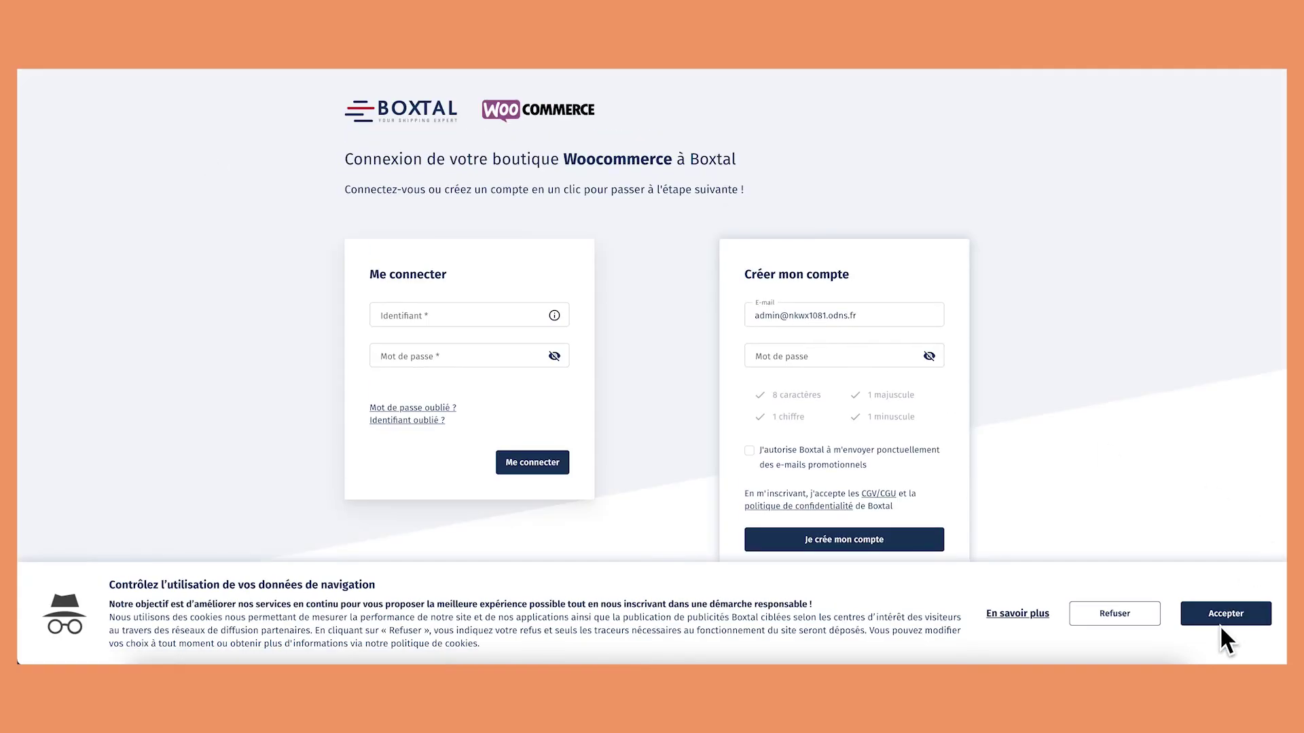
pyautogui.click(1222, 621)
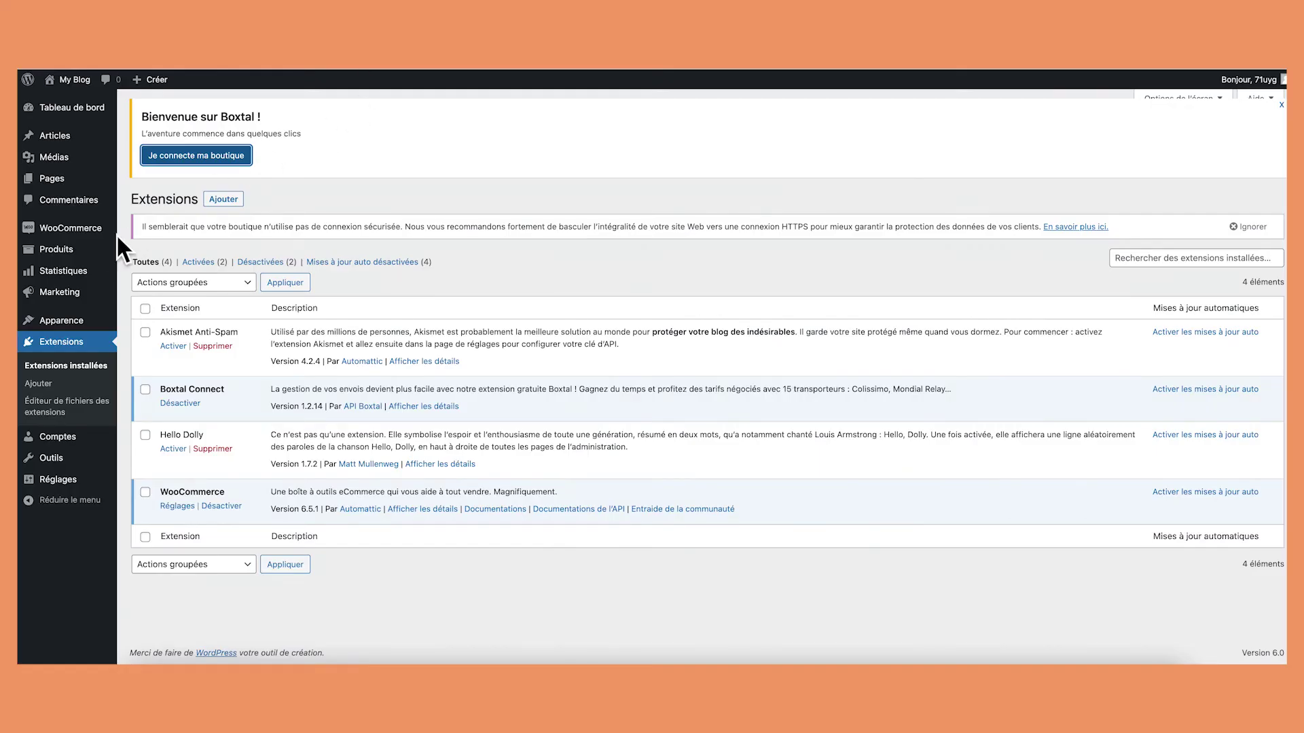
# Check the WooCommerce payment methods, and find, install and activate the WooCommerce Stripe Payment Gateway plugin
pyautogui.moveTo(96, 232)
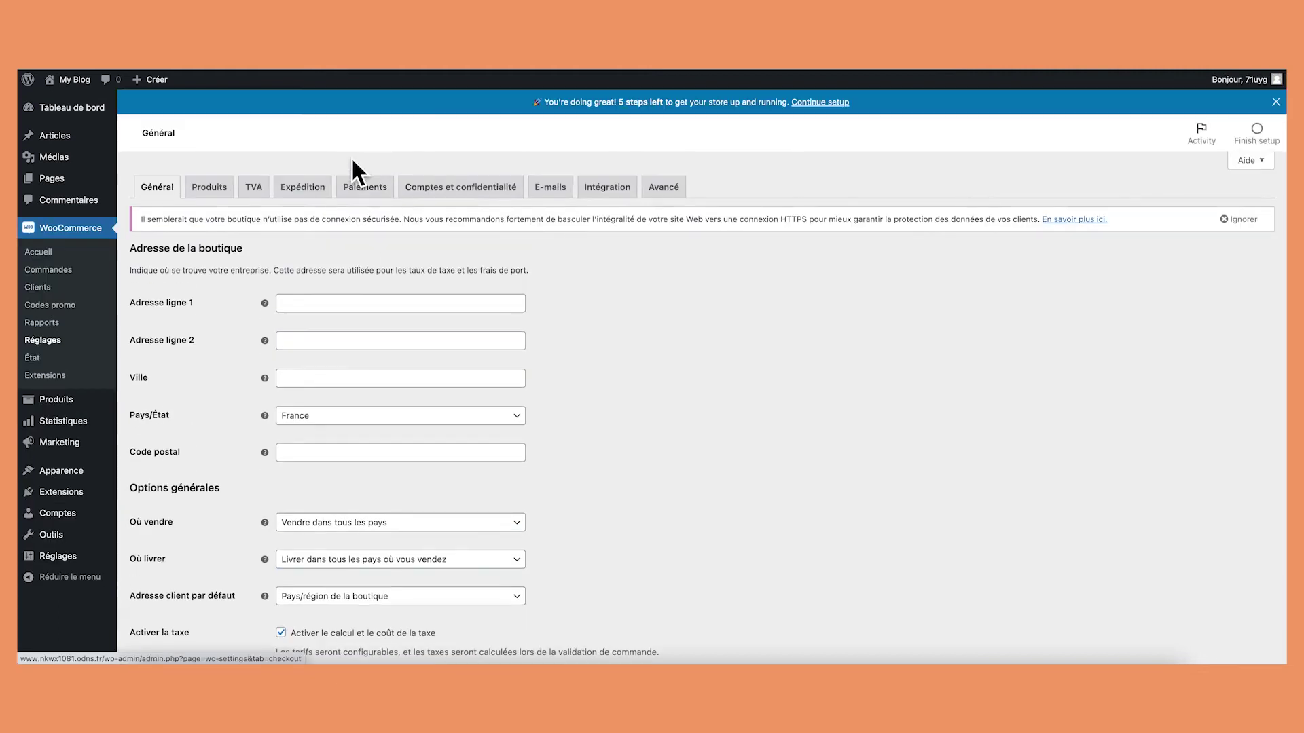
pyautogui.click(367, 187)
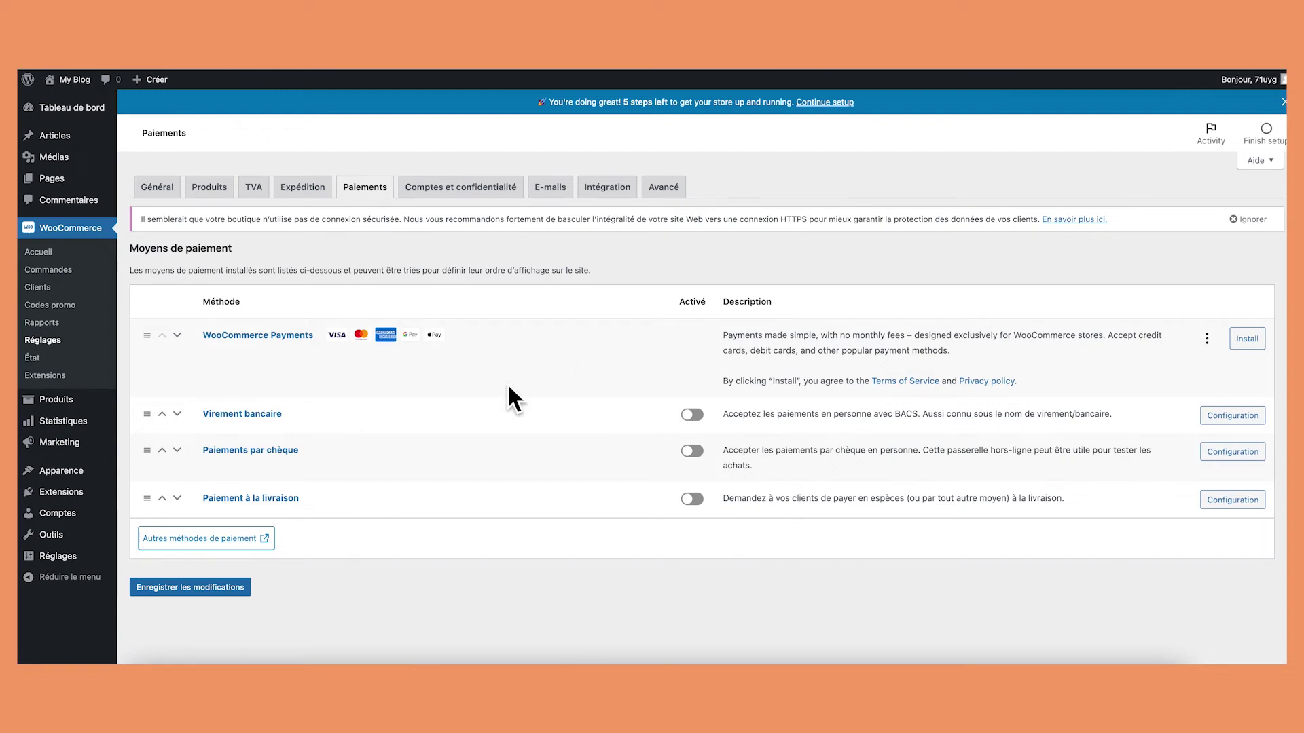
pyautogui.click(72, 491)
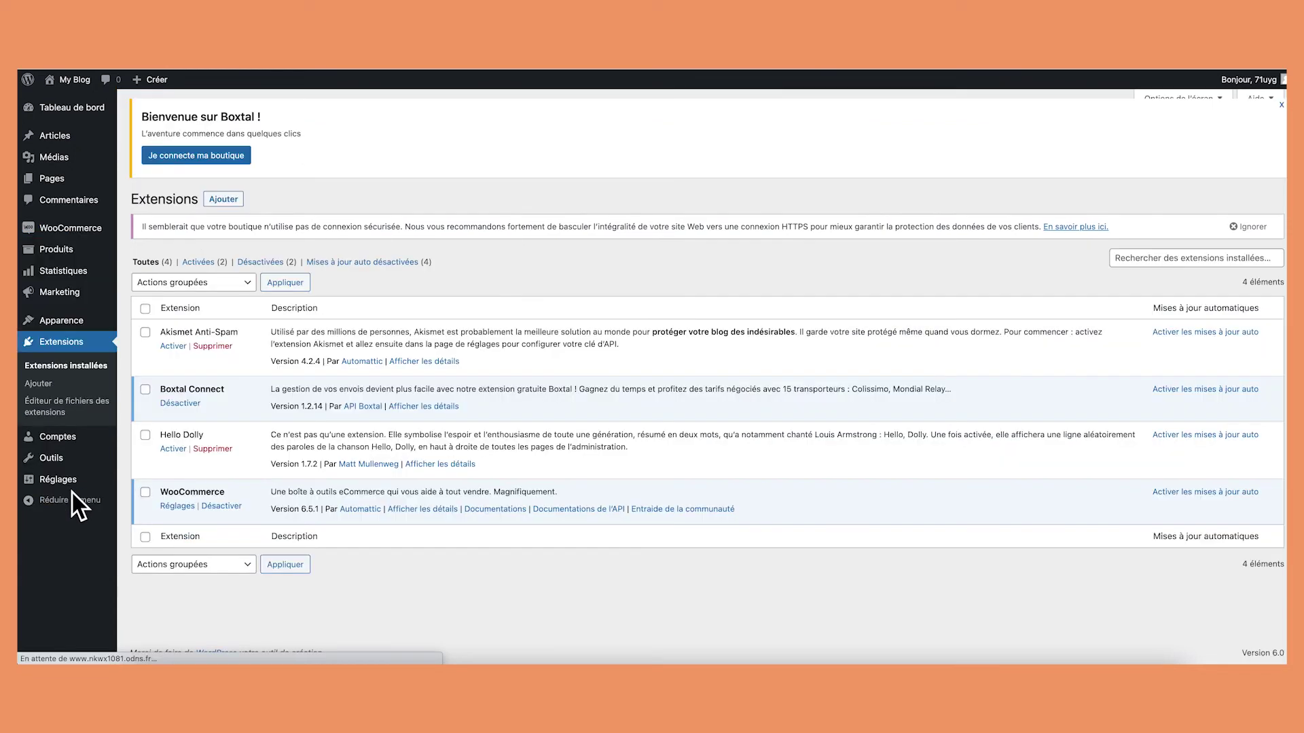
pyautogui.click(230, 200)
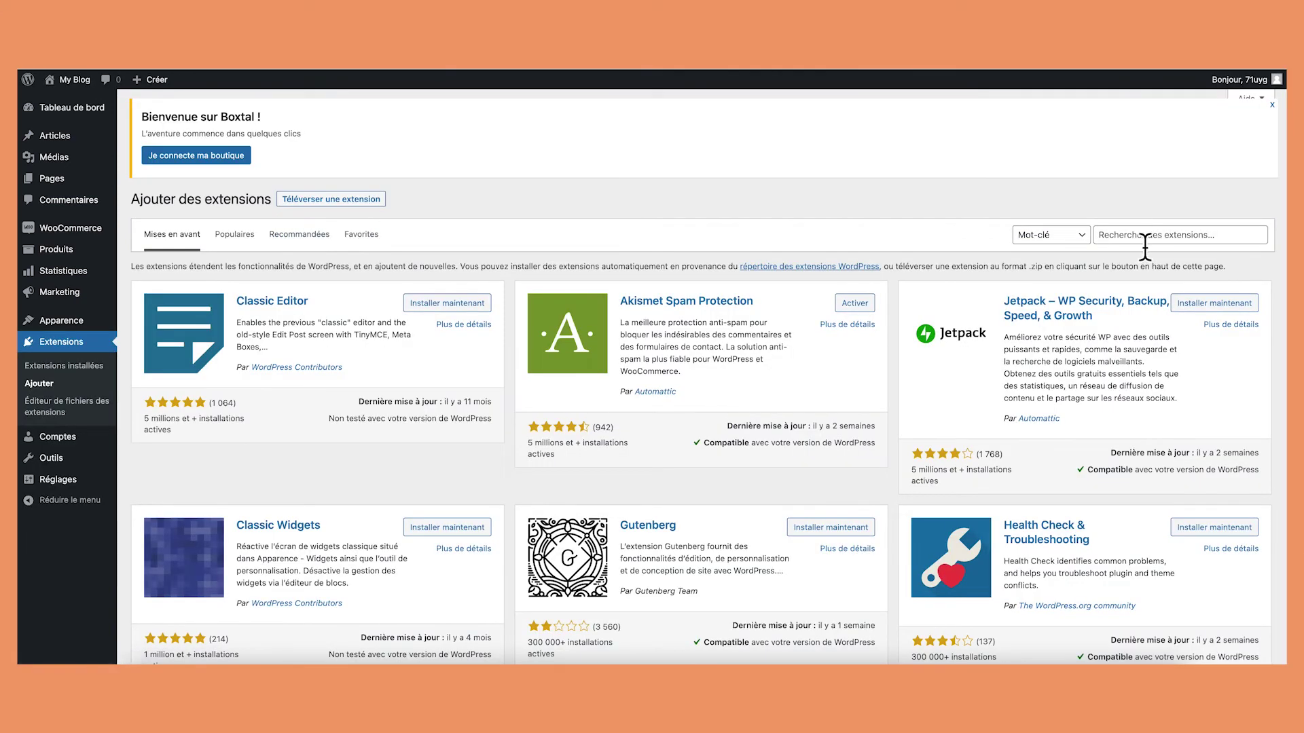
pyautogui.click(1145, 236)
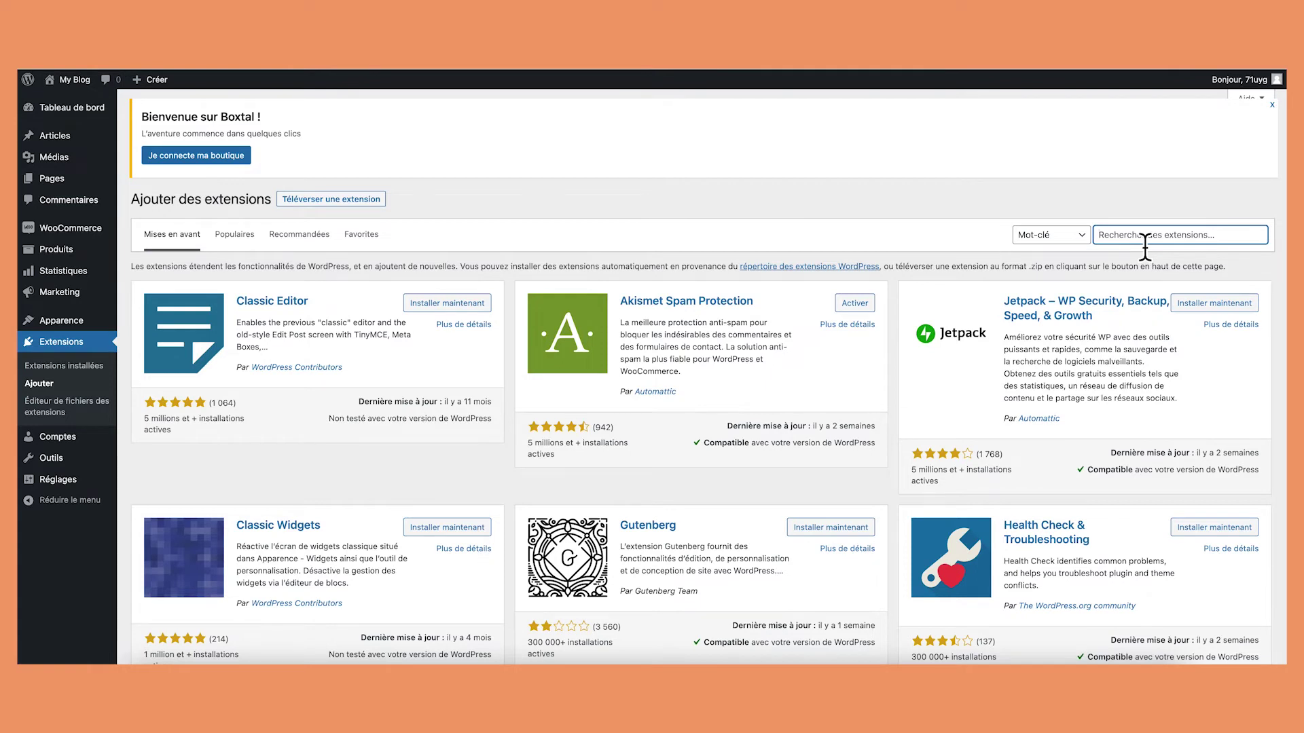
pyautogui.write('stripe')
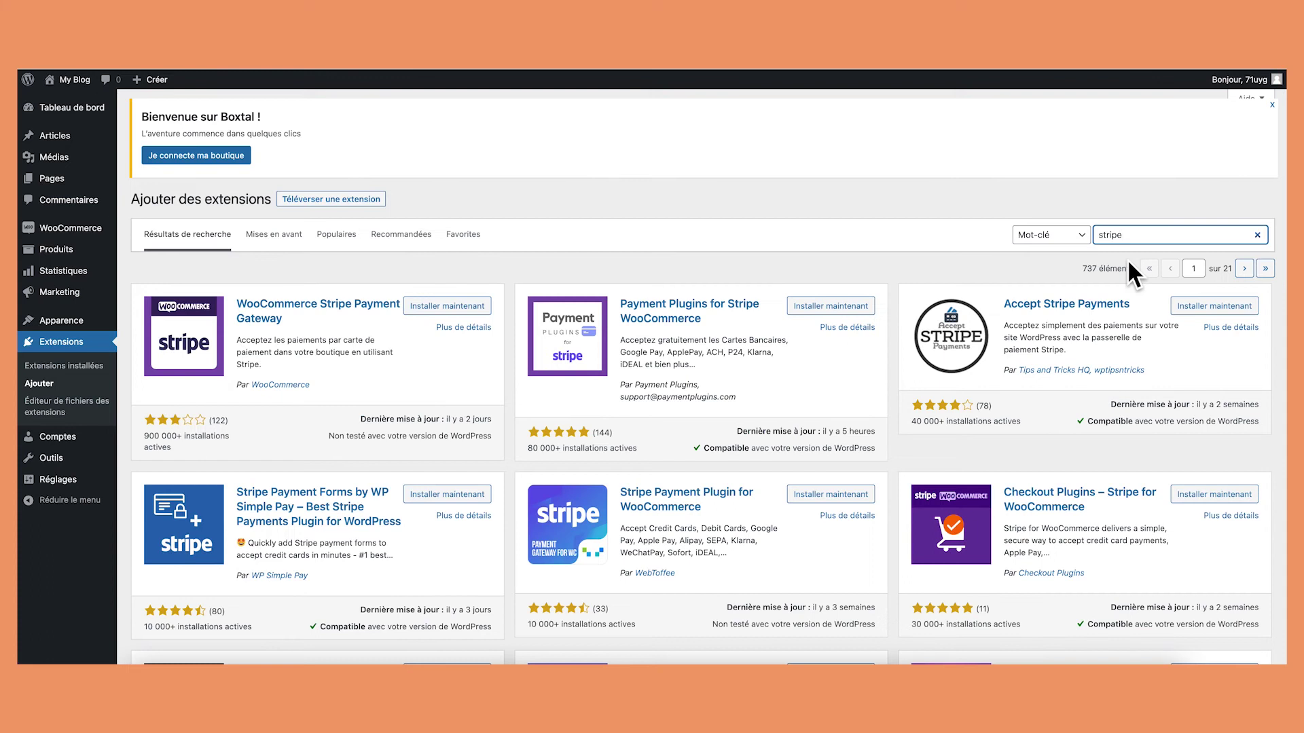
pyautogui.click(446, 302)
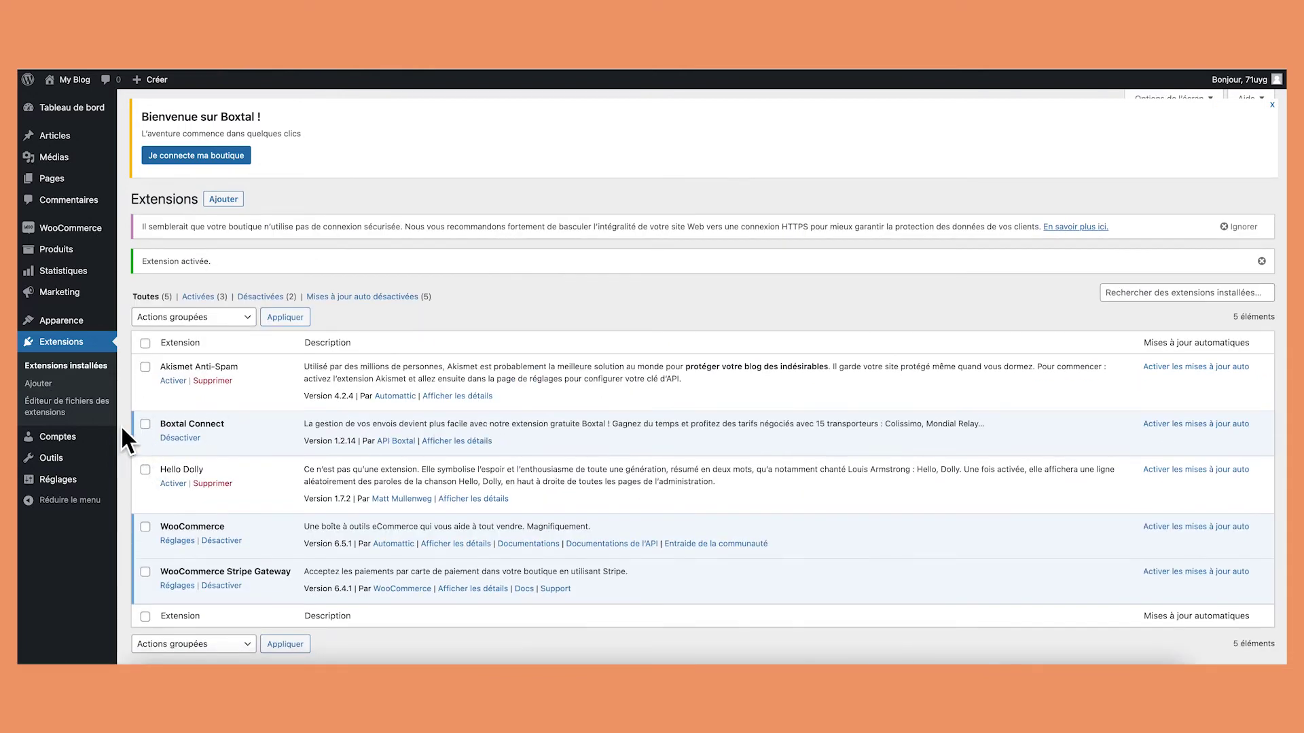
# Open the Stripe gateway's settings, examine the live and test account key fields, and cancel the key entry
pyautogui.click(177, 587)
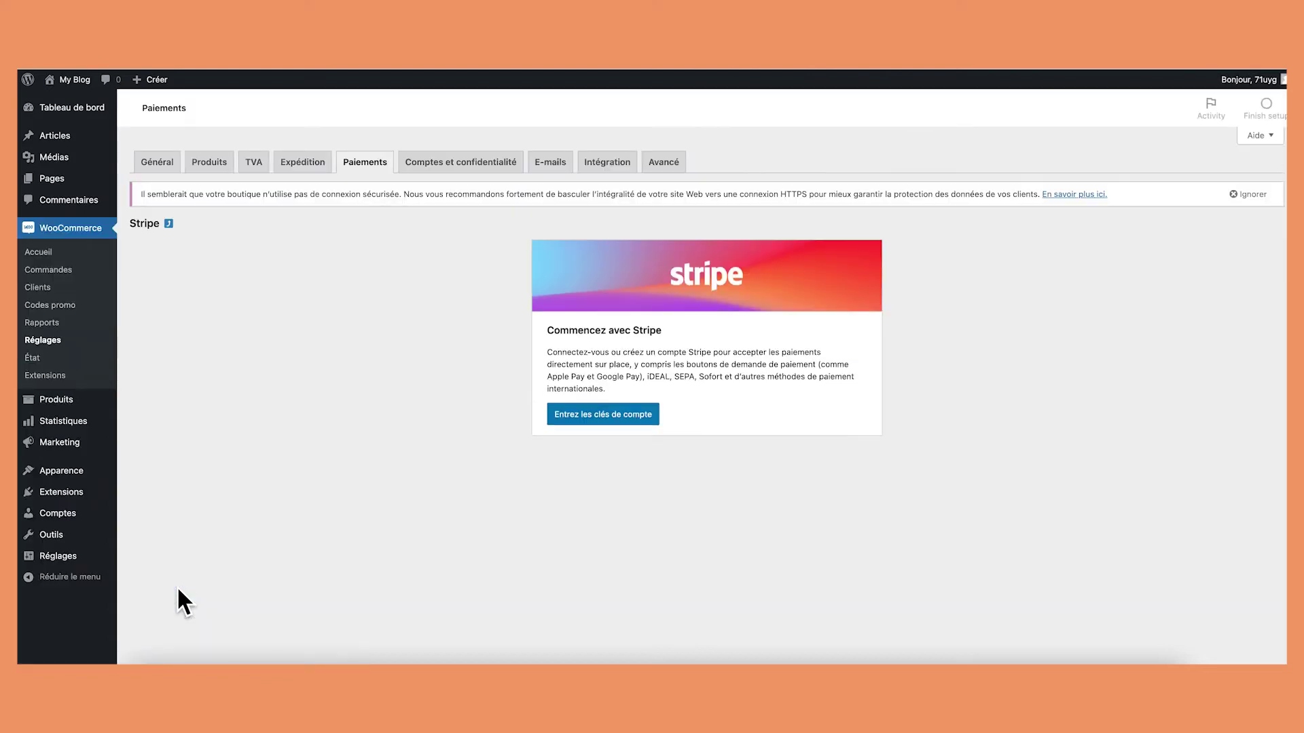
pyautogui.click(602, 438)
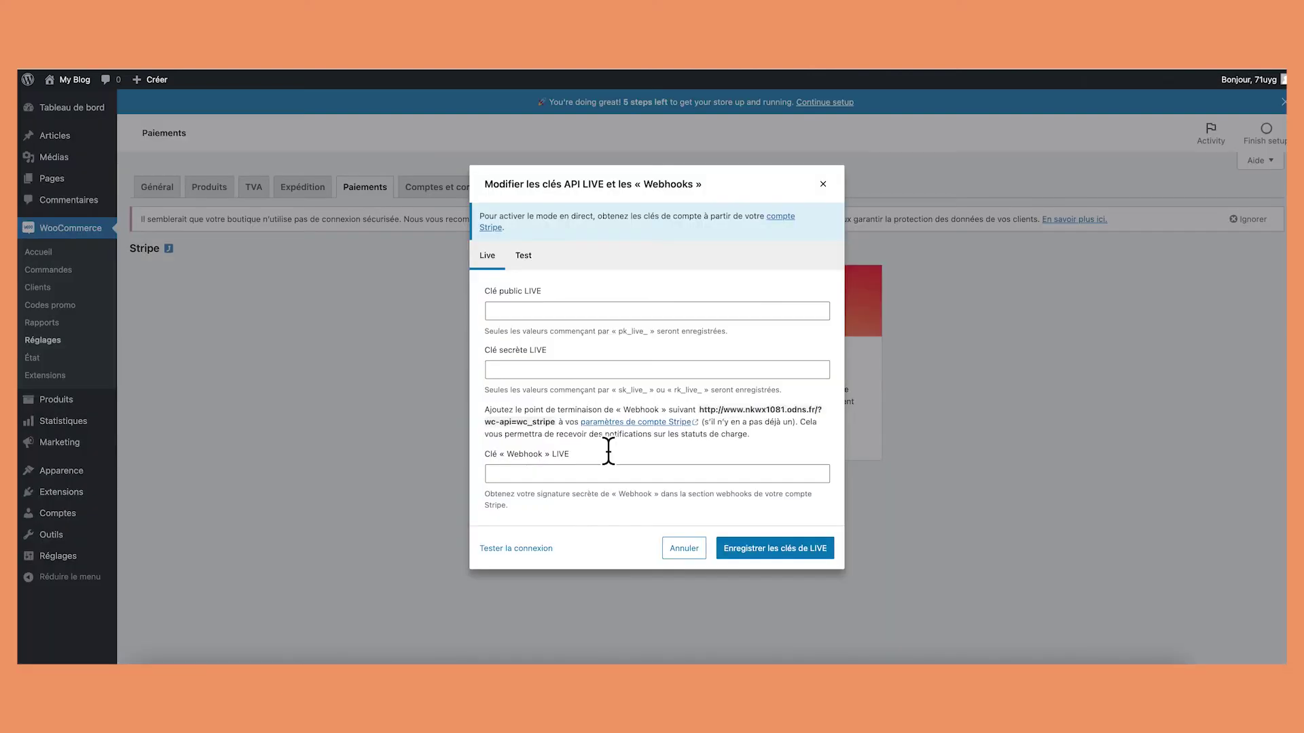
pyautogui.click(517, 313)
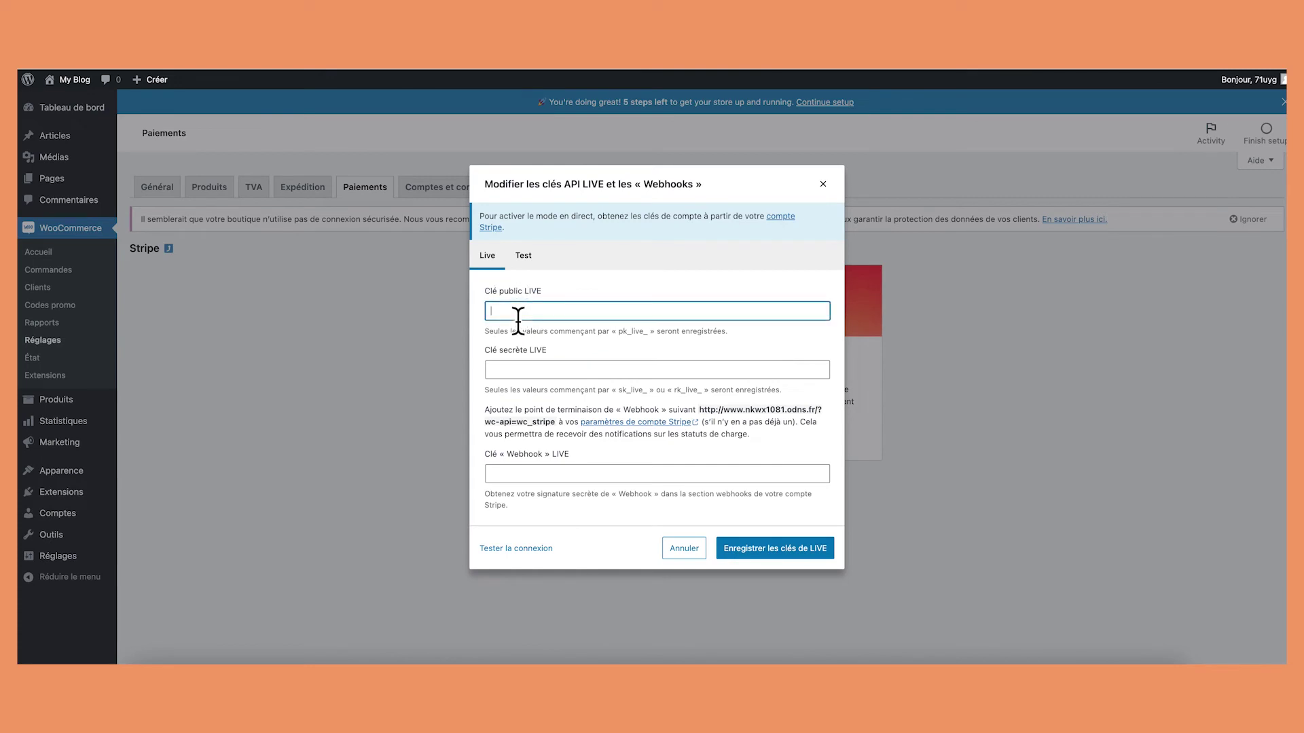
pyautogui.click(519, 373)
pyautogui.click(529, 475)
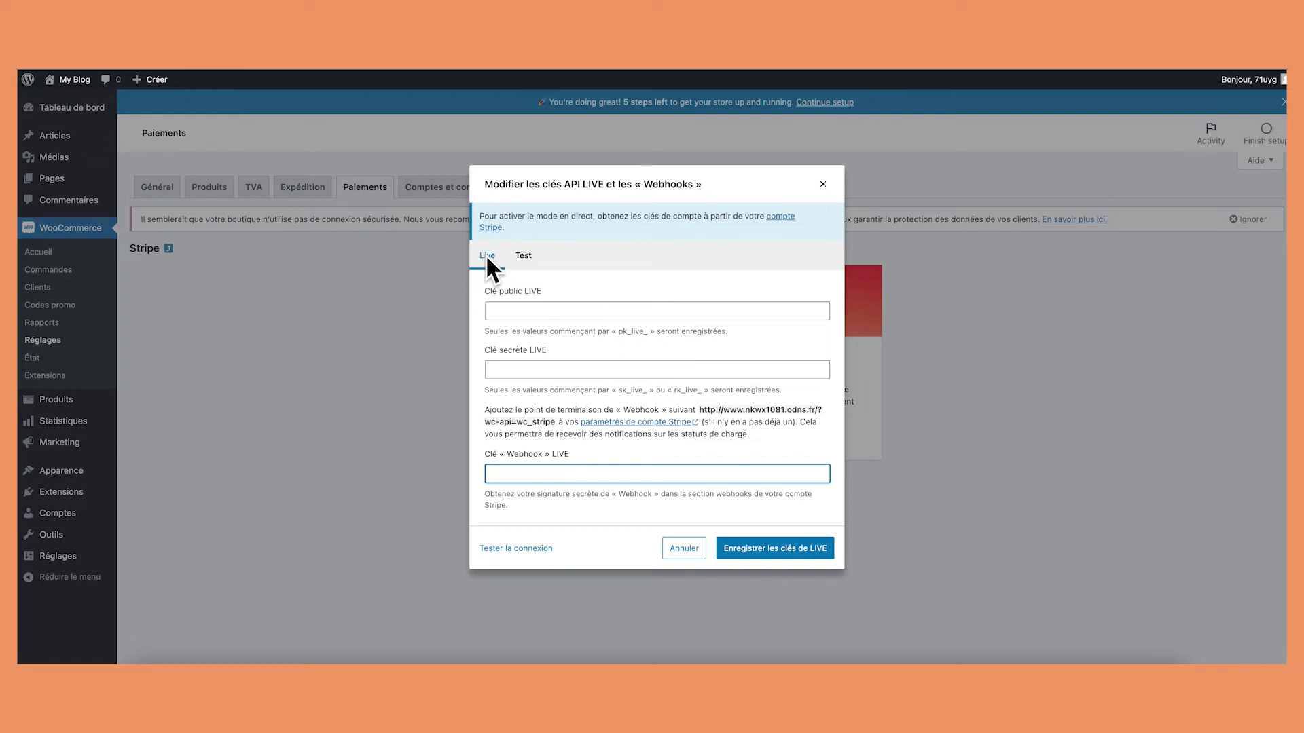
pyautogui.click(520, 258)
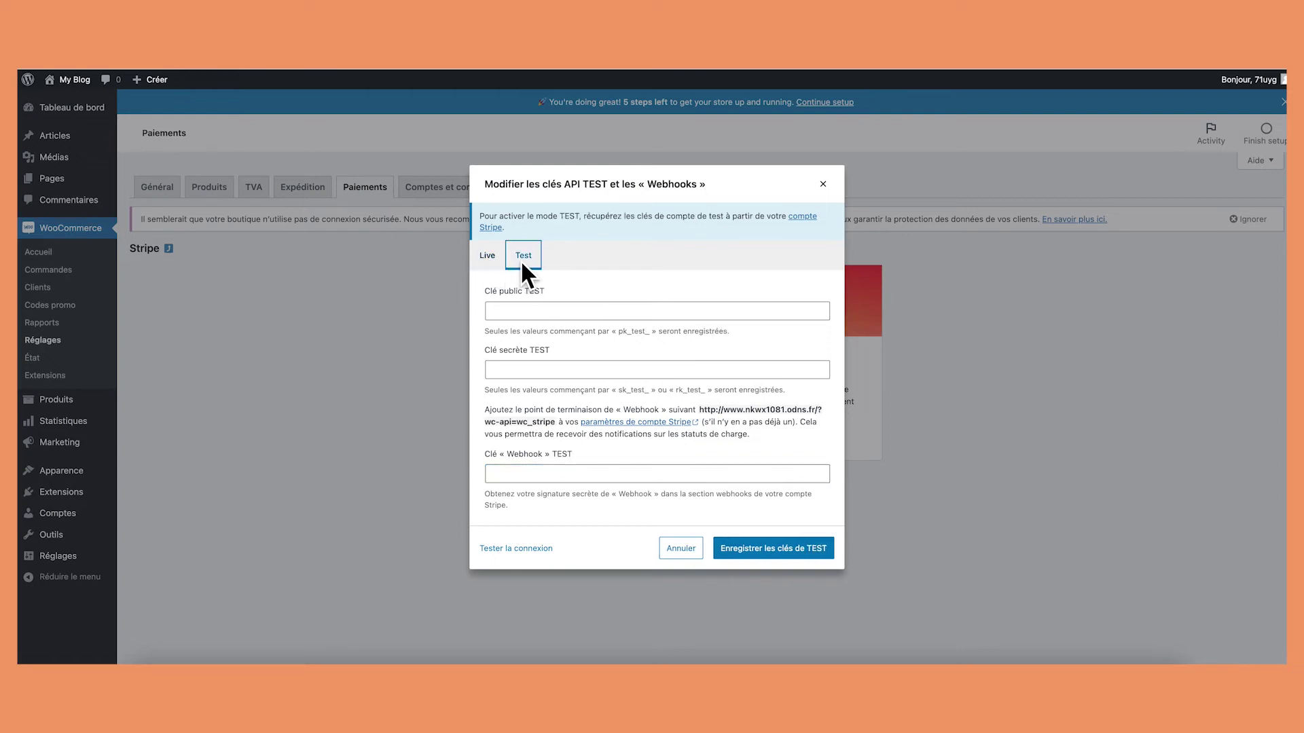
pyautogui.click(556, 317)
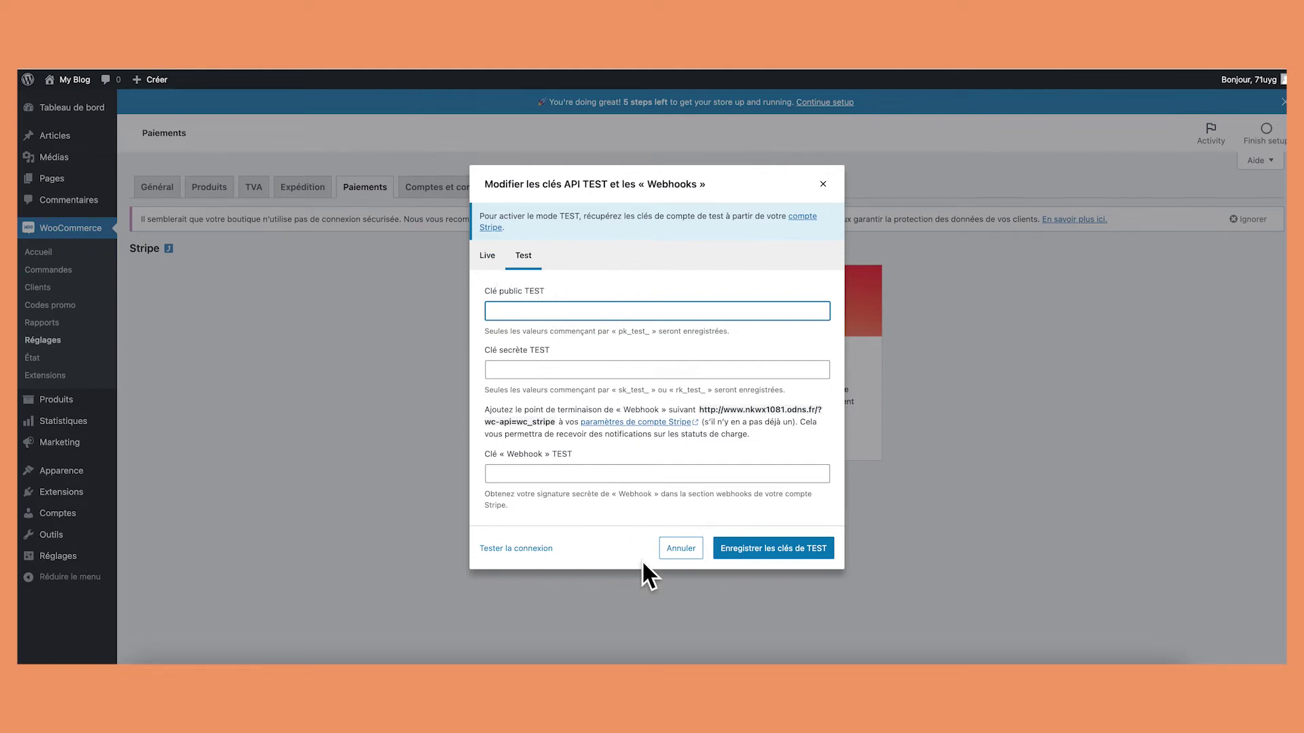
pyautogui.click(693, 558)
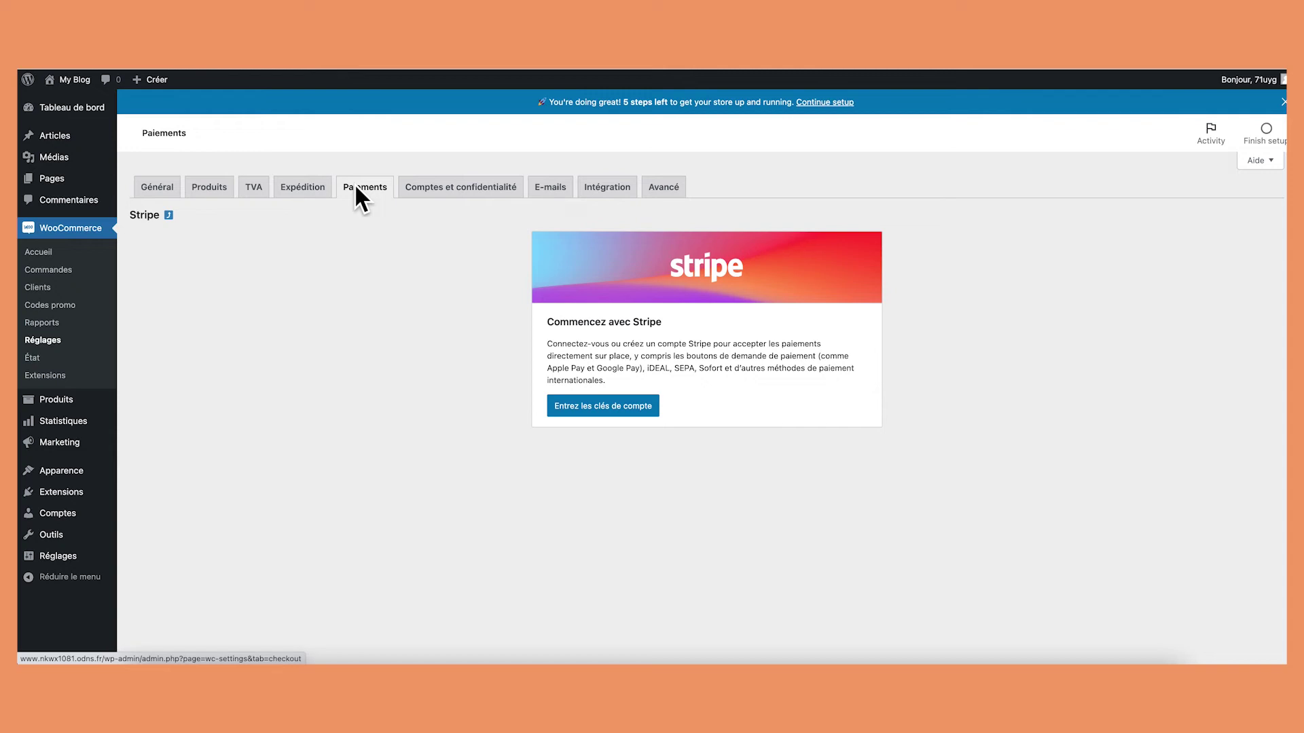
# Review the list of WooCommerce payment methods, including the Stripe methods added by the plugin
pyautogui.click(358, 190)
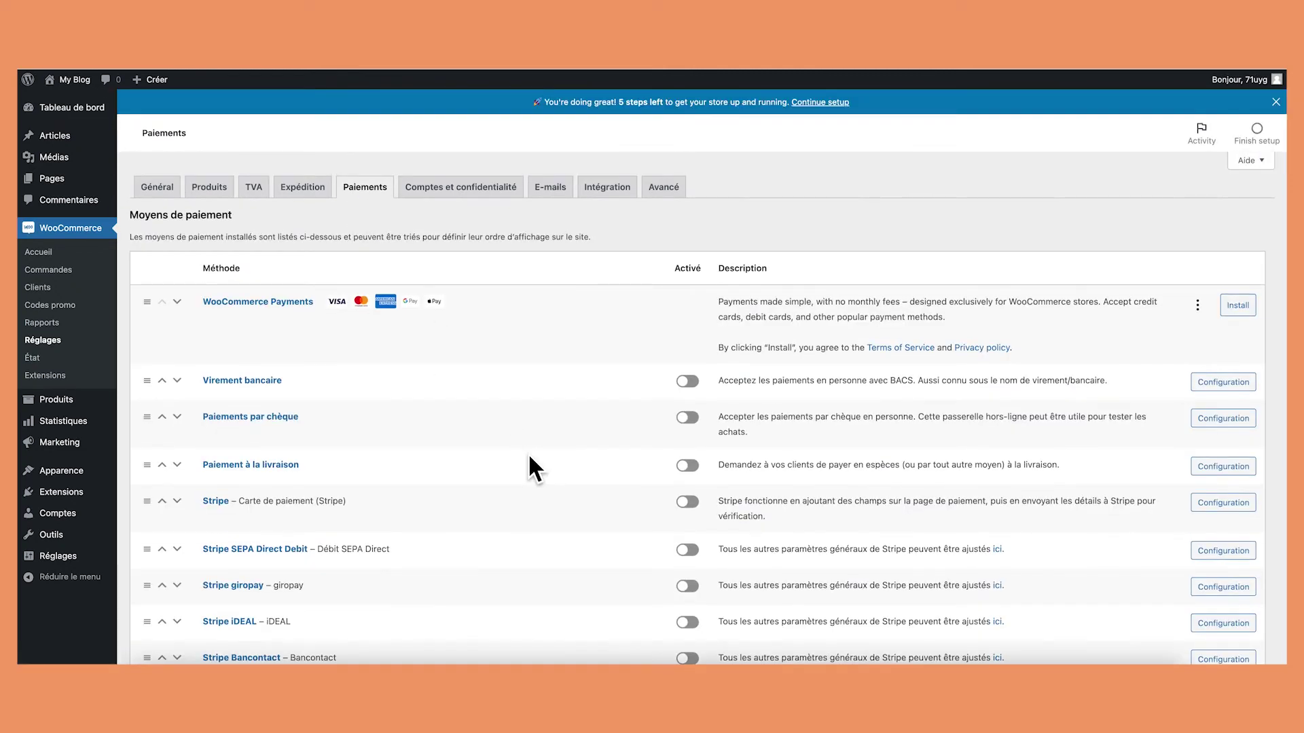
pyautogui.scroll(-5, 528, 453)
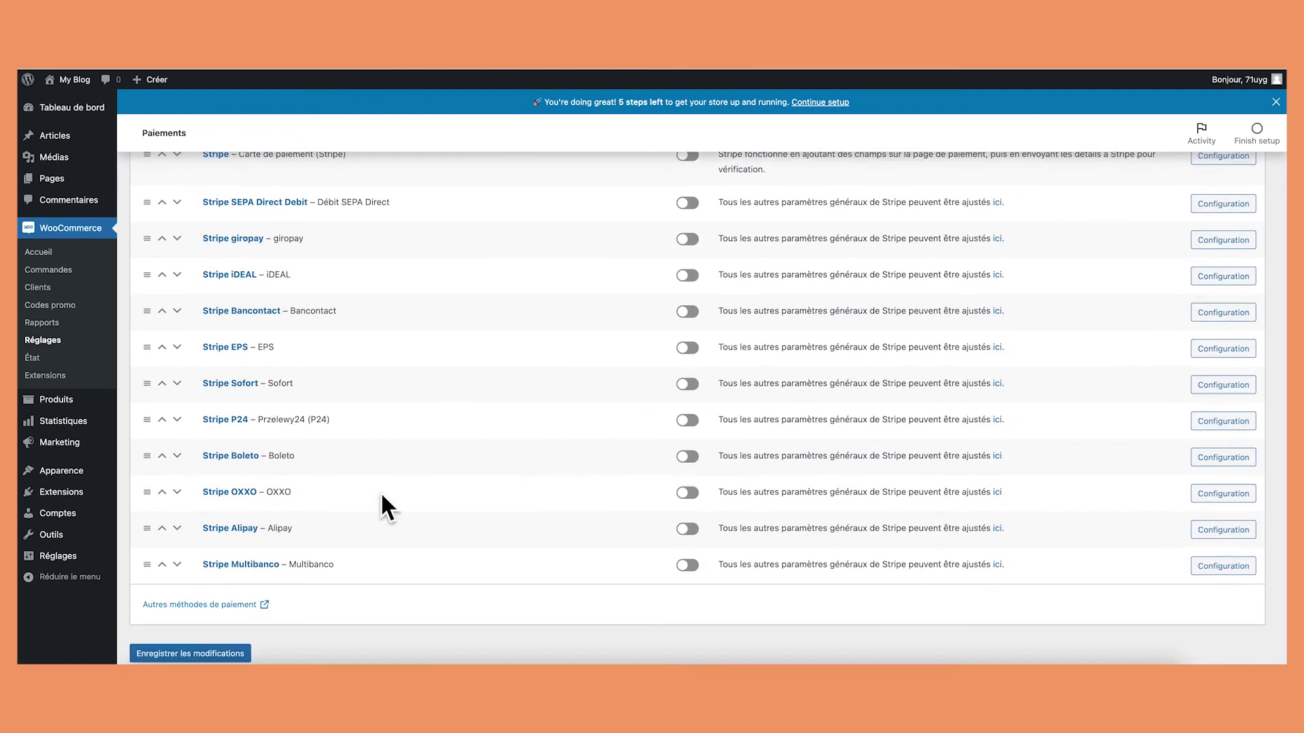
pyautogui.scroll(1, 262, 402)
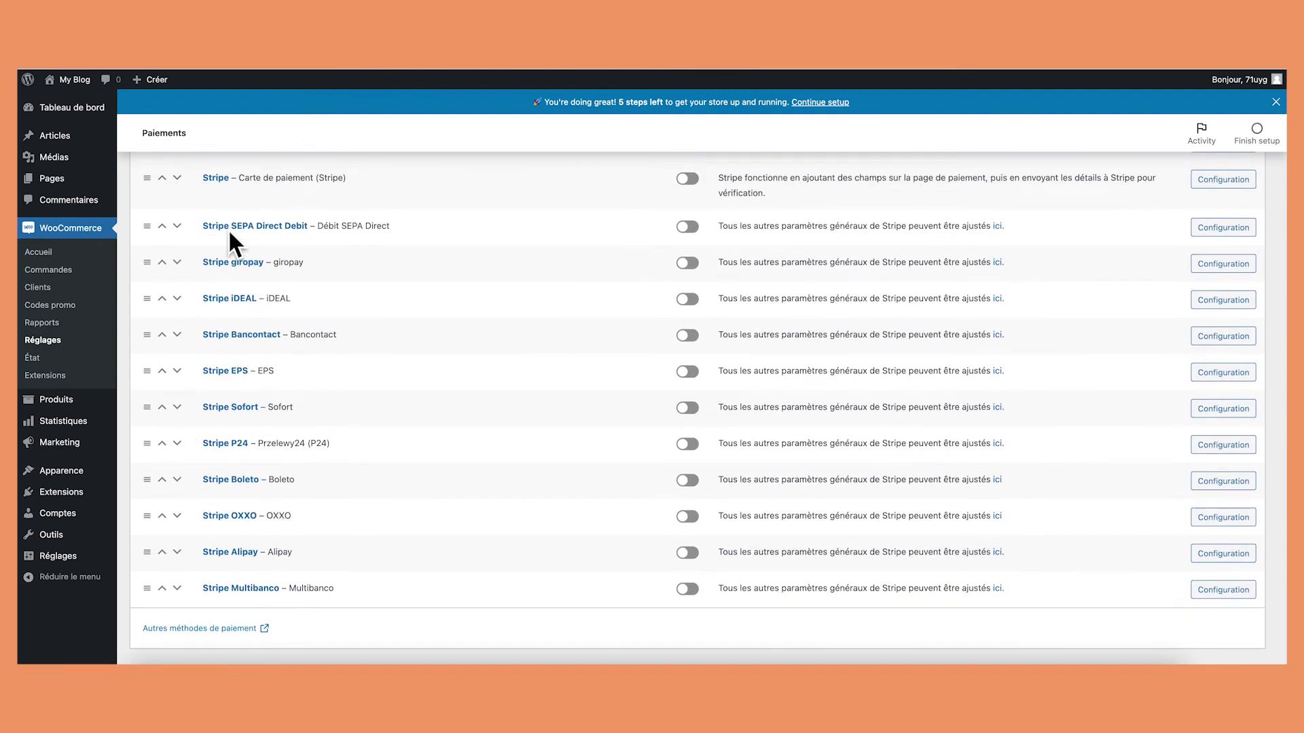
pyautogui.scroll(3, 364, 477)
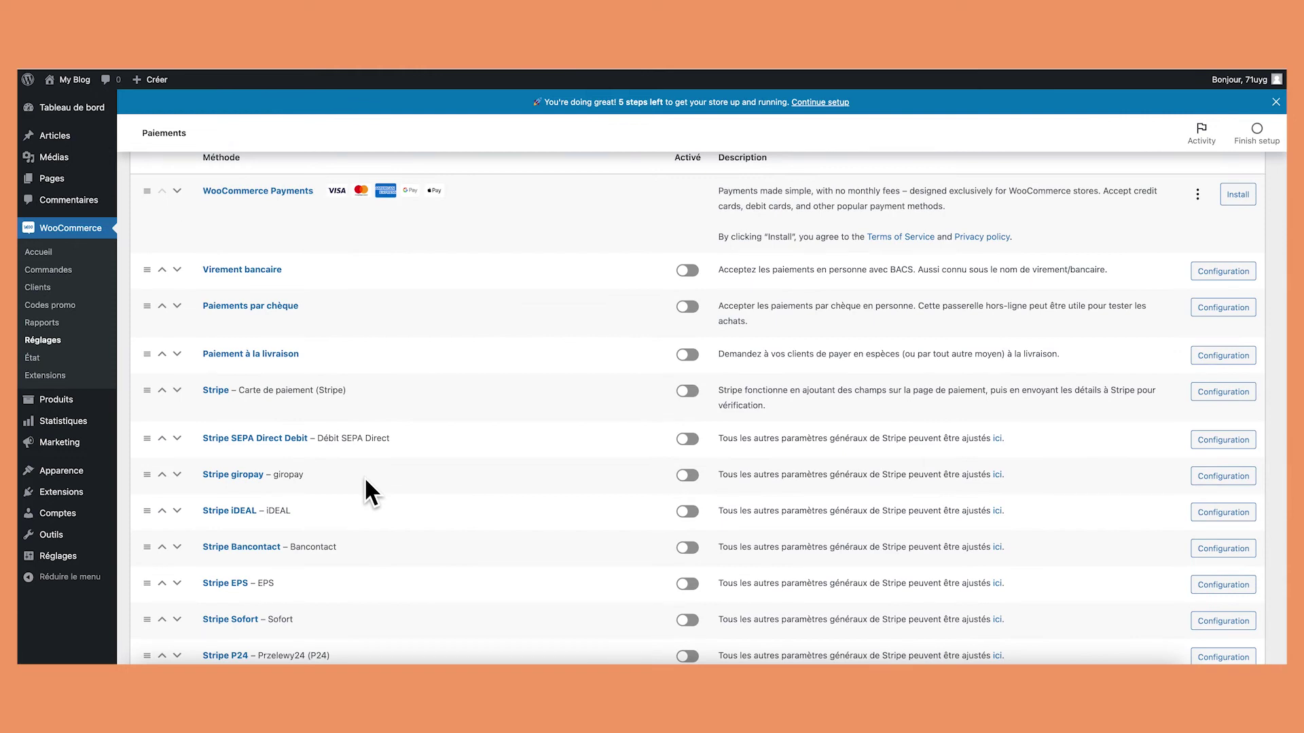
pyautogui.scroll(2, 365, 481)
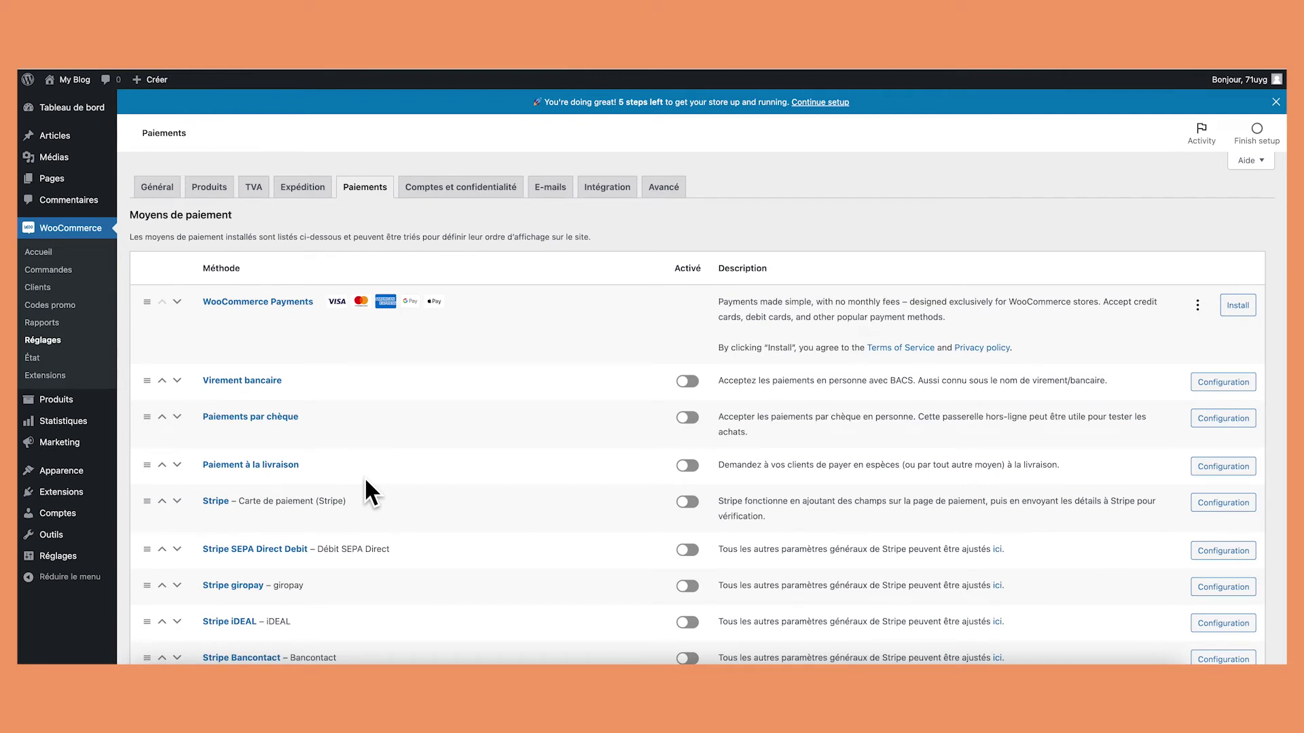
# In the accounts and privacy settings, allow customer login during checkout and account creation at checkout and on the "Mon compte" page
pyautogui.click(448, 184)
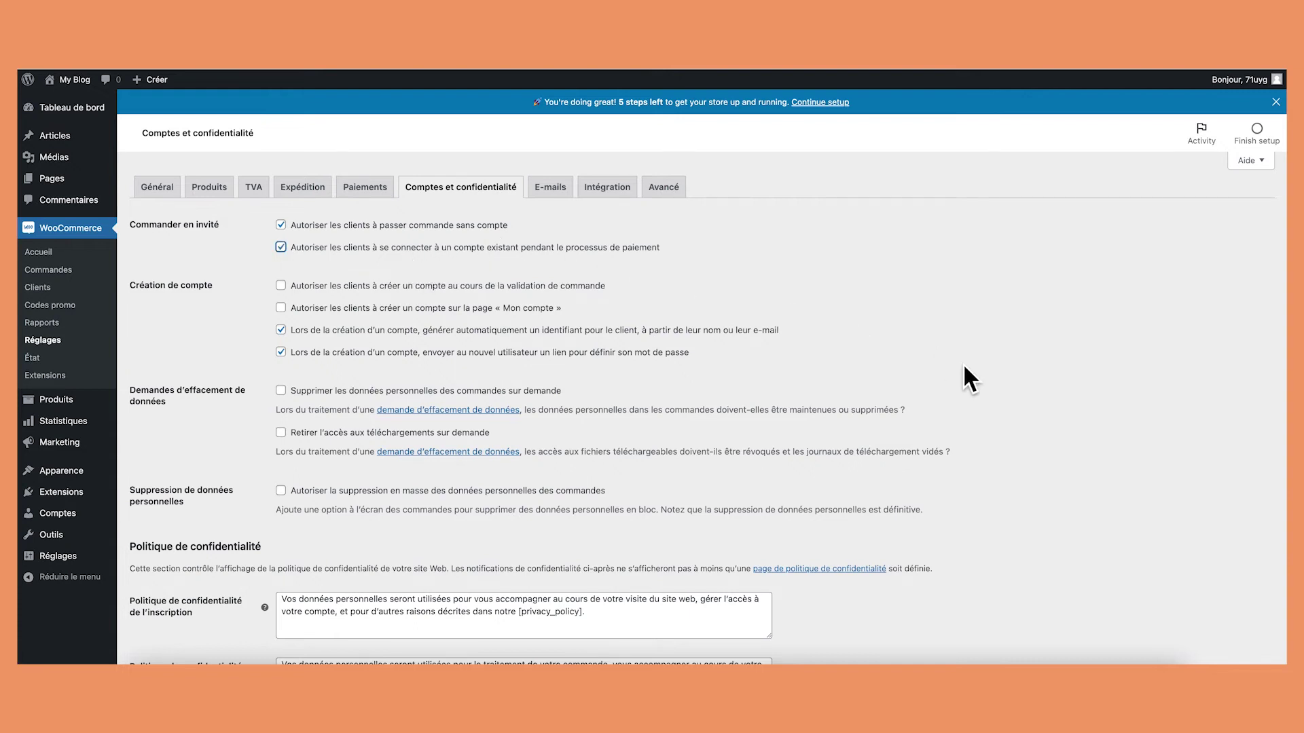
pyautogui.scroll(-2, 964, 367)
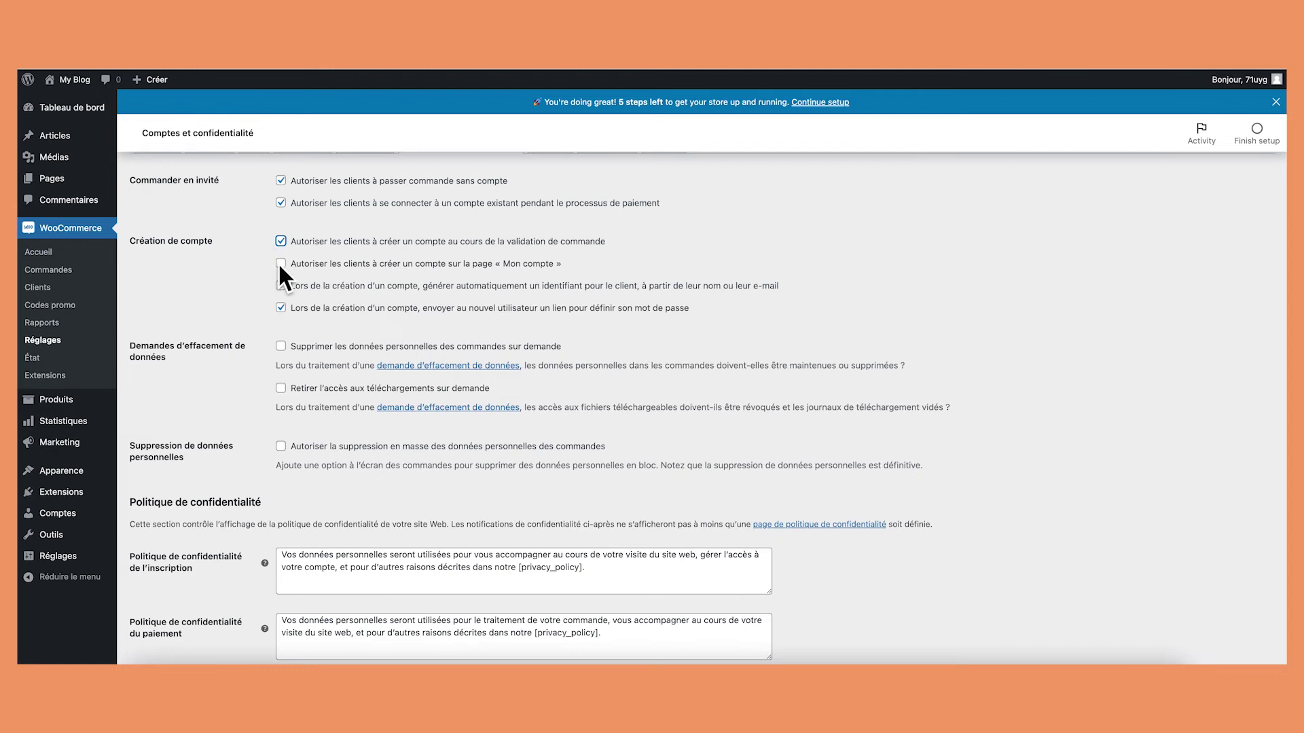
pyautogui.click(816, 326)
pyautogui.scroll(-1, 816, 326)
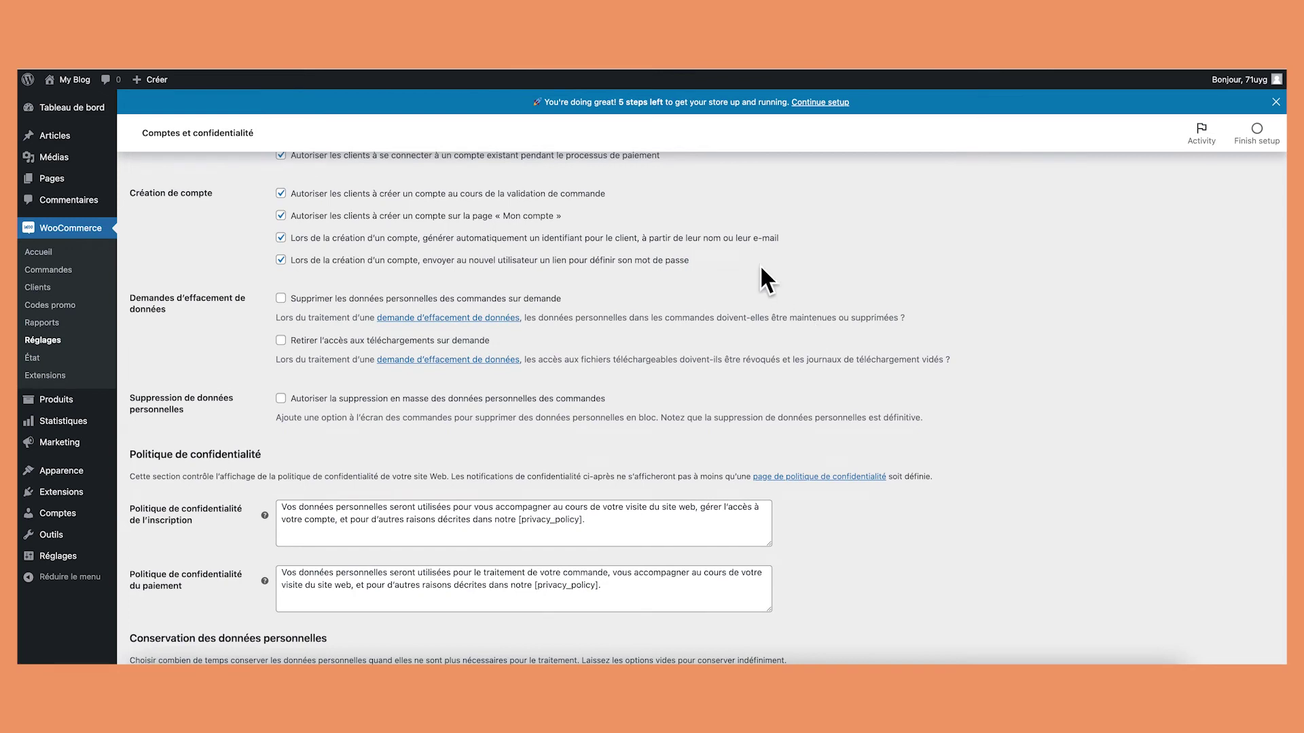
# Enable removing personal data from orders and withdrawing download access on request, and save the accounts and privacy settings
pyautogui.scroll(-1, 786, 398)
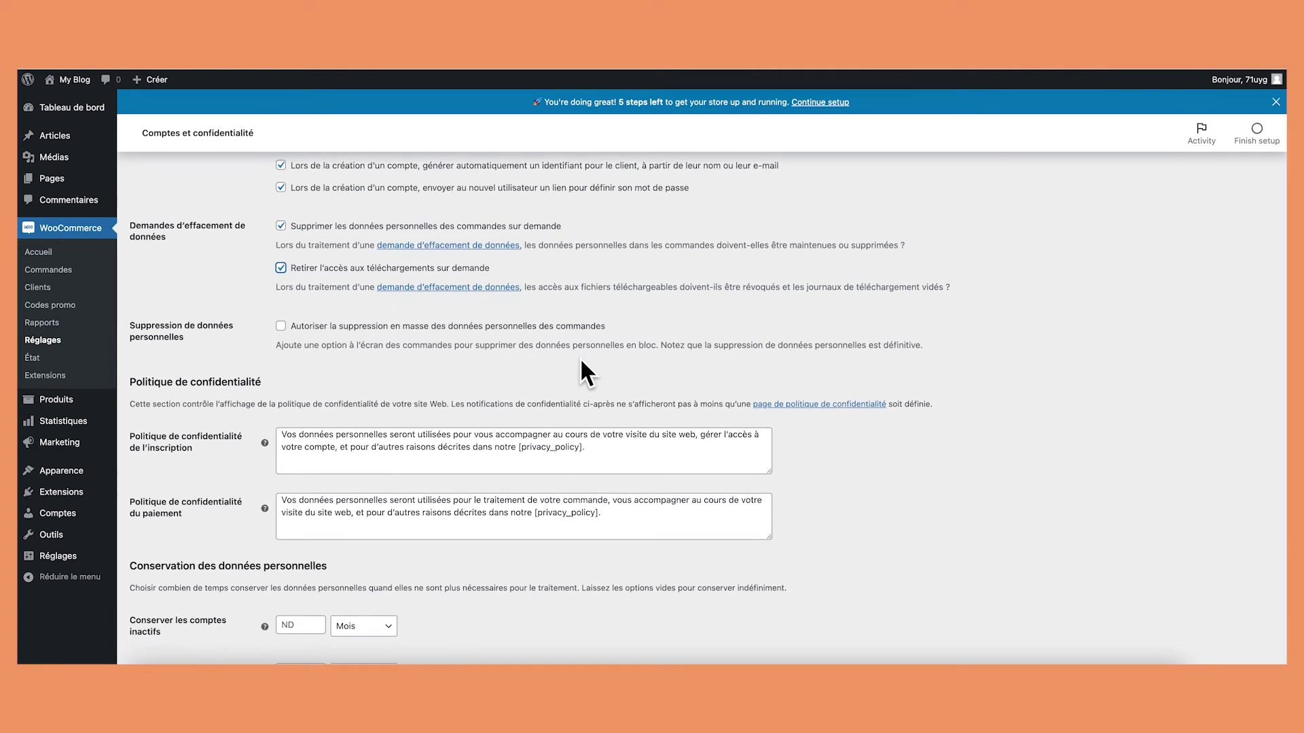
pyautogui.scroll(-1, 582, 361)
pyautogui.scroll(-1, 581, 362)
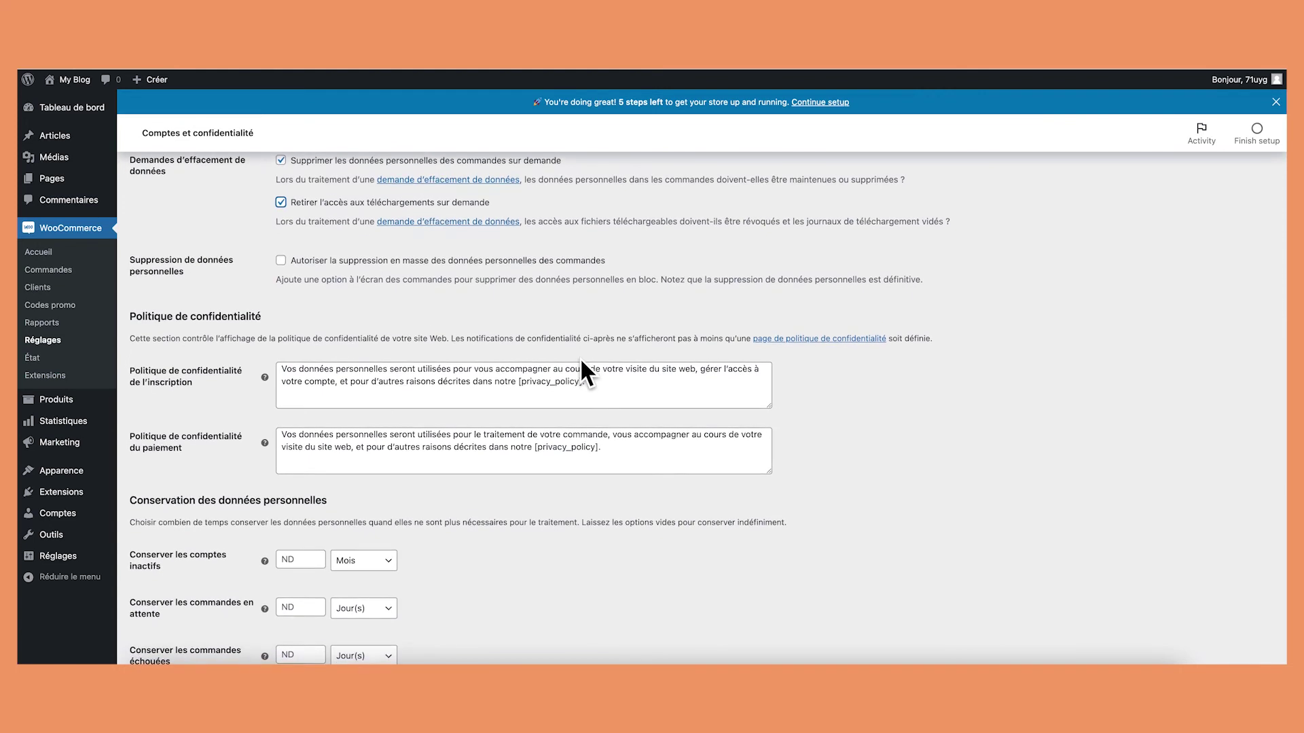
pyautogui.scroll(-1, 585, 370)
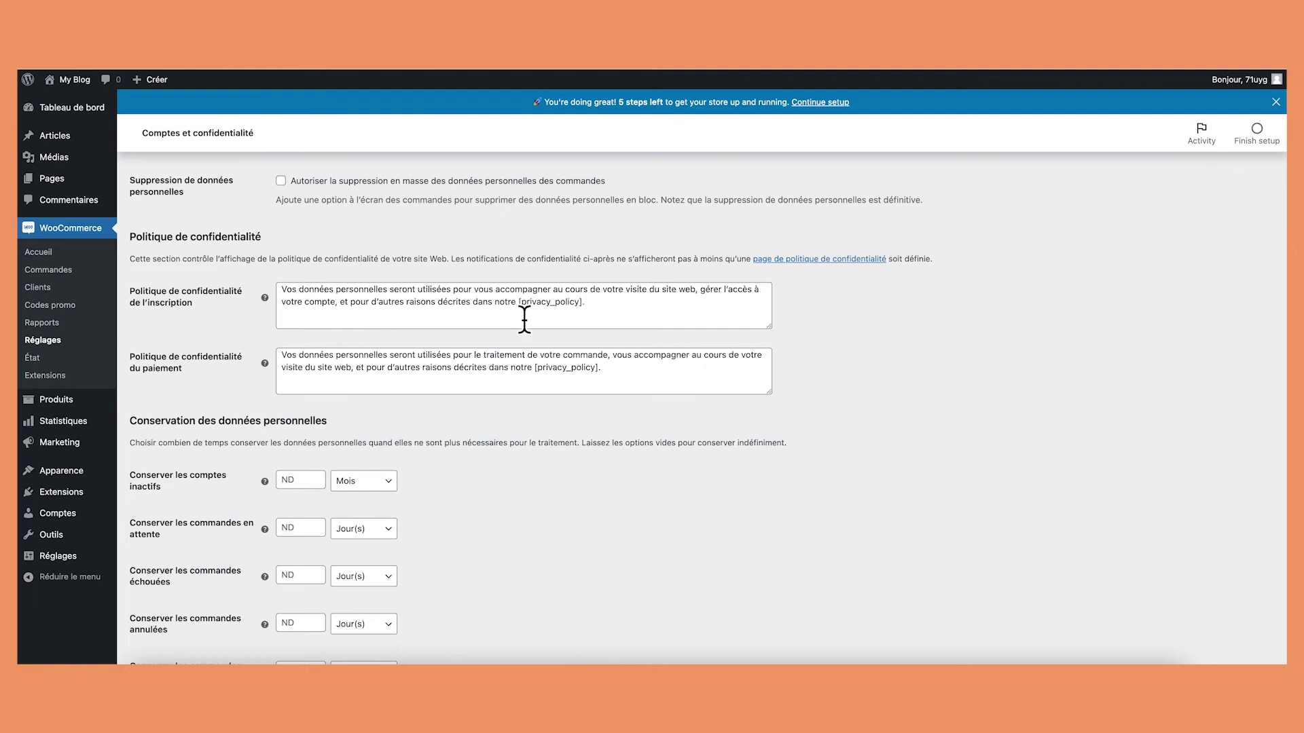
pyautogui.click(453, 377)
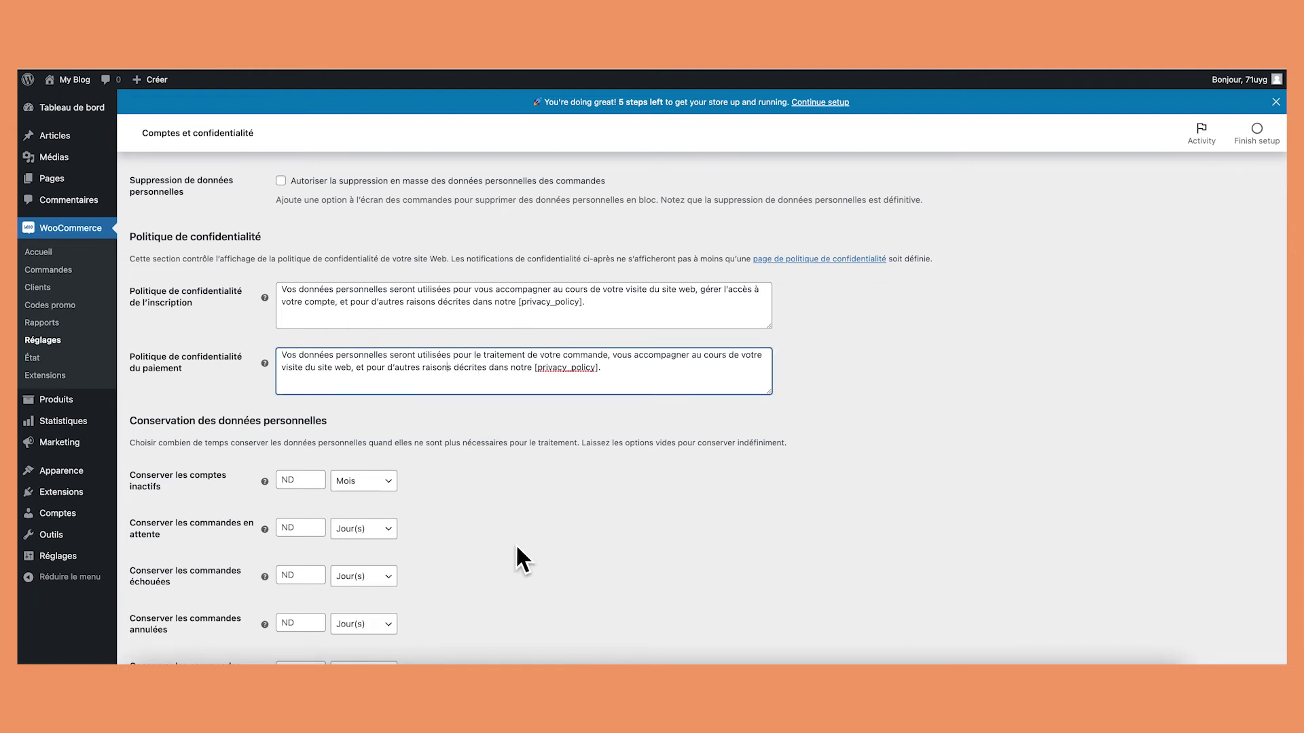
pyautogui.scroll(-3, 502, 526)
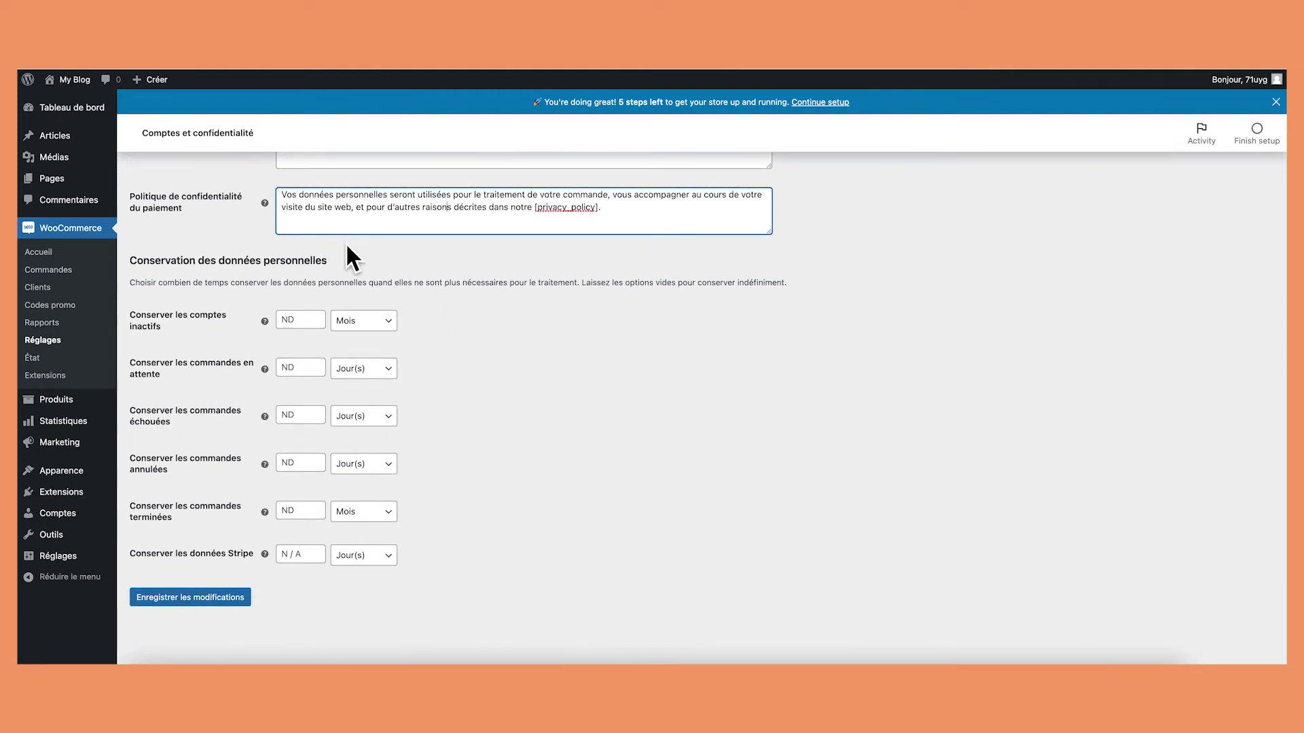
pyautogui.click(249, 597)
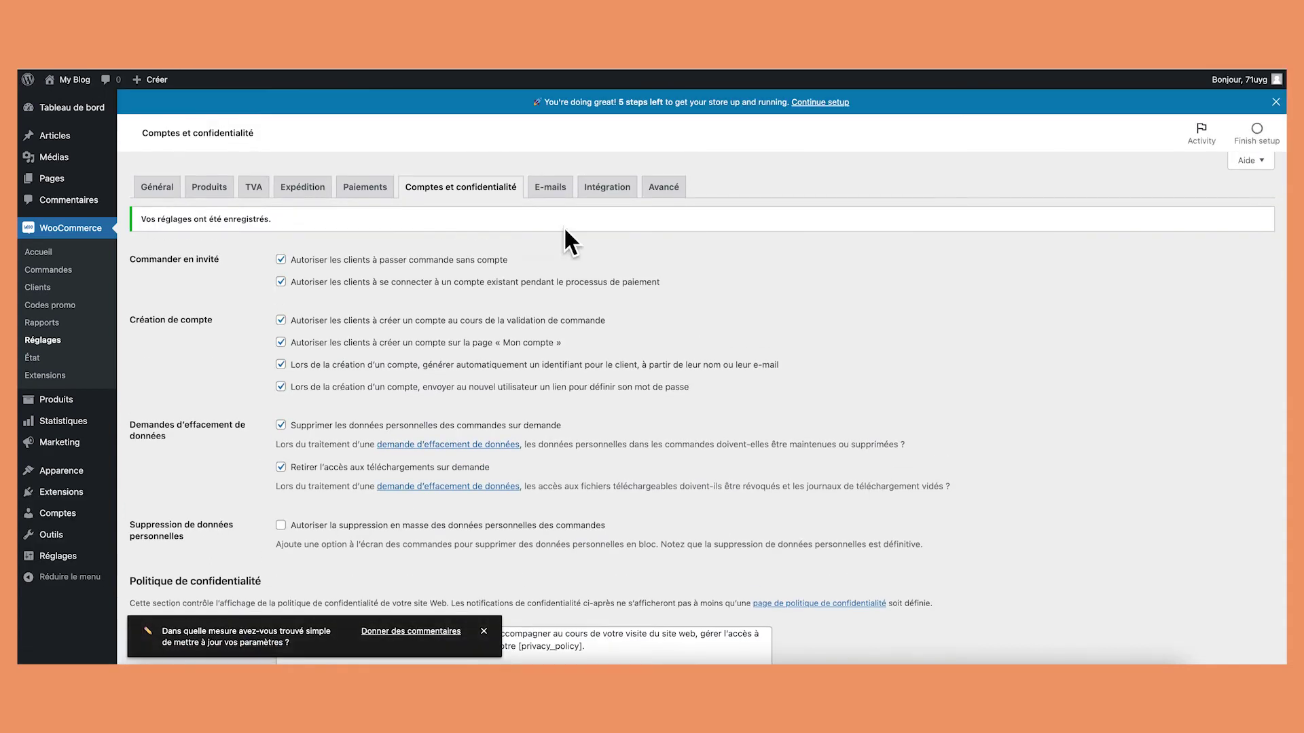
# Examine the list of WooCommerce e-mail notifications and their recipients
pyautogui.click(555, 191)
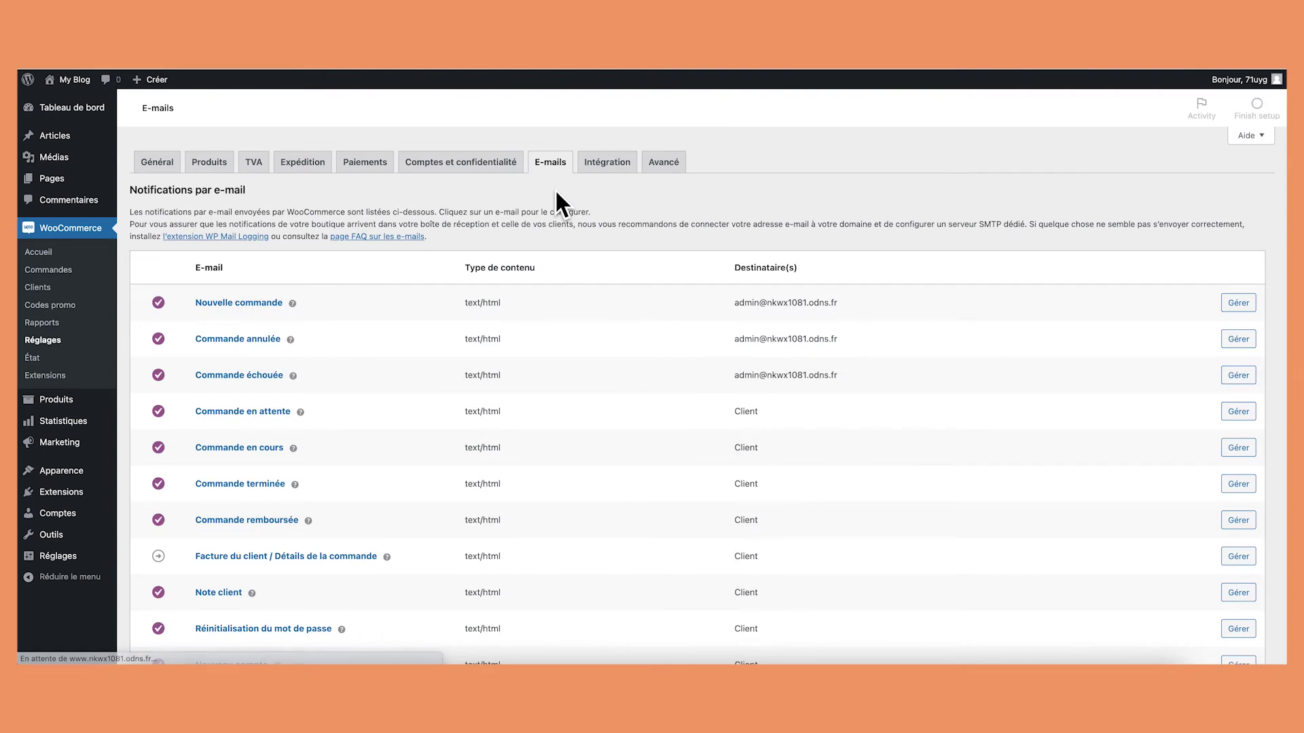
pyautogui.scroll(-2, 582, 329)
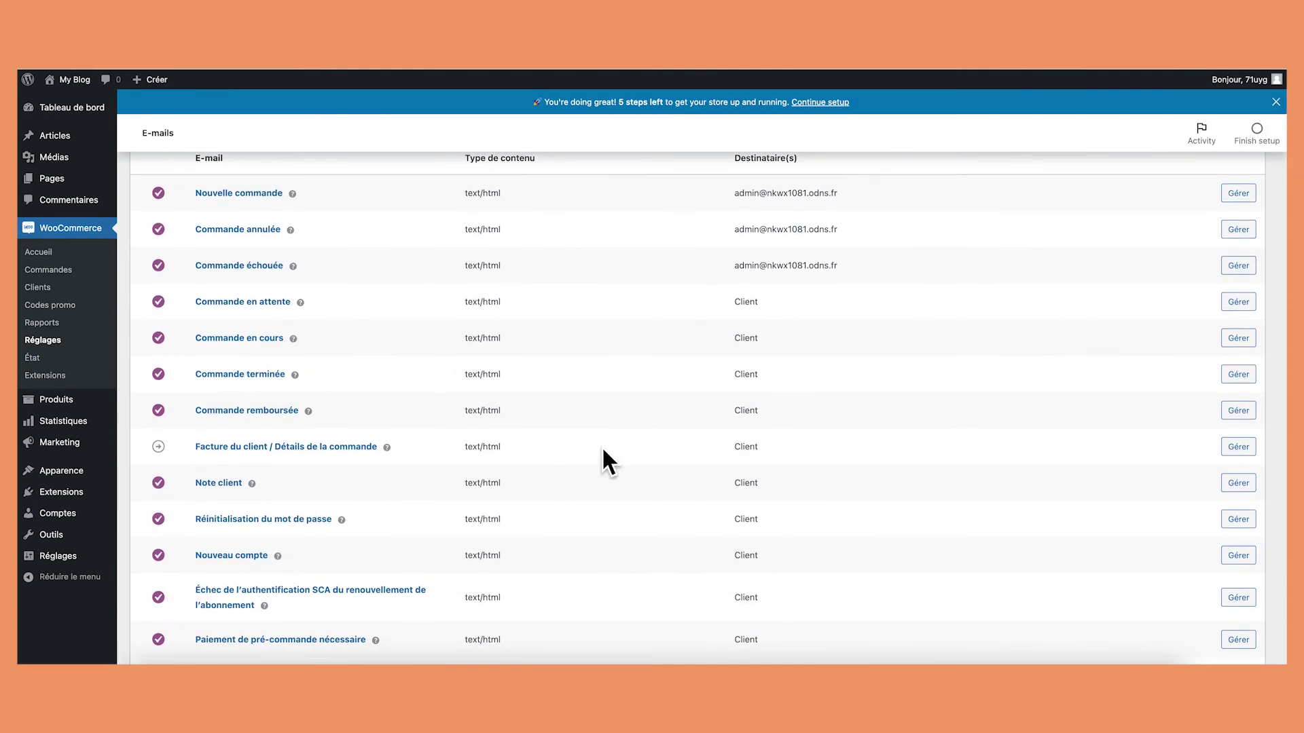
pyautogui.scroll(-1, 602, 446)
pyautogui.scroll(3, 602, 447)
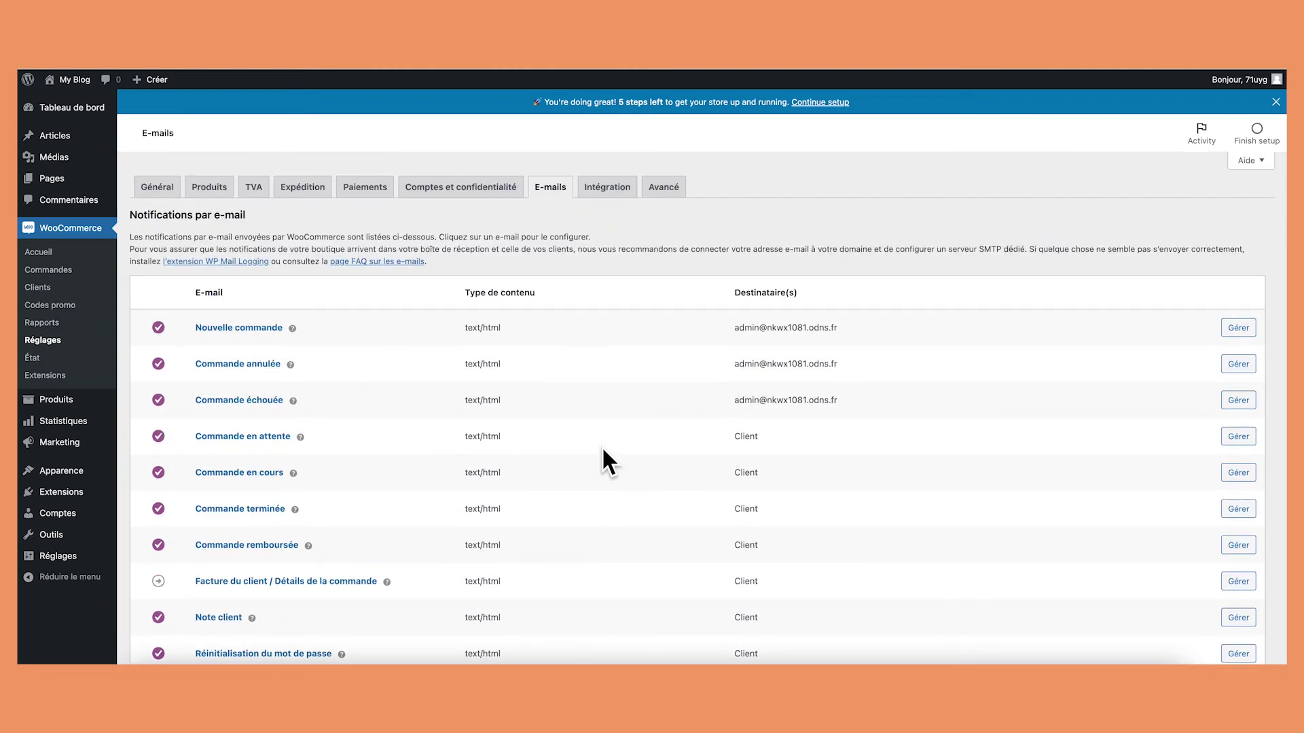
pyautogui.scroll(-3, 603, 451)
pyautogui.scroll(-1, 603, 451)
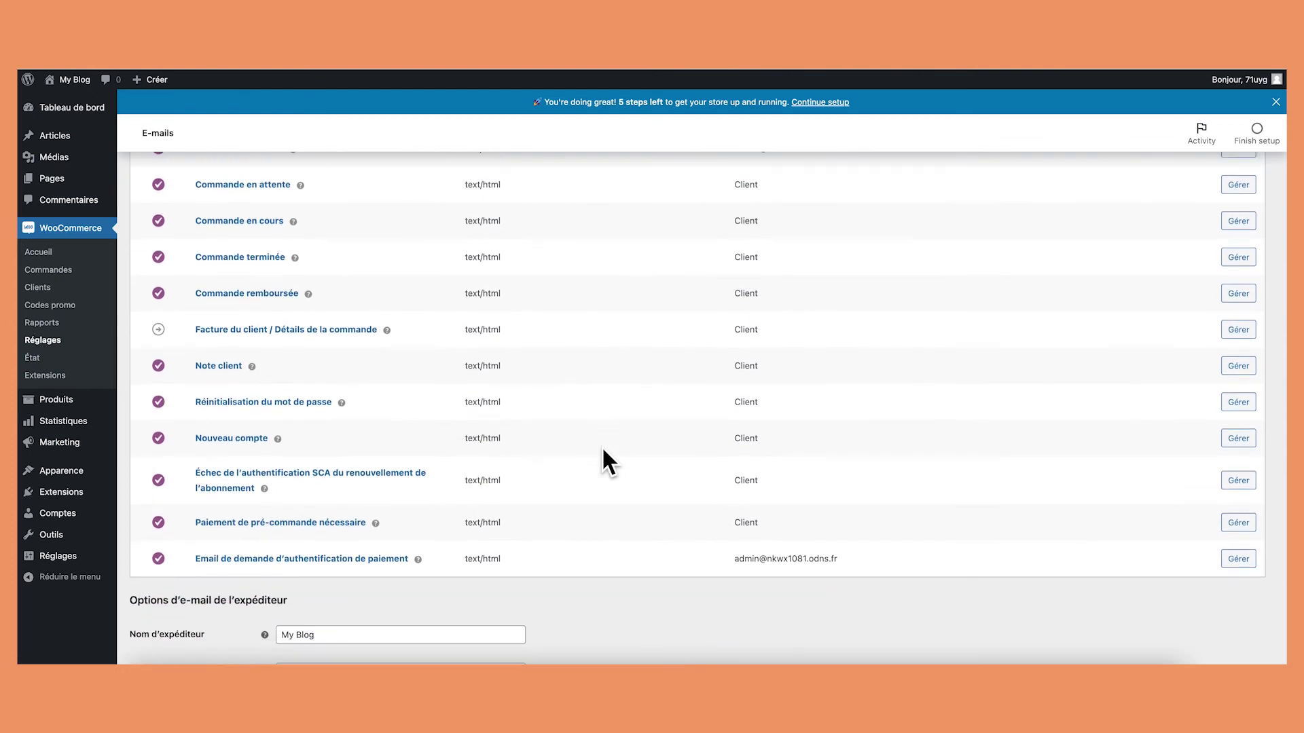
pyautogui.scroll(4, 603, 450)
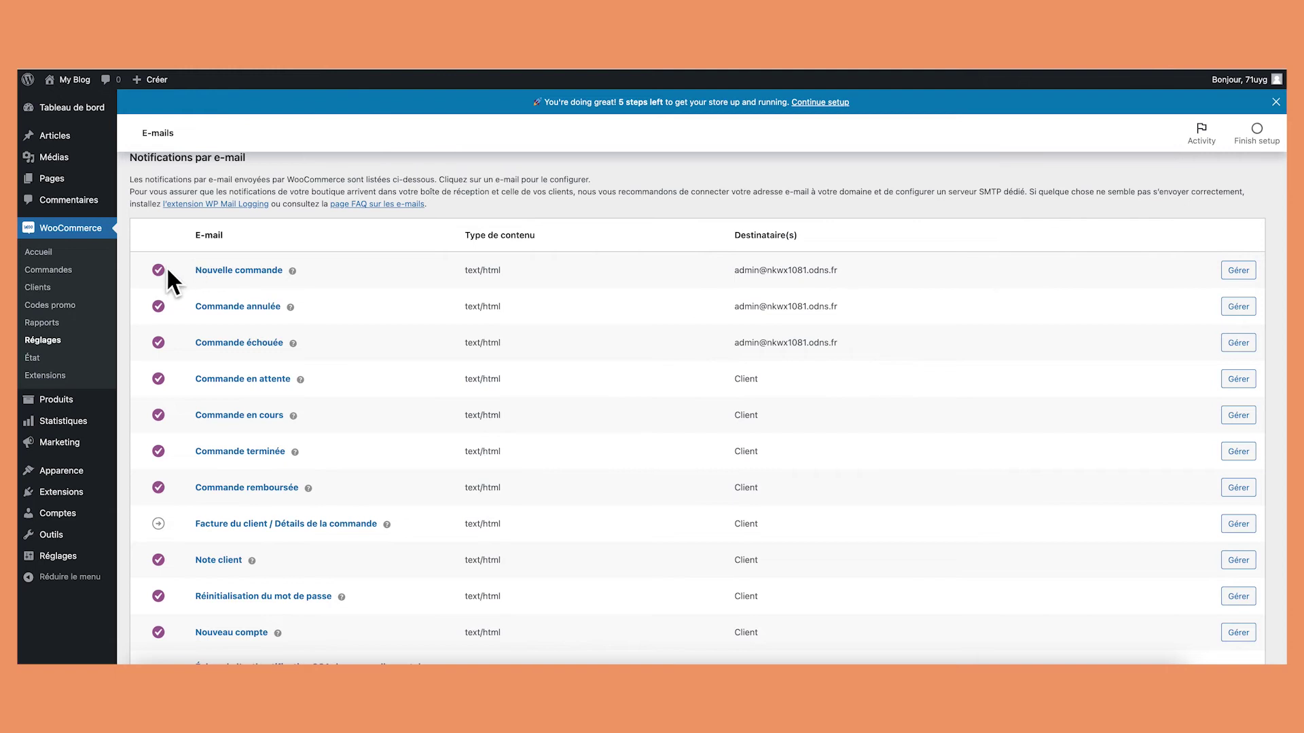
# Disable the "Nouvelle commande" e-mail notification, save the change and return to the notification list
pyautogui.click(244, 269)
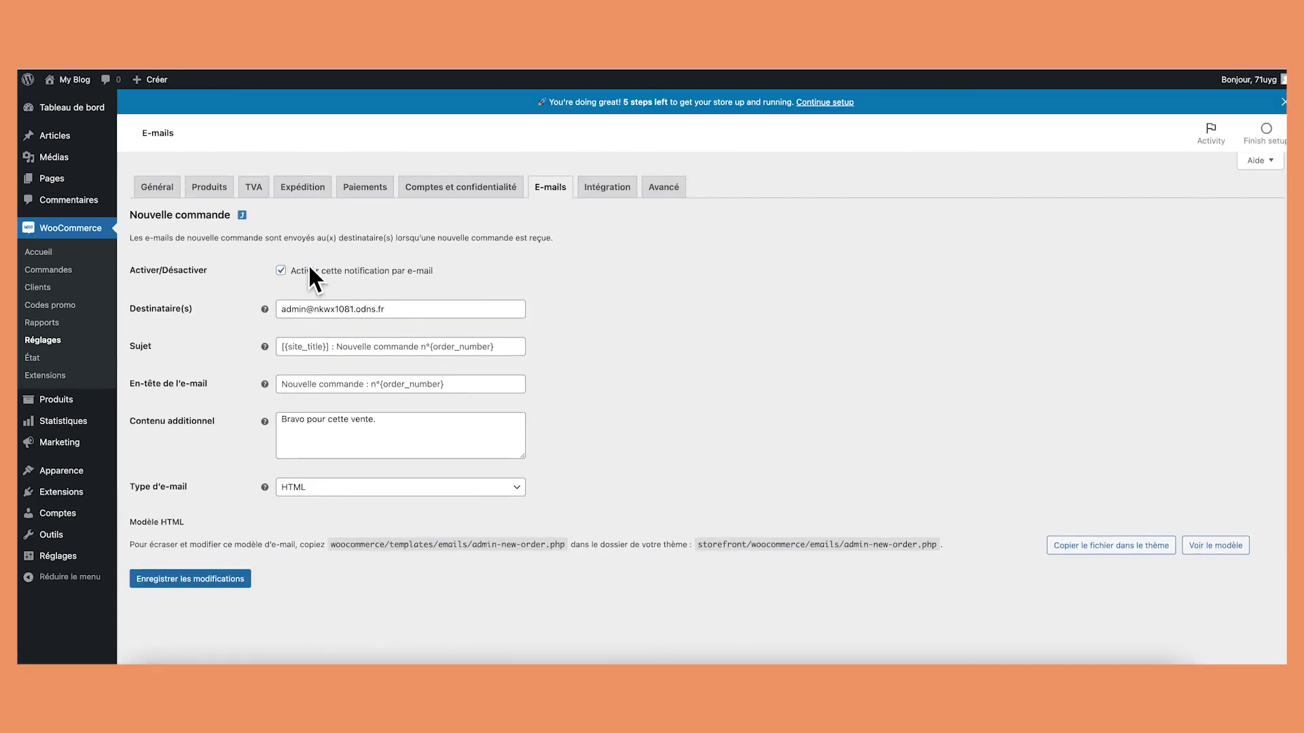
pyautogui.click(278, 269)
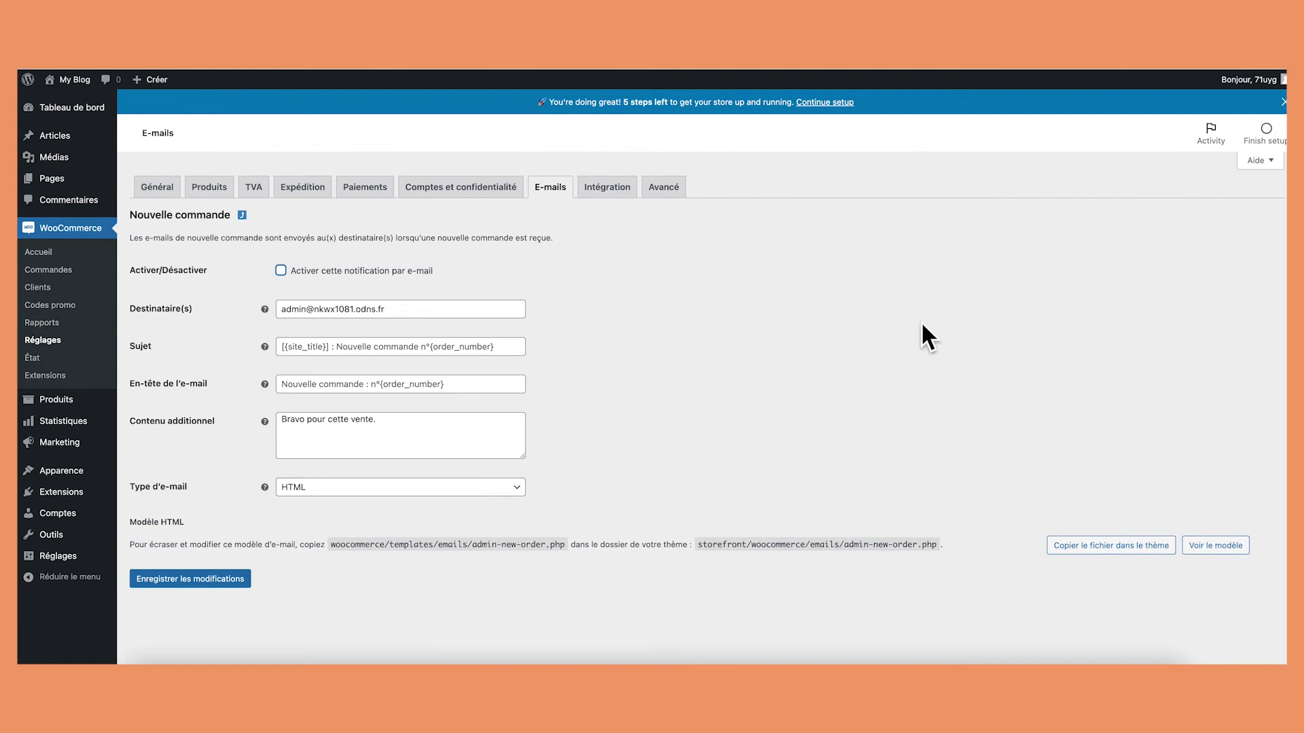
pyautogui.click(241, 580)
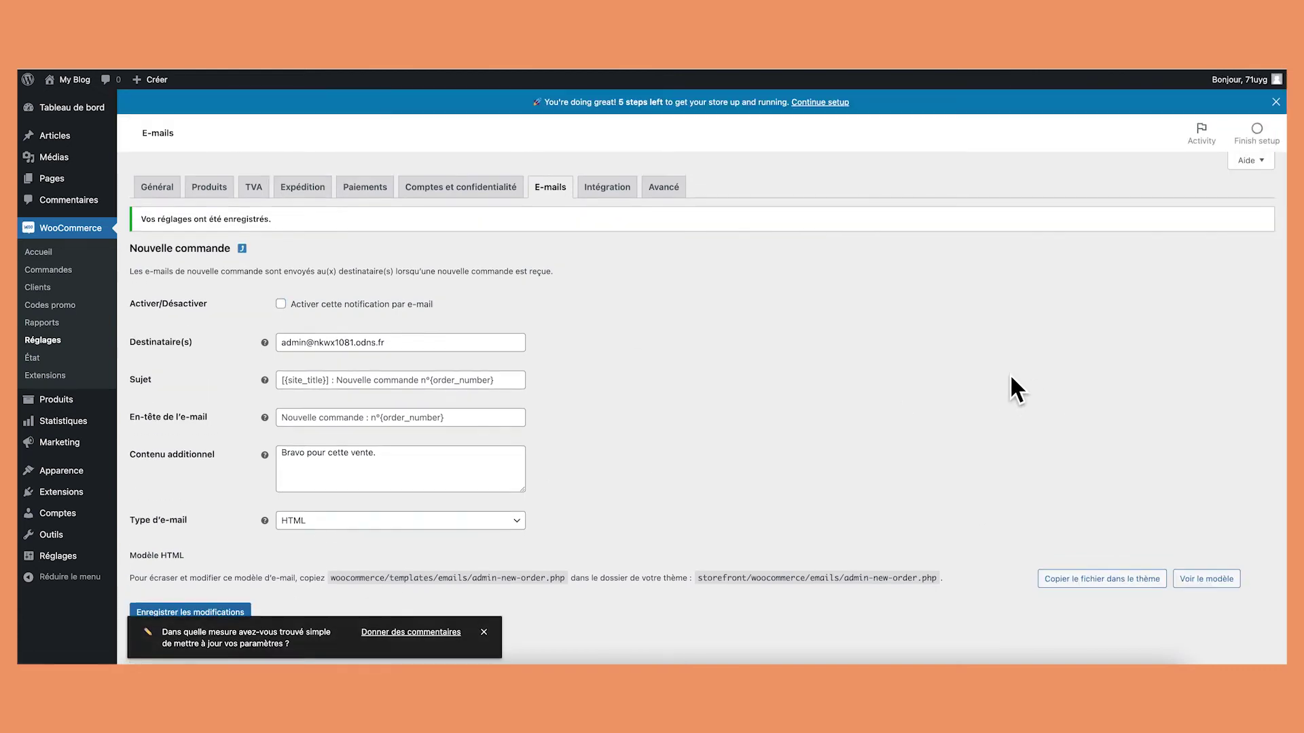
pyautogui.click(552, 190)
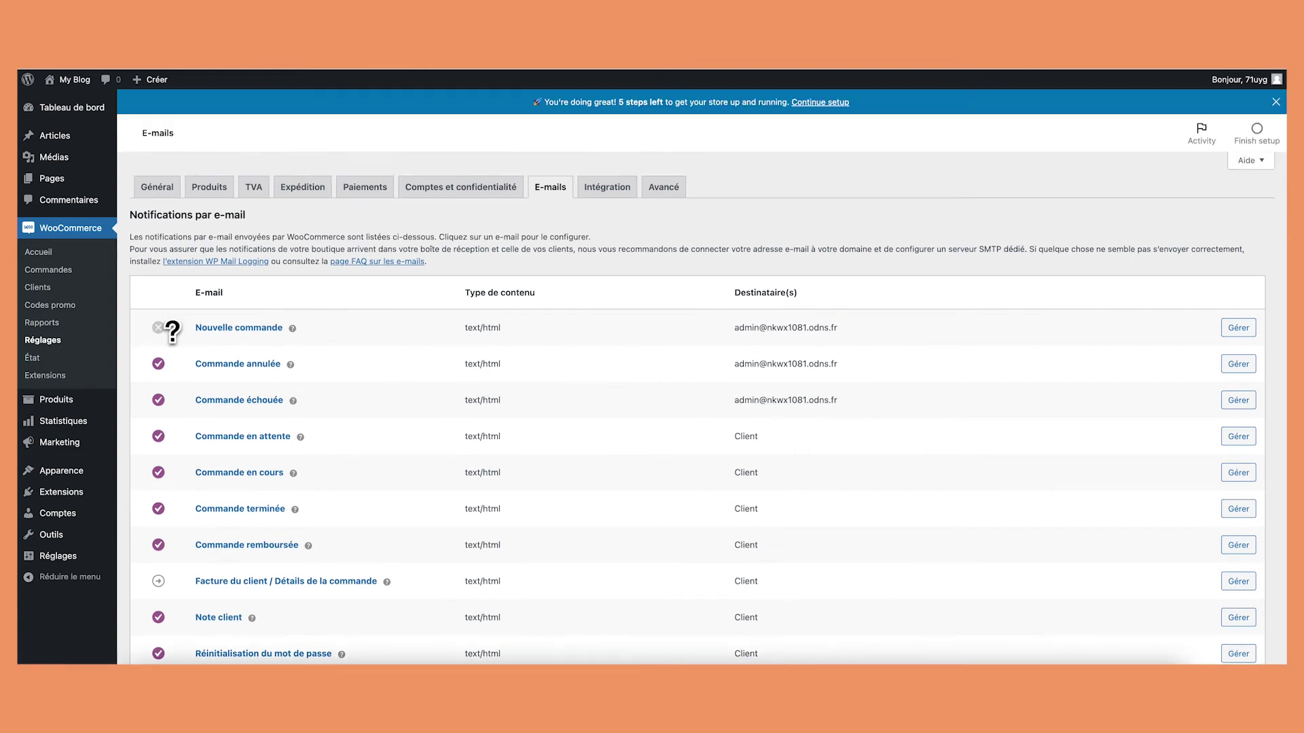
# Re-enable the "Nouvelle commande" e-mail notification and save its settings
pyautogui.click(254, 328)
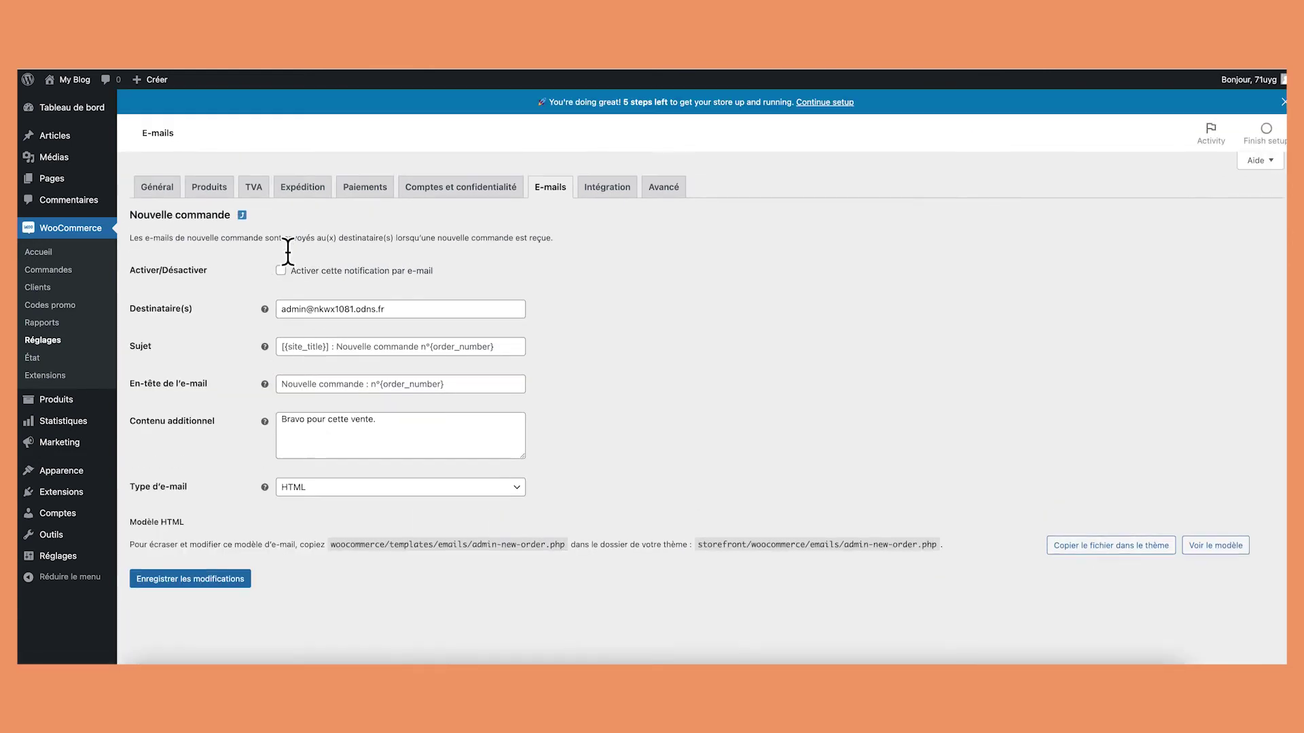
pyautogui.click(221, 578)
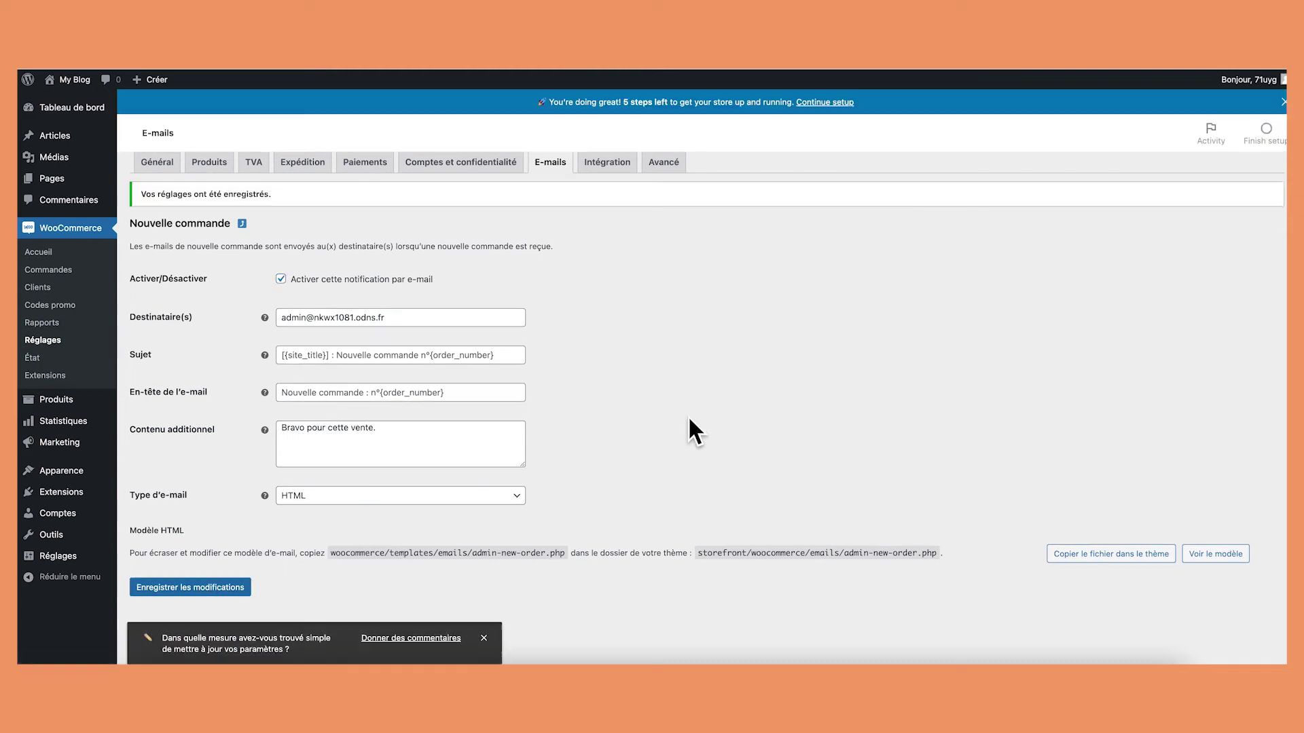
pyautogui.click(542, 190)
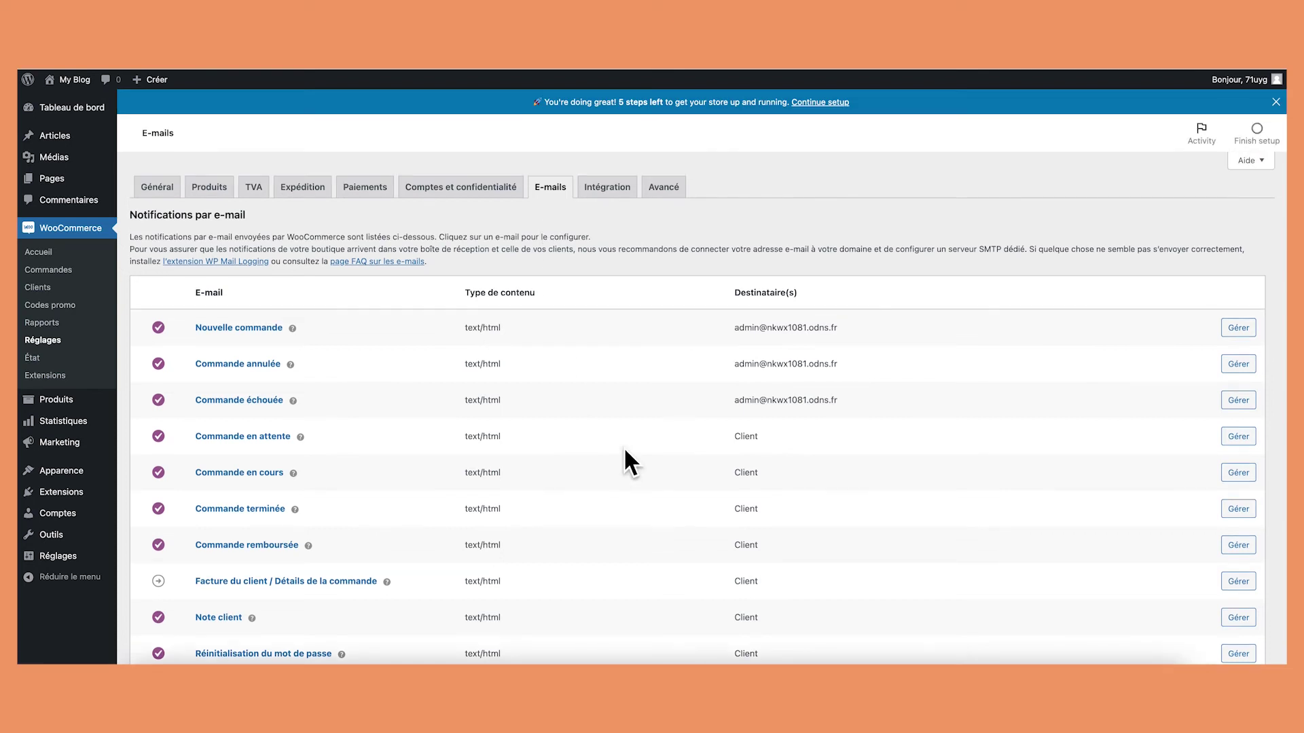
# Examine the "Commande en attente" e-mail's settings and HTML template code, and view the MaxMind geolocation integration settings
pyautogui.scroll(-3, 624, 446)
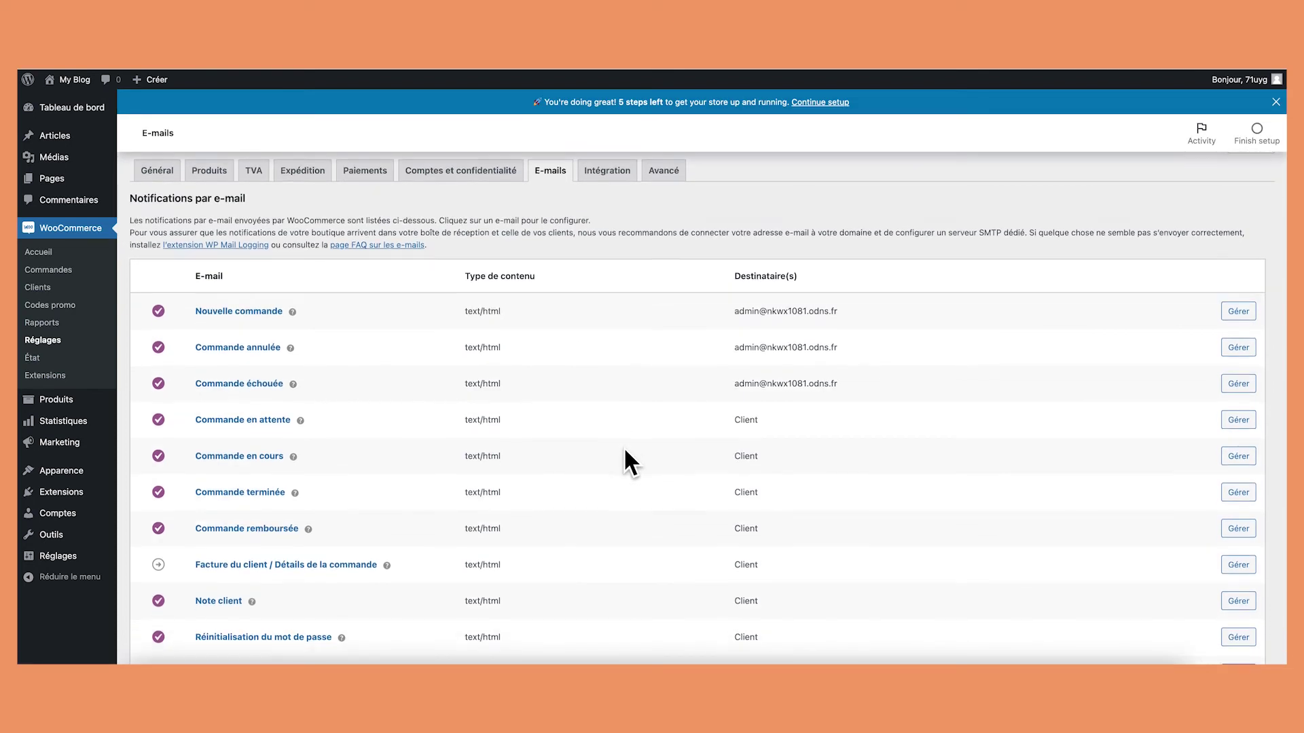
pyautogui.click(239, 333)
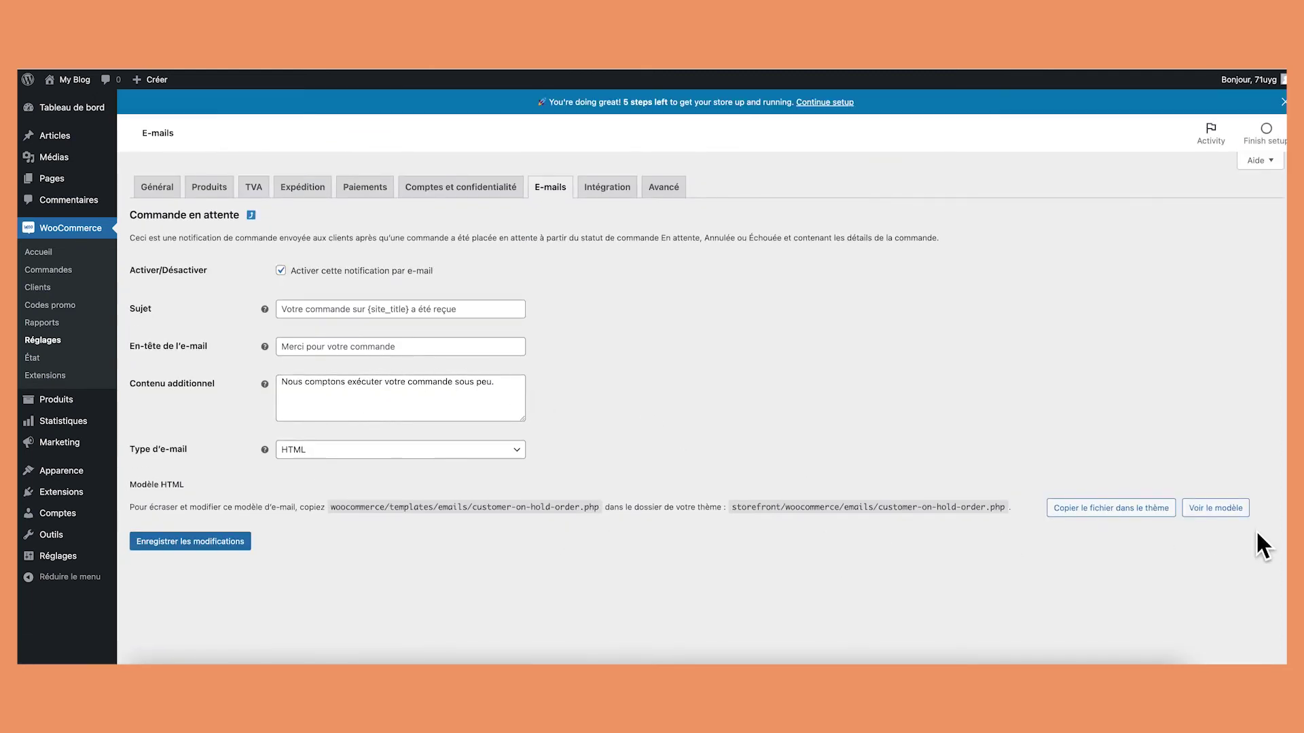
pyautogui.click(1215, 508)
pyautogui.scroll(-5, 903, 470)
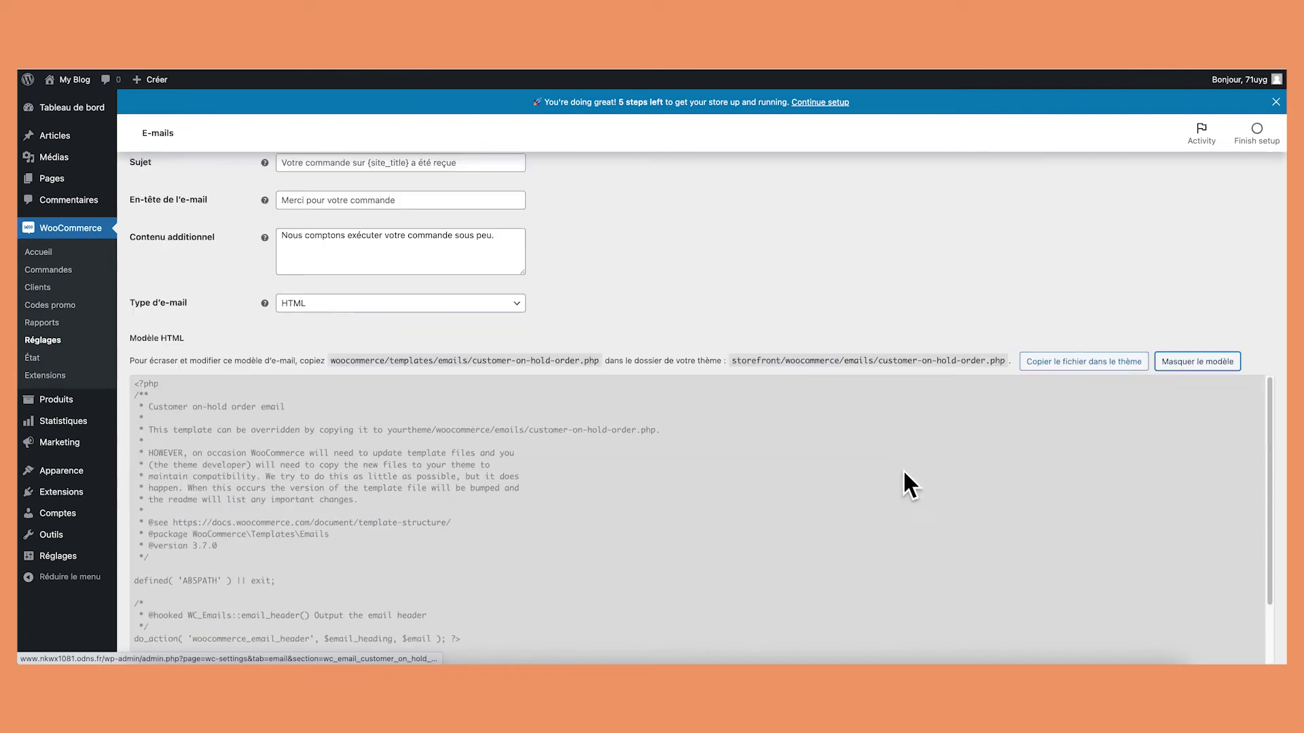
pyautogui.scroll(-8, 446, 405)
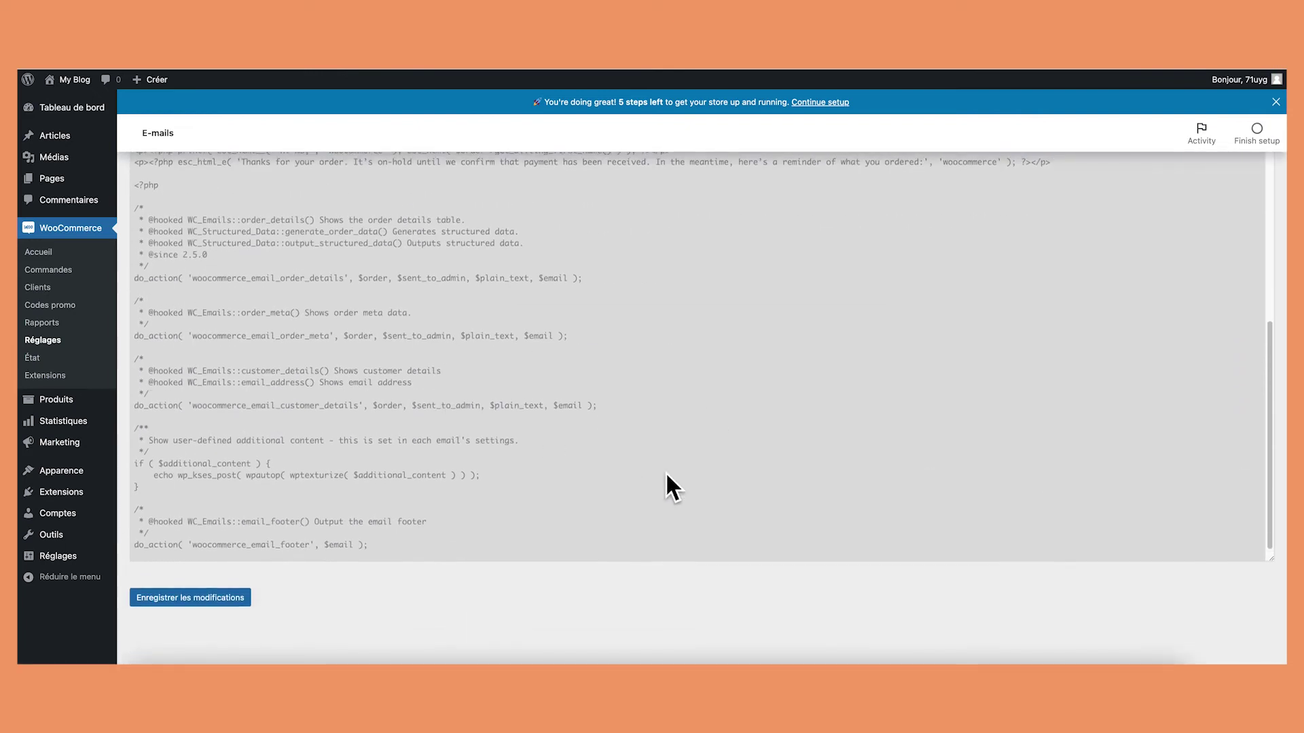
pyautogui.scroll(10, 666, 471)
pyautogui.scroll(5, 727, 441)
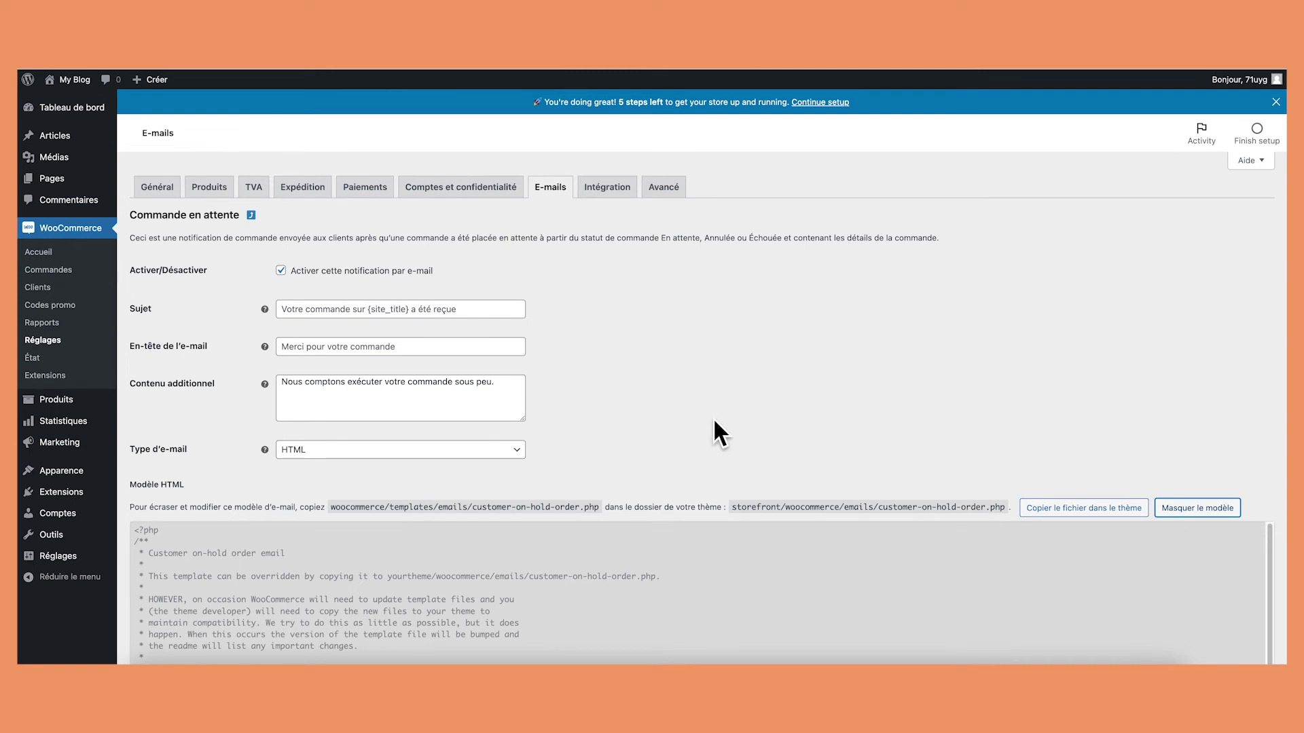
pyautogui.click(556, 178)
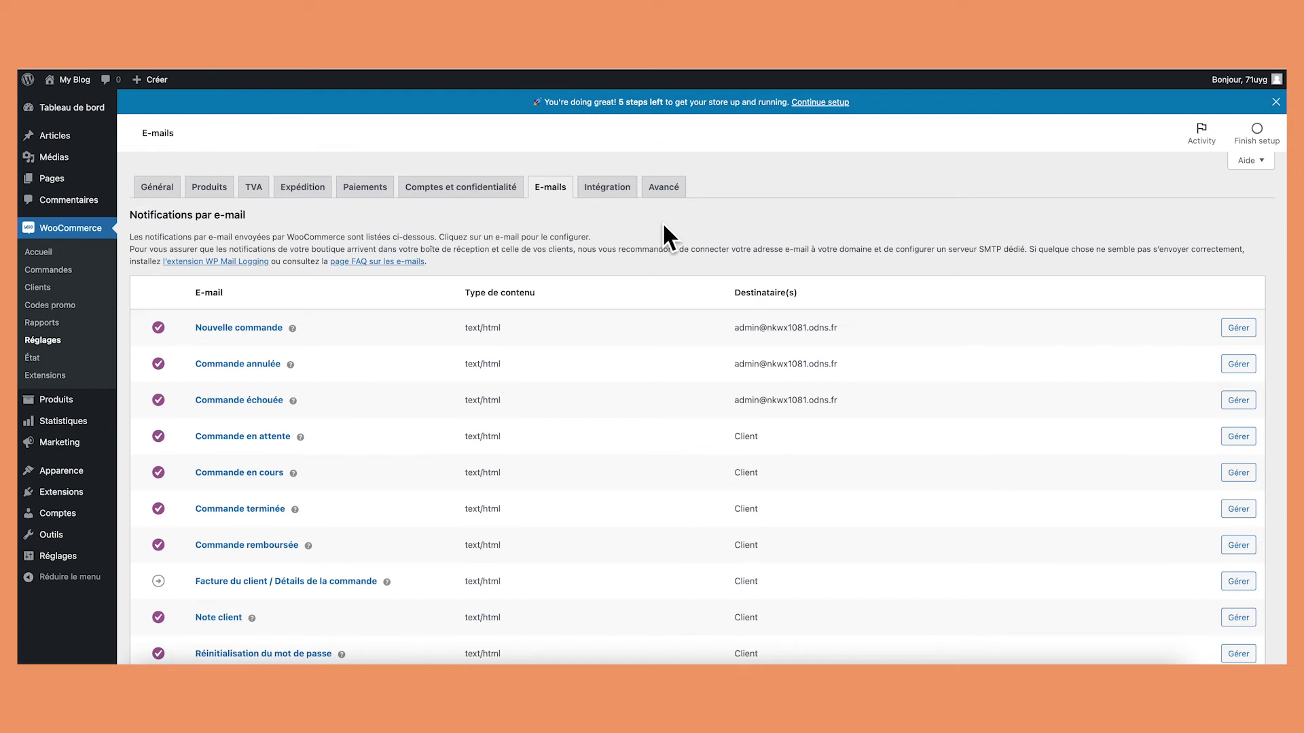
pyautogui.click(605, 190)
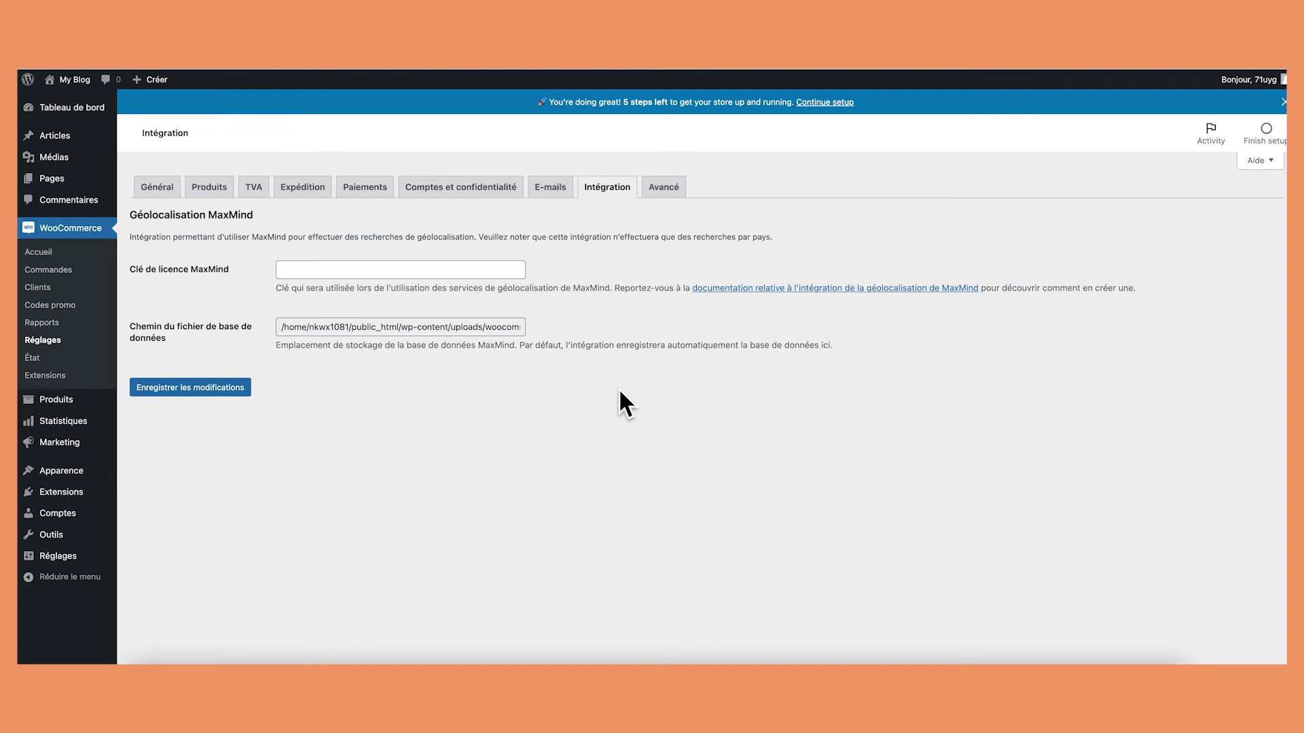
# In the advanced WooCommerce settings, assign "Conditions Générales de Vente" as the terms and conditions page
pyautogui.click(674, 195)
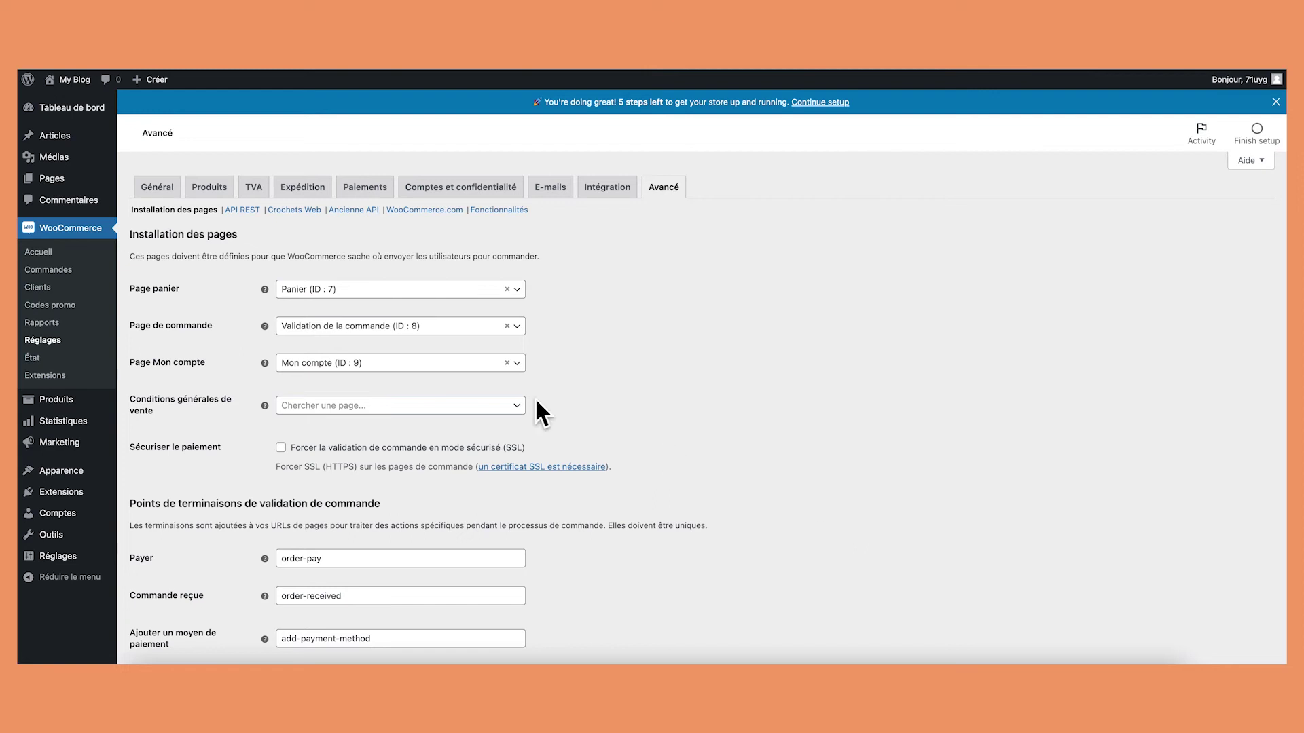
pyautogui.scroll(-1, 632, 317)
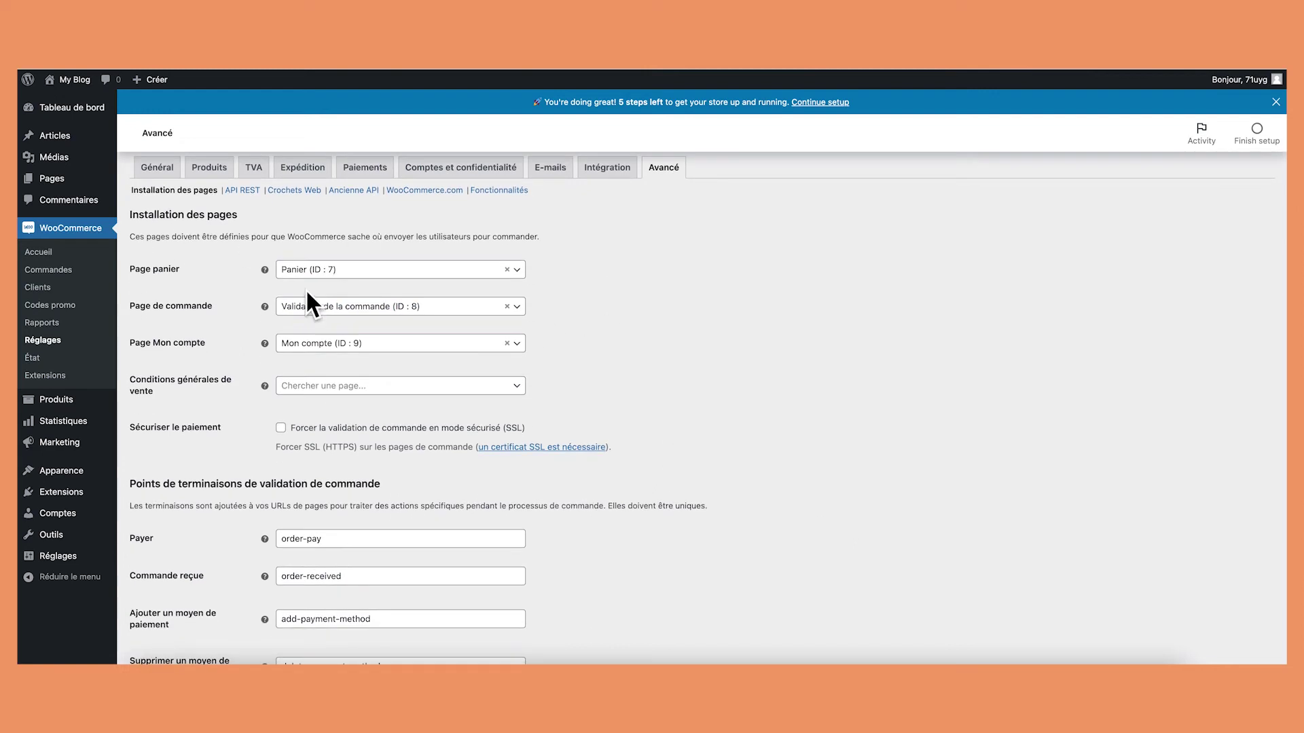
pyautogui.scroll(-3, 611, 393)
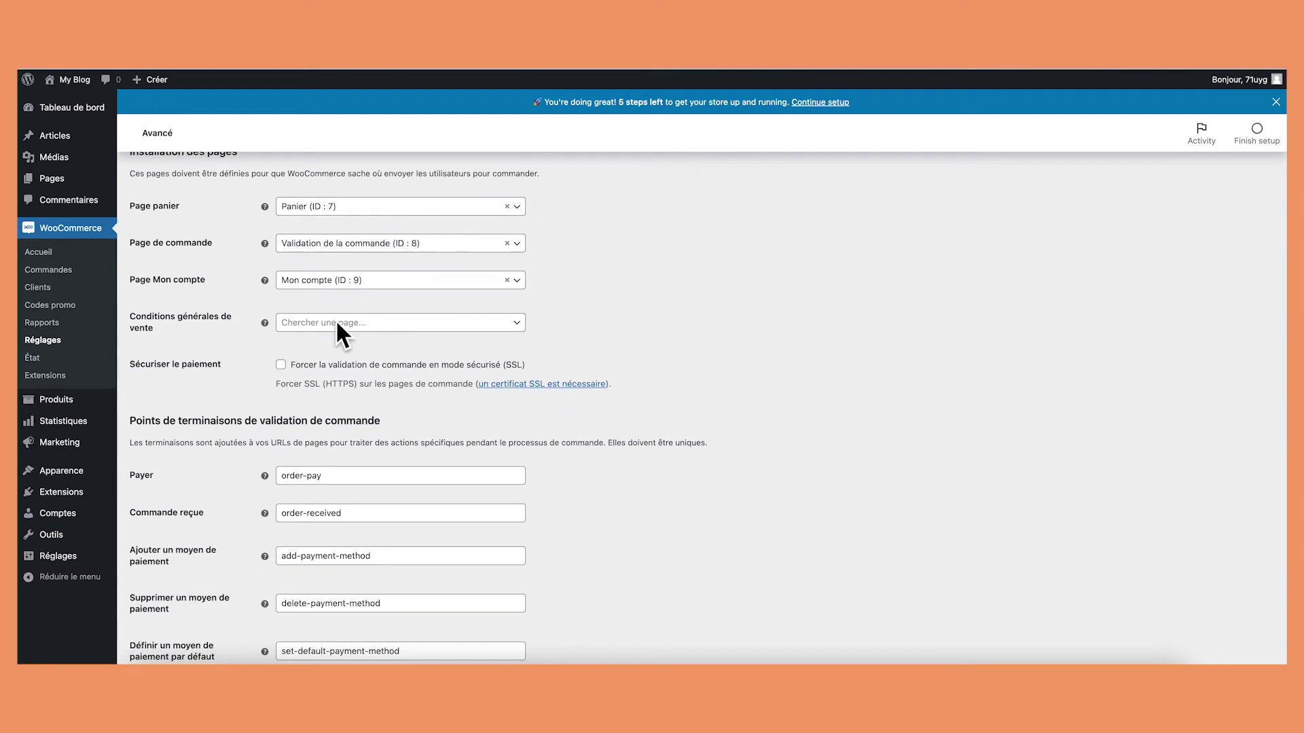
pyautogui.click(370, 324)
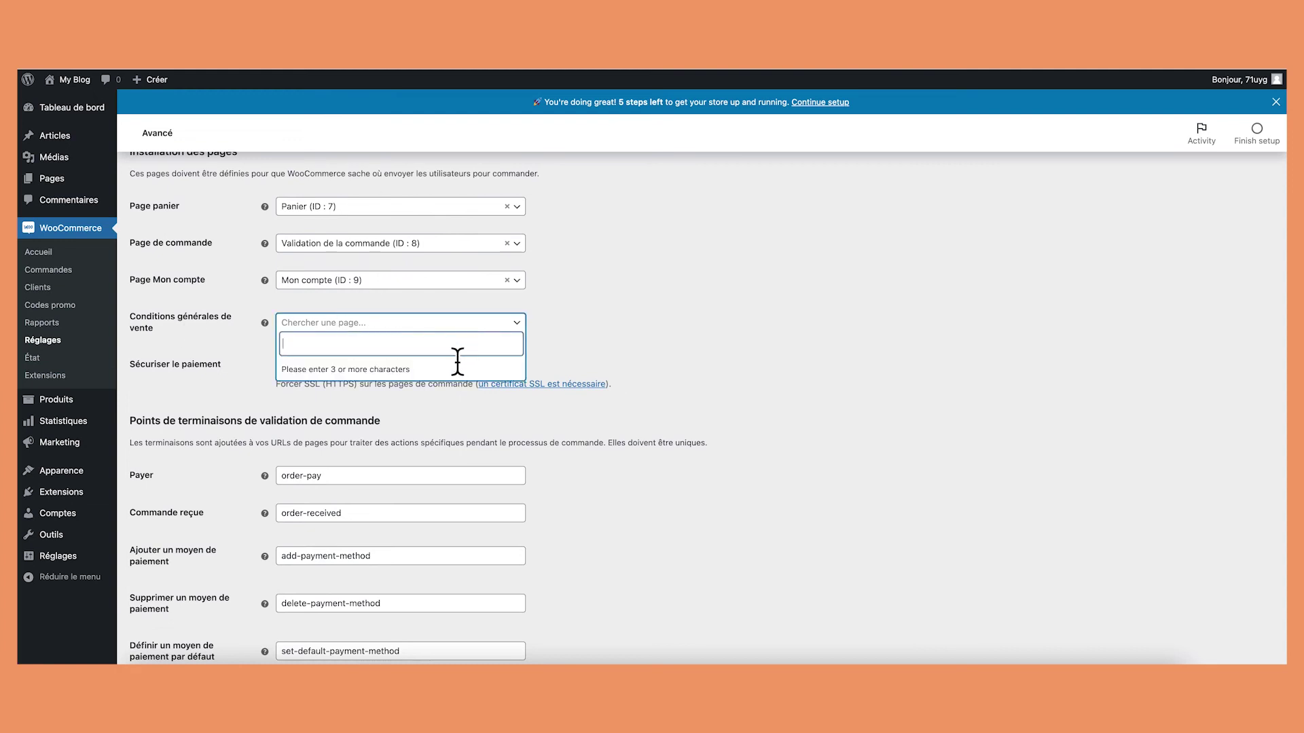
pyautogui.write('conditio')
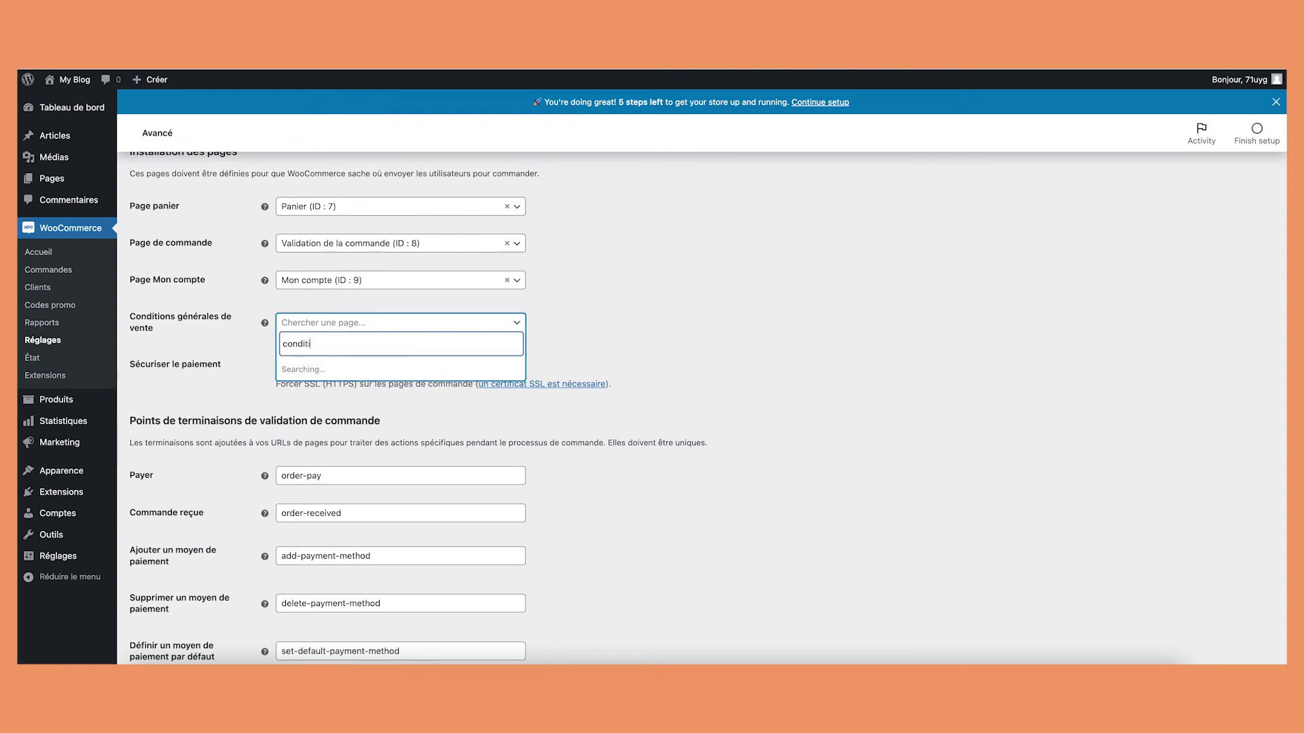
pyautogui.click(486, 388)
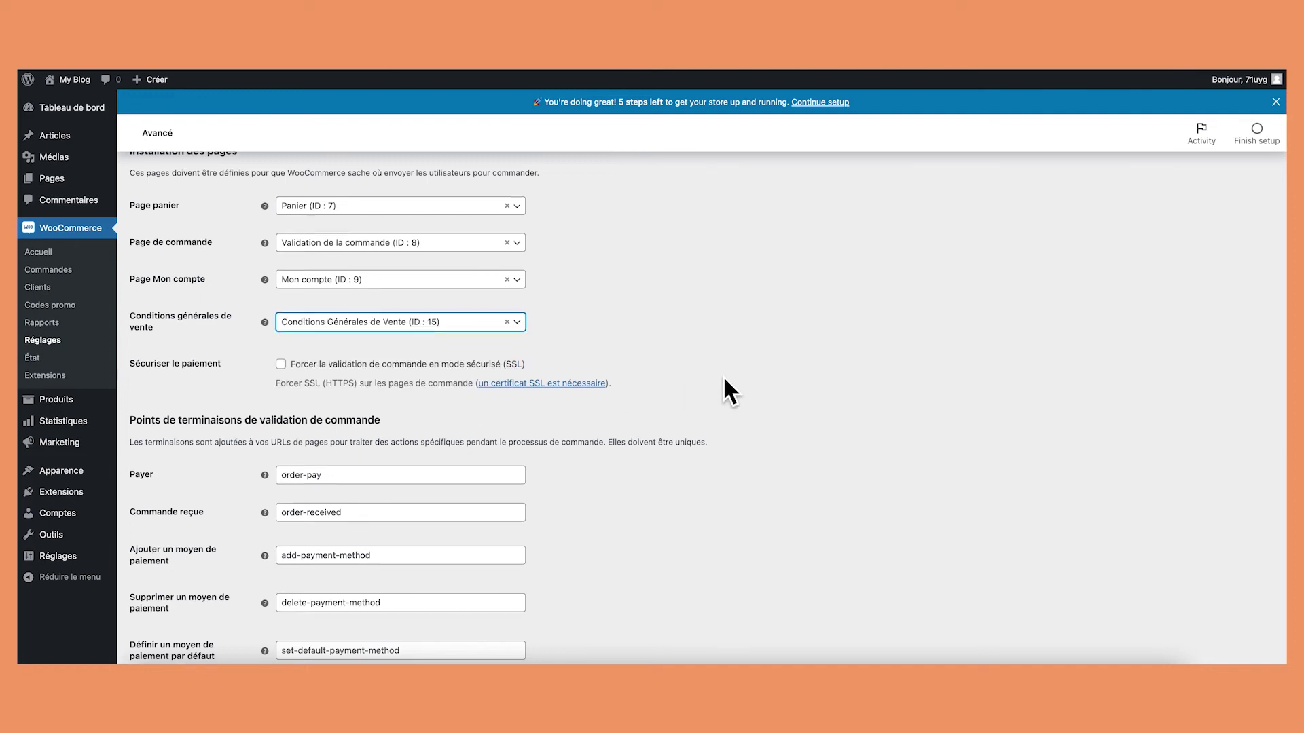
# Try forcing secure (SSL) order checkout and turn the option back off
pyautogui.scroll(-3, 724, 380)
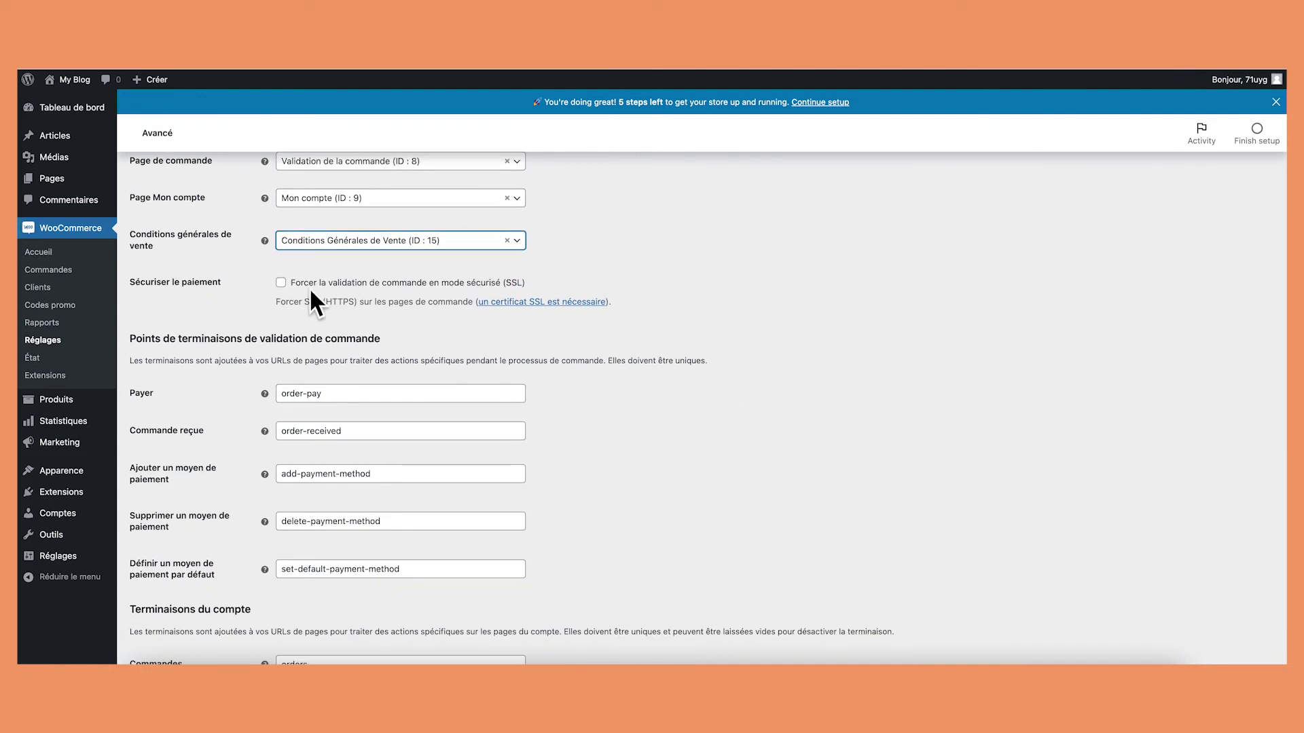
pyautogui.click(280, 281)
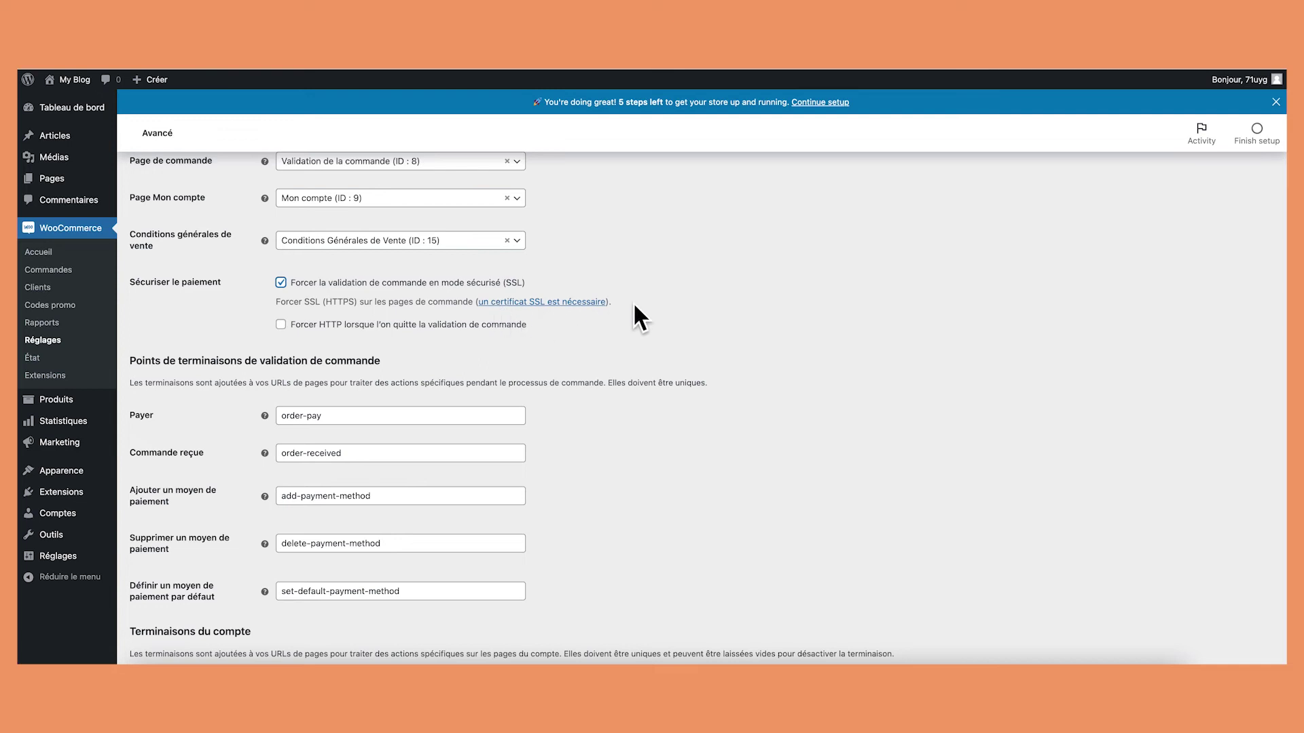
pyautogui.click(279, 281)
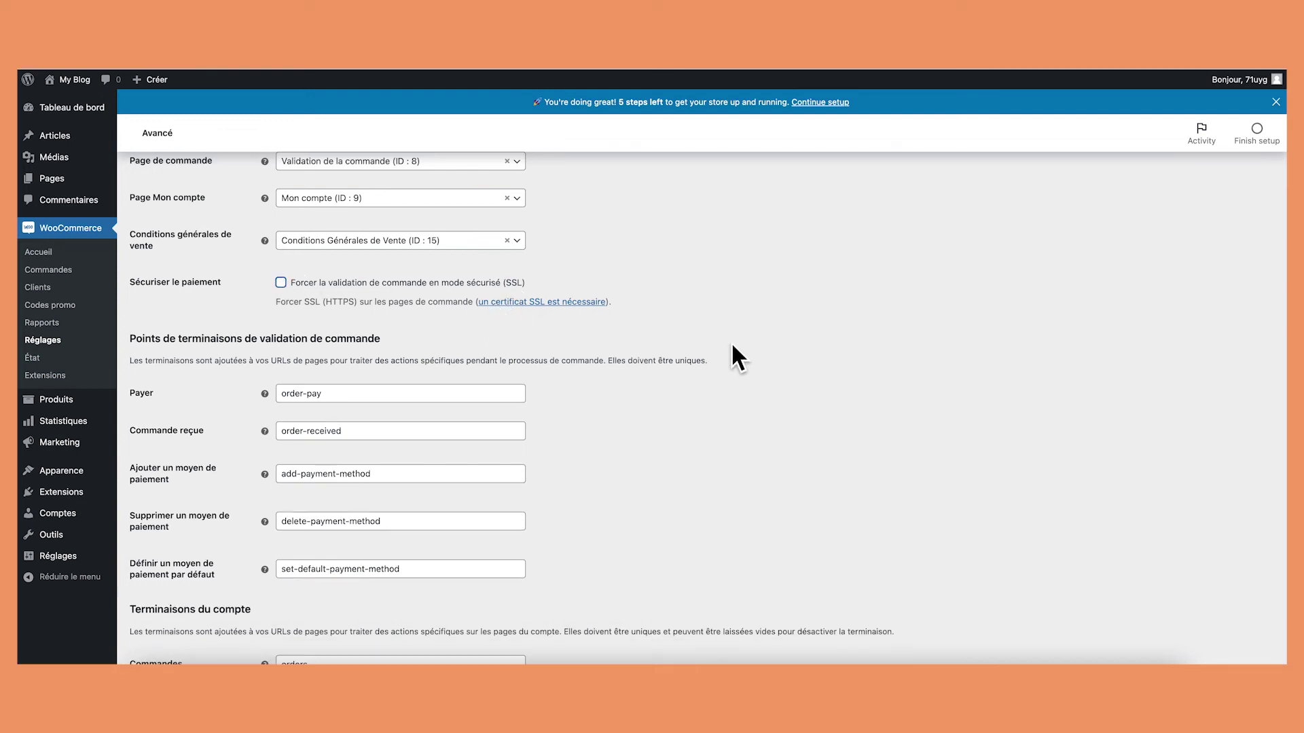
# Review the checkout and account endpoints and save the advanced settings
pyautogui.scroll(-3, 711, 345)
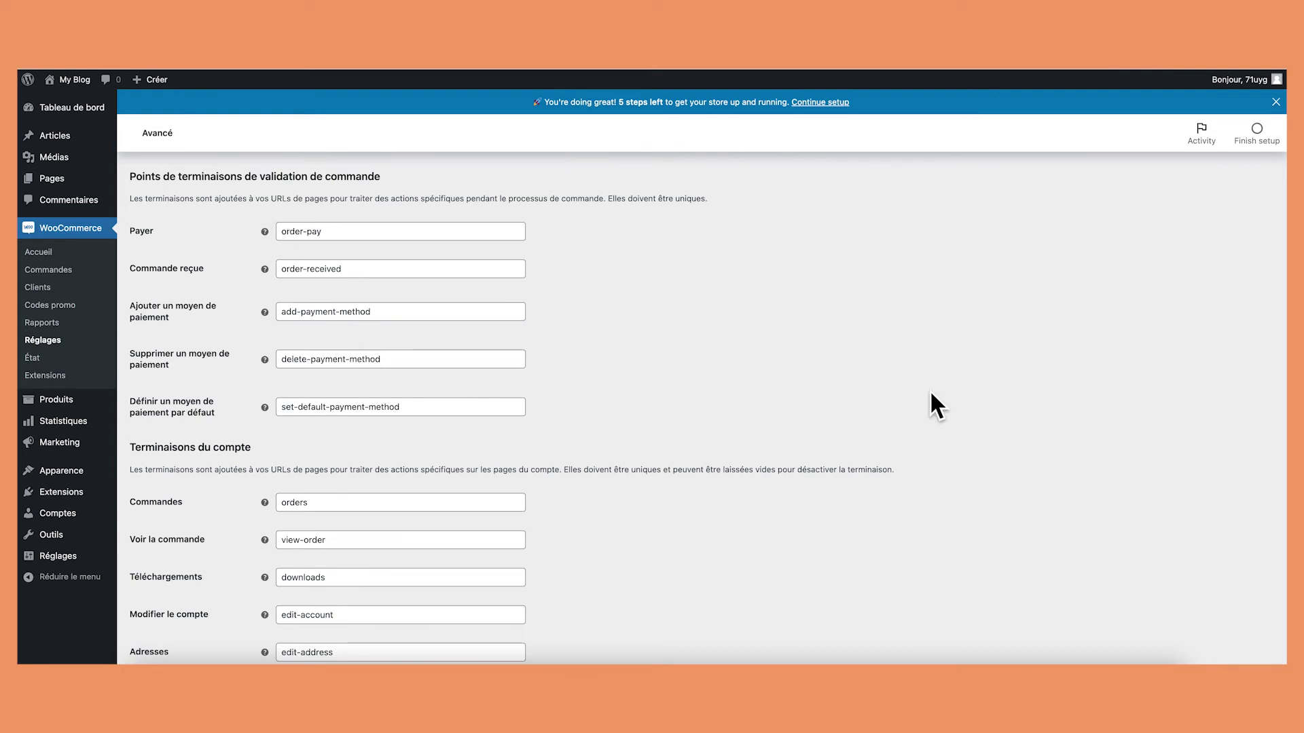
pyautogui.scroll(-3, 937, 401)
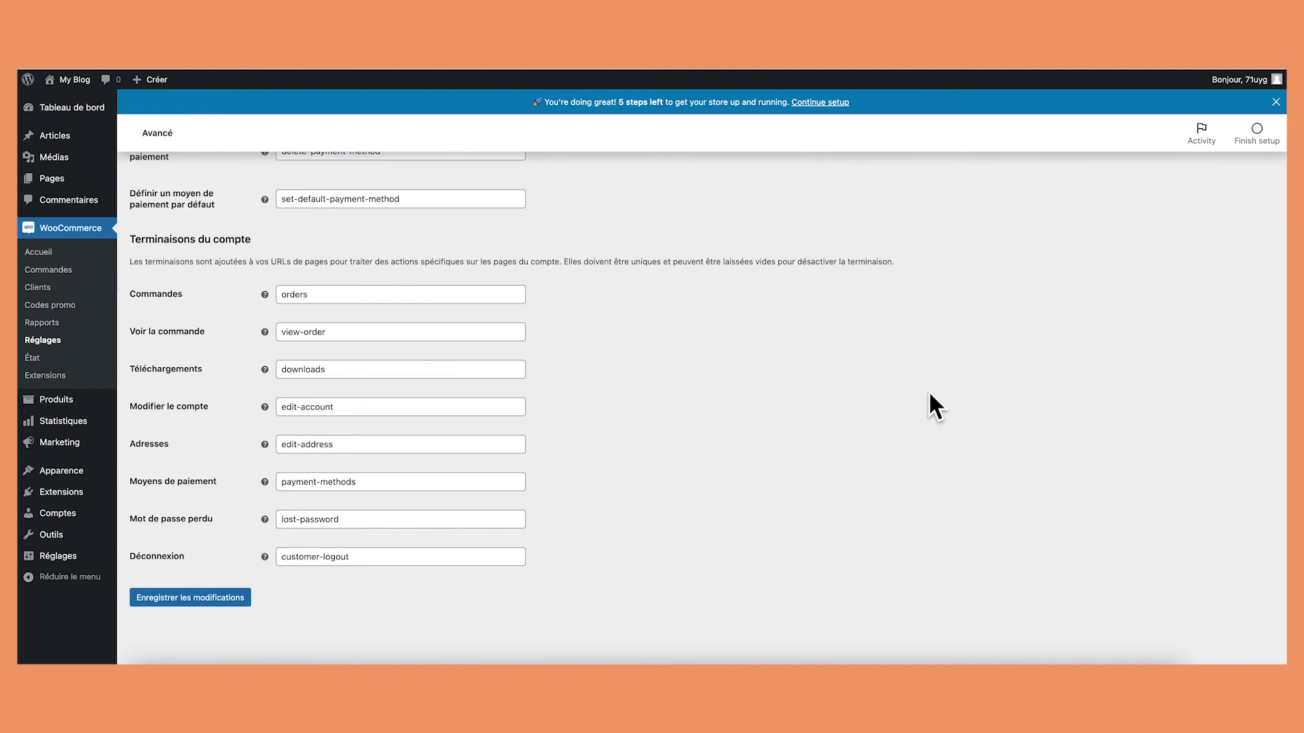
pyautogui.click(162, 592)
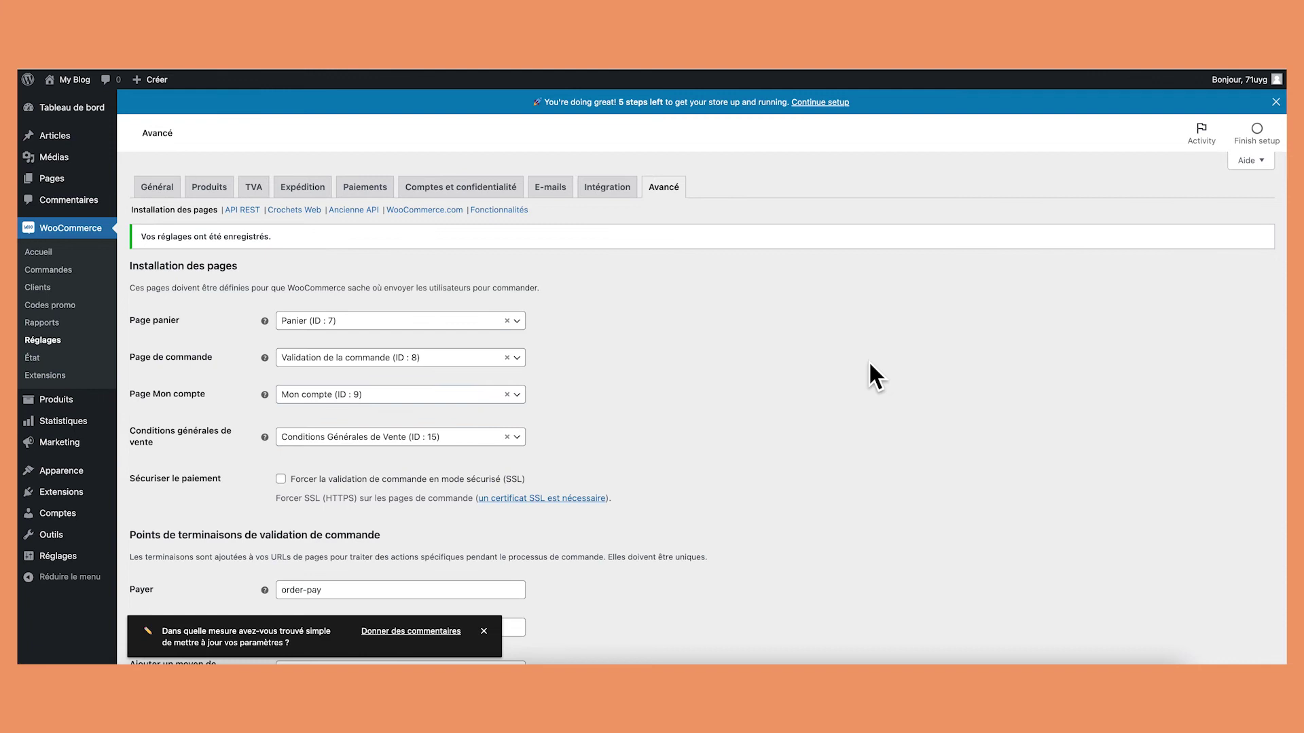
# View the WooCommerce orders page and open the form for adding an order manually
pyautogui.click(48, 270)
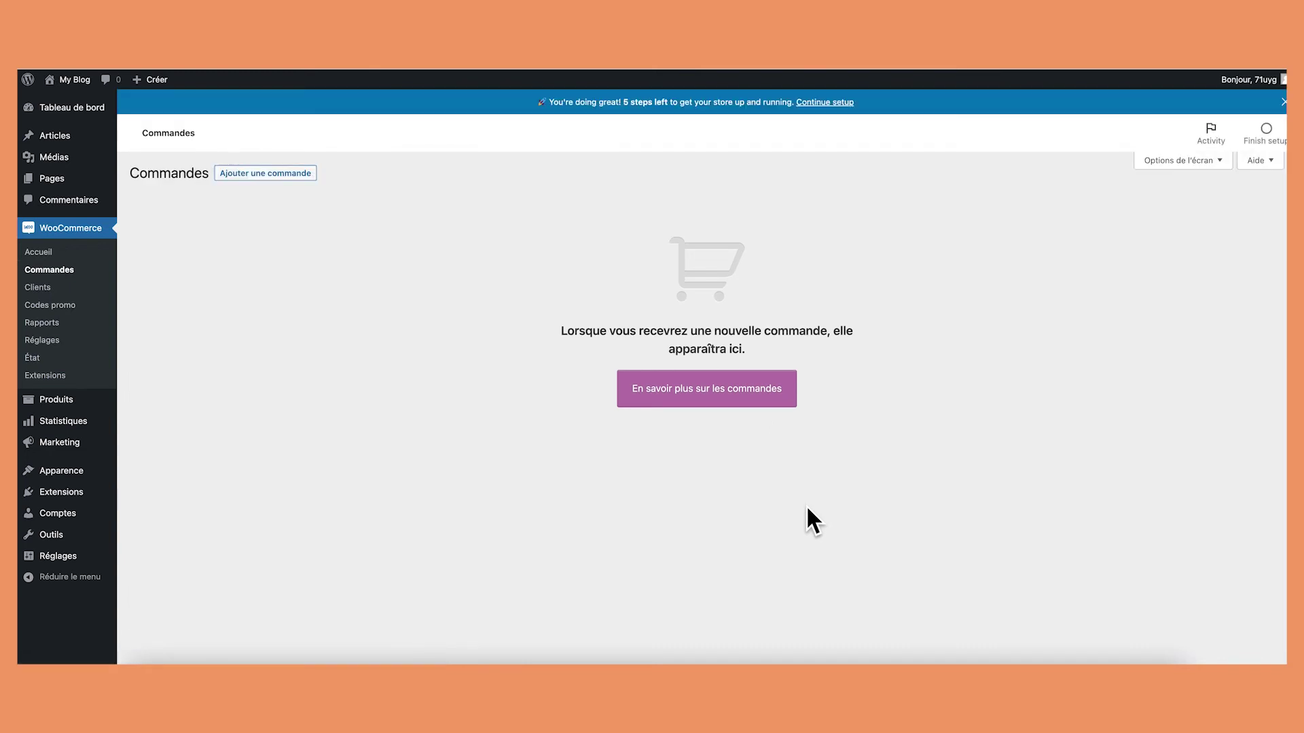
pyautogui.click(265, 174)
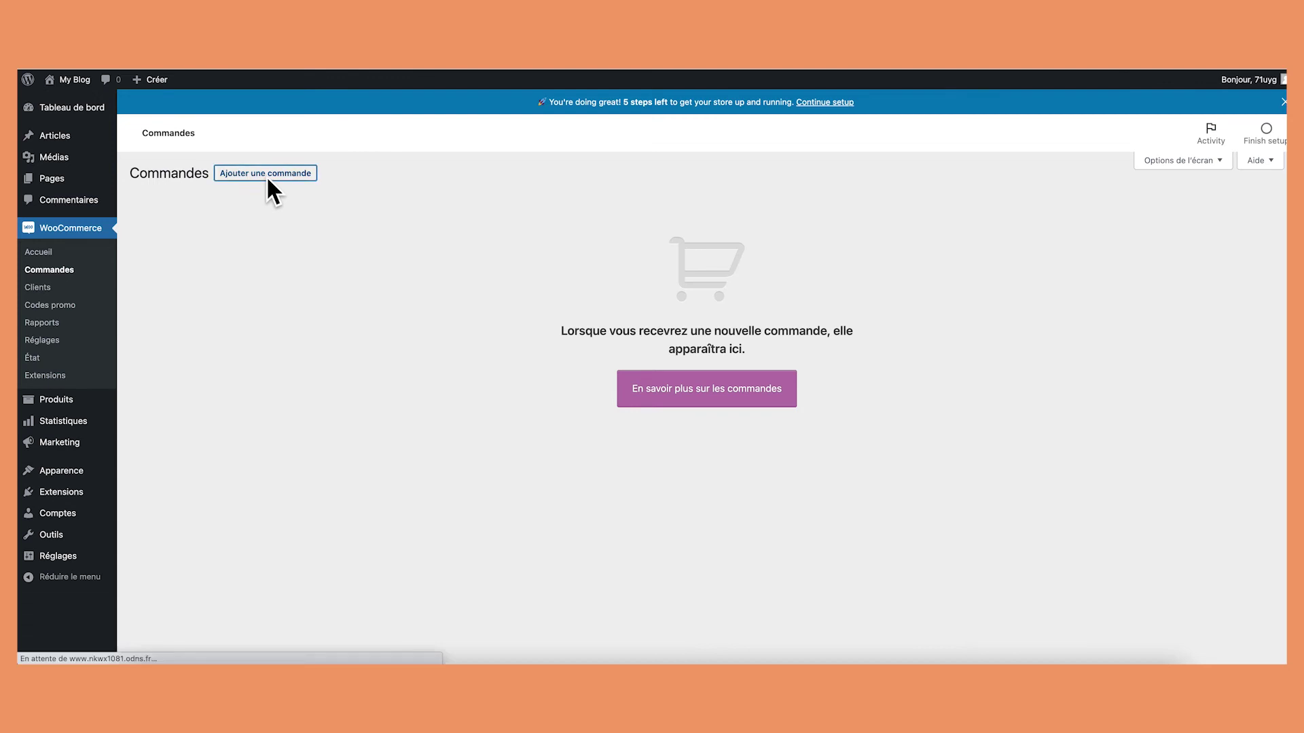
pyautogui.scroll(-2, 869, 459)
pyautogui.scroll(1, 871, 464)
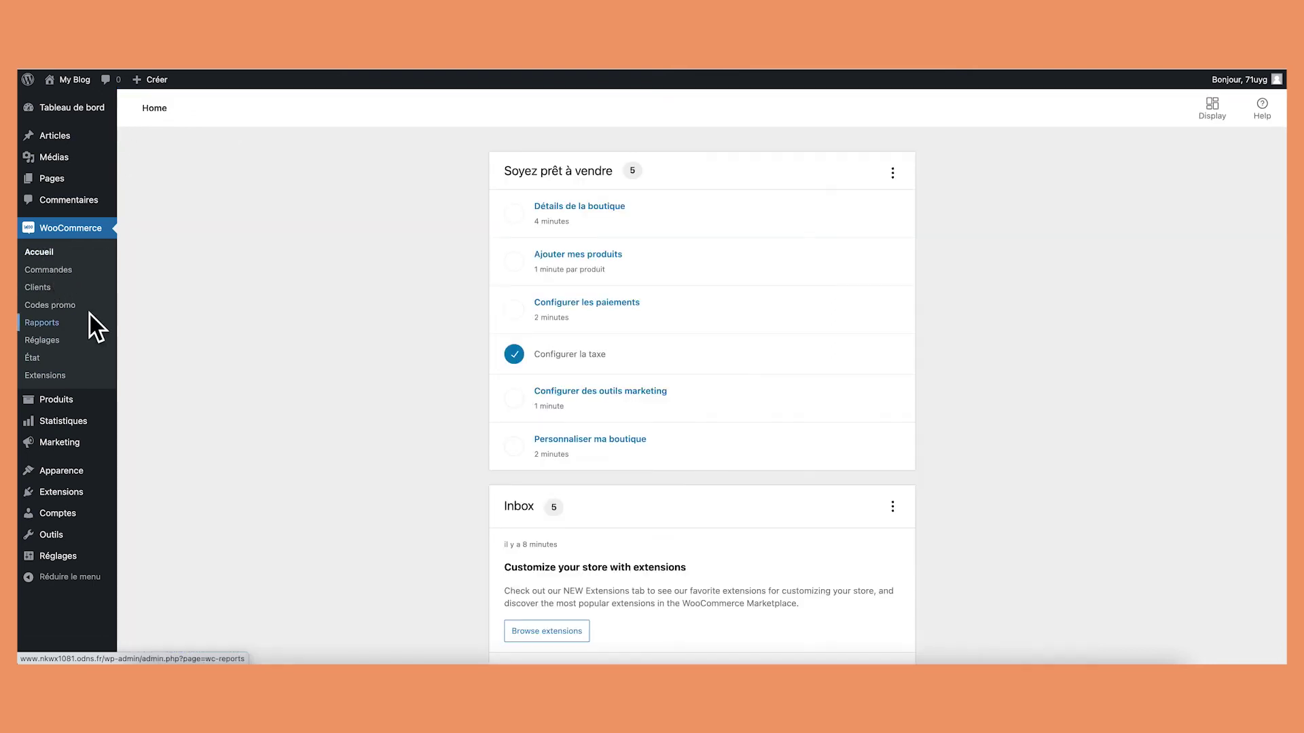
# Create the store's first promo code with an automatically generated code
pyautogui.click(52, 308)
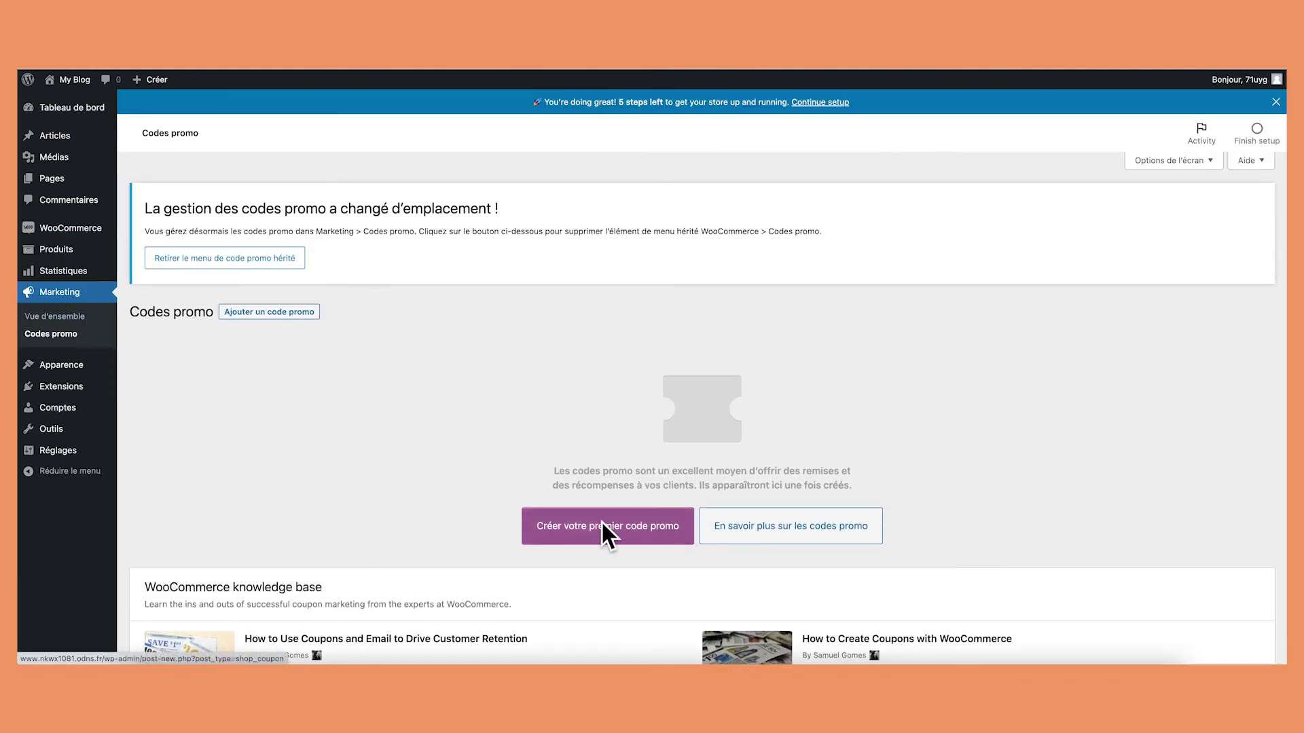
pyautogui.click(601, 526)
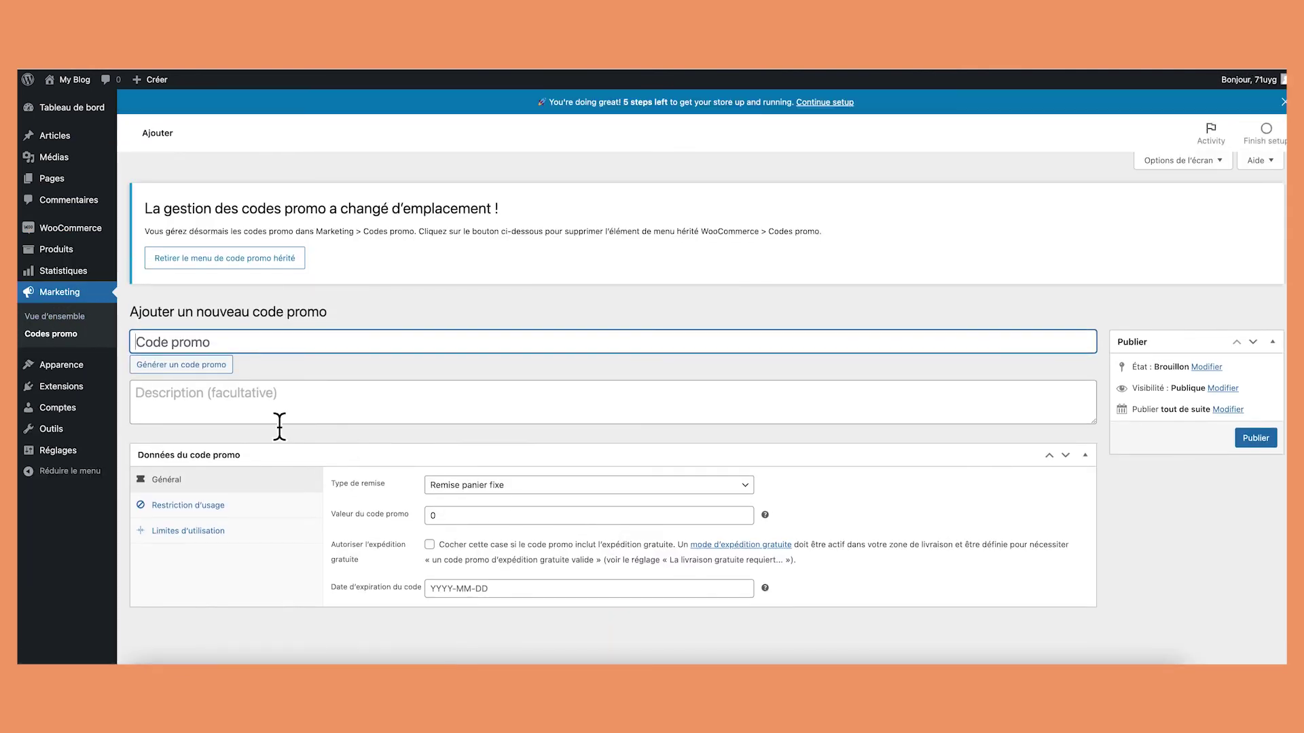
pyautogui.click(177, 362)
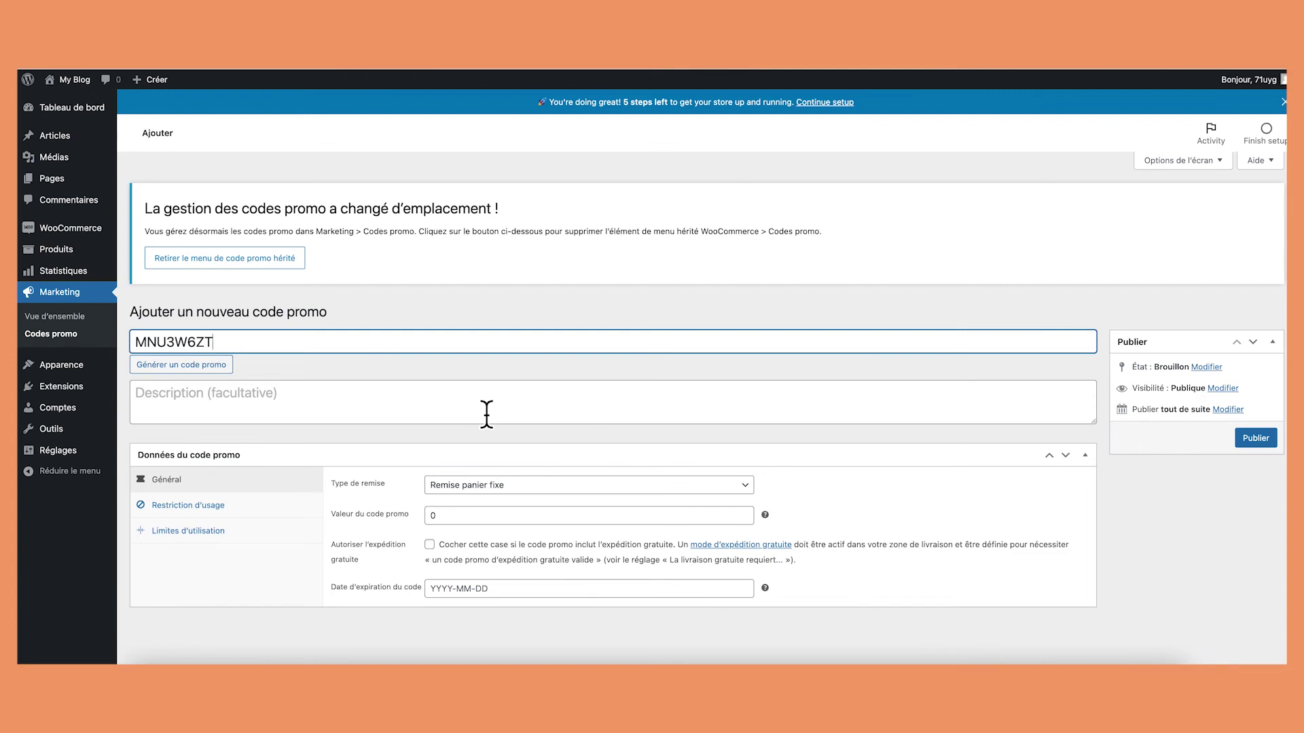
pyautogui.click(456, 415)
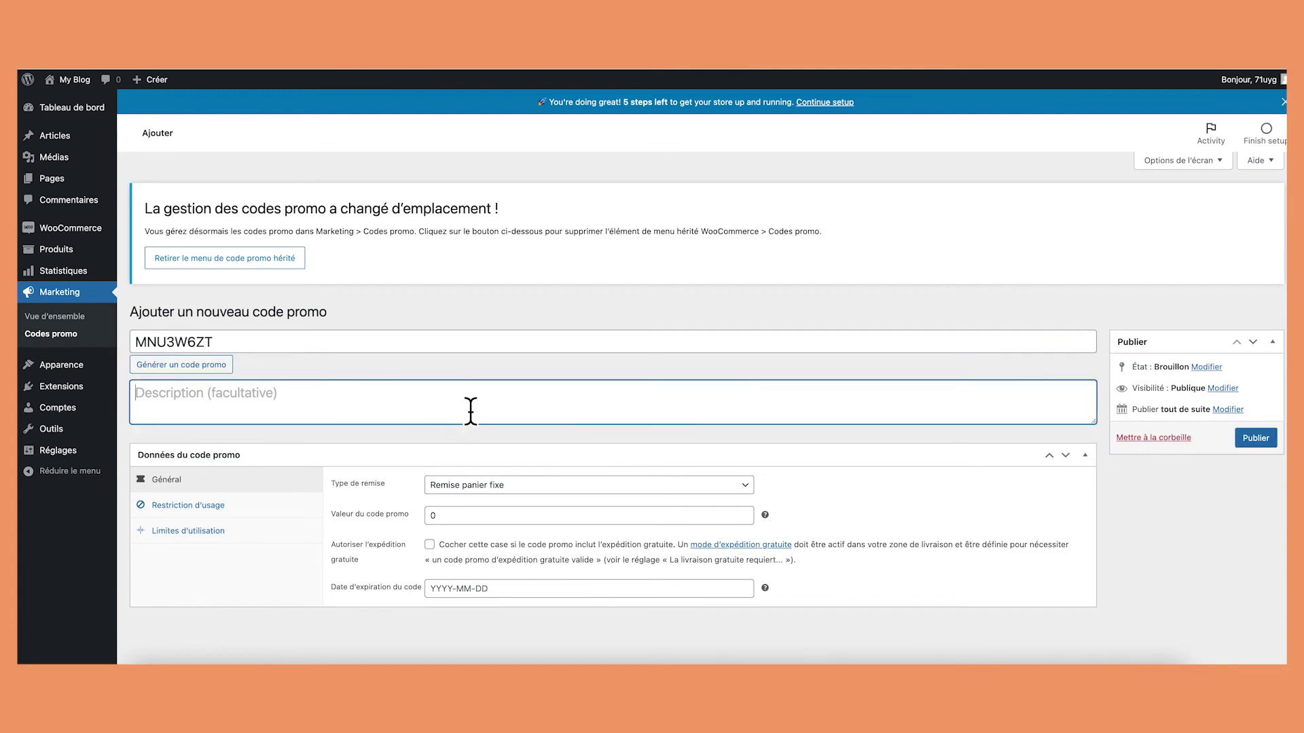
# Give the promo code a fixed cart discount of 5, trying the percentage type too, and check the expiry date picker
pyautogui.click(585, 485)
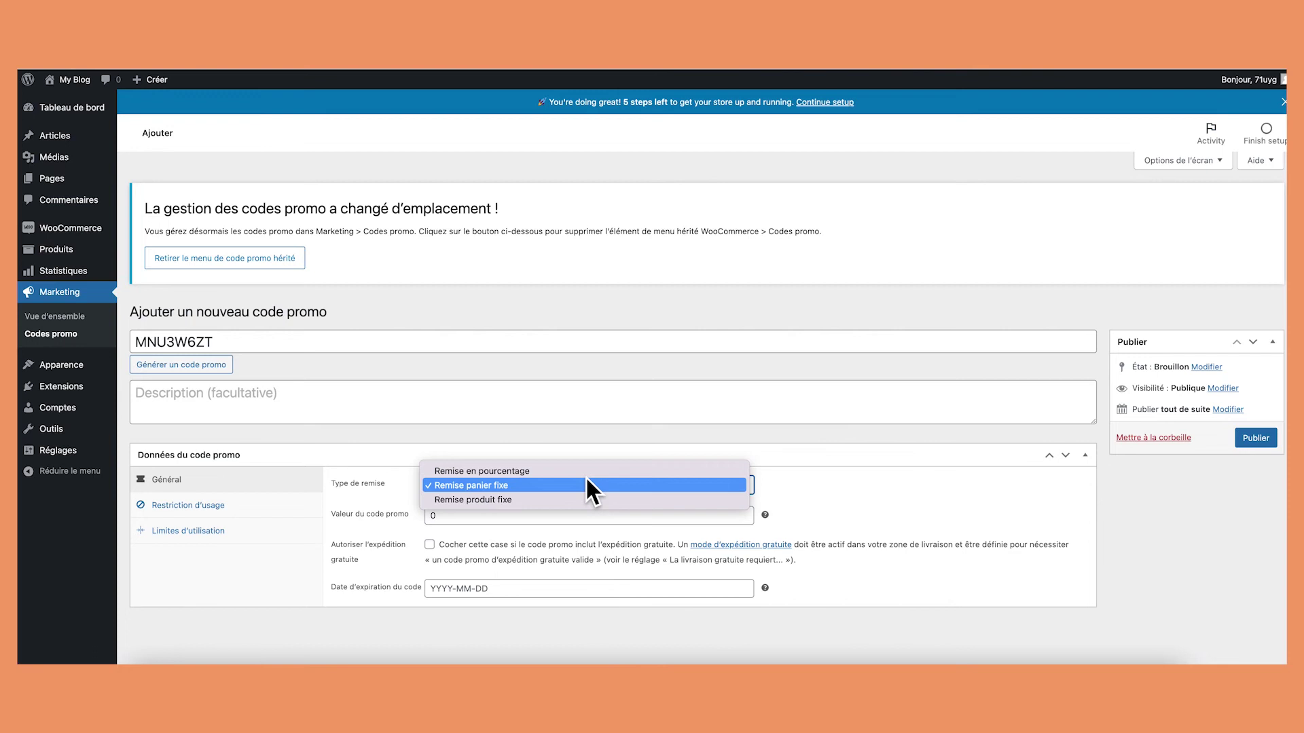
pyautogui.click(587, 485)
pyautogui.press('Tab')
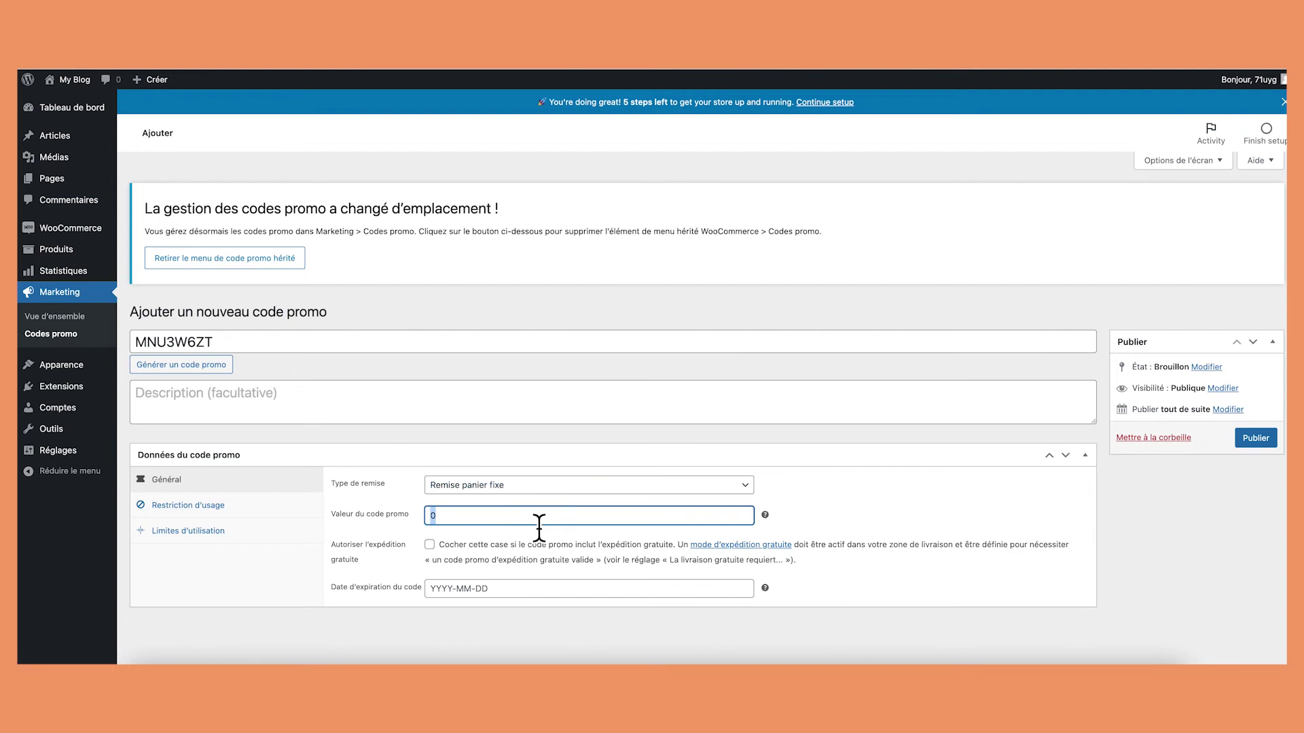
pyautogui.write('5')
pyautogui.click(579, 479)
pyautogui.click(578, 467)
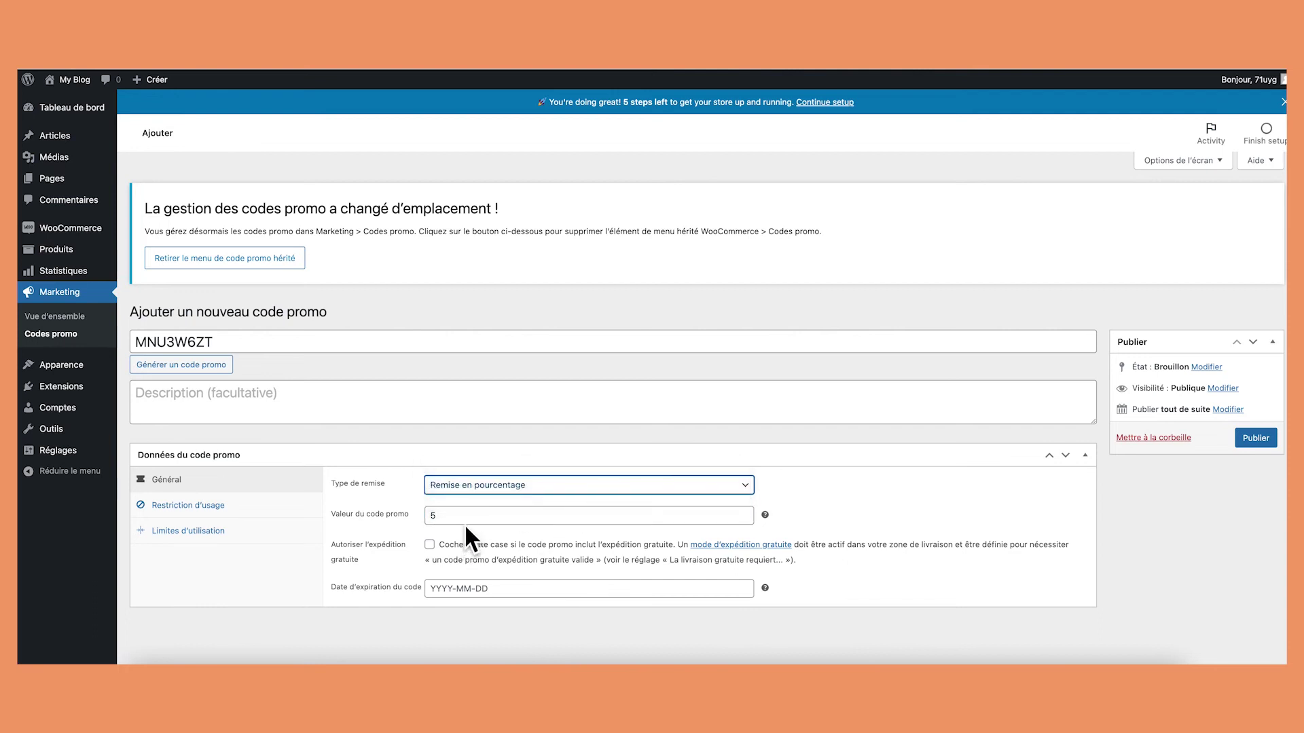
pyautogui.click(495, 484)
pyautogui.click(493, 496)
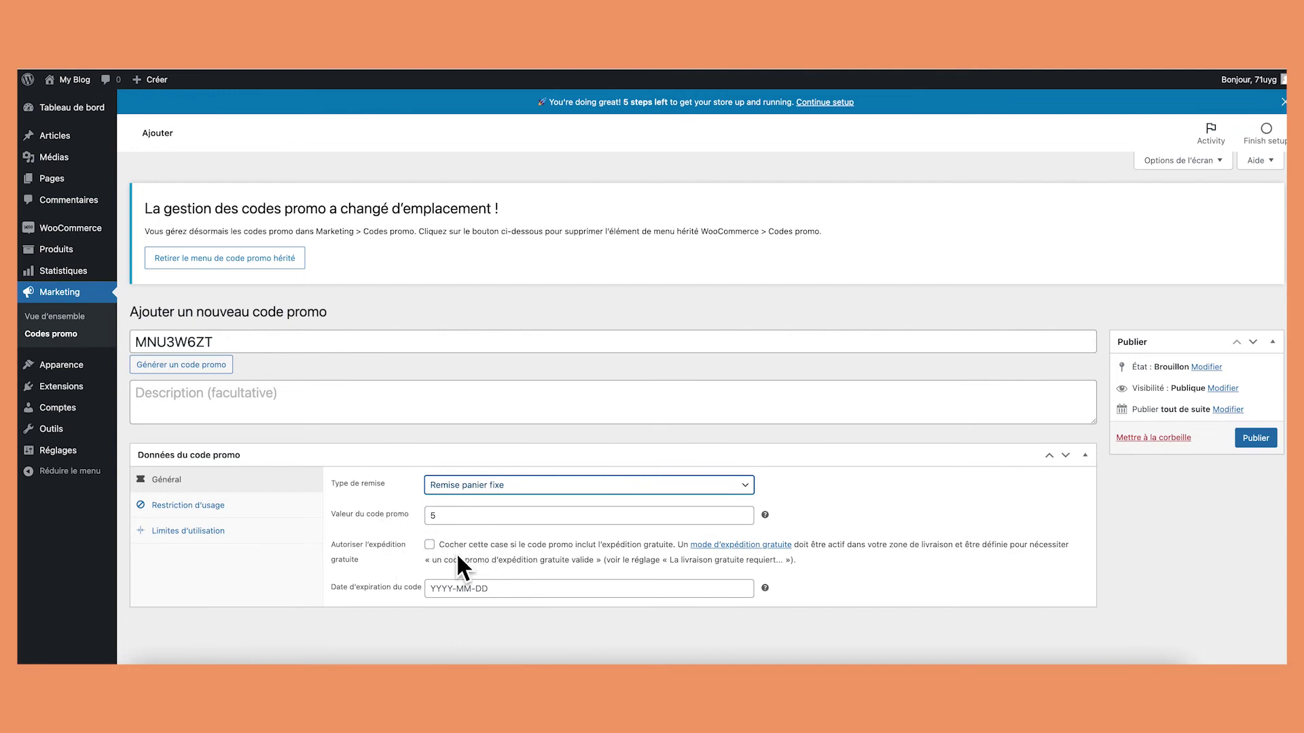
pyautogui.click(478, 591)
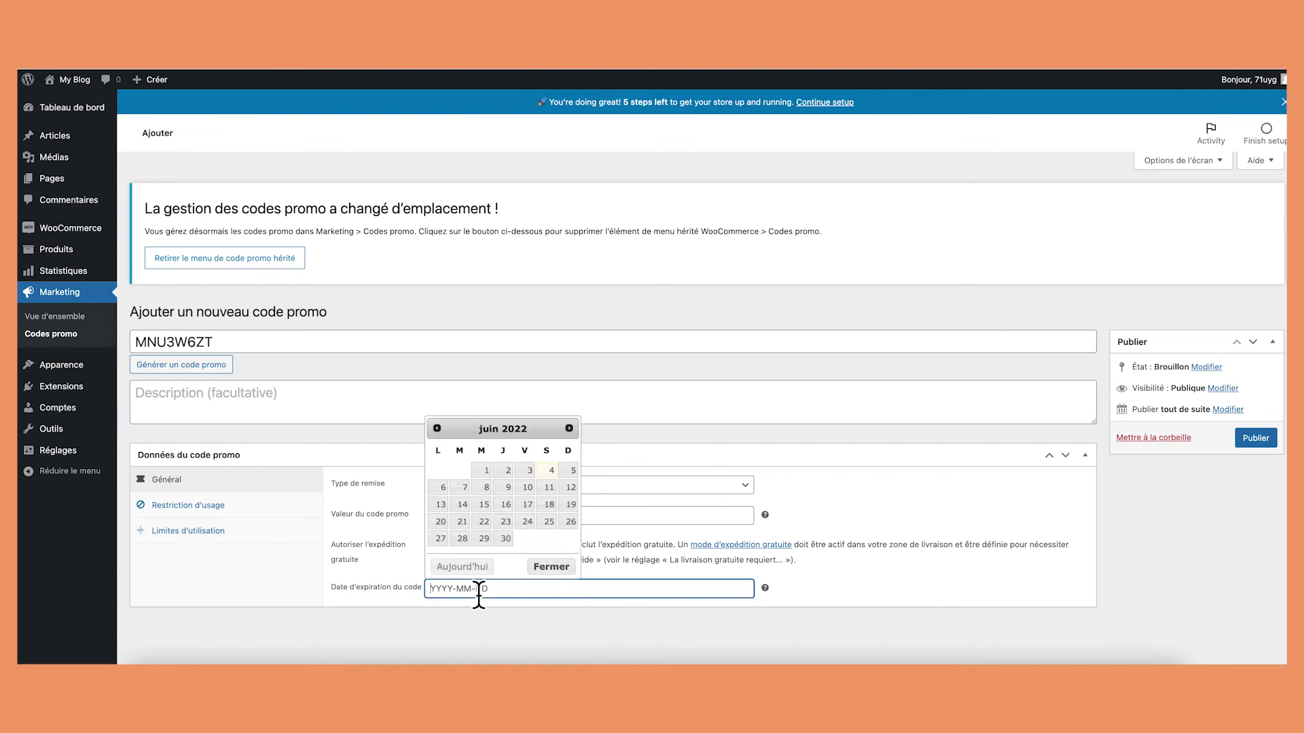
pyautogui.click(861, 570)
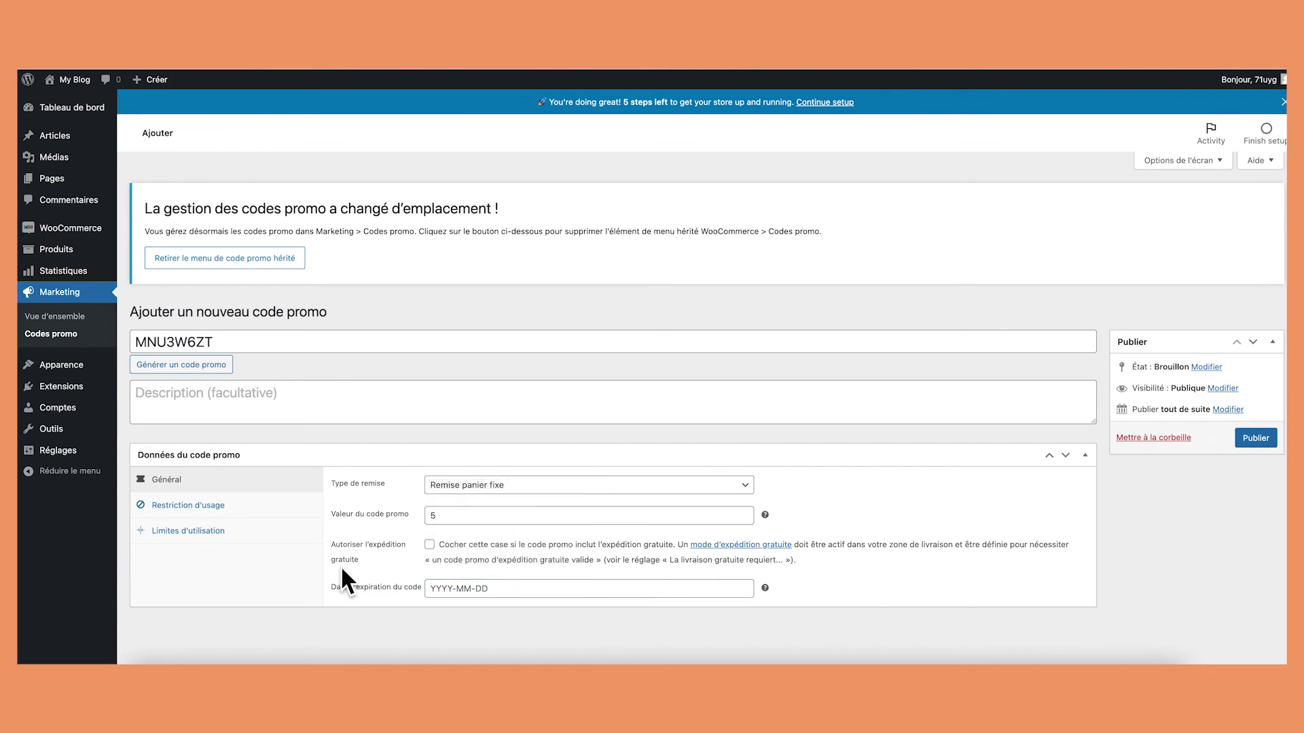
# Review the promo code's usage restrictions and usage limits
pyautogui.click(216, 507)
pyautogui.scroll(-3, 526, 562)
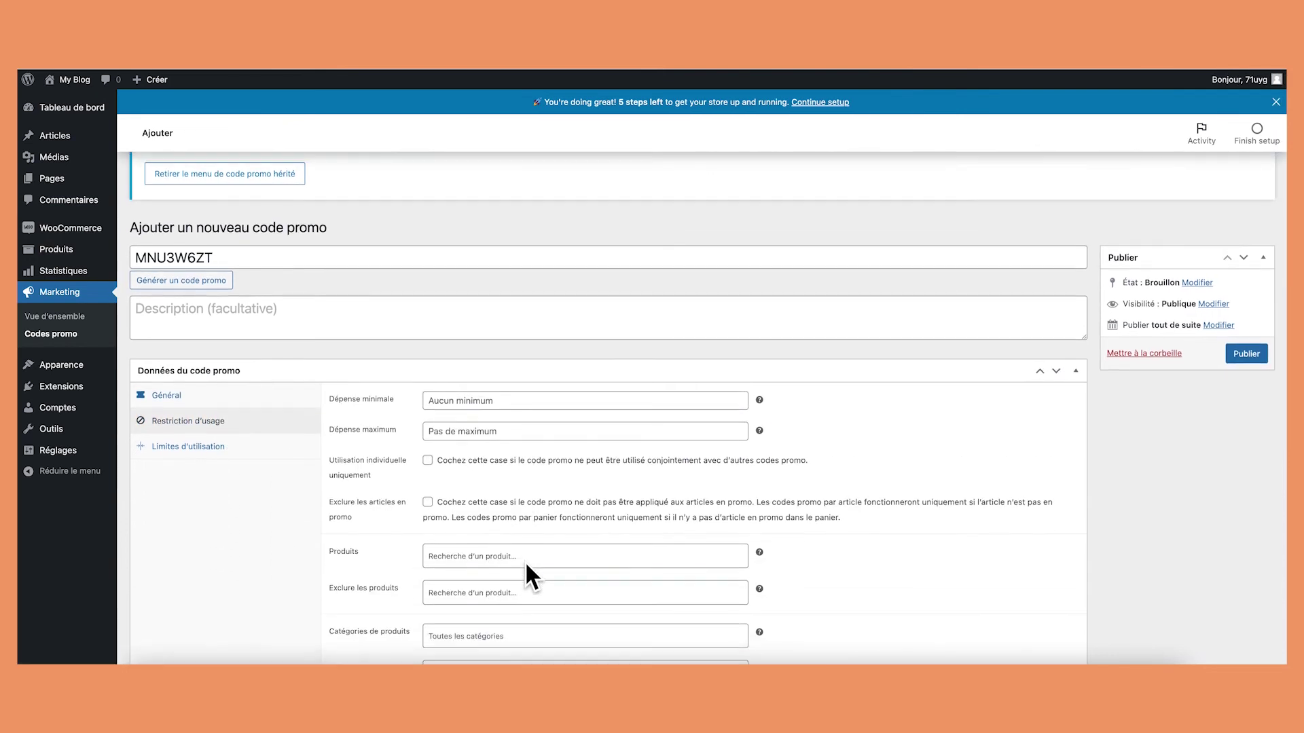
pyautogui.scroll(-3, 527, 566)
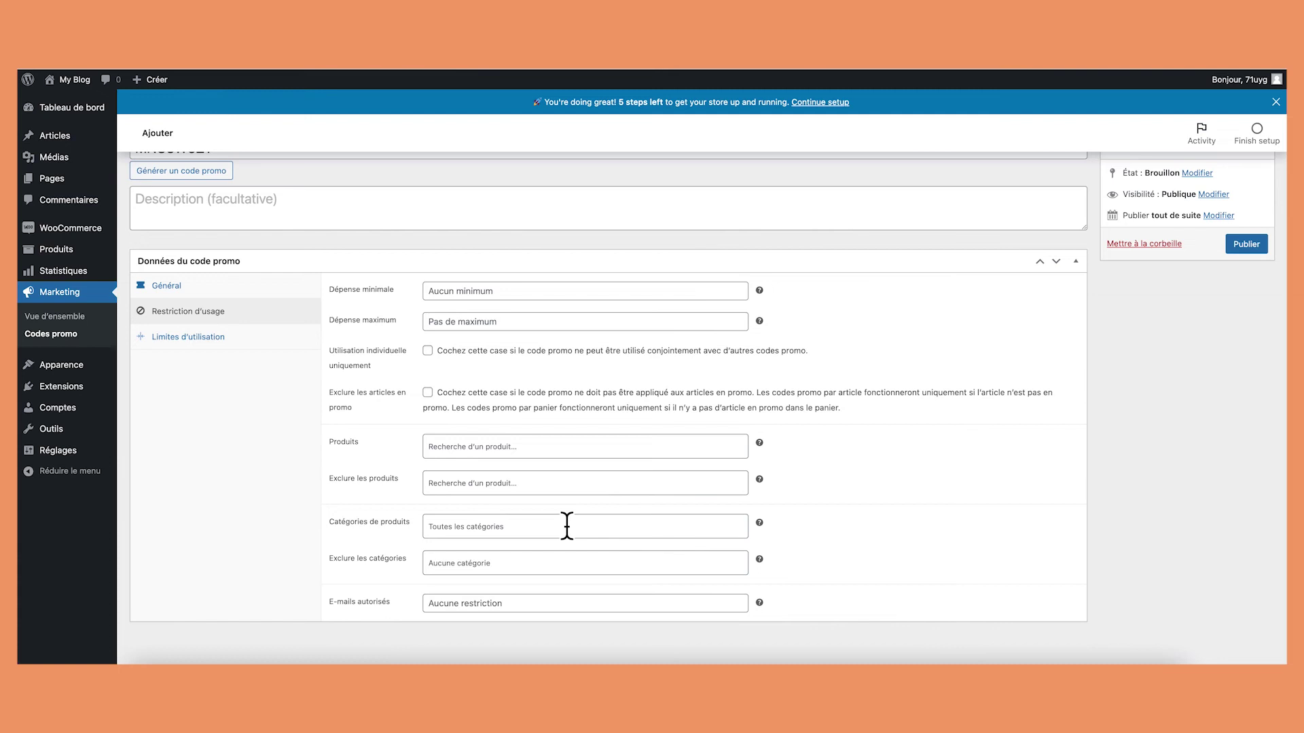
pyautogui.click(185, 337)
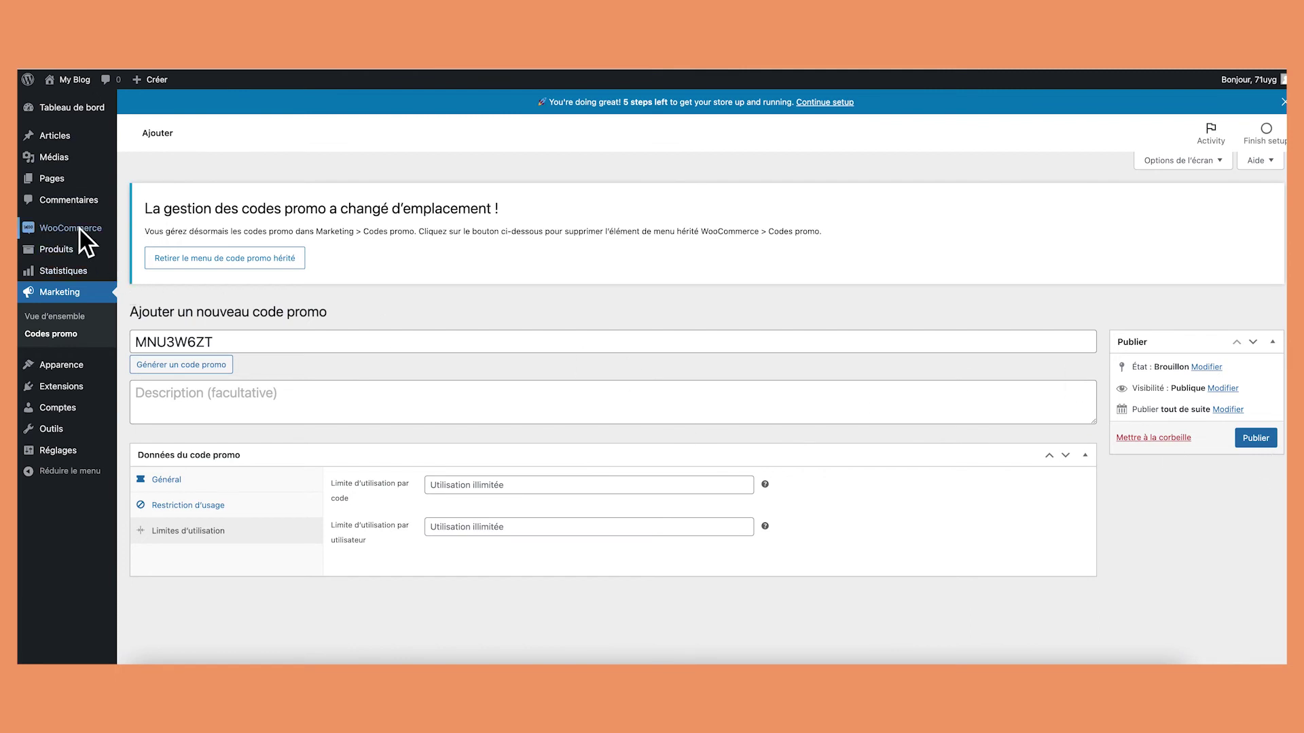
# Leave the promo code unsaved and view the WooCommerce order reports for the last 7 days
pyautogui.moveTo(79, 229)
pyautogui.click(157, 303)
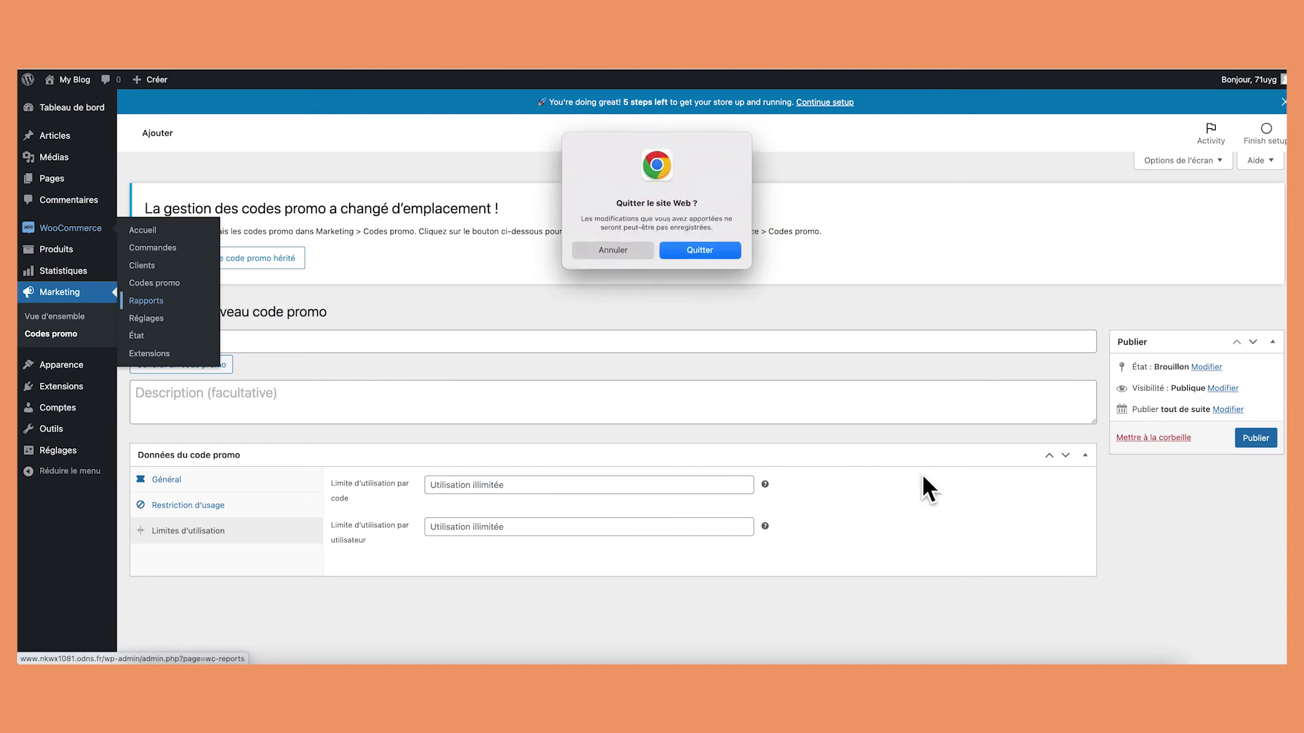
pyautogui.click(731, 256)
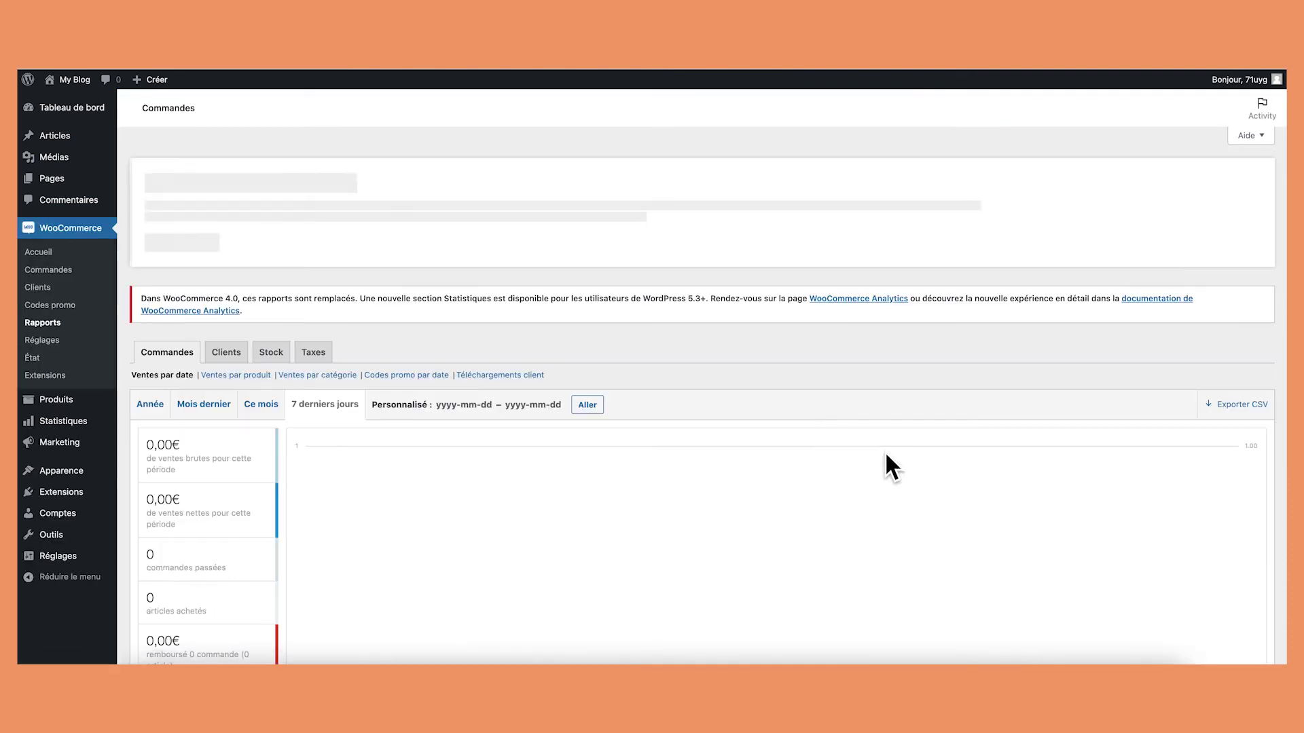
pyautogui.scroll(-5, 886, 455)
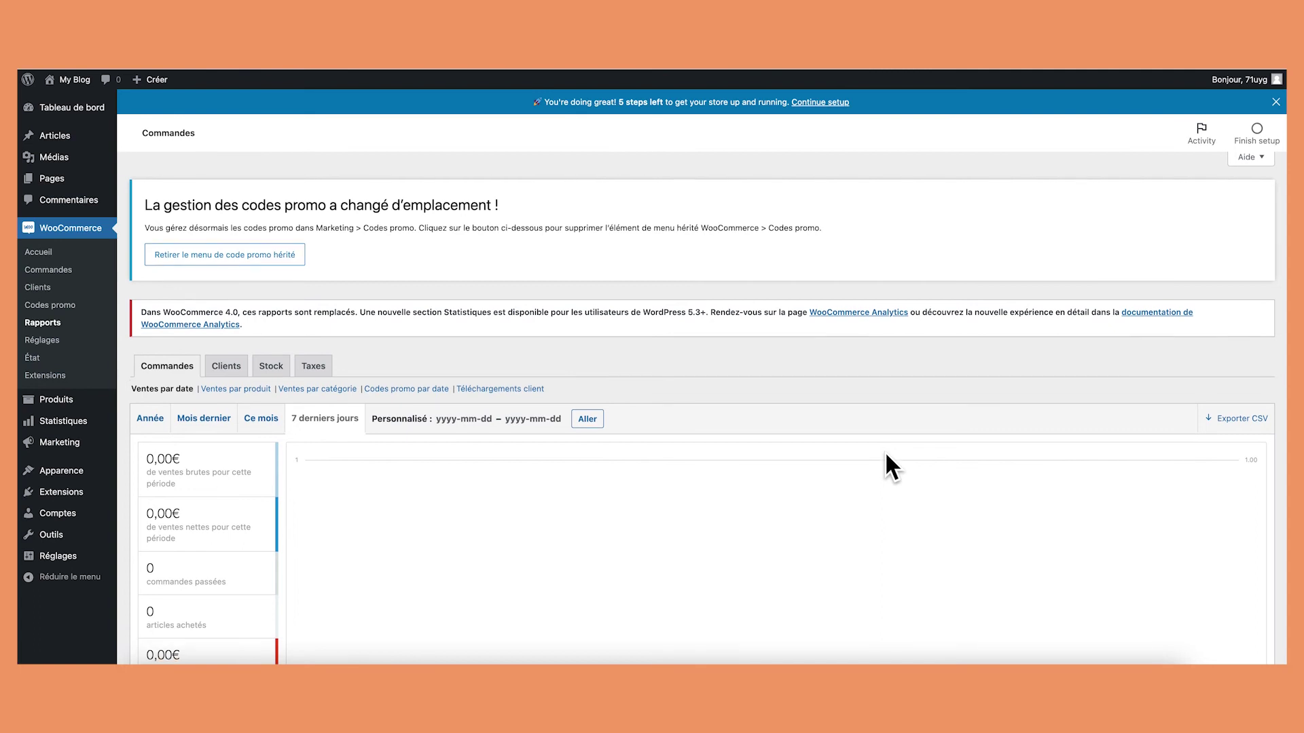
pyautogui.scroll(2, 886, 455)
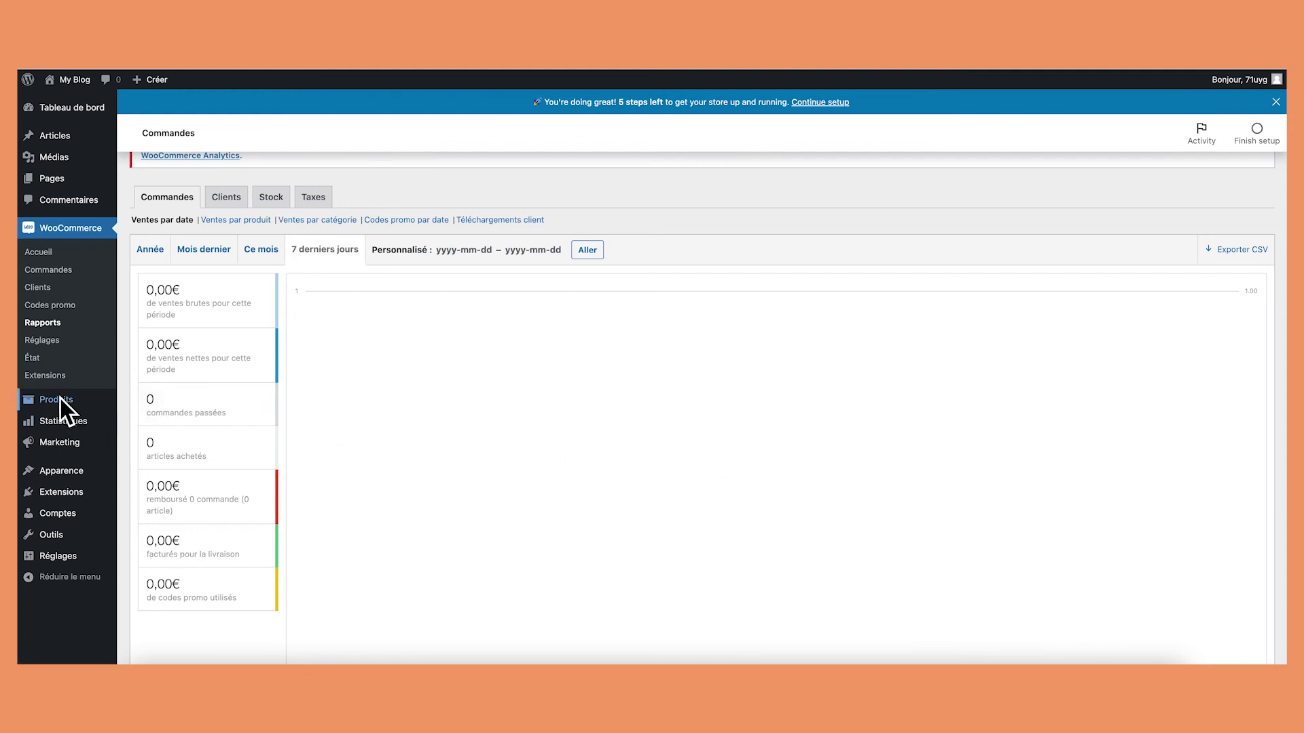
# Import products into the store from a CSV file, keeping the suggested column mapping
pyautogui.click(84, 399)
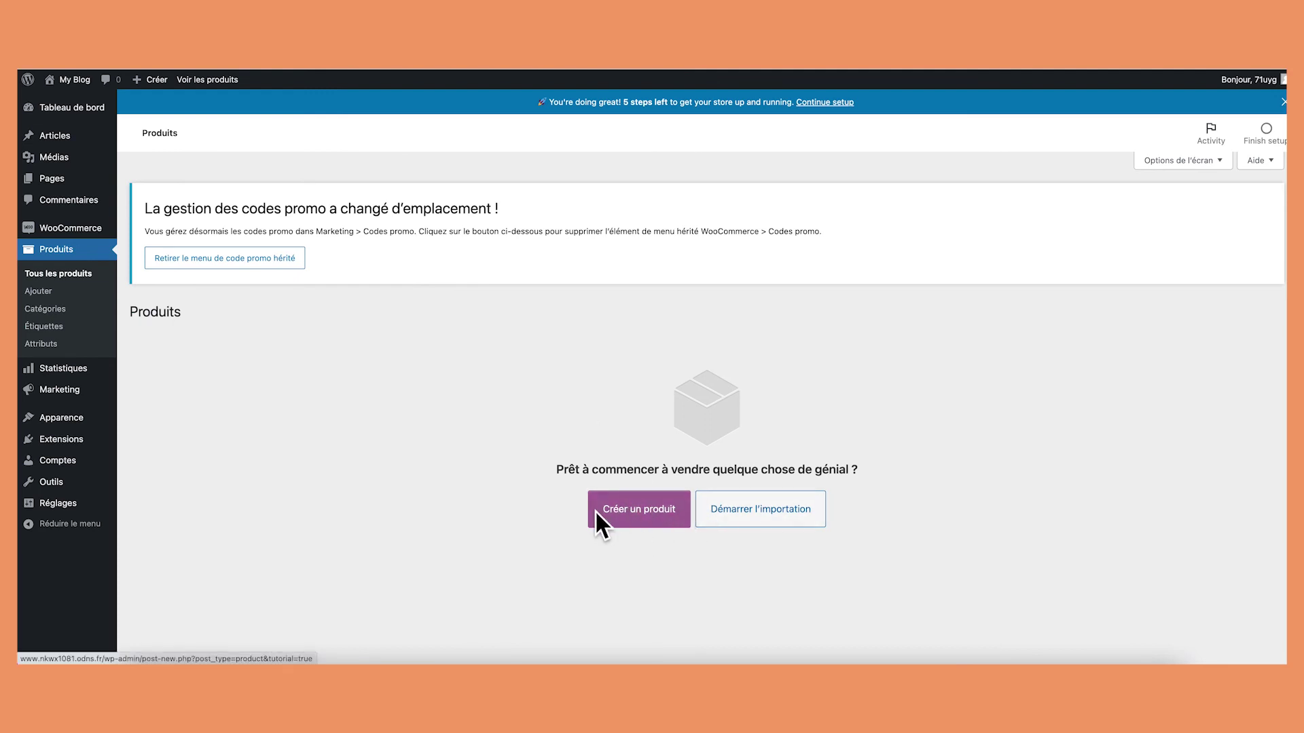
pyautogui.click(797, 510)
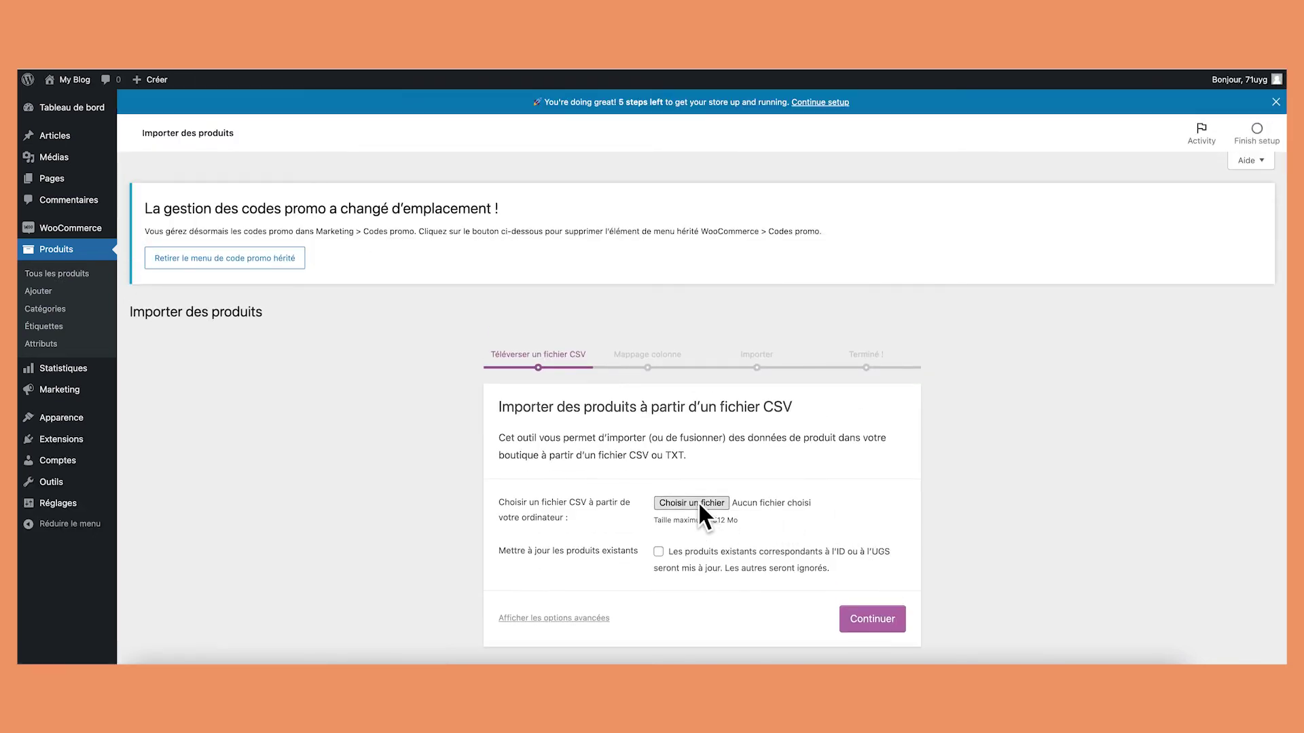
pyautogui.click(864, 615)
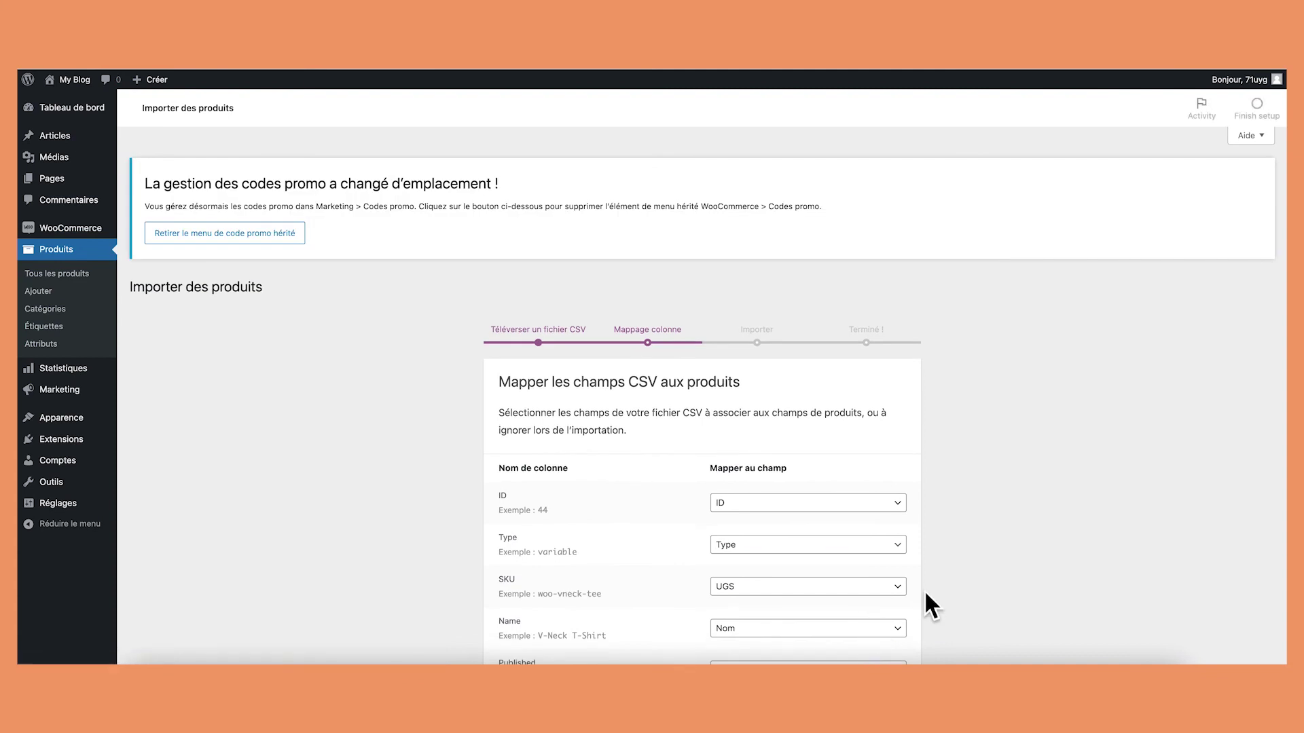
pyautogui.scroll(-20, 925, 593)
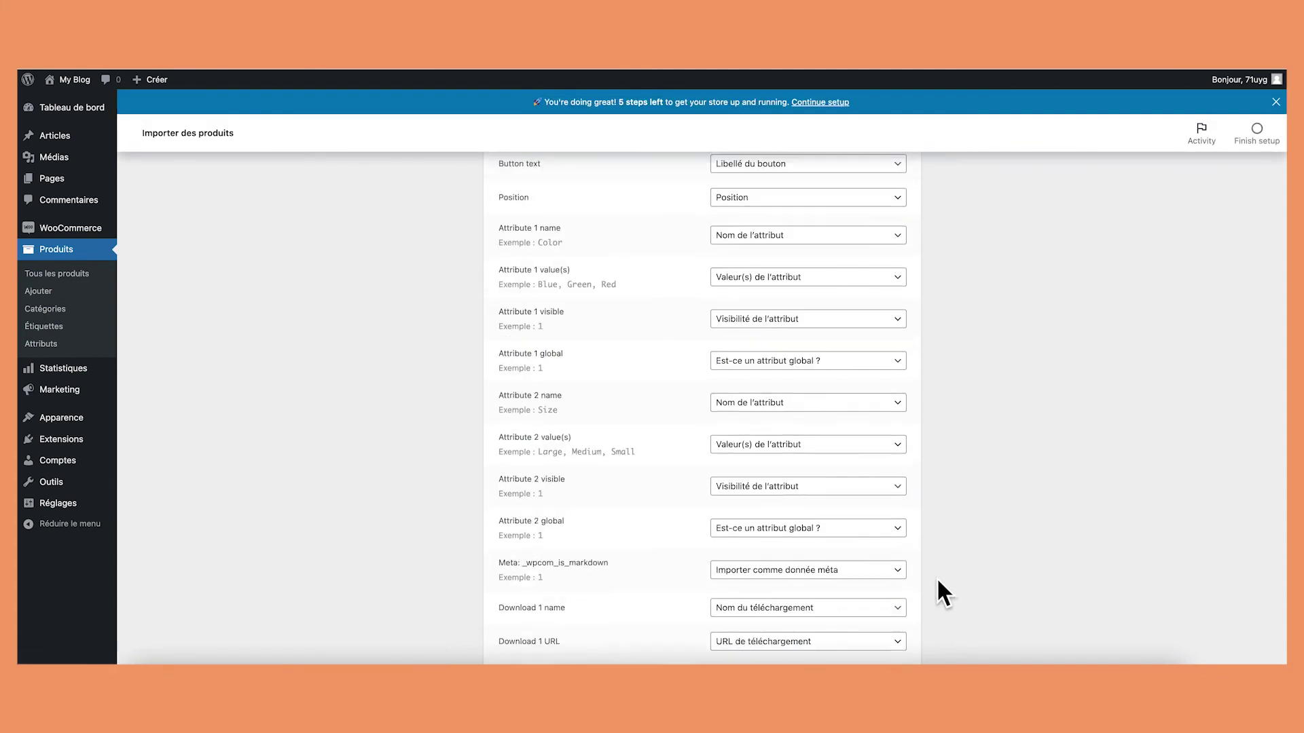
pyautogui.scroll(-3, 937, 591)
pyautogui.click(848, 574)
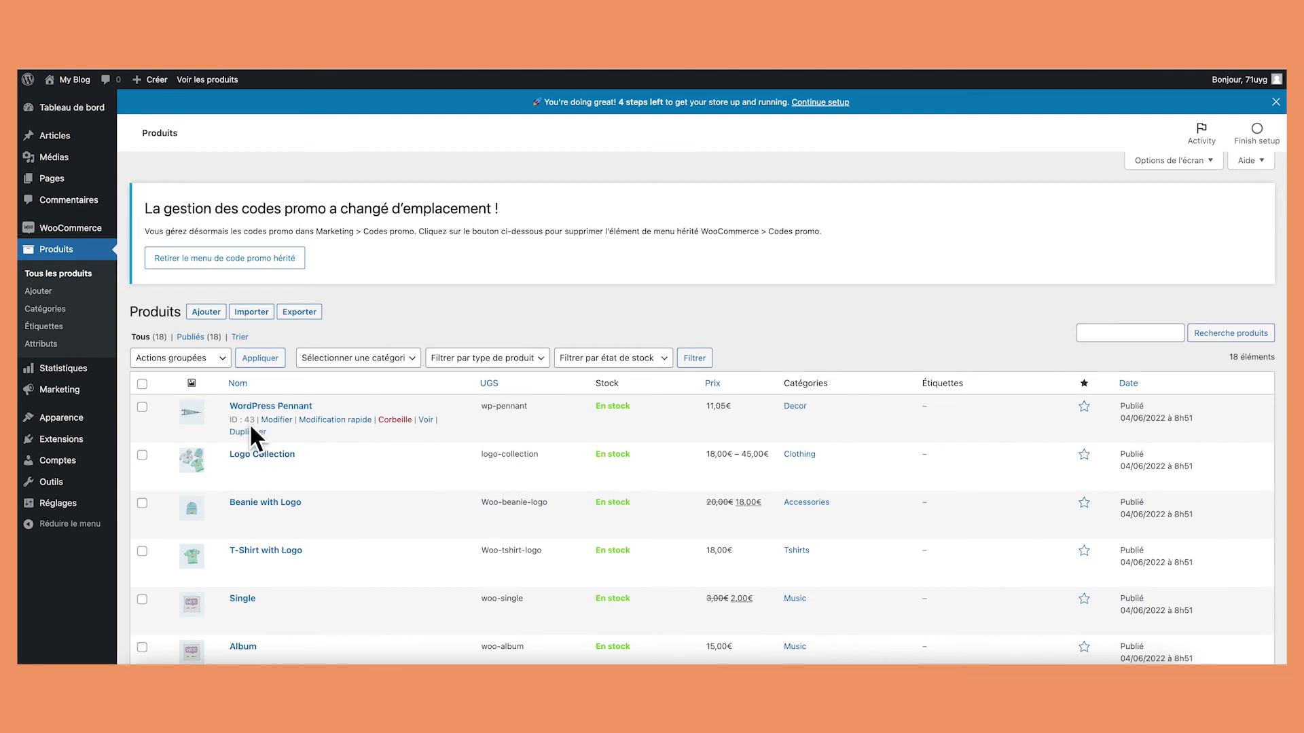
# Open the WordPress Pennant product for editing and review its title, description and product data
pyautogui.click(275, 420)
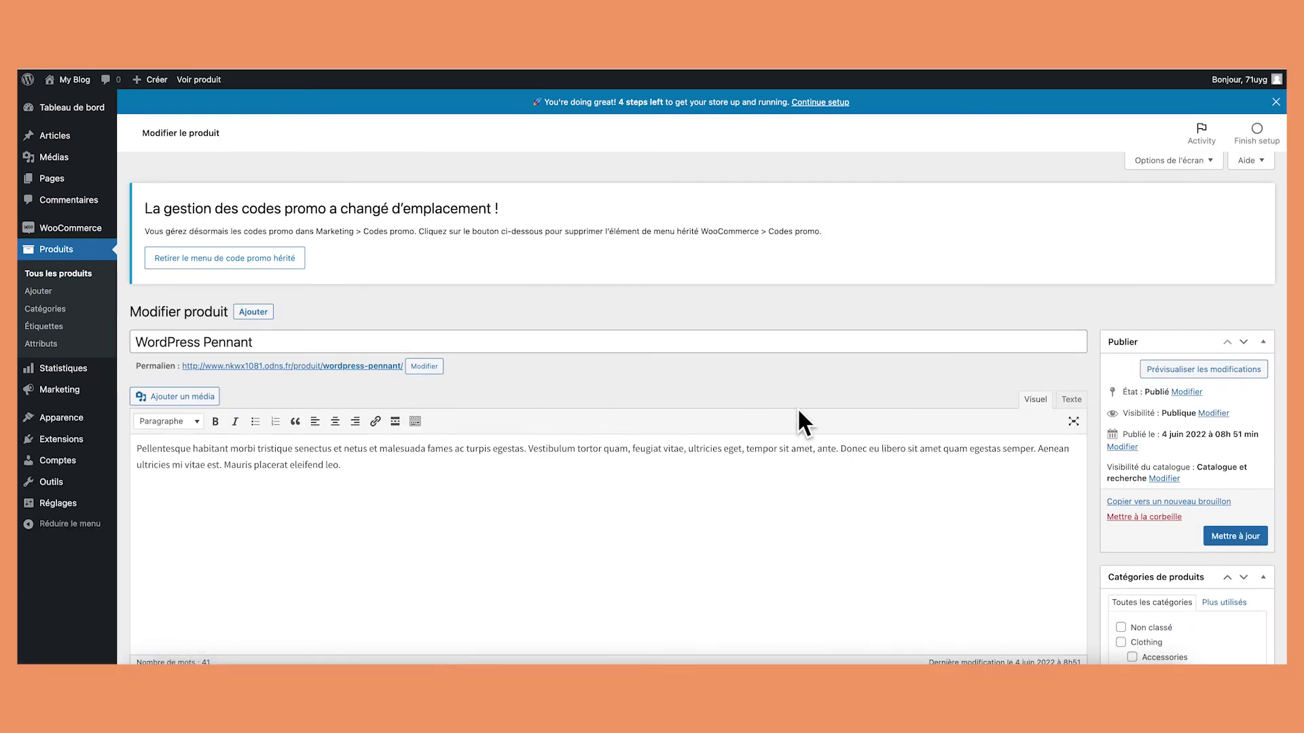
pyautogui.scroll(-3, 801, 415)
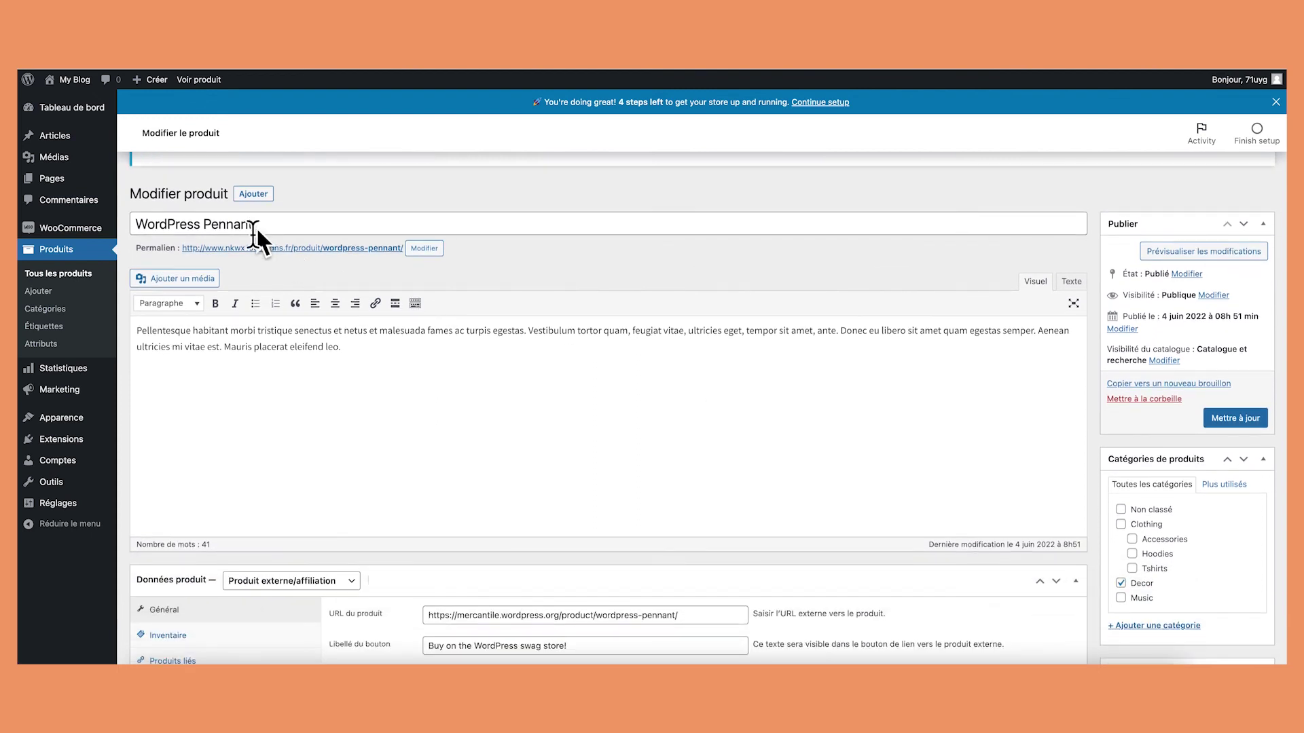
pyautogui.click(252, 231)
pyautogui.click(225, 331)
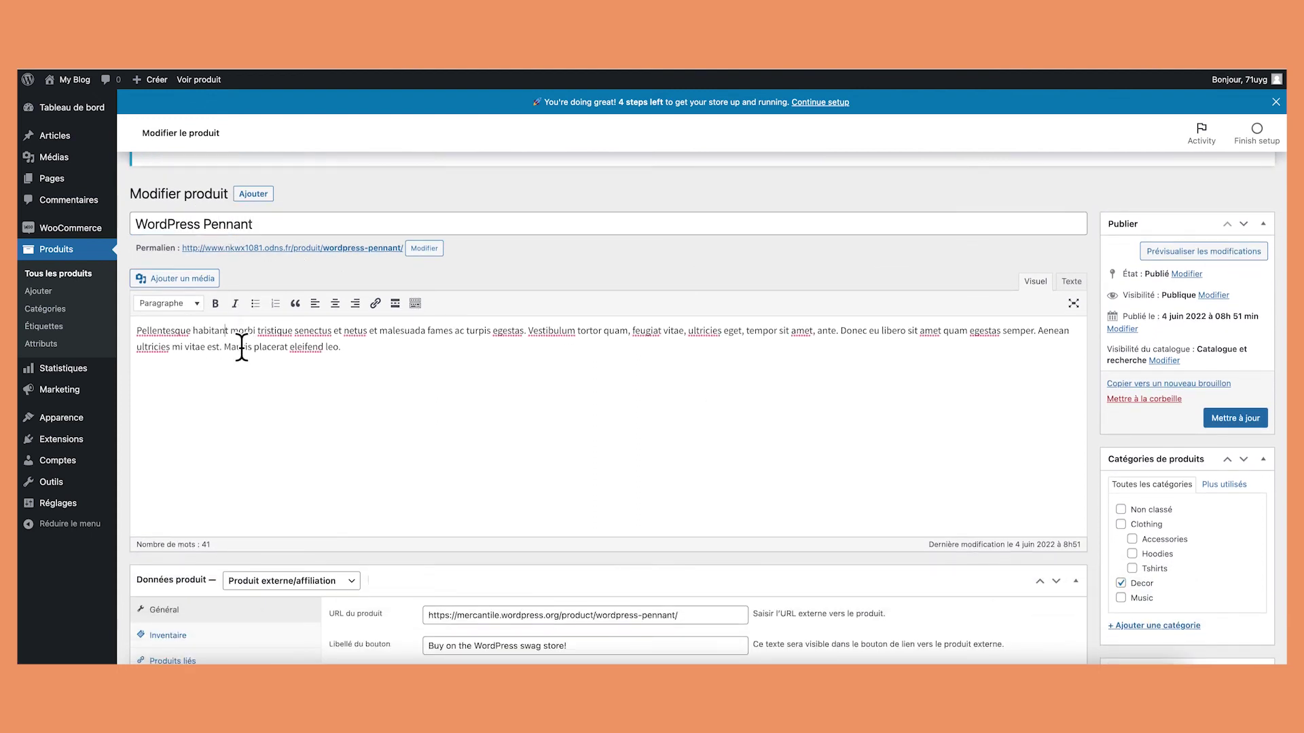
pyautogui.scroll(-3, 626, 510)
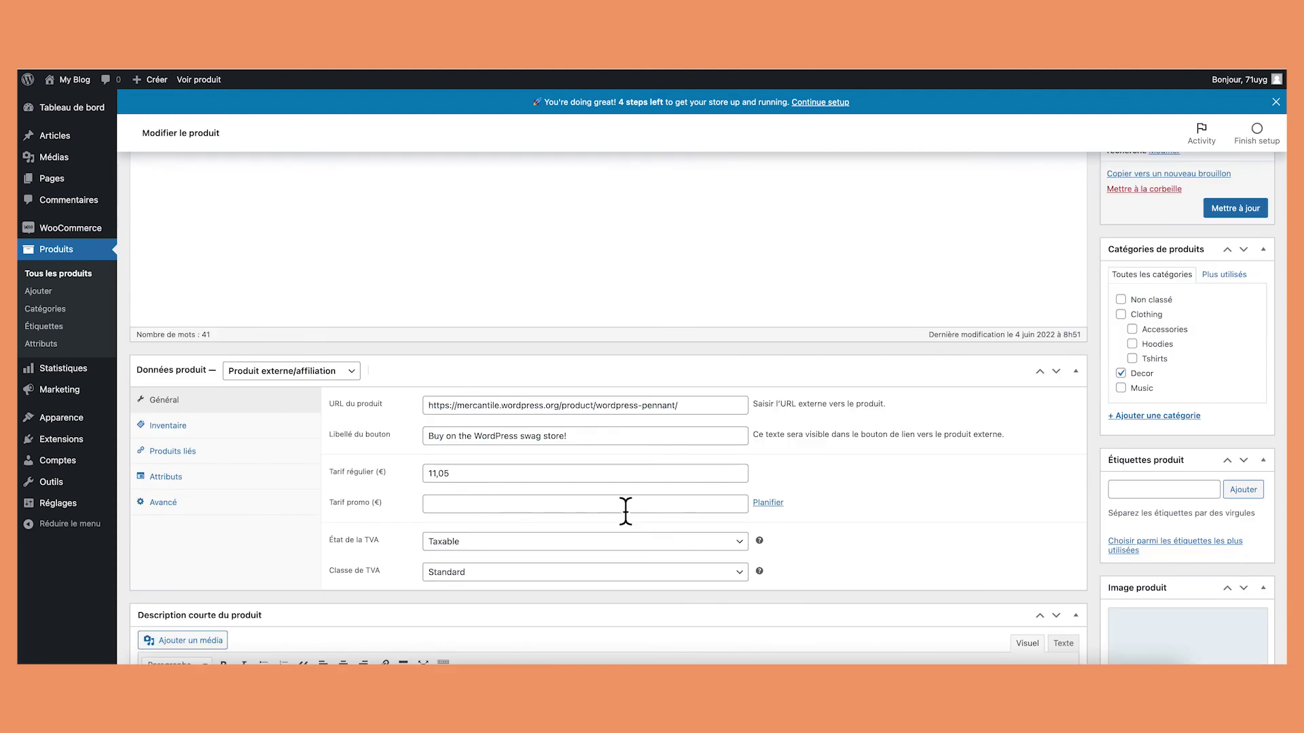
pyautogui.scroll(5, 625, 511)
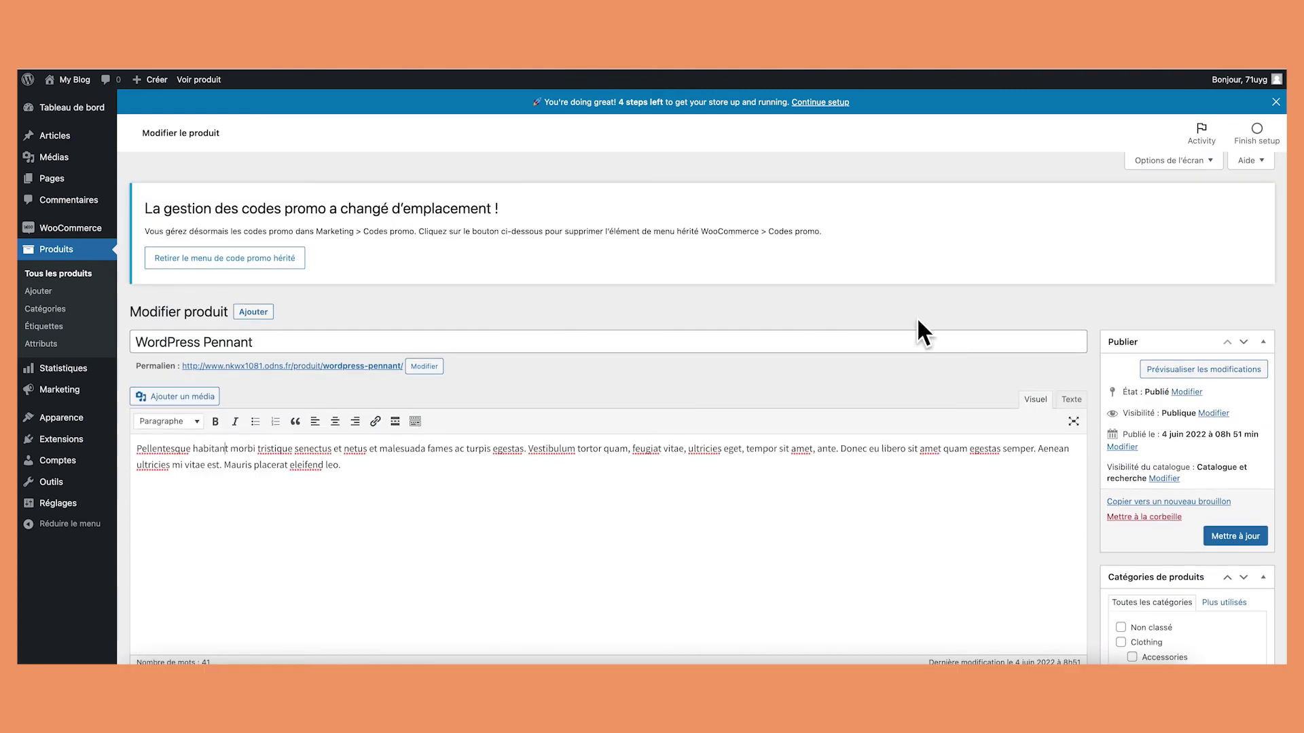
# Dismiss the store setup reminder banner and view the WordPress Pennant's page in the storefront
pyautogui.click(1273, 101)
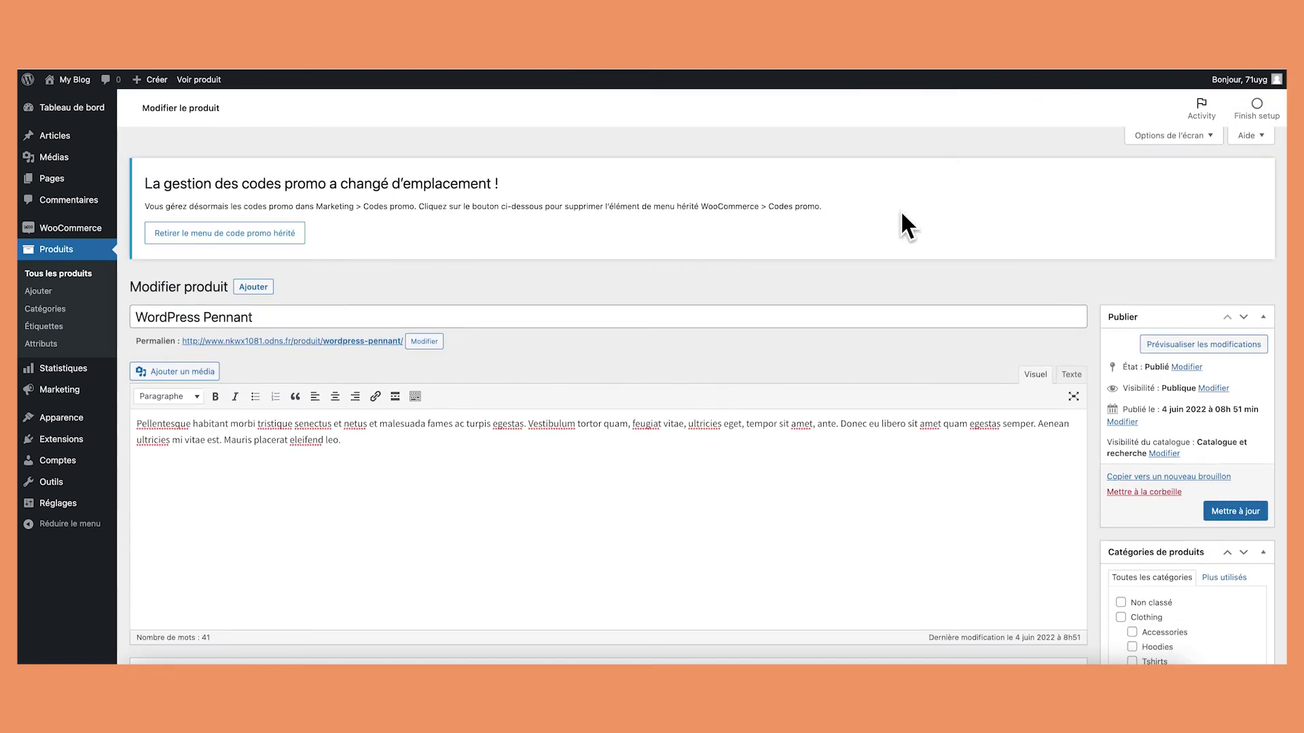
pyautogui.click(198, 80)
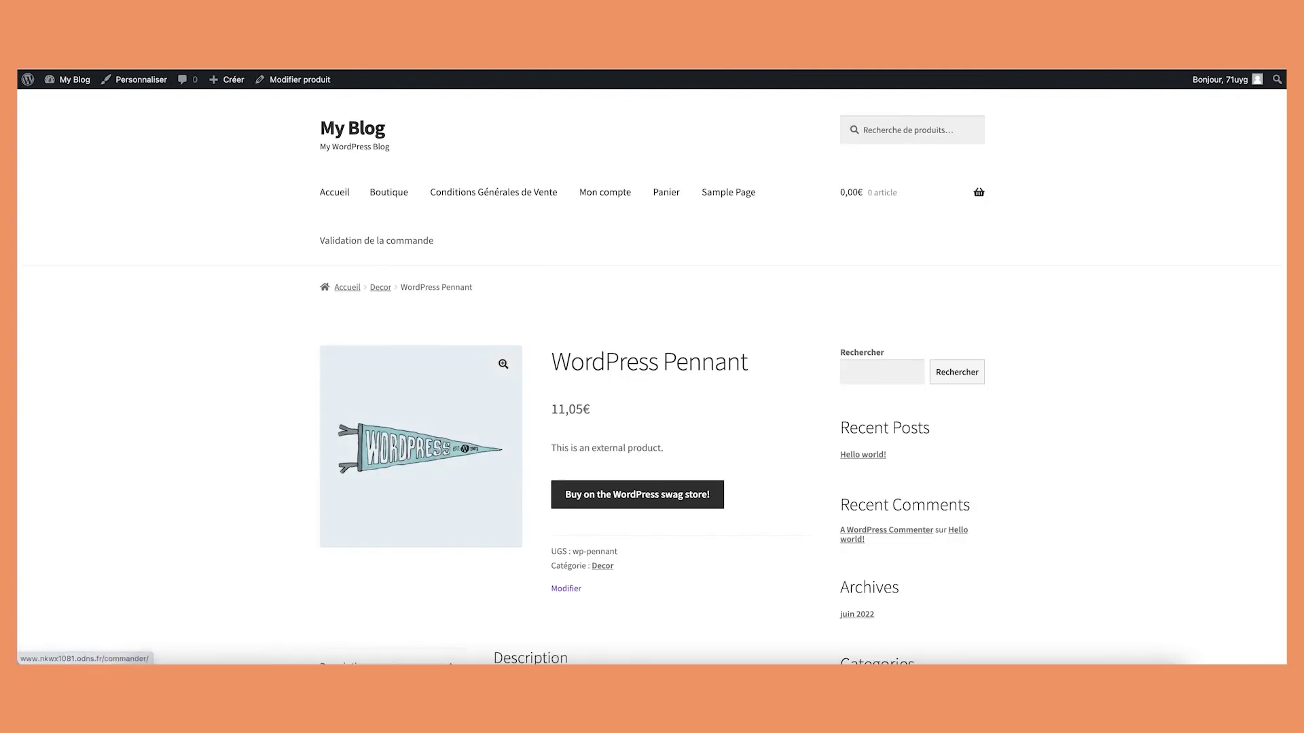
pyautogui.scroll(-2, 494, 265)
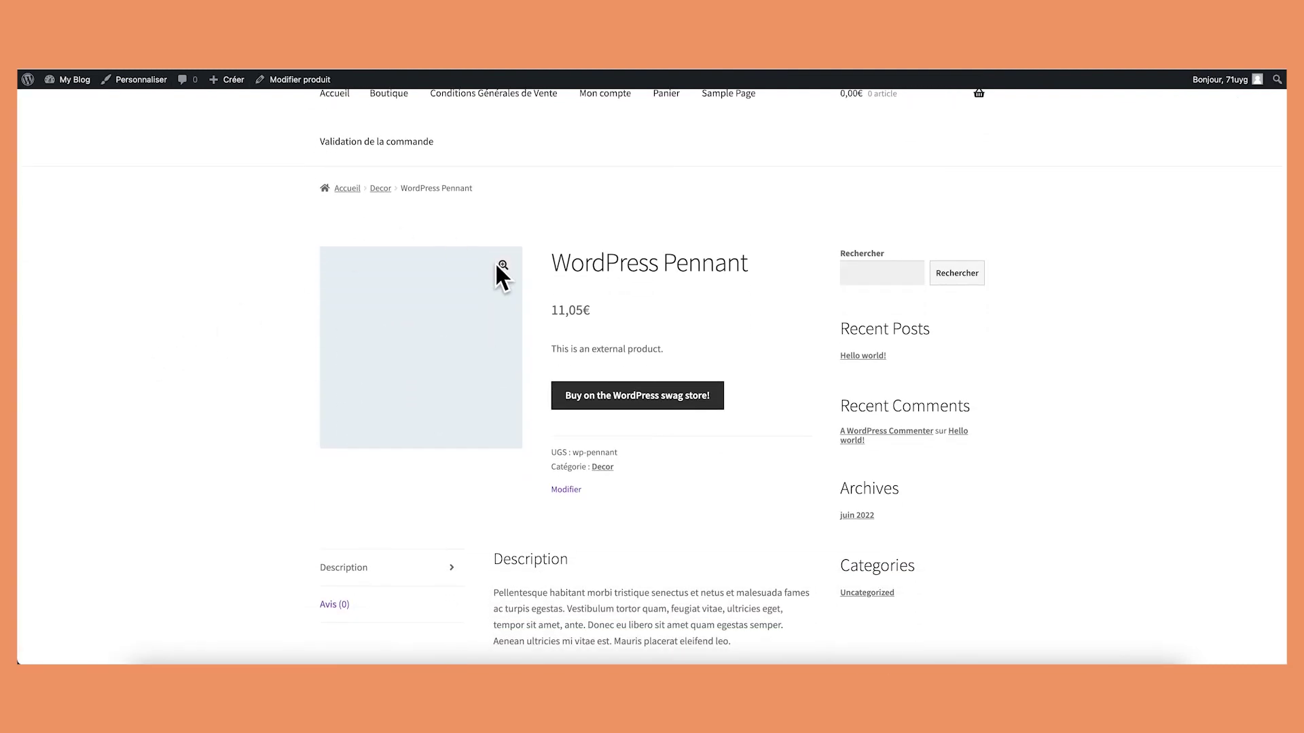
pyautogui.scroll(-4, 693, 550)
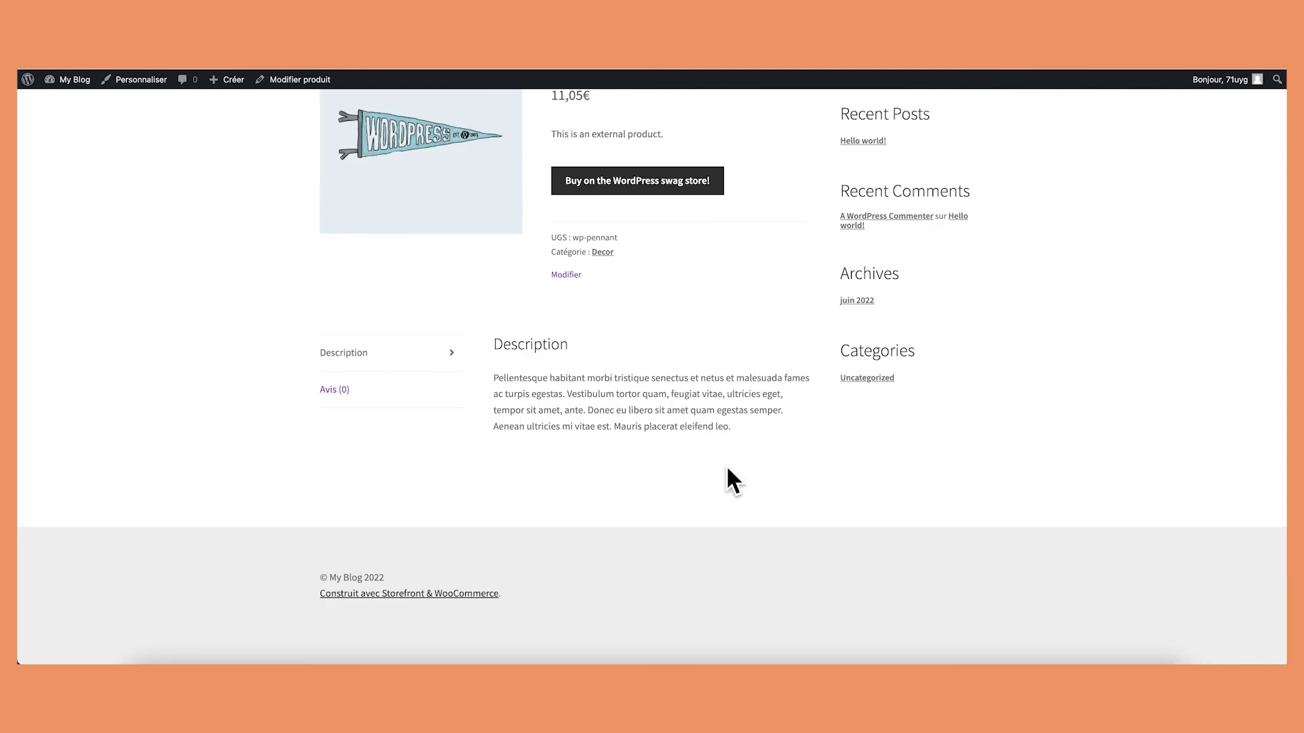
pyautogui.scroll(4, 742, 424)
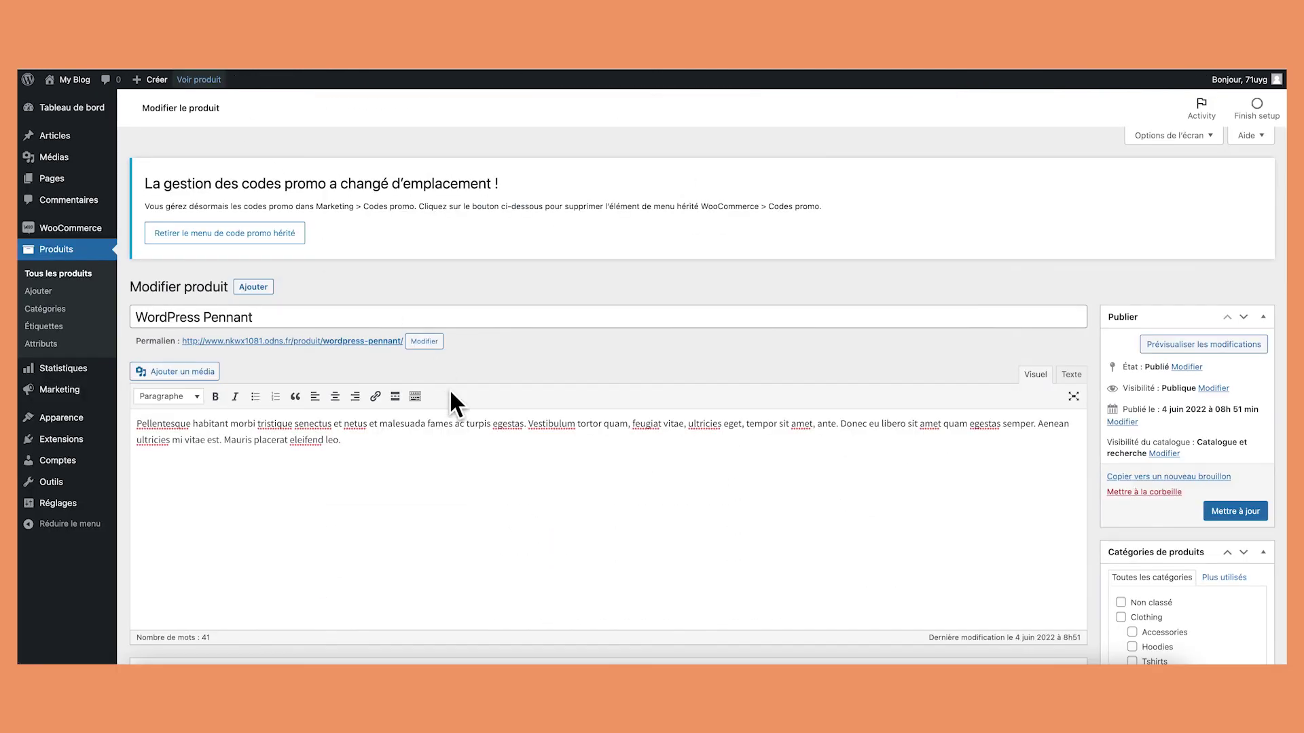
# Check the WordPress Pennant's VAT status and VAT class options, keeping Taxable and Standard
pyautogui.scroll(-3, 301, 482)
pyautogui.scroll(-3, 303, 478)
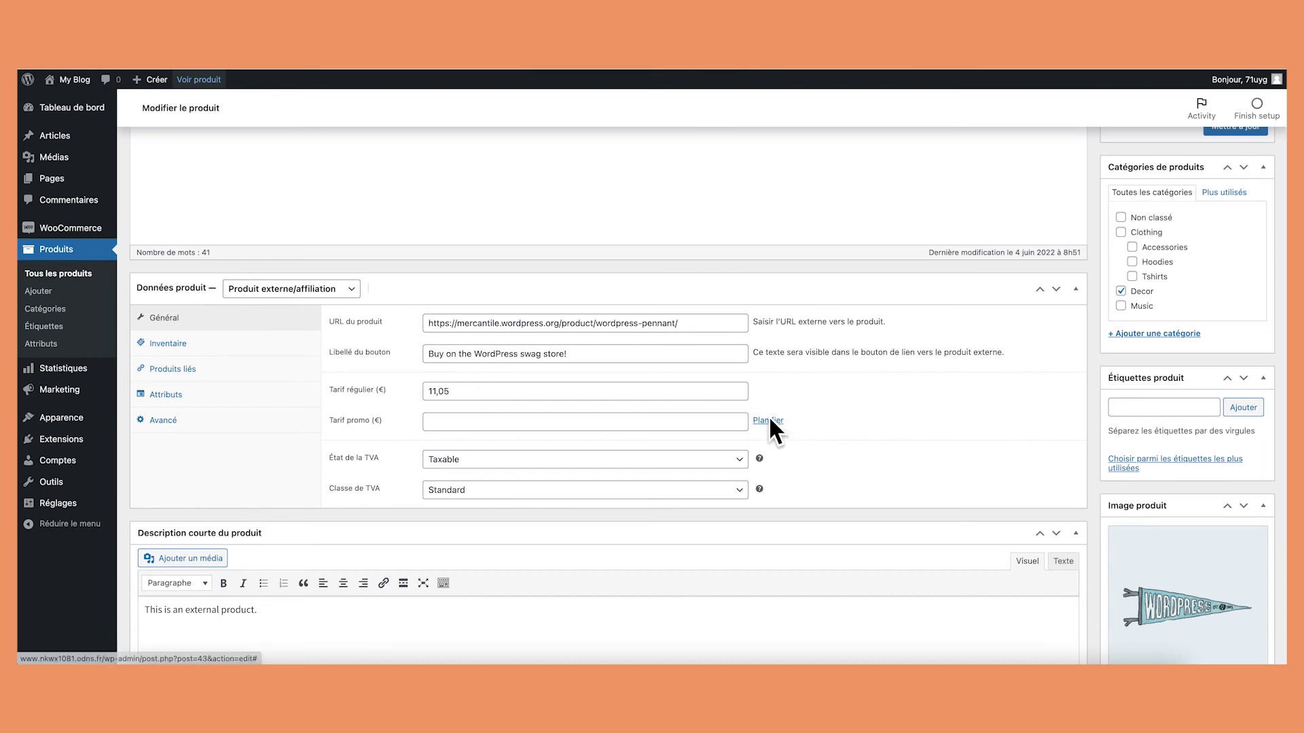
pyautogui.click(481, 462)
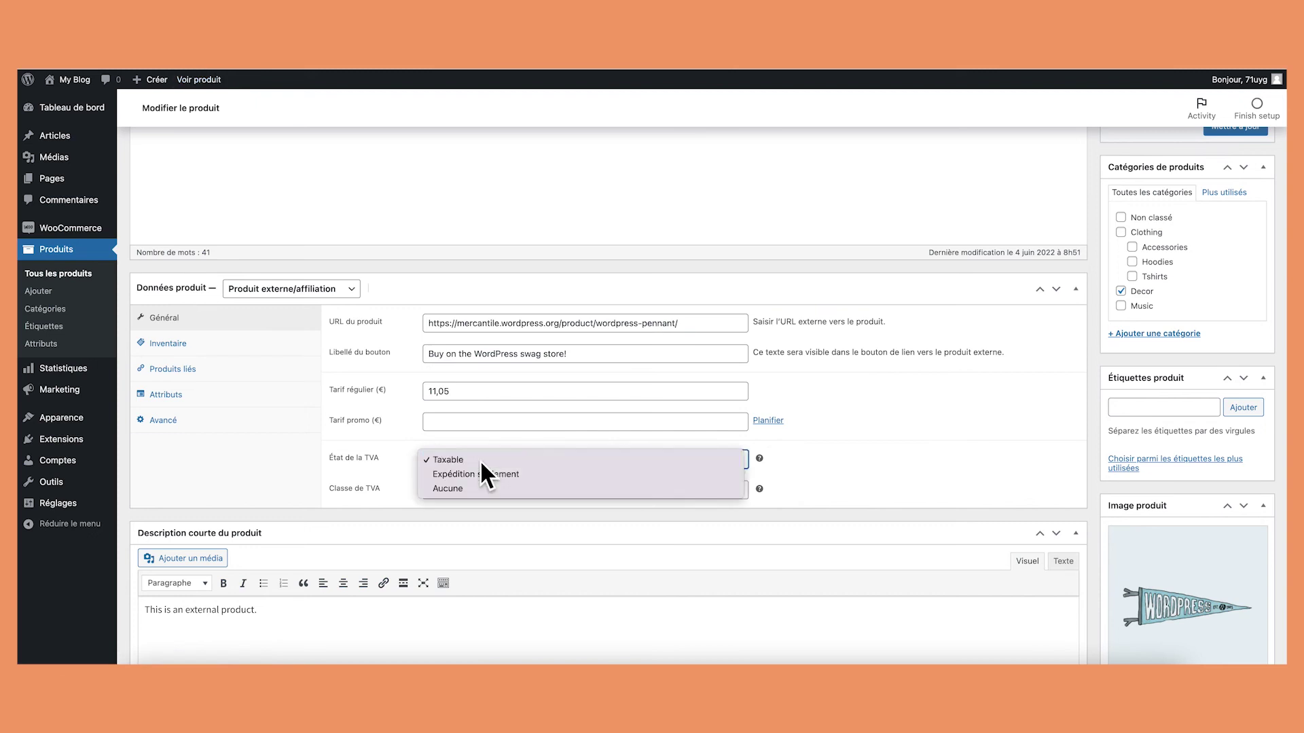
pyautogui.click(479, 459)
pyautogui.click(453, 489)
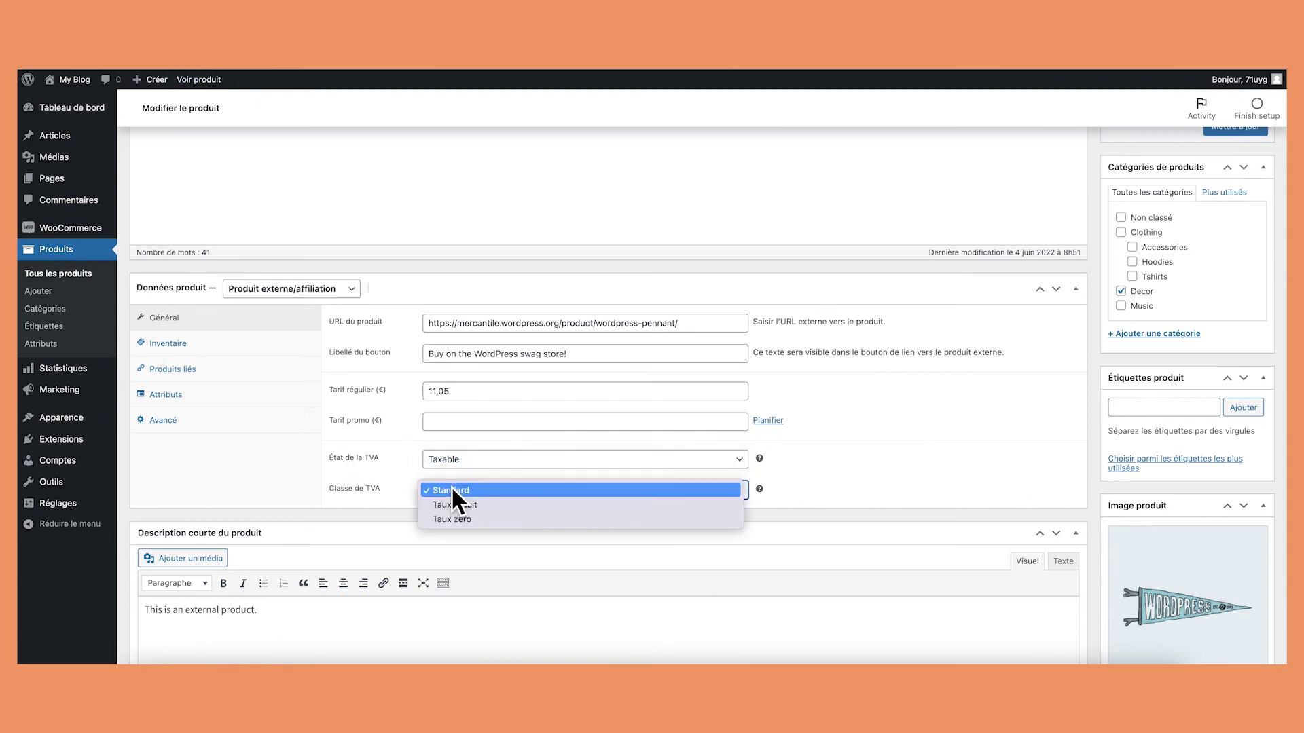
pyautogui.click(499, 489)
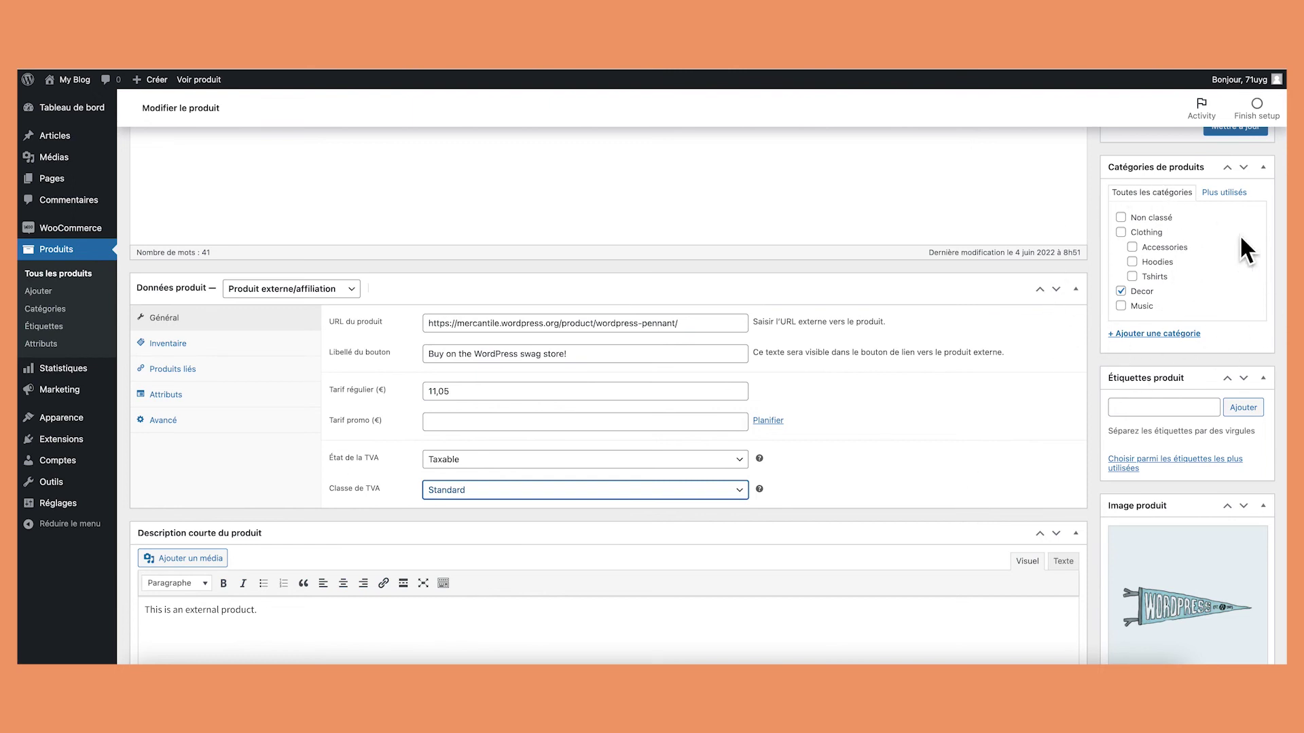
# Review the WordPress Pennant's short description, tags, product image and gallery sections
pyautogui.scroll(-3, 1152, 425)
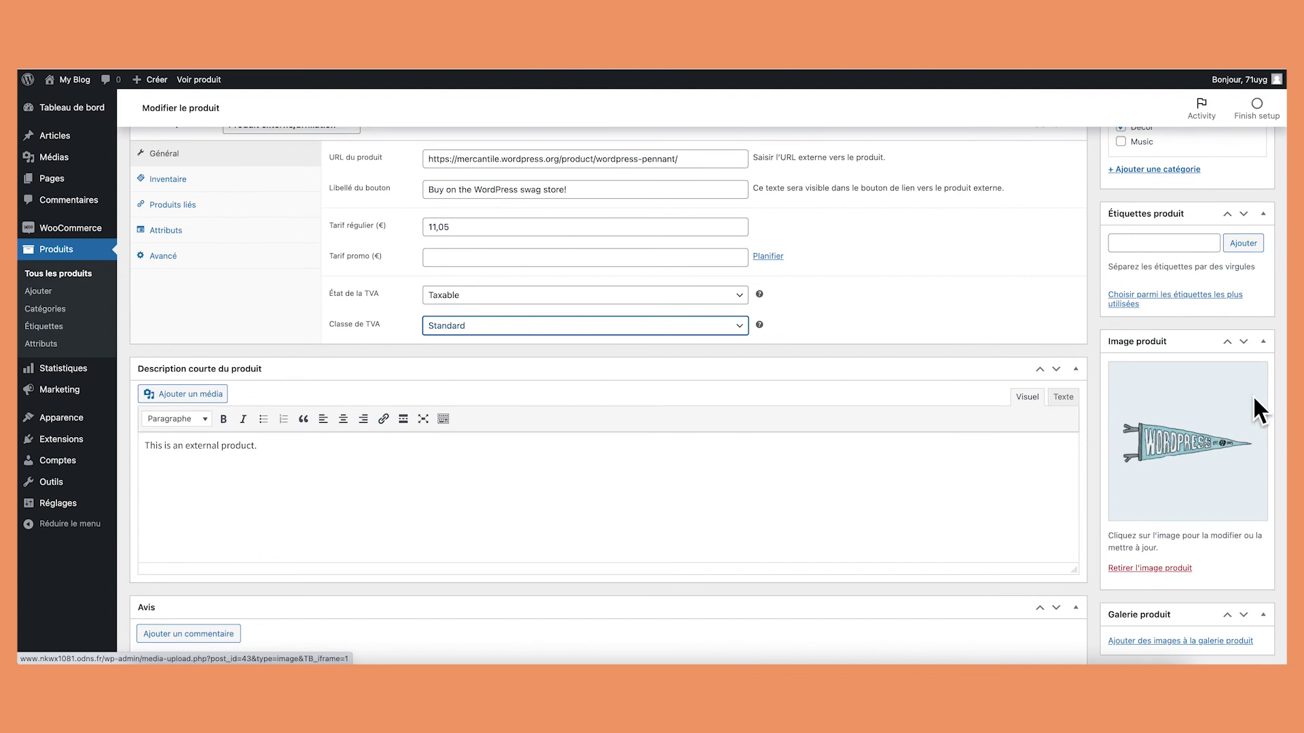
pyautogui.scroll(-1, 1252, 393)
pyautogui.scroll(2, 1252, 394)
pyautogui.scroll(-2, 1252, 394)
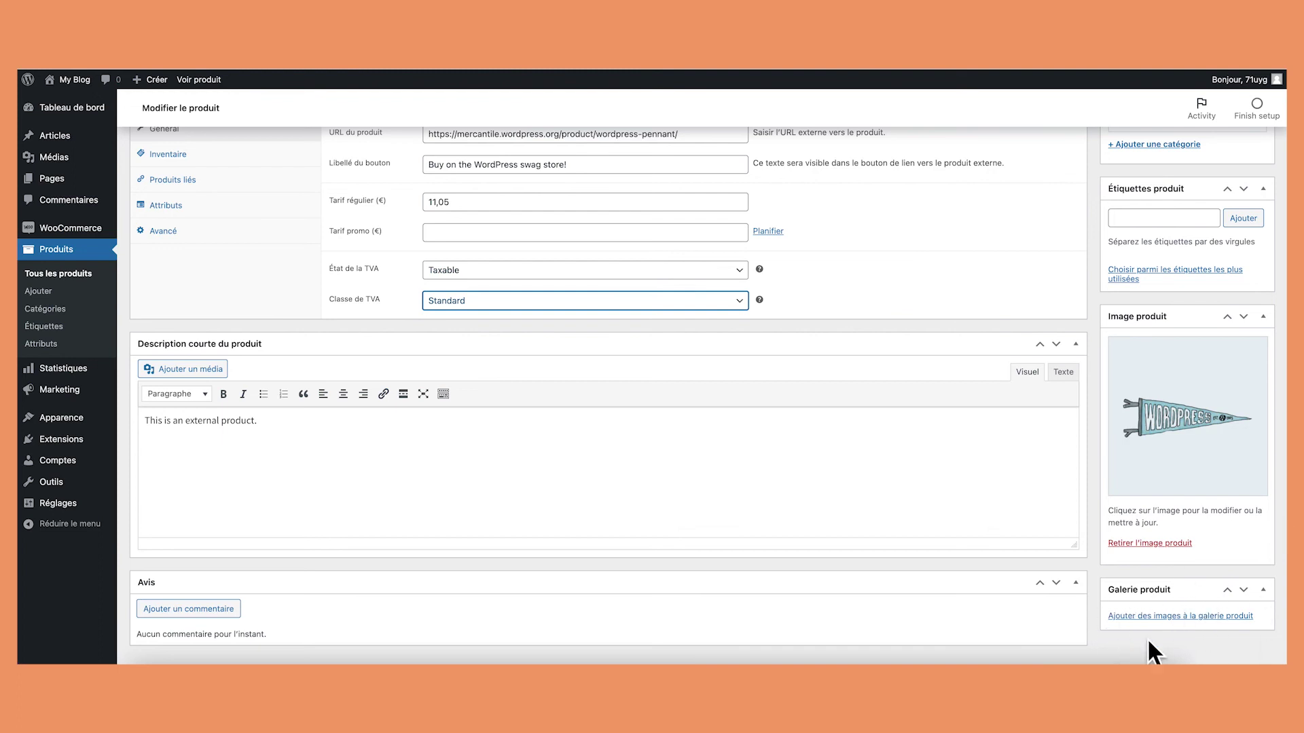
pyautogui.scroll(2, 1211, 621)
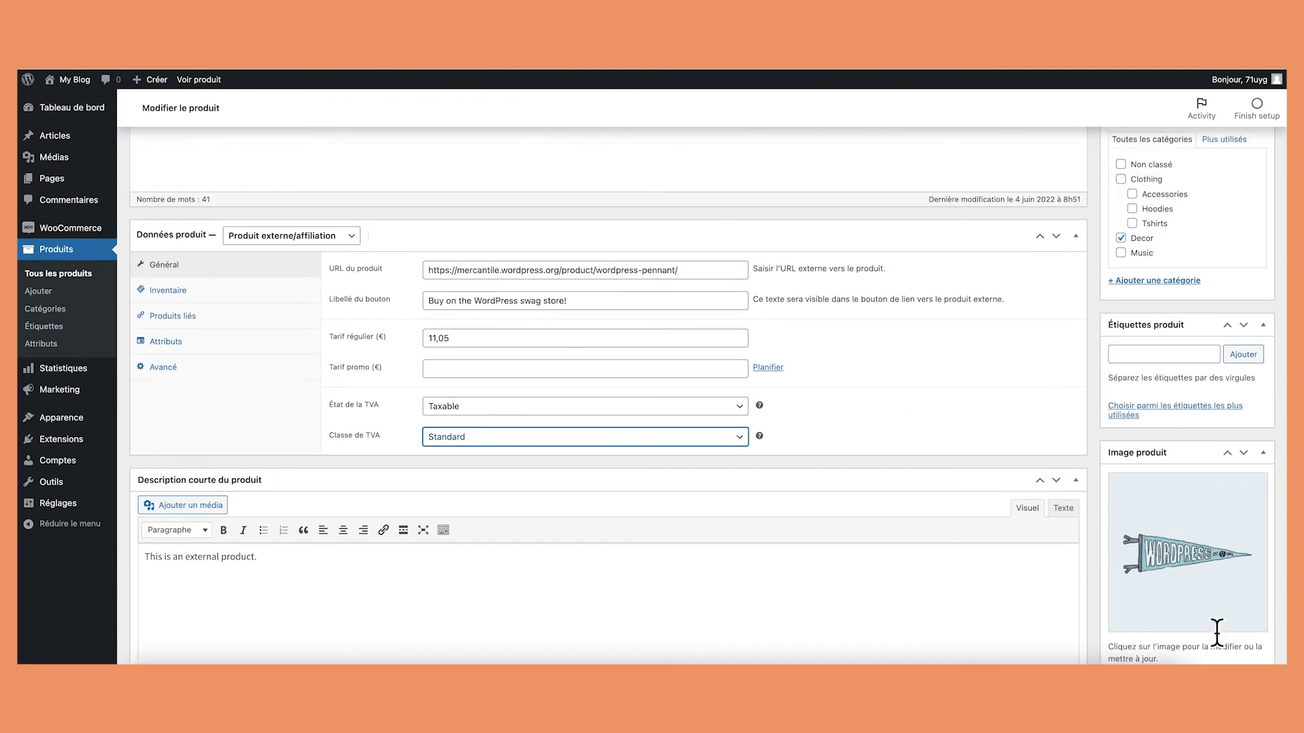
# Review the WordPress Pennant's inventory, linked products, attributes and advanced settings
pyautogui.click(164, 291)
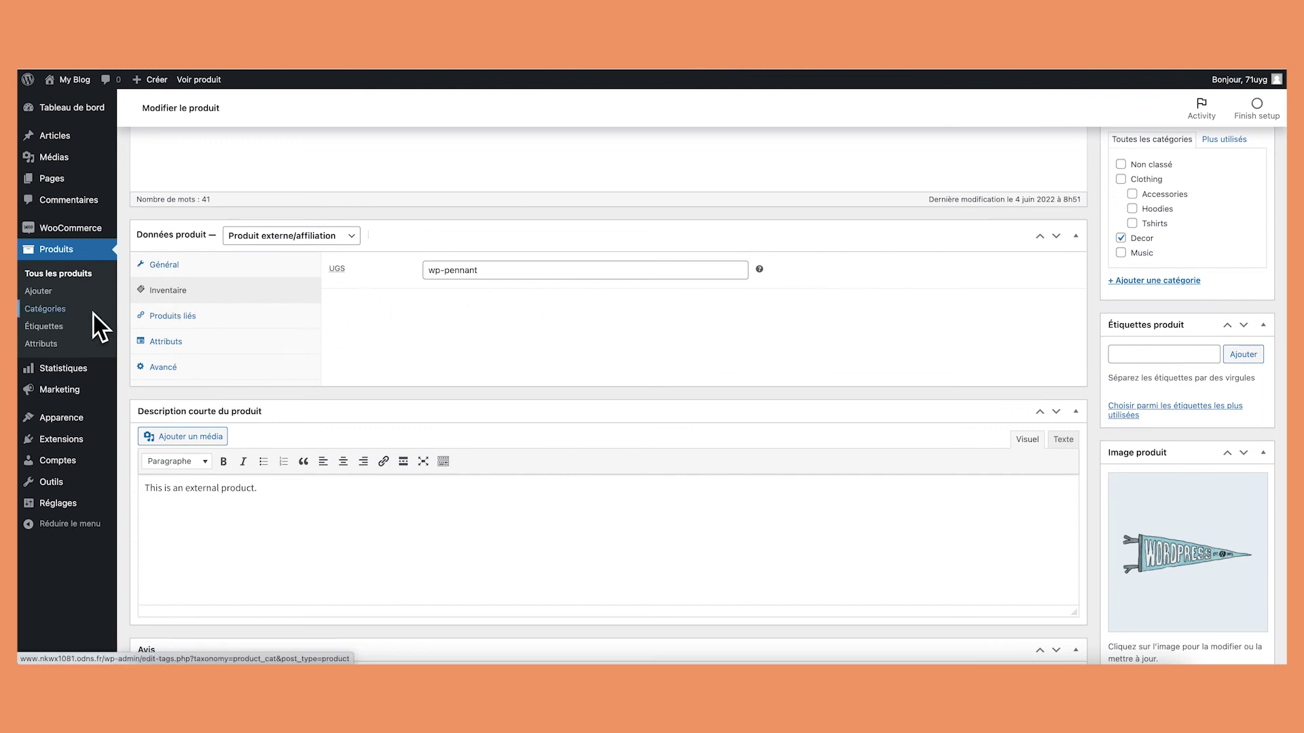
pyautogui.click(171, 314)
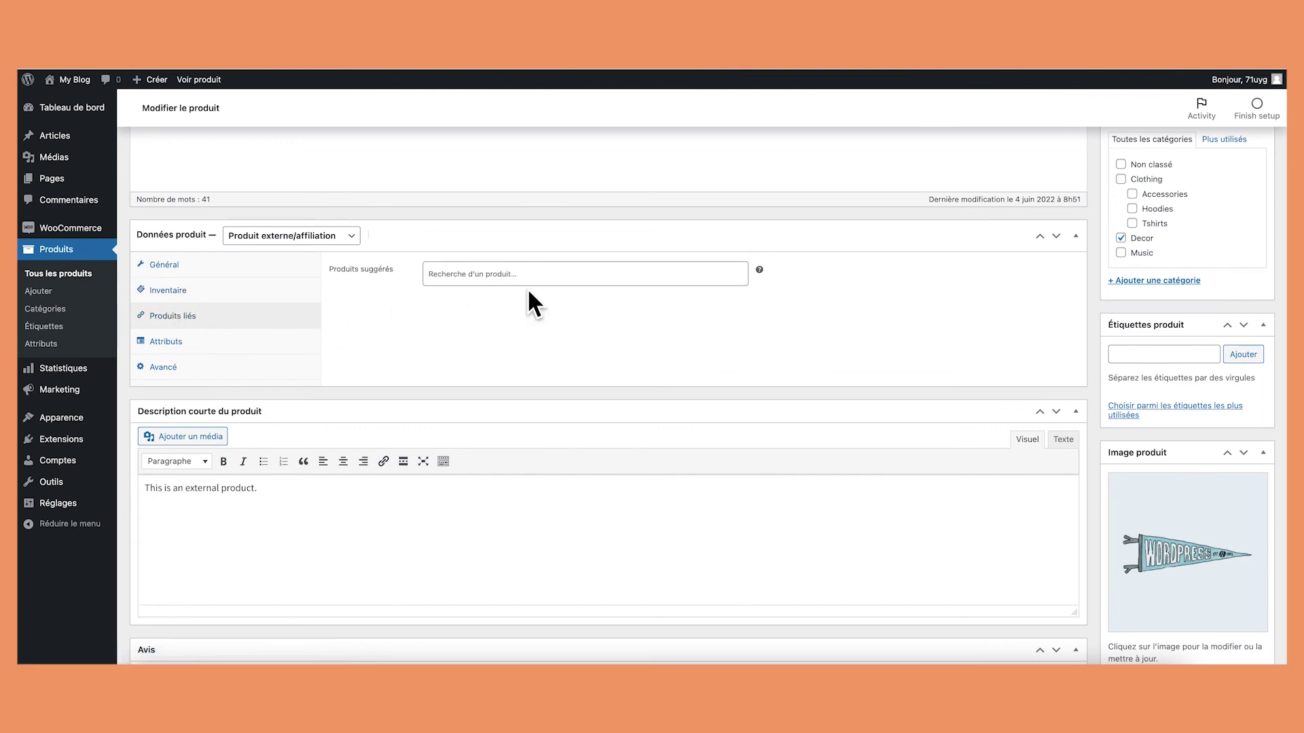
pyautogui.click(274, 342)
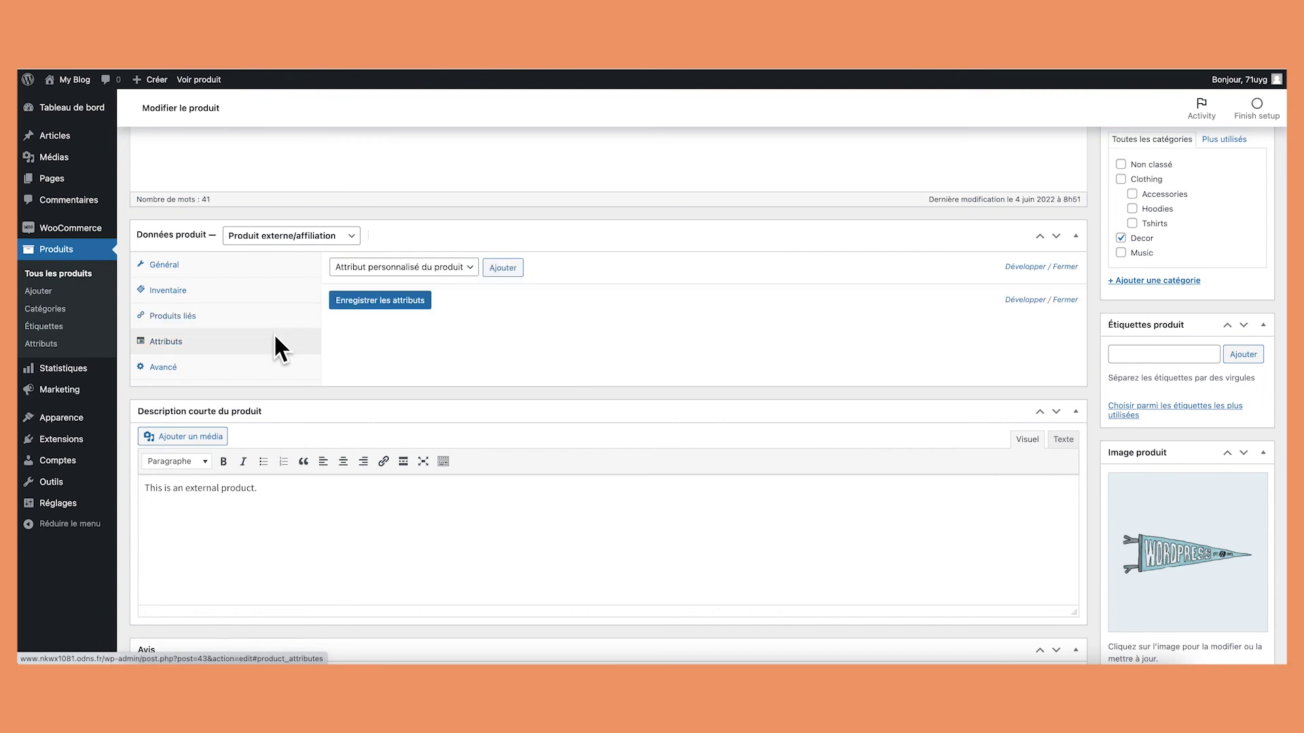
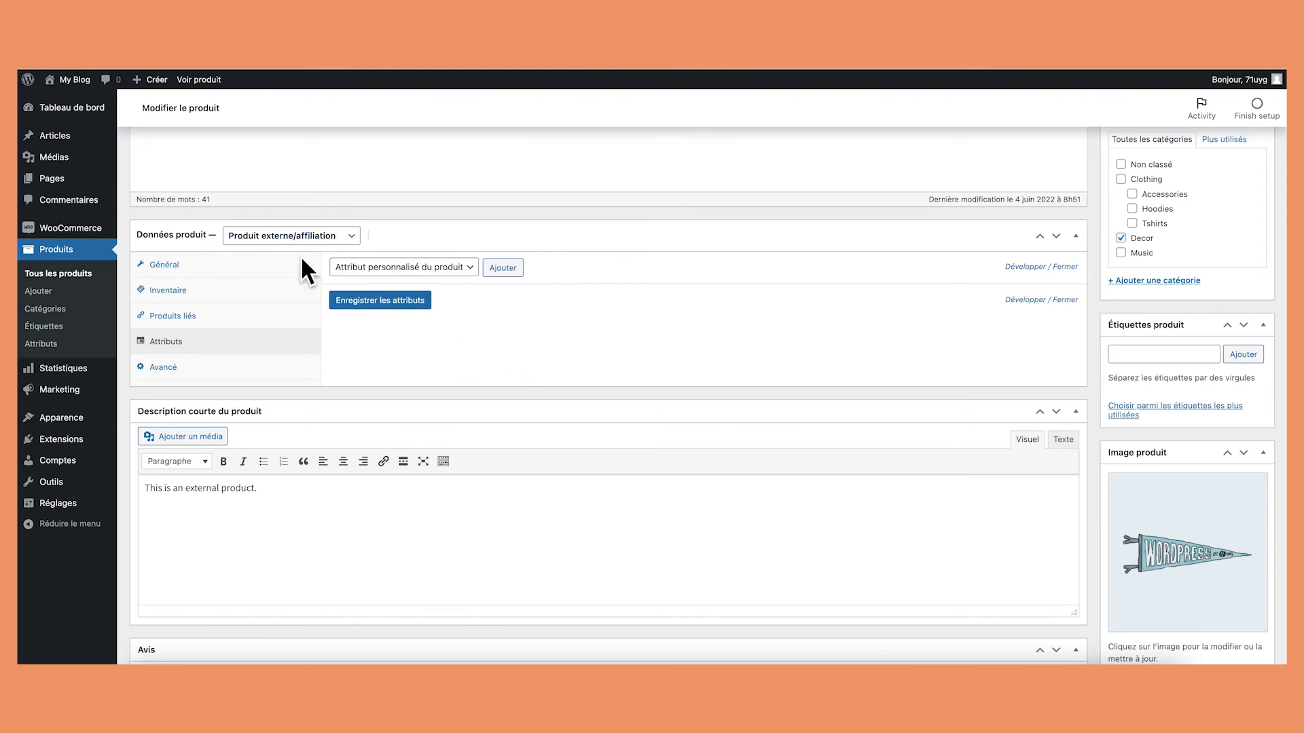
pyautogui.scroll(-3, 401, 346)
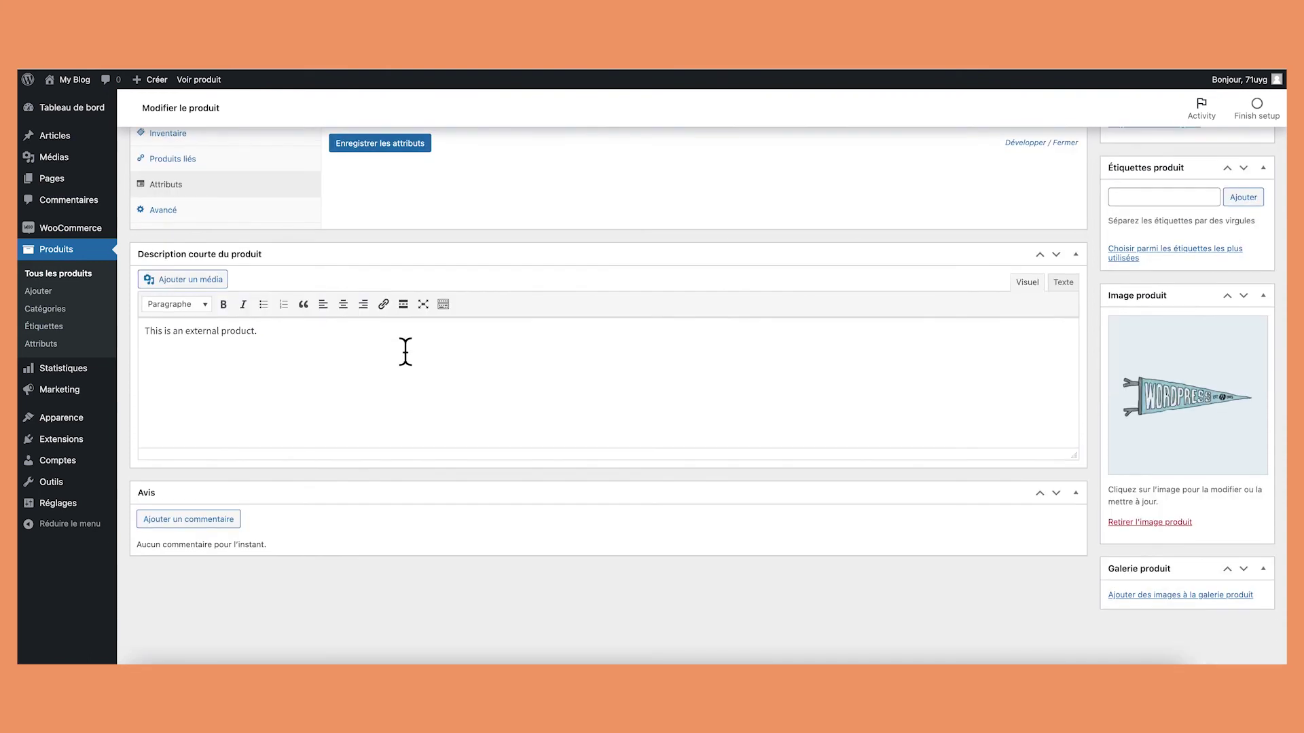
pyautogui.scroll(3, 406, 351)
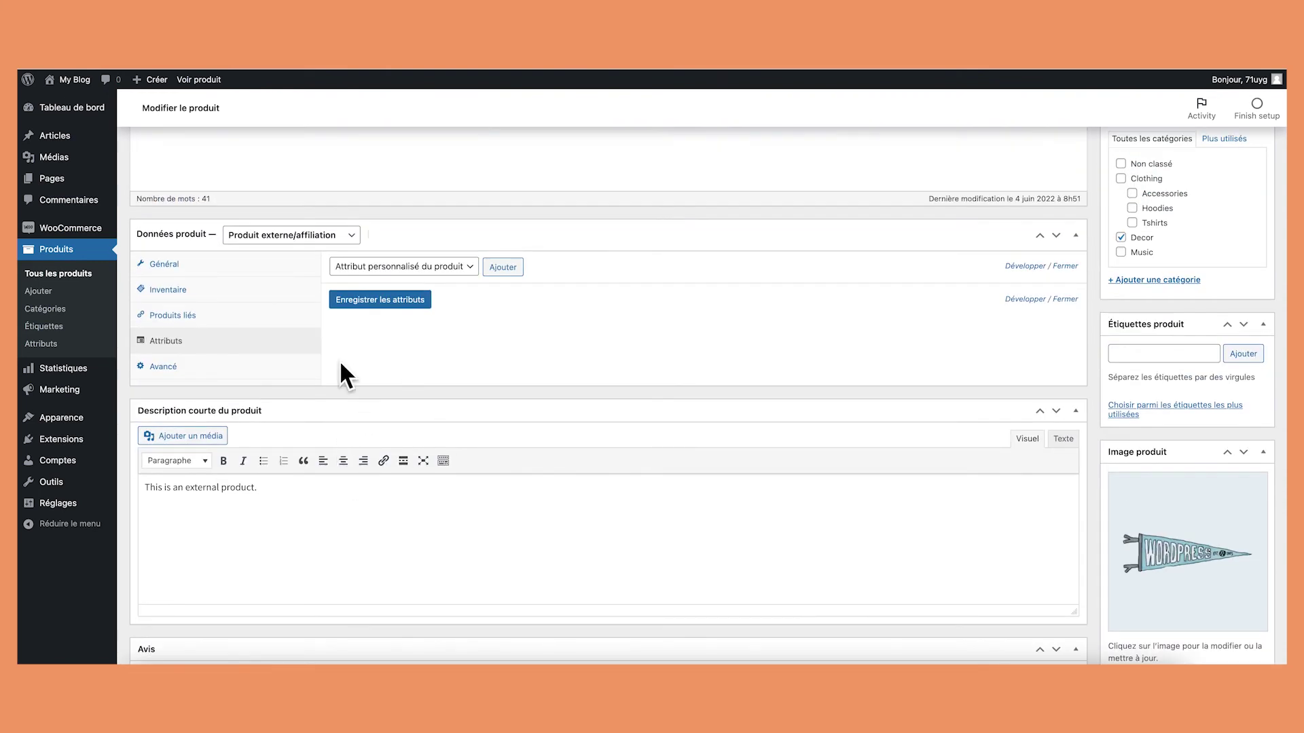
pyautogui.click(236, 366)
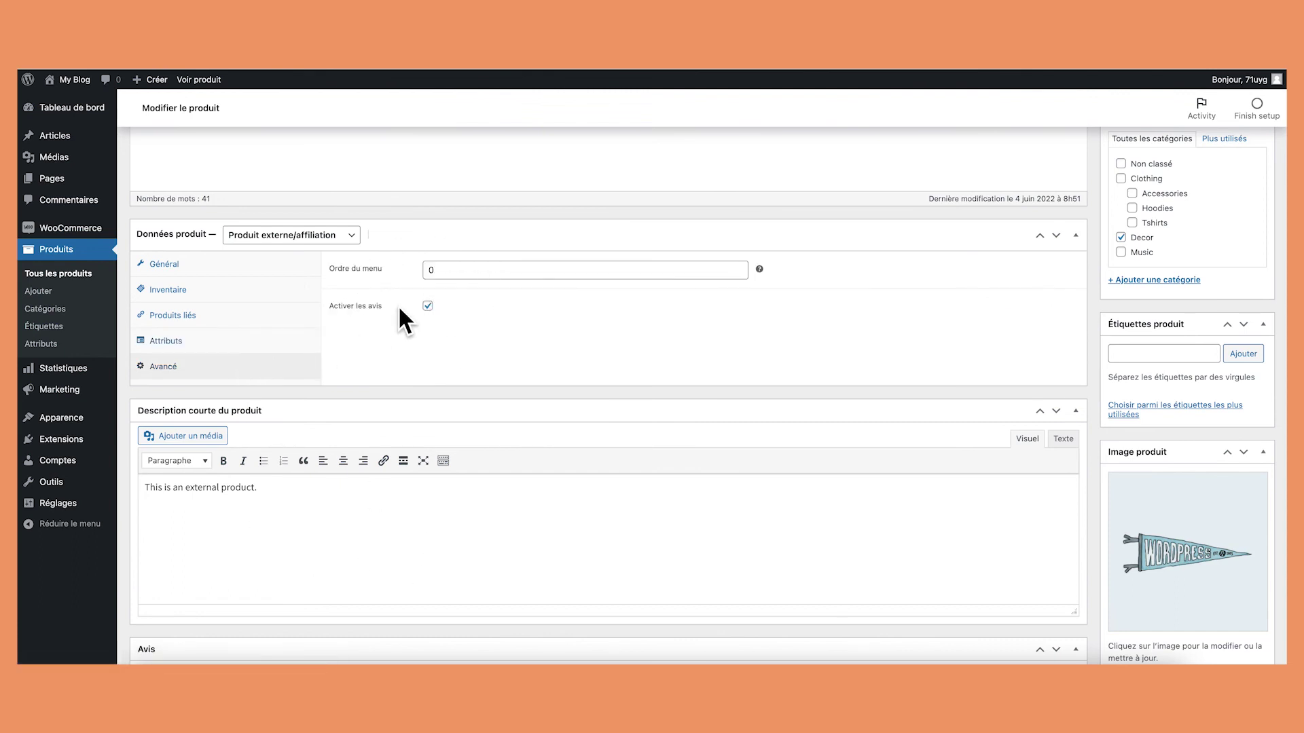
# Open the Beanie with Logo product for editing and change its product type to Produit variable
pyautogui.click(60, 274)
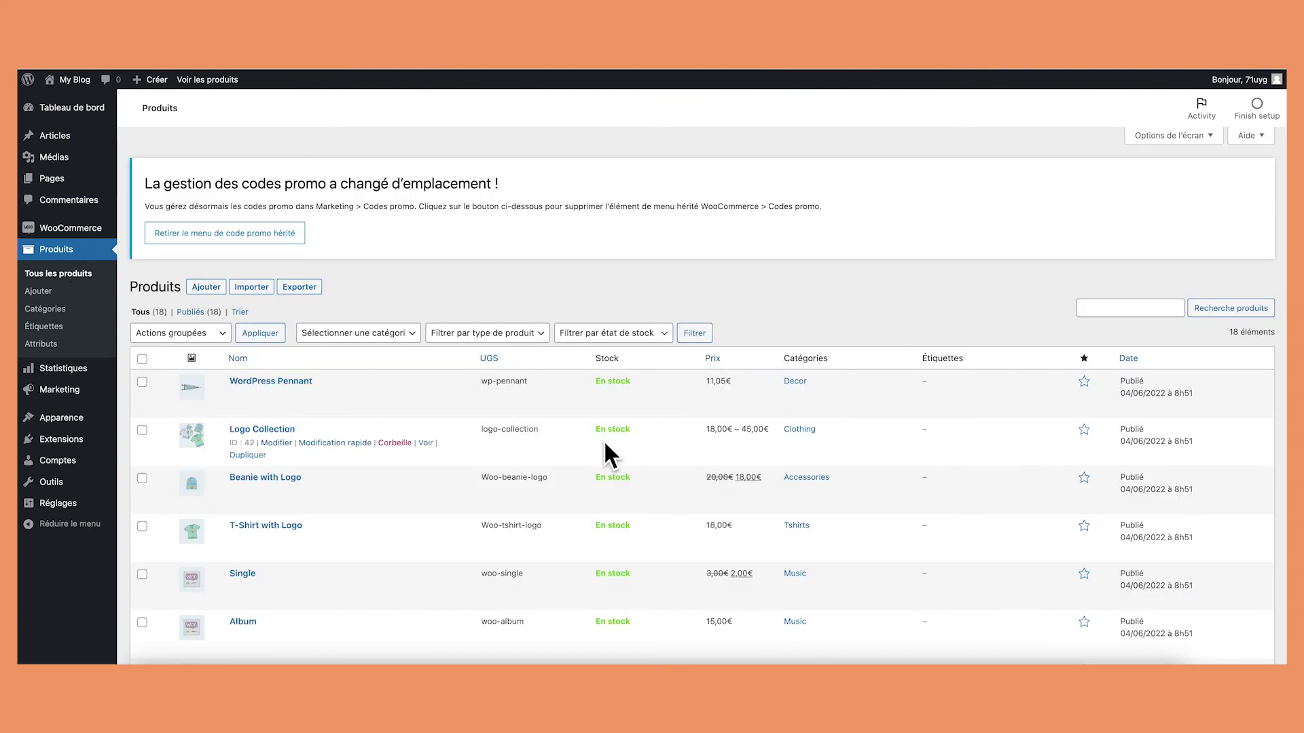
pyautogui.click(273, 490)
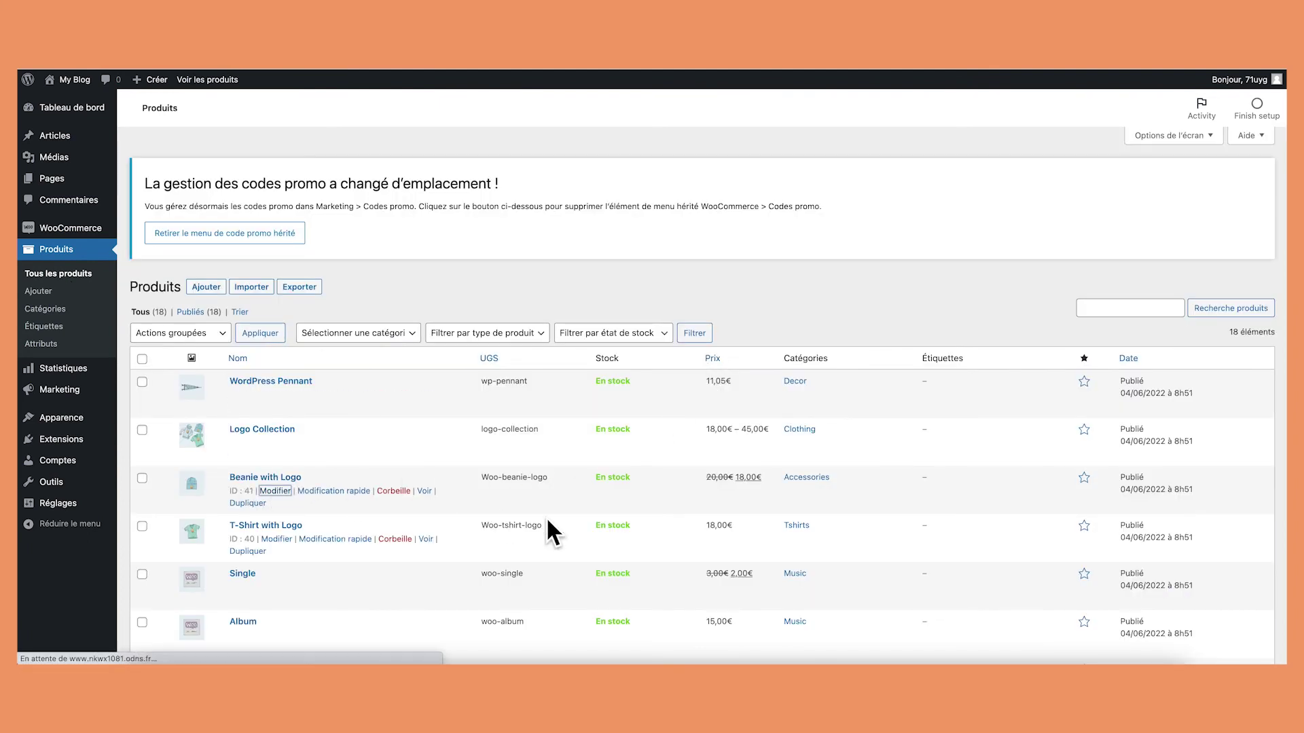
pyautogui.scroll(-6, 550, 519)
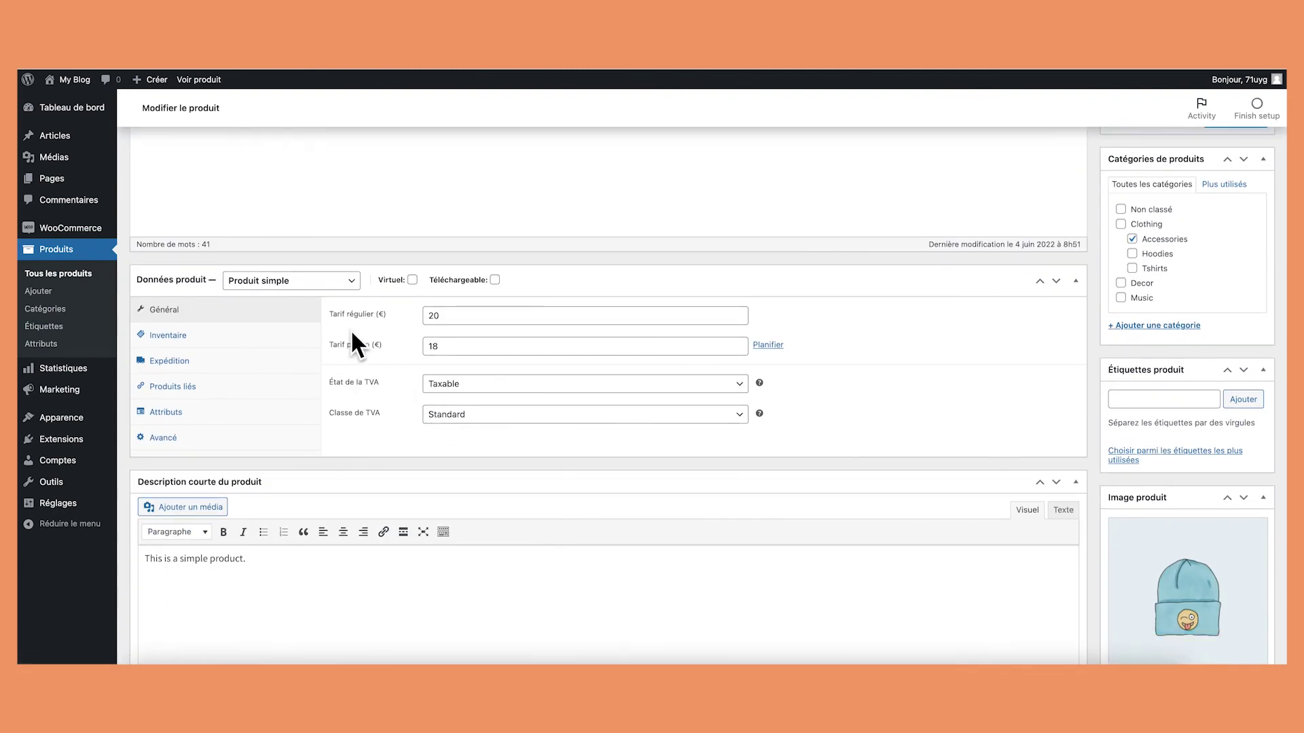
pyautogui.click(337, 281)
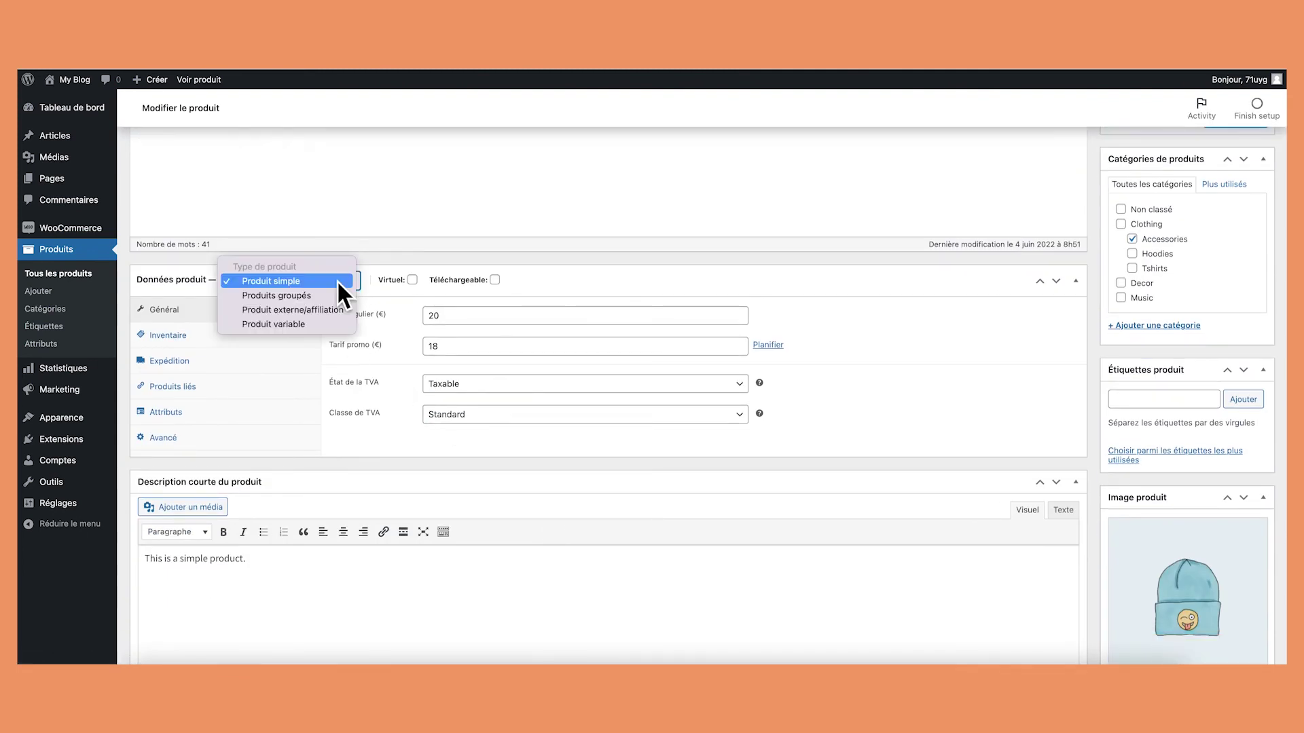
pyautogui.click(323, 324)
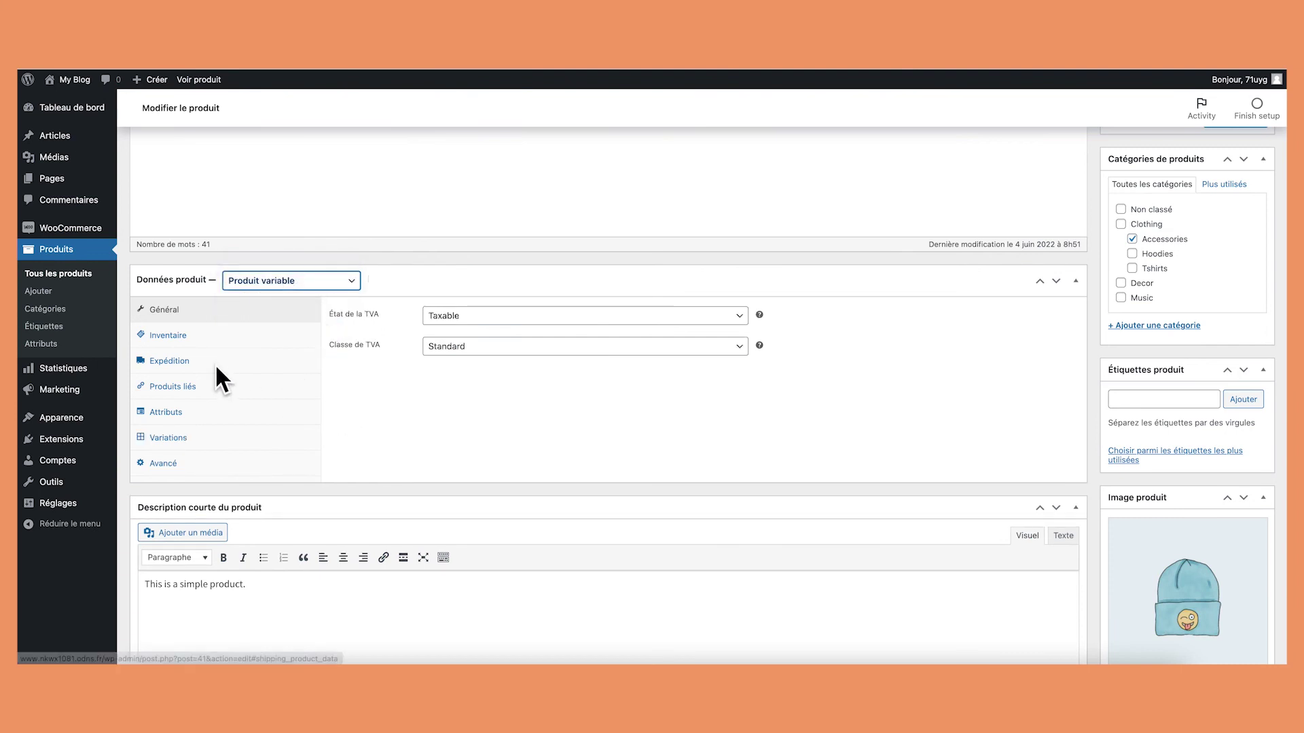
# Give the beanie's Color attribute all available values (Blue, Gray, Green, Red, Yellow) and save the attributes
pyautogui.click(173, 411)
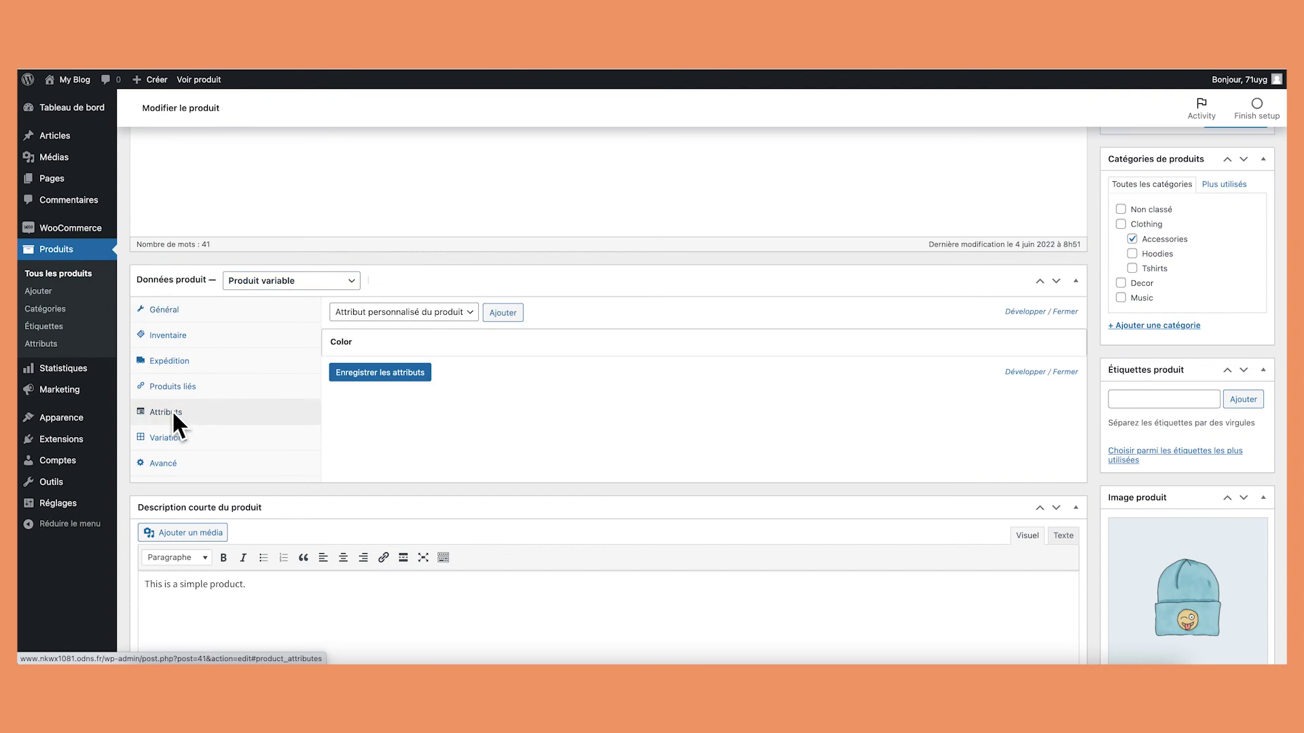
pyautogui.click(393, 341)
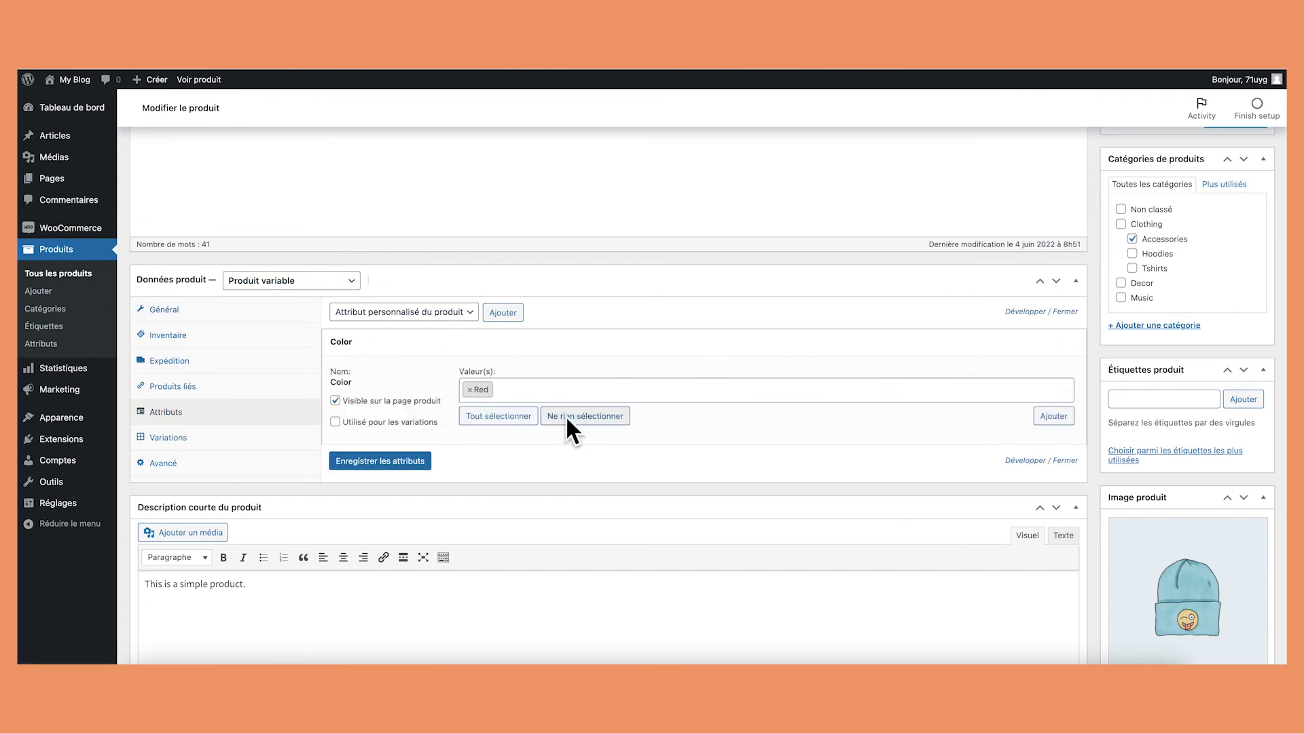
pyautogui.click(496, 417)
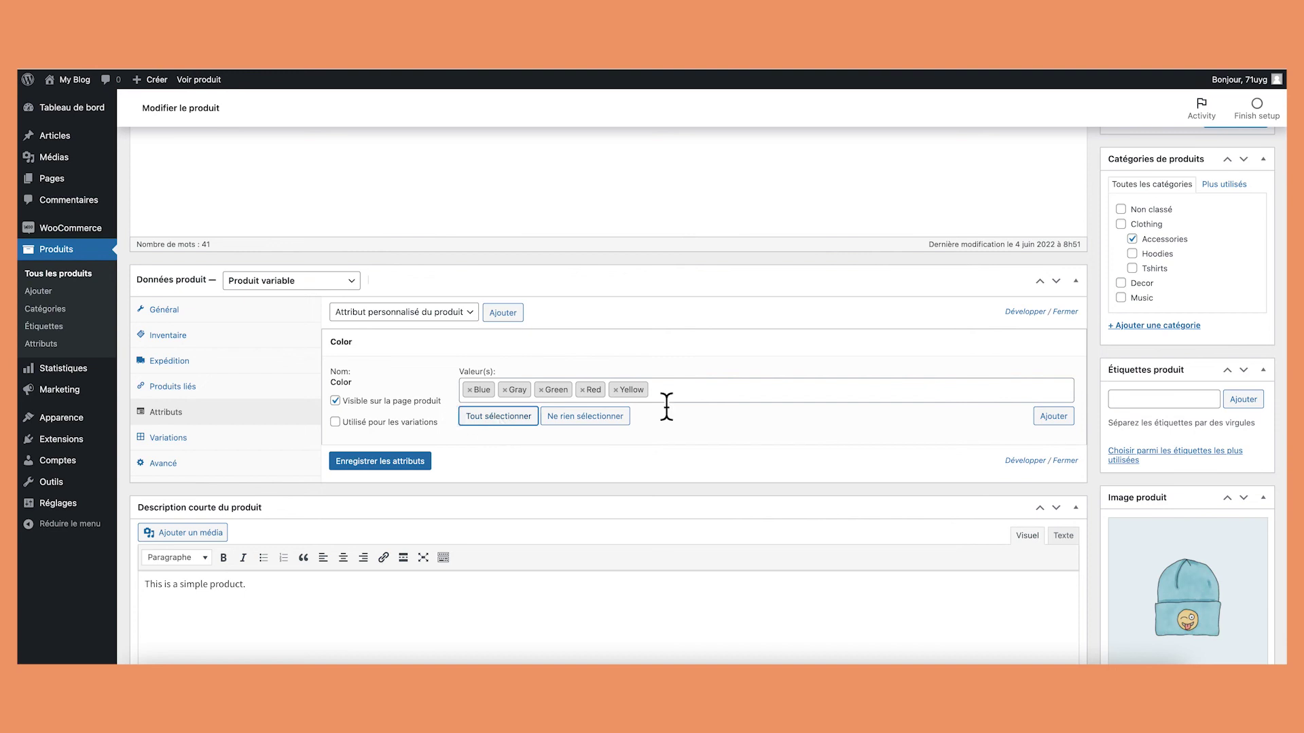
pyautogui.click(788, 394)
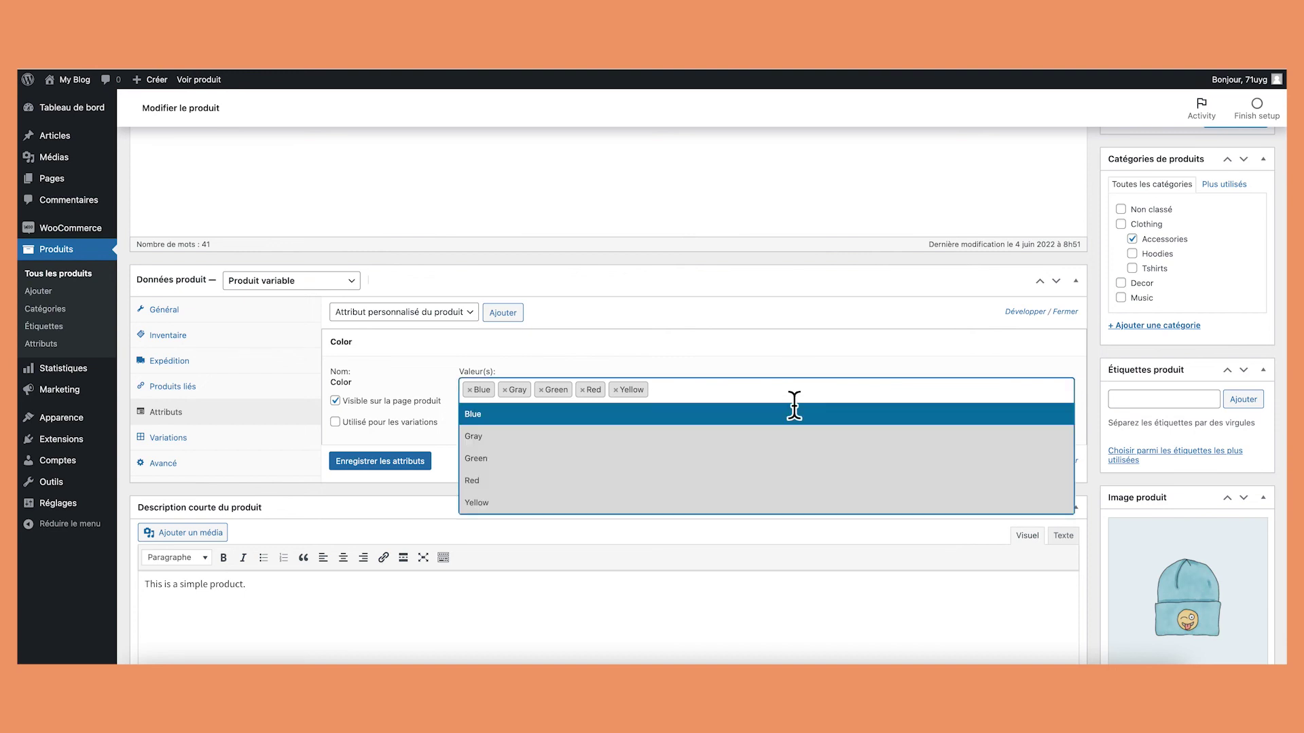
pyautogui.click(716, 389)
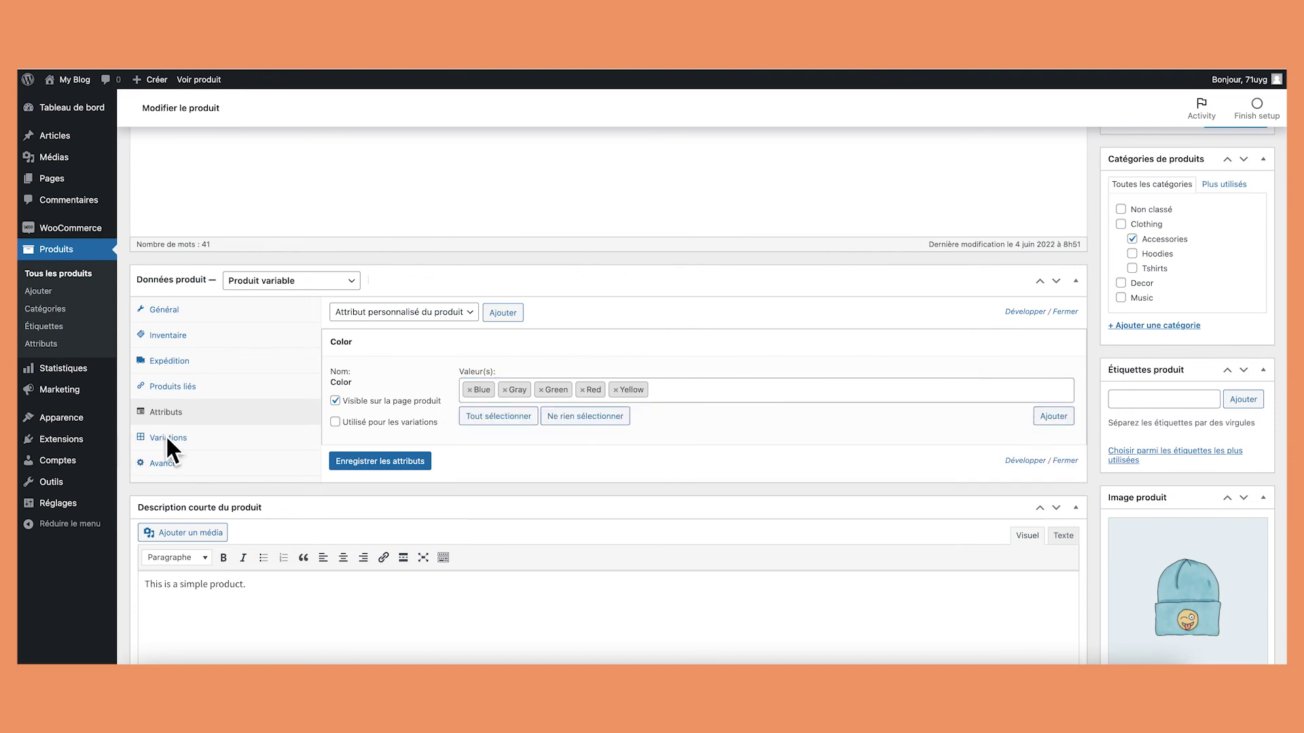
pyautogui.click(385, 463)
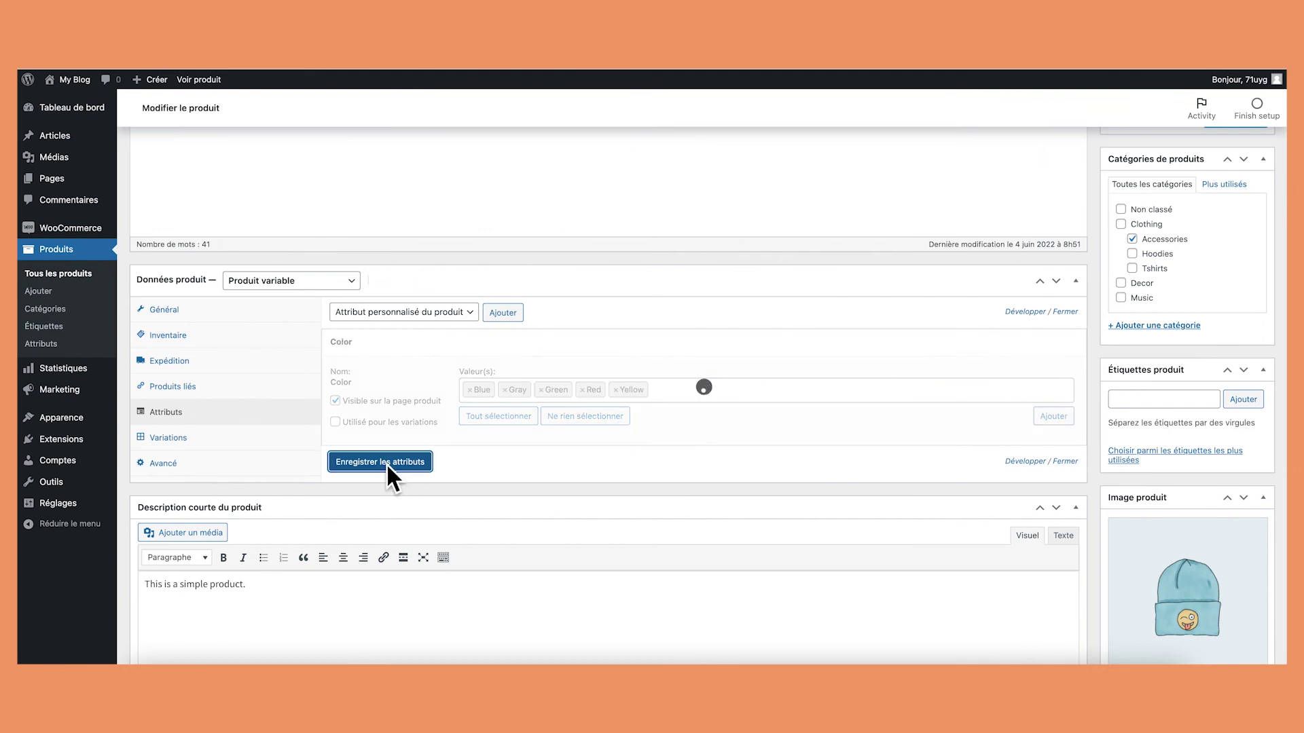
# Add the Size attribute to the beanie with all values (Large, Medium, Small) and save the attributes
pyautogui.click(462, 311)
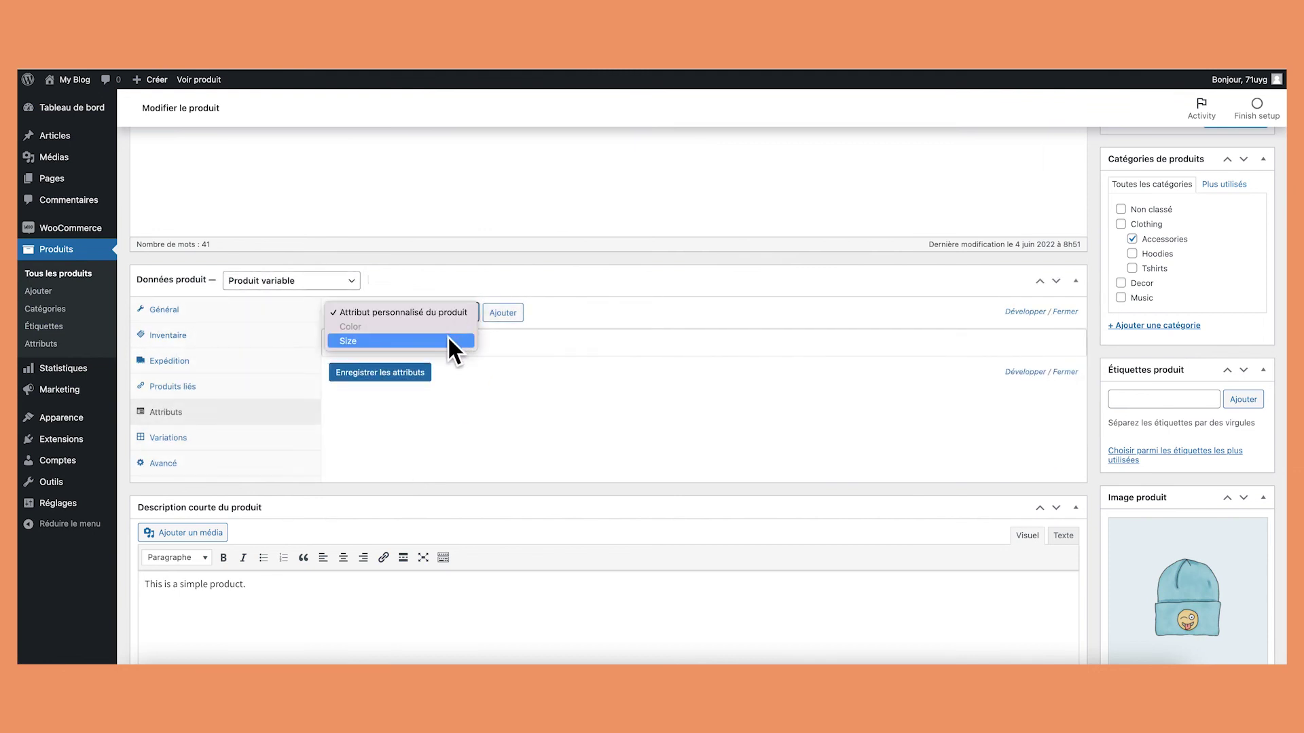
pyautogui.click(447, 336)
pyautogui.click(514, 305)
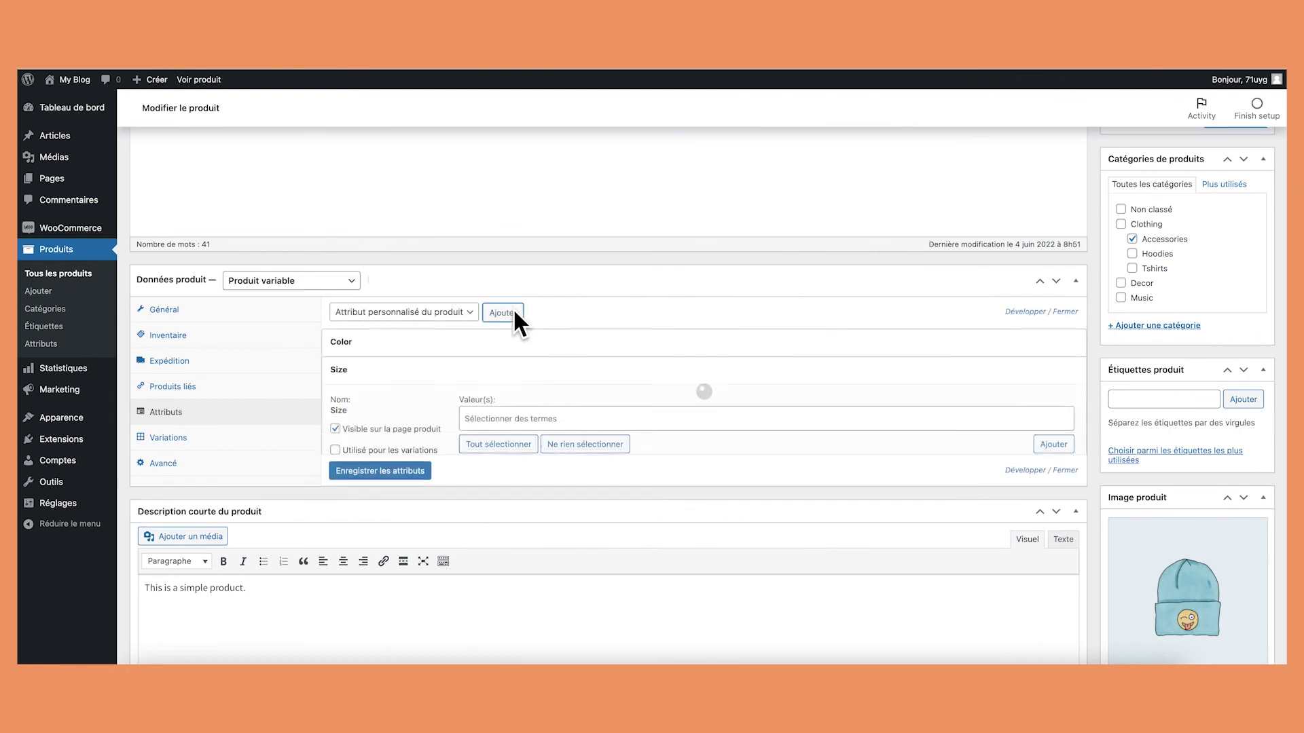
pyautogui.click(507, 446)
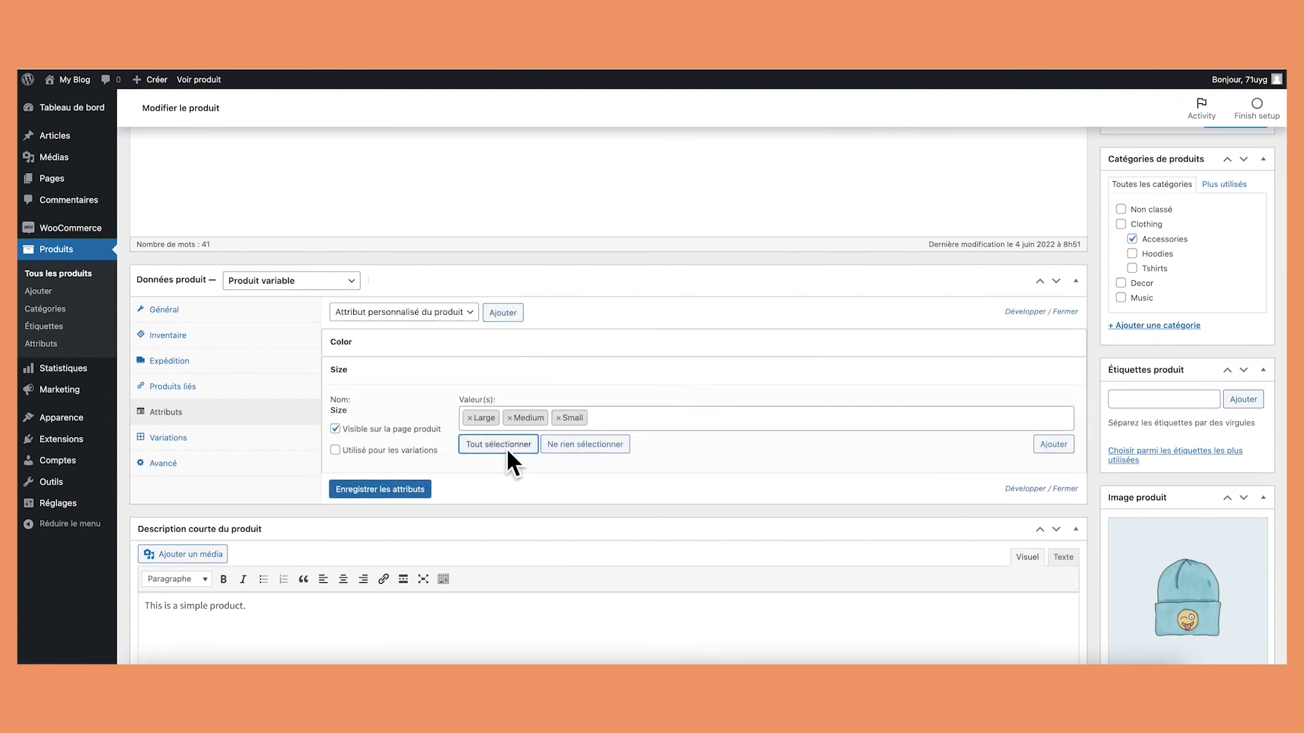
pyautogui.click(354, 494)
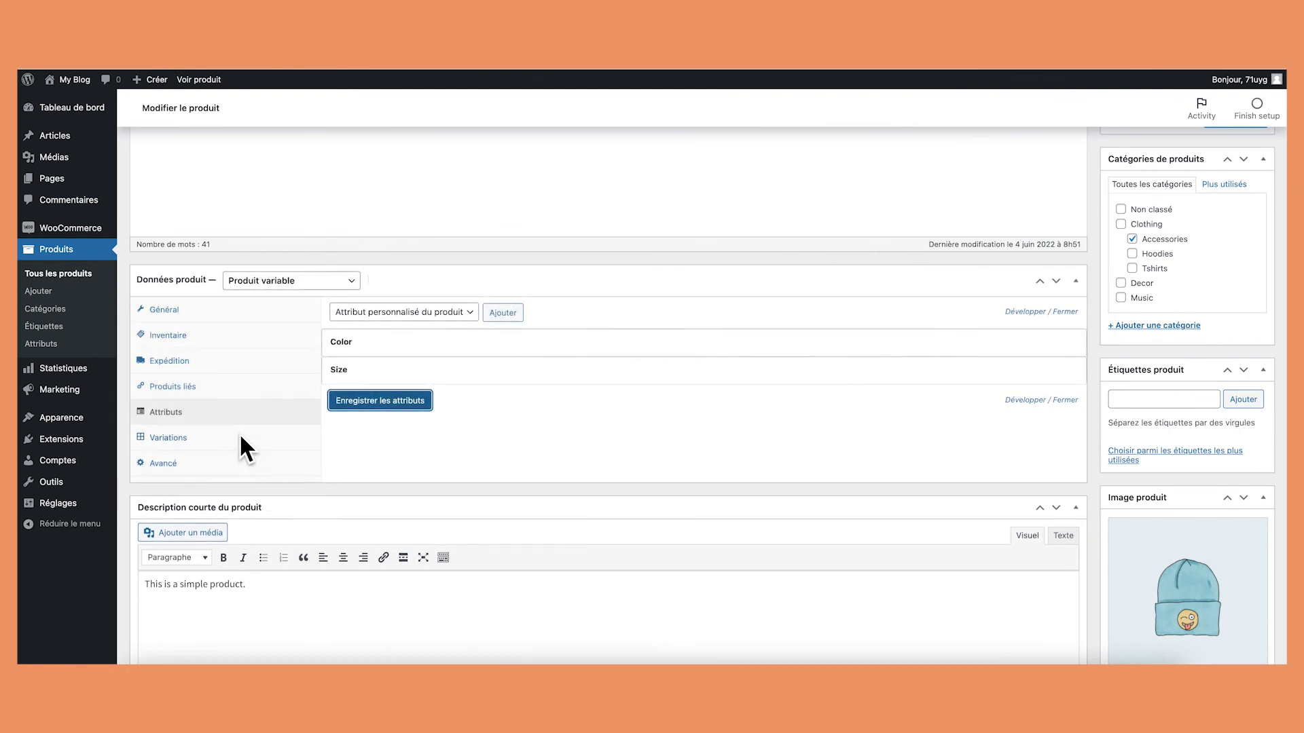
# Enable both the Size and Color attributes for use in the beanie's variations and save the attributes
pyautogui.click(241, 437)
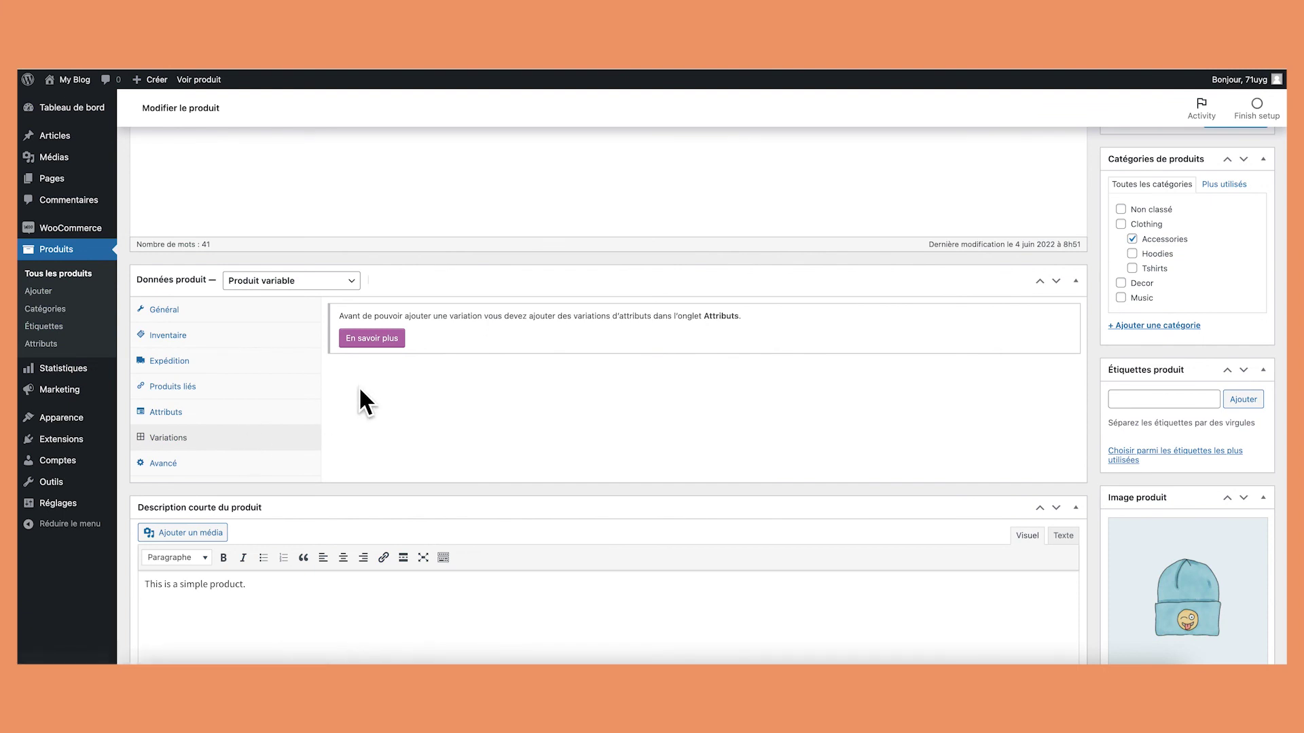
pyautogui.click(194, 410)
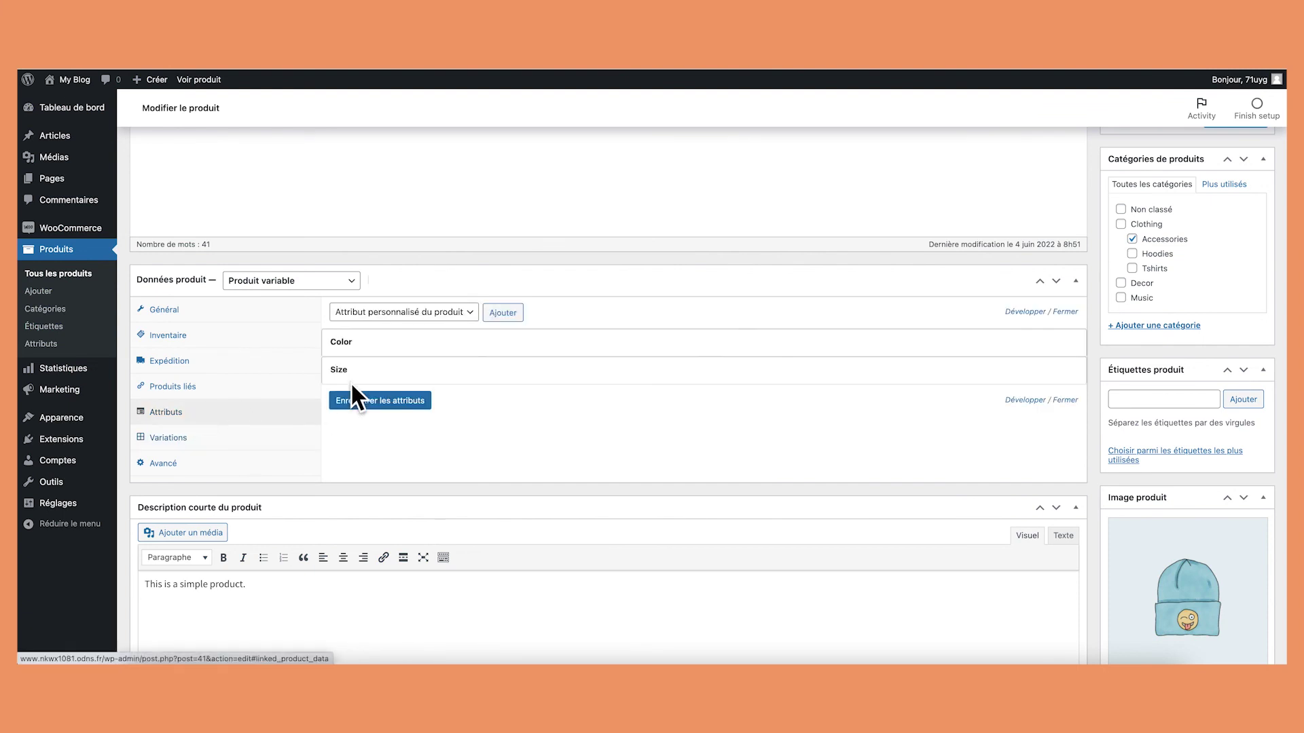
pyautogui.click(437, 373)
pyautogui.click(1054, 444)
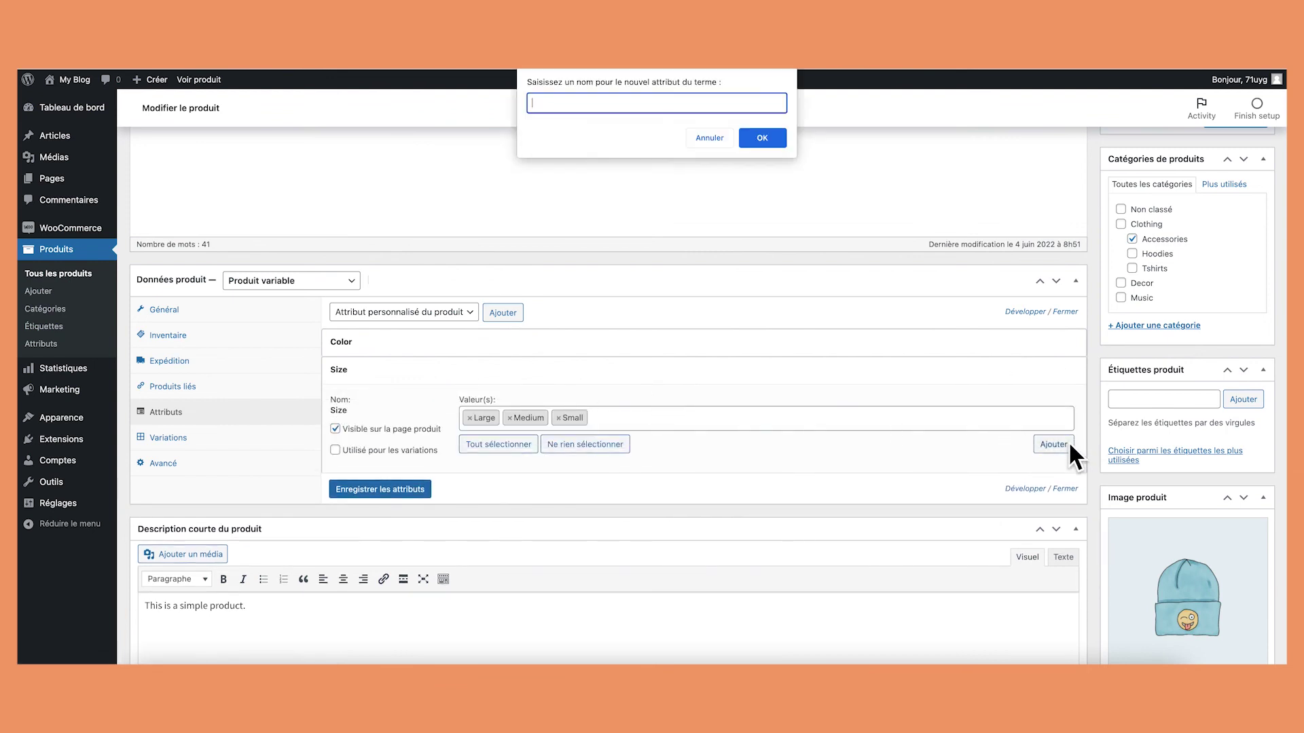
pyautogui.click(706, 136)
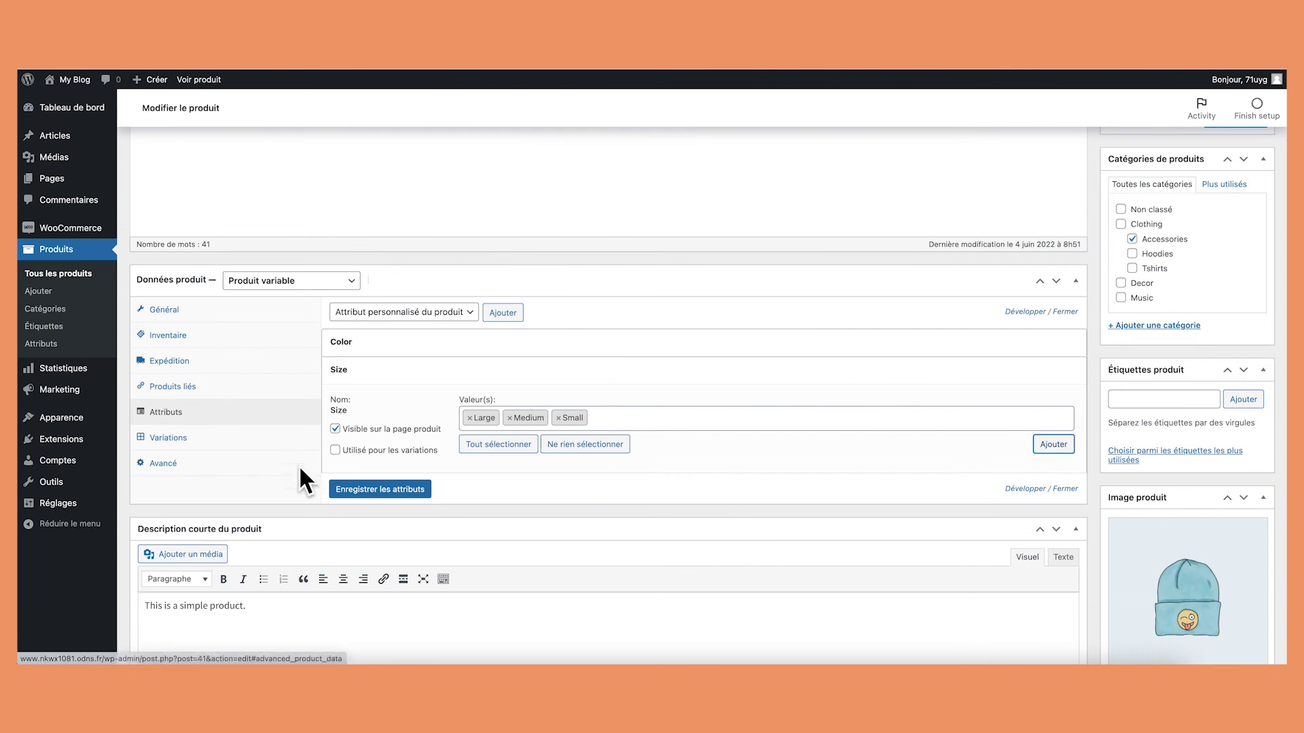
pyautogui.click(335, 450)
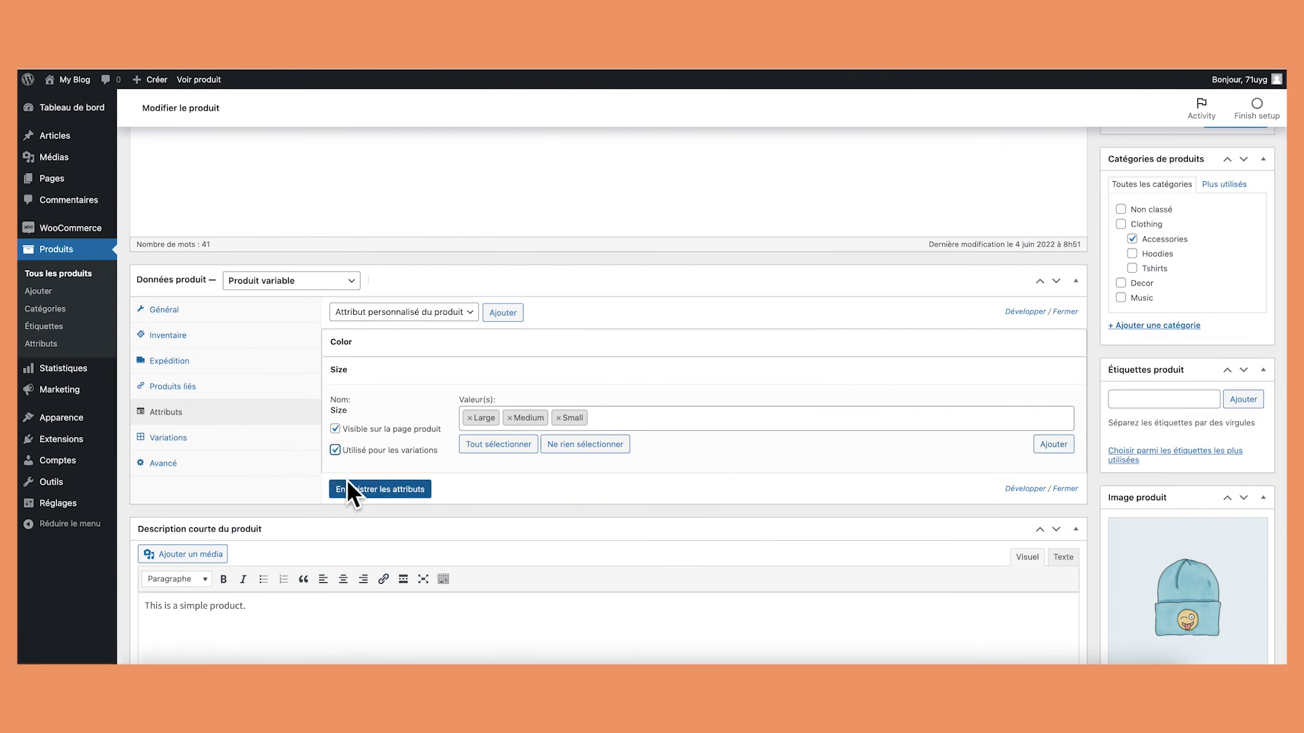
pyautogui.click(380, 339)
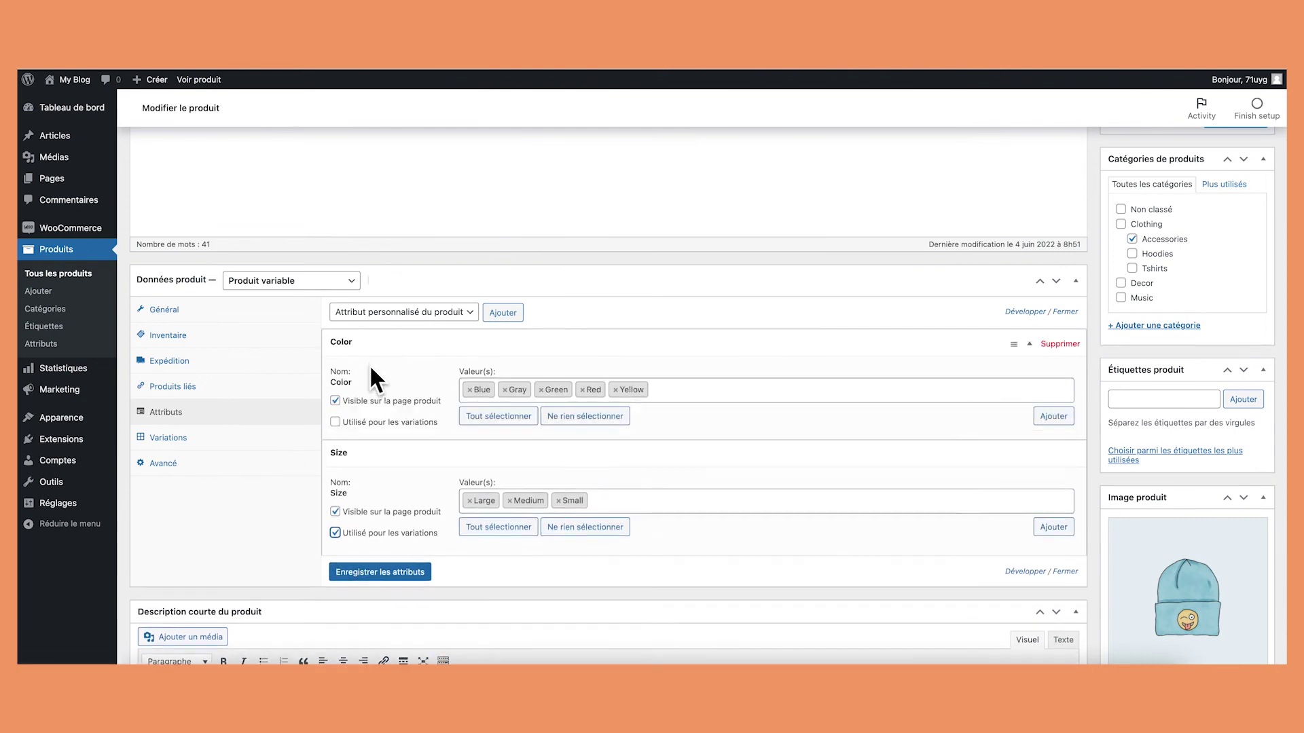
pyautogui.click(335, 422)
pyautogui.click(396, 577)
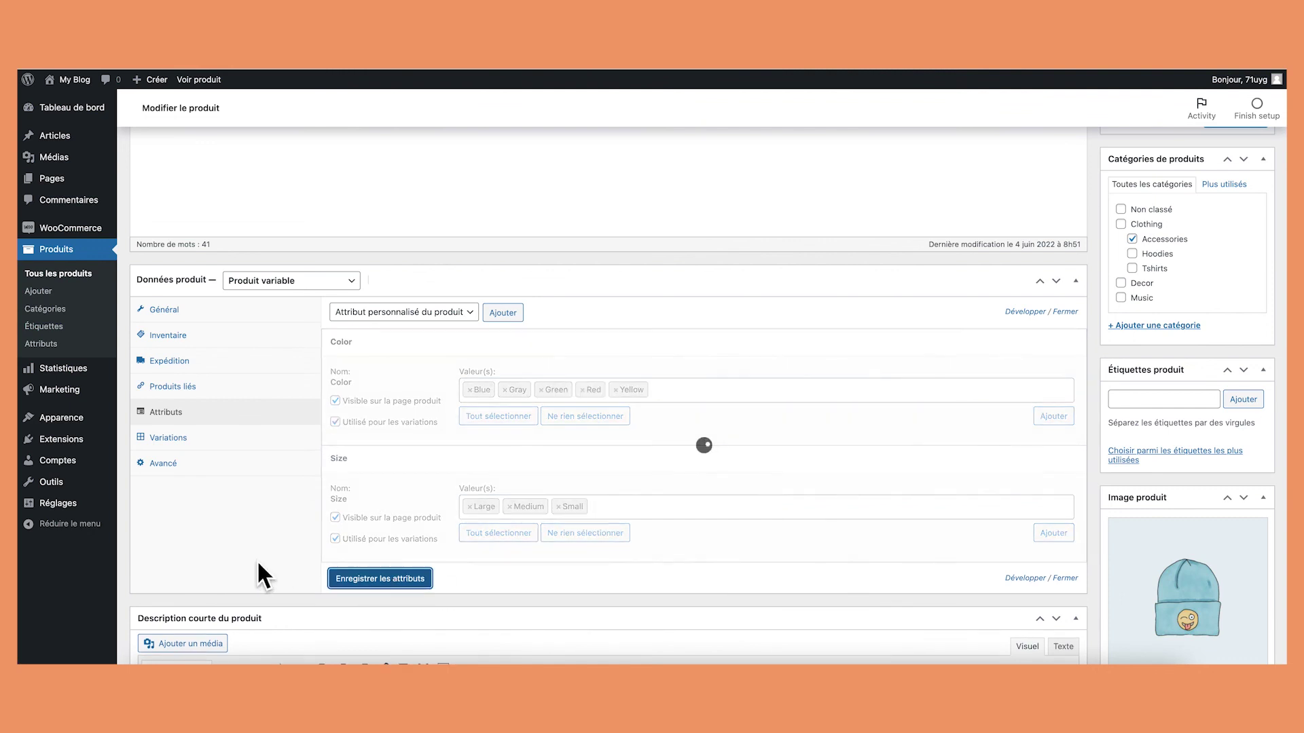
# Generate the beanie's variations from all attributes, covering every Color and Size combination, and look through the resulting list
pyautogui.click(166, 438)
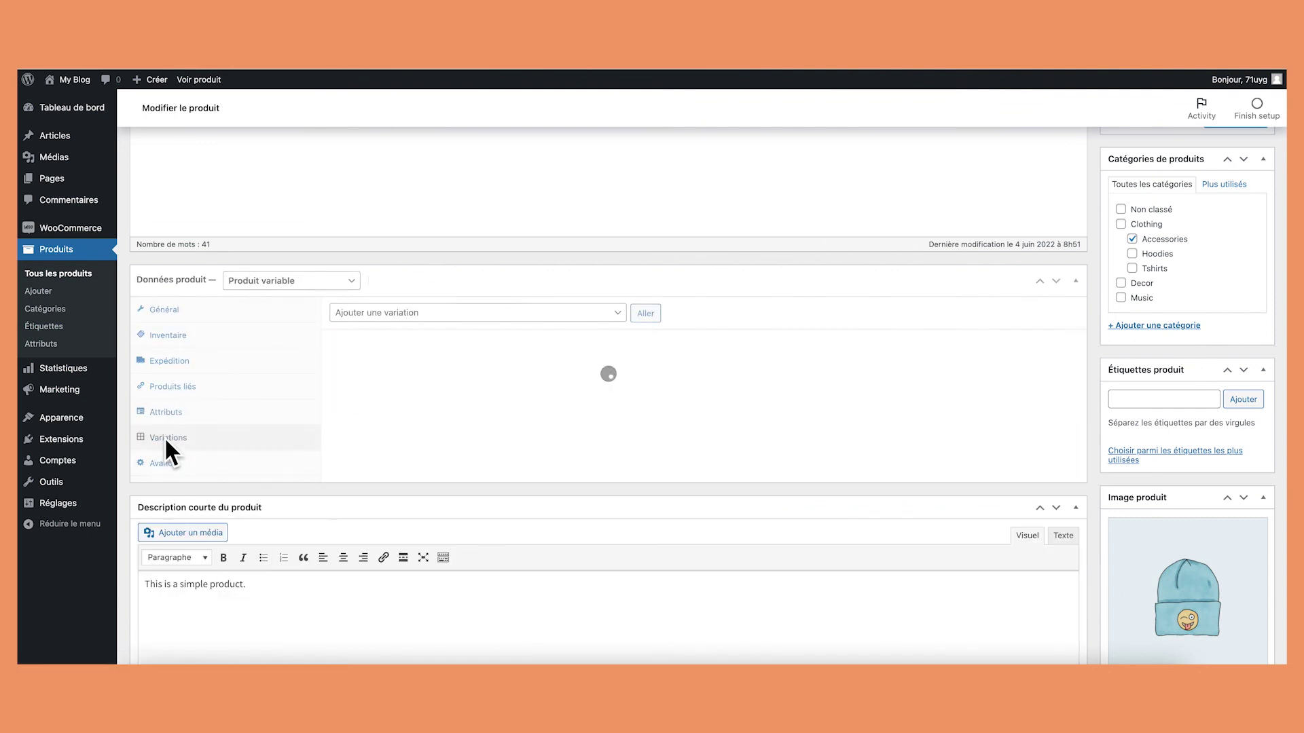
pyautogui.click(531, 312)
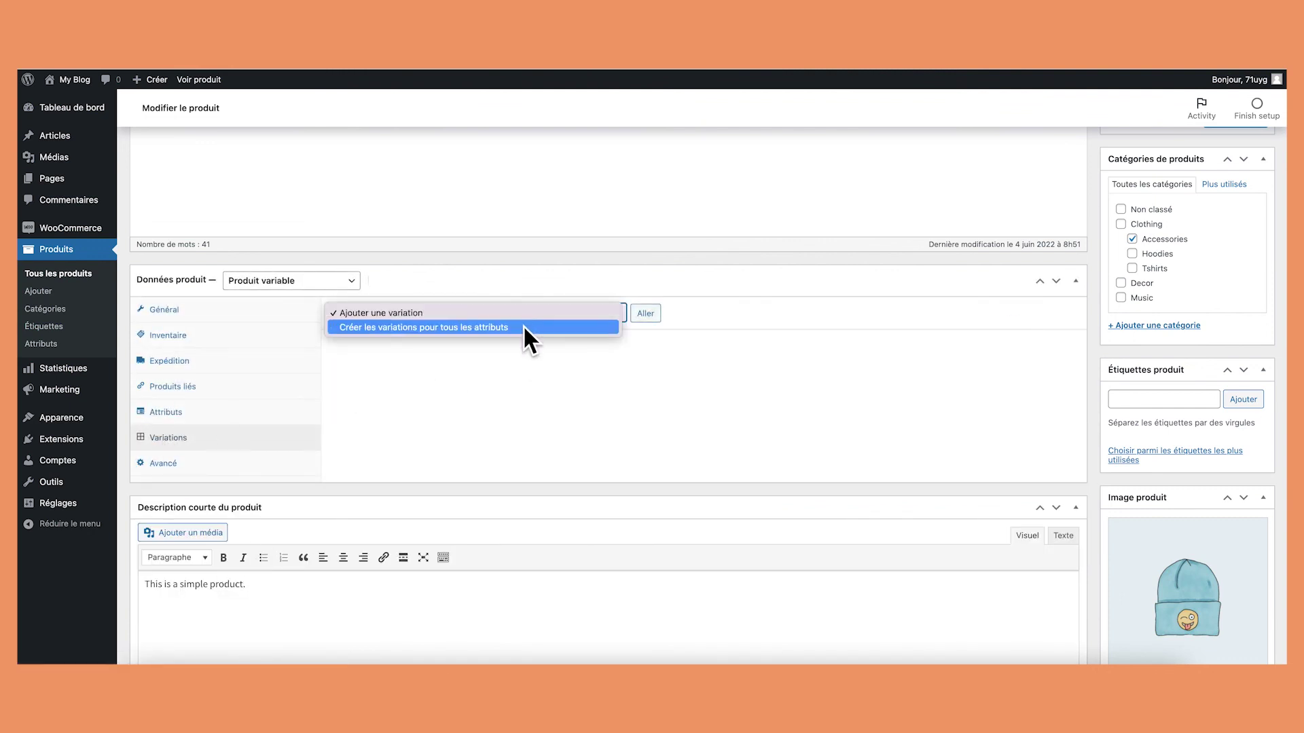
pyautogui.click(527, 328)
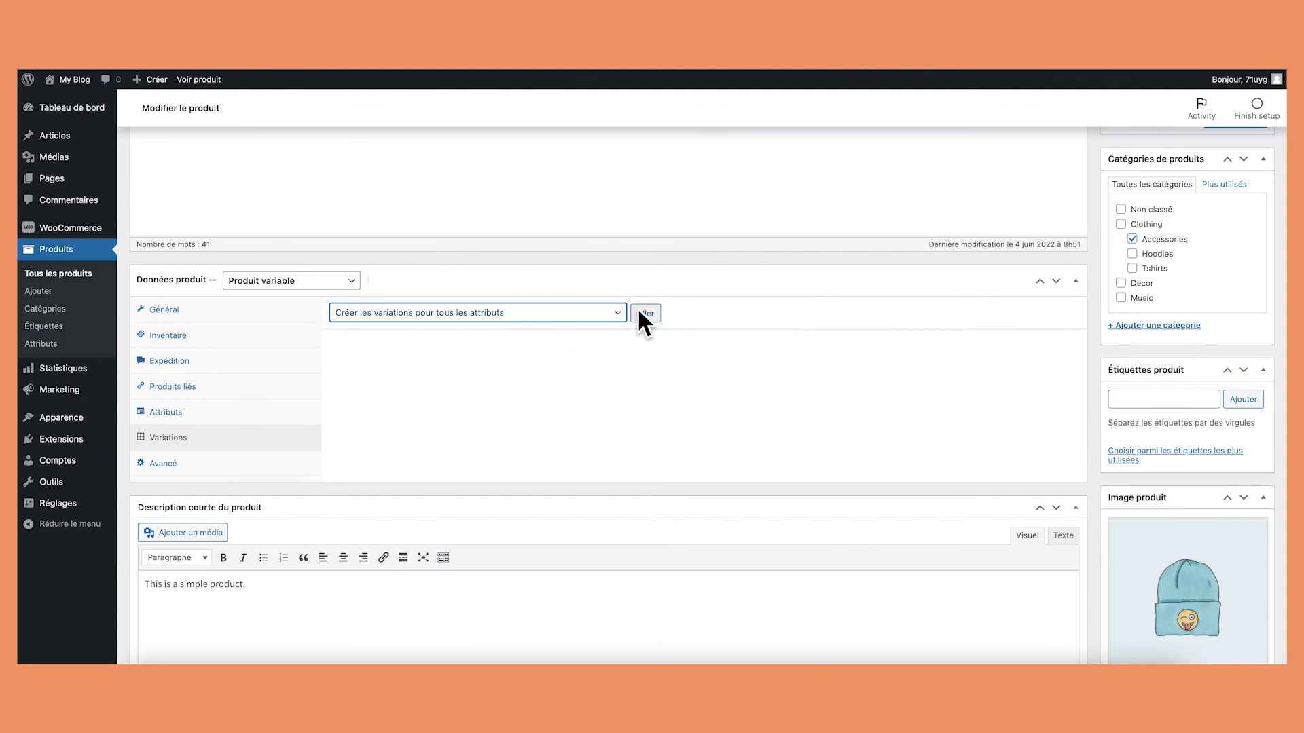
pyautogui.click(641, 313)
pyautogui.click(777, 132)
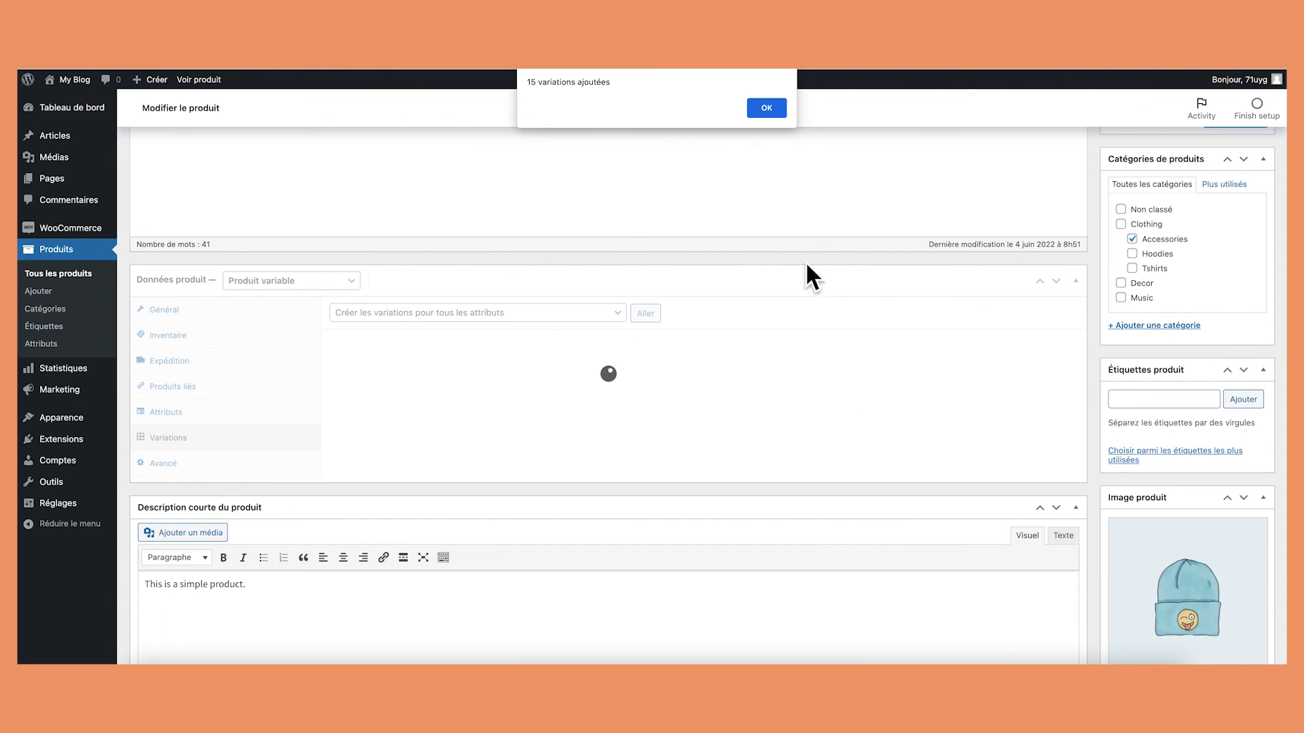
pyautogui.click(755, 104)
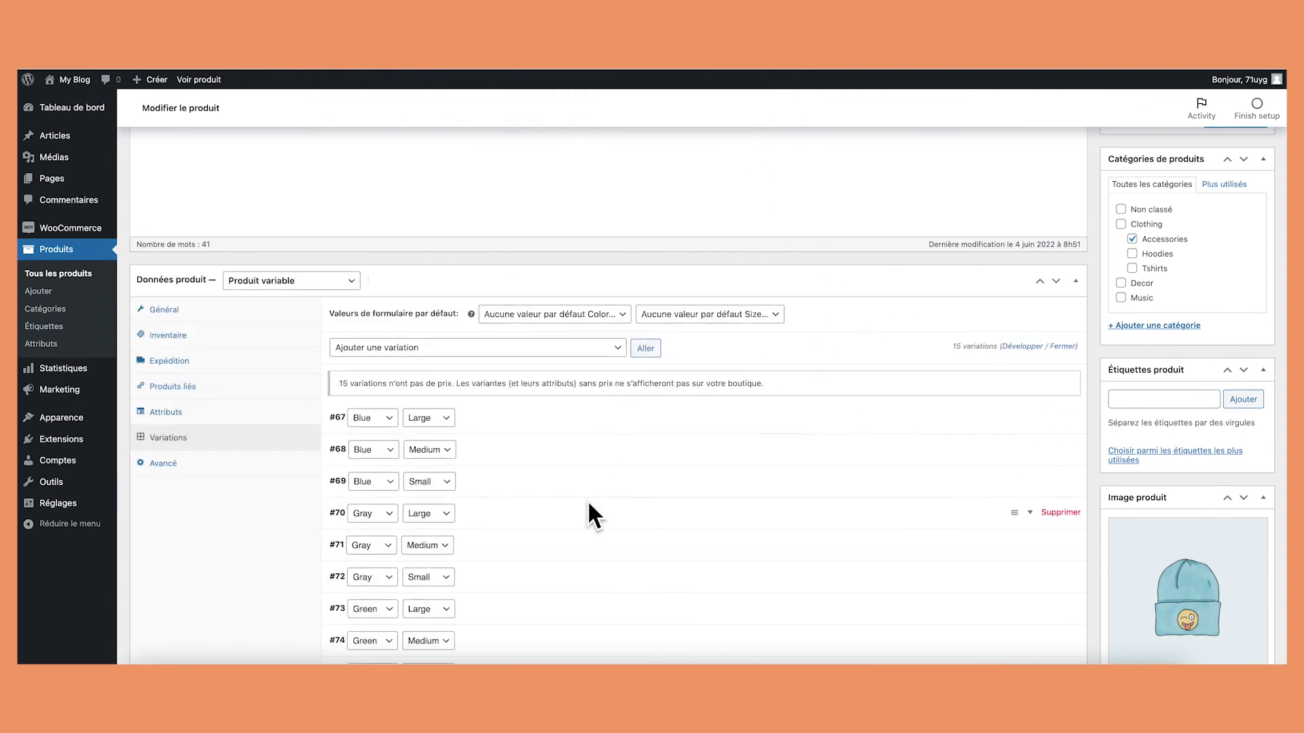
pyautogui.scroll(-2, 588, 500)
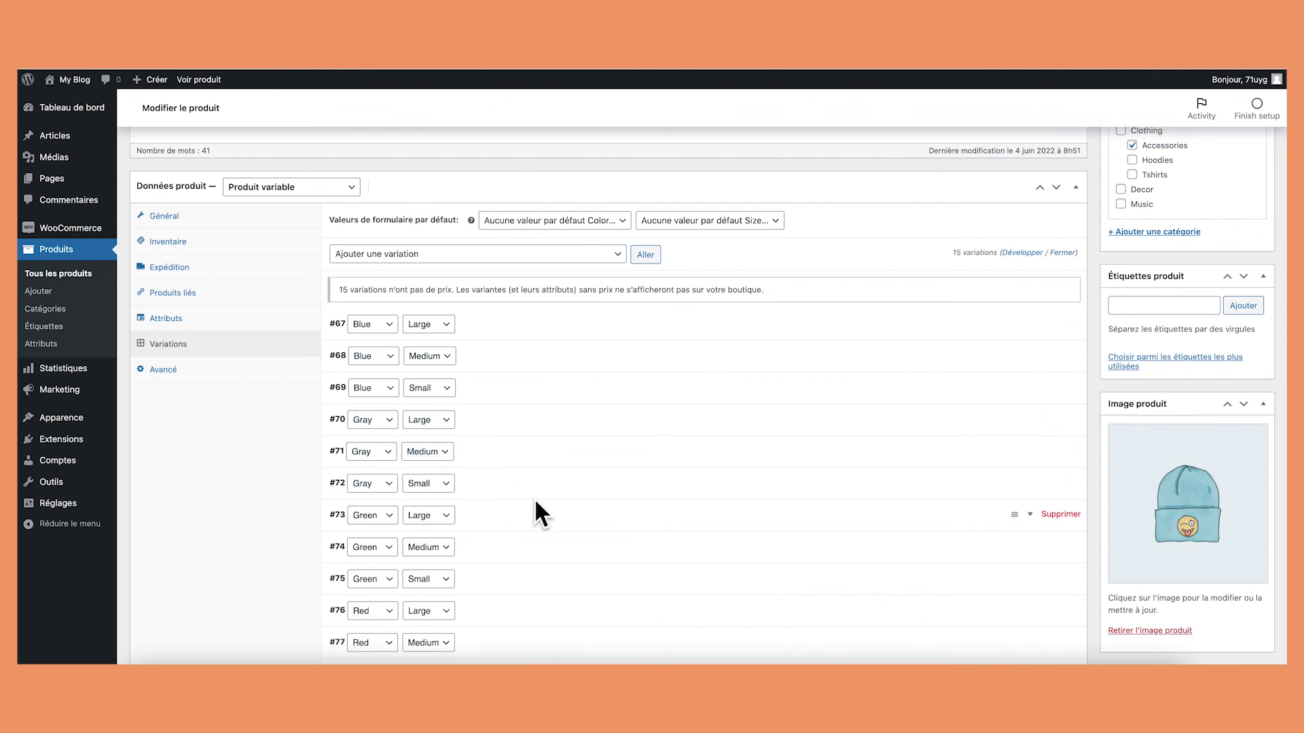
# Review the generated variations and examine the price, stock and shipping fields of the Gray, Large variation
pyautogui.scroll(-10, 534, 499)
pyautogui.scroll(10, 540, 510)
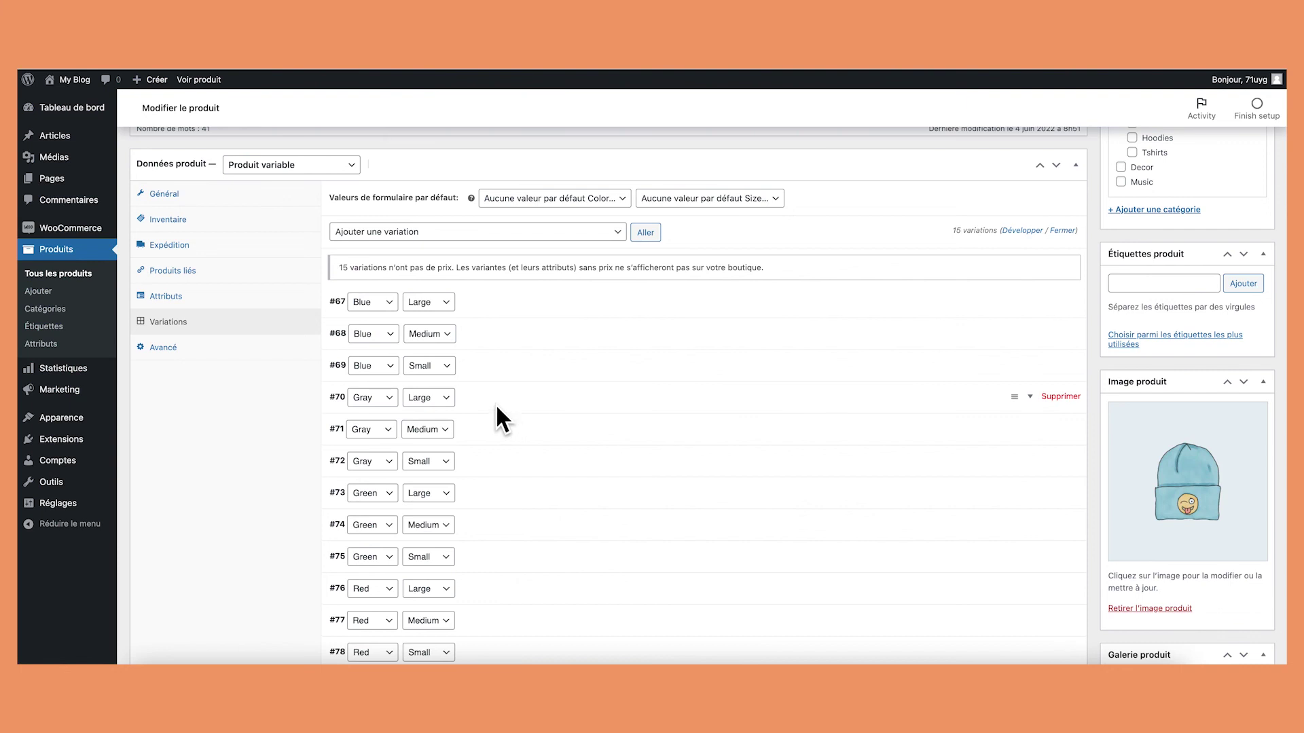
pyautogui.click(502, 408)
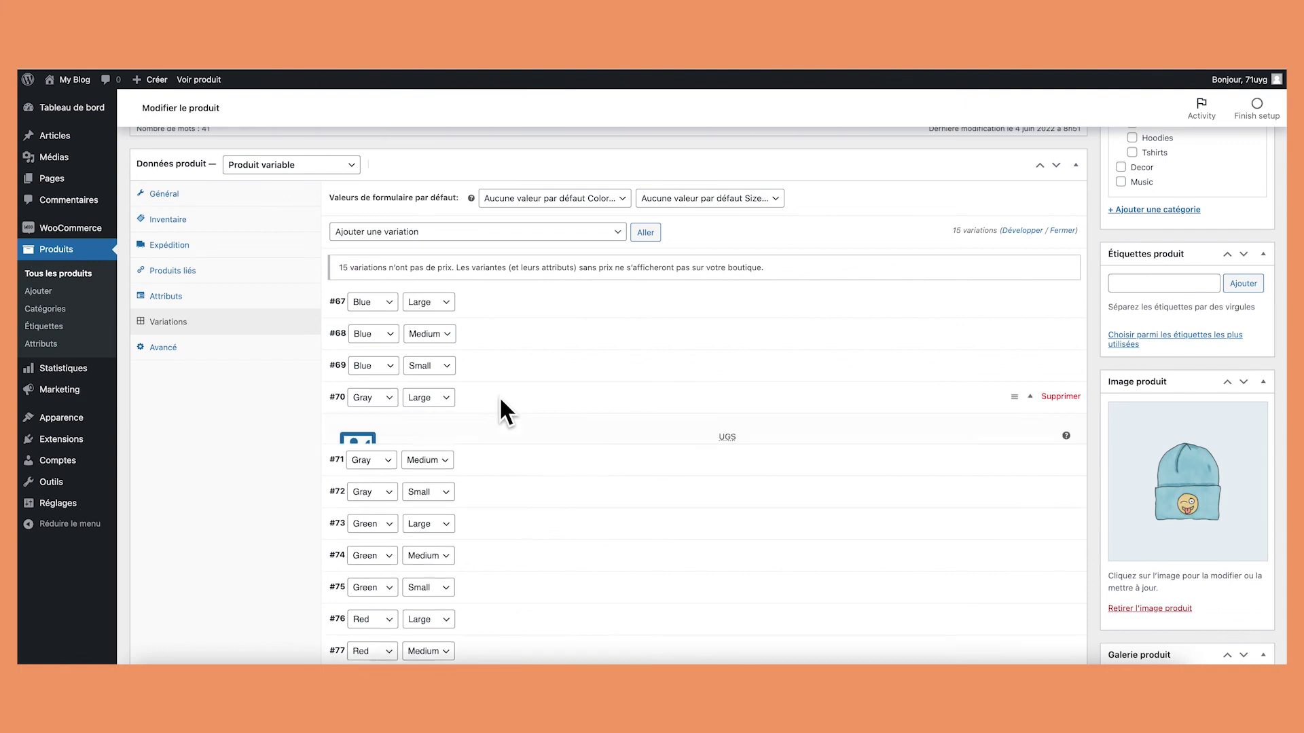
pyautogui.scroll(-4, 610, 517)
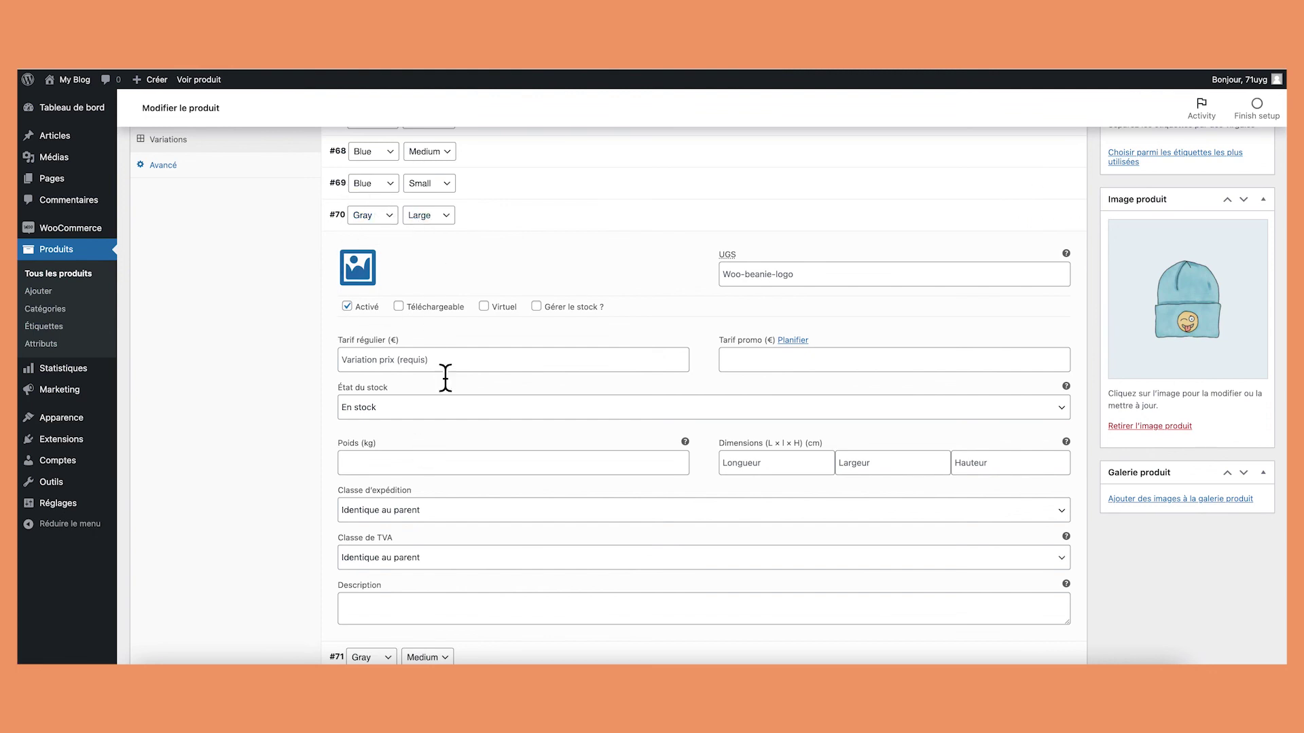
pyautogui.scroll(-2, 511, 520)
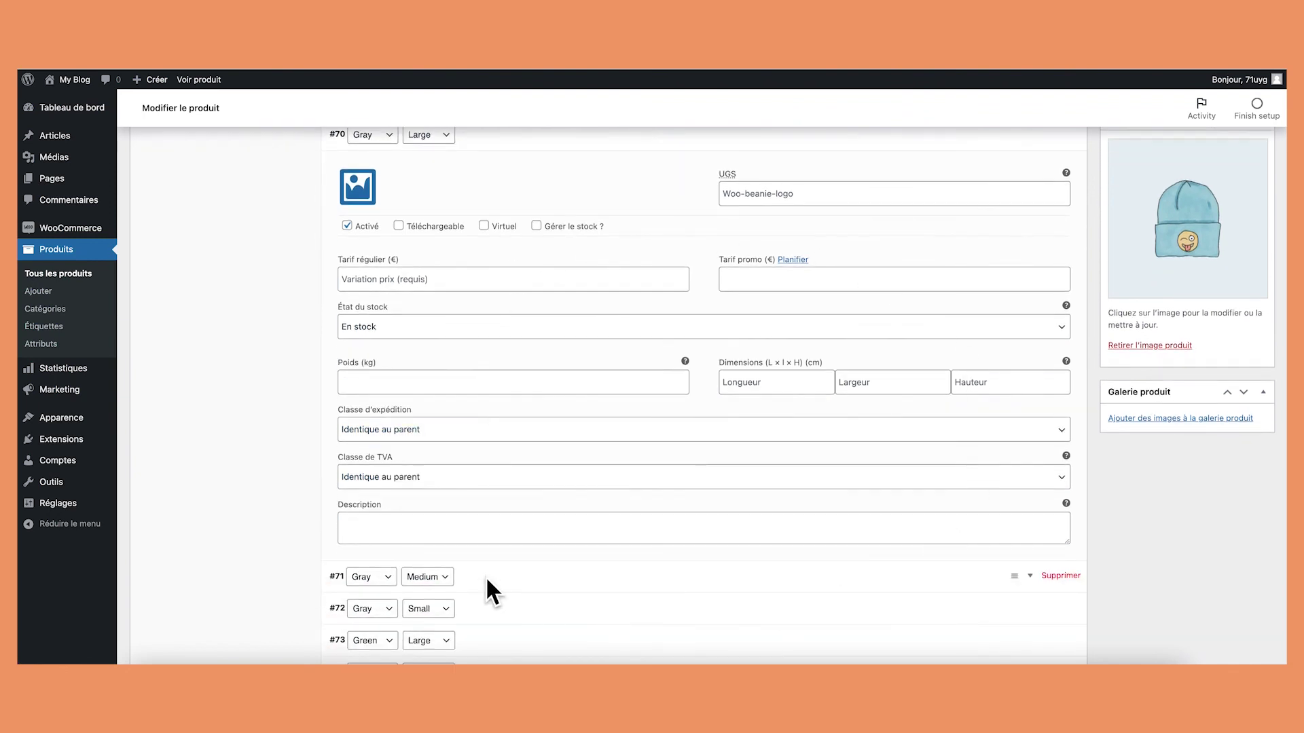
pyautogui.scroll(5, 489, 589)
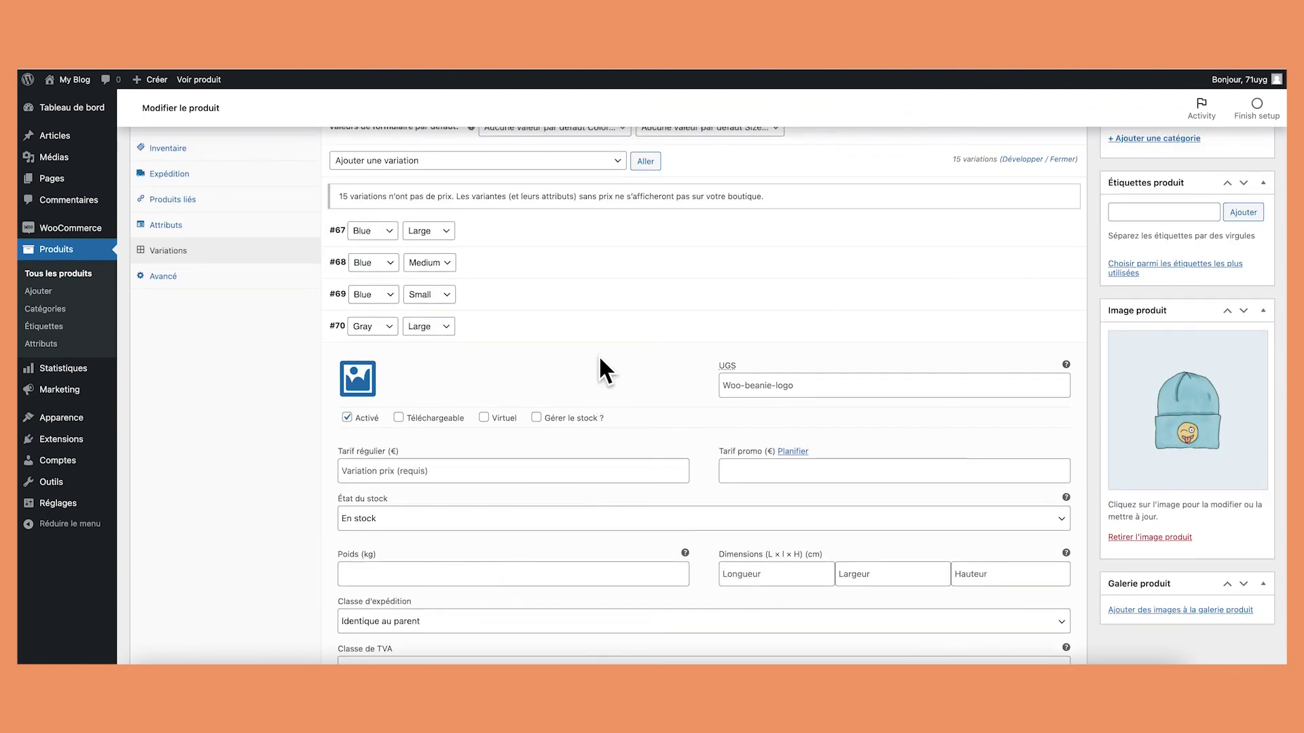
pyautogui.click(599, 330)
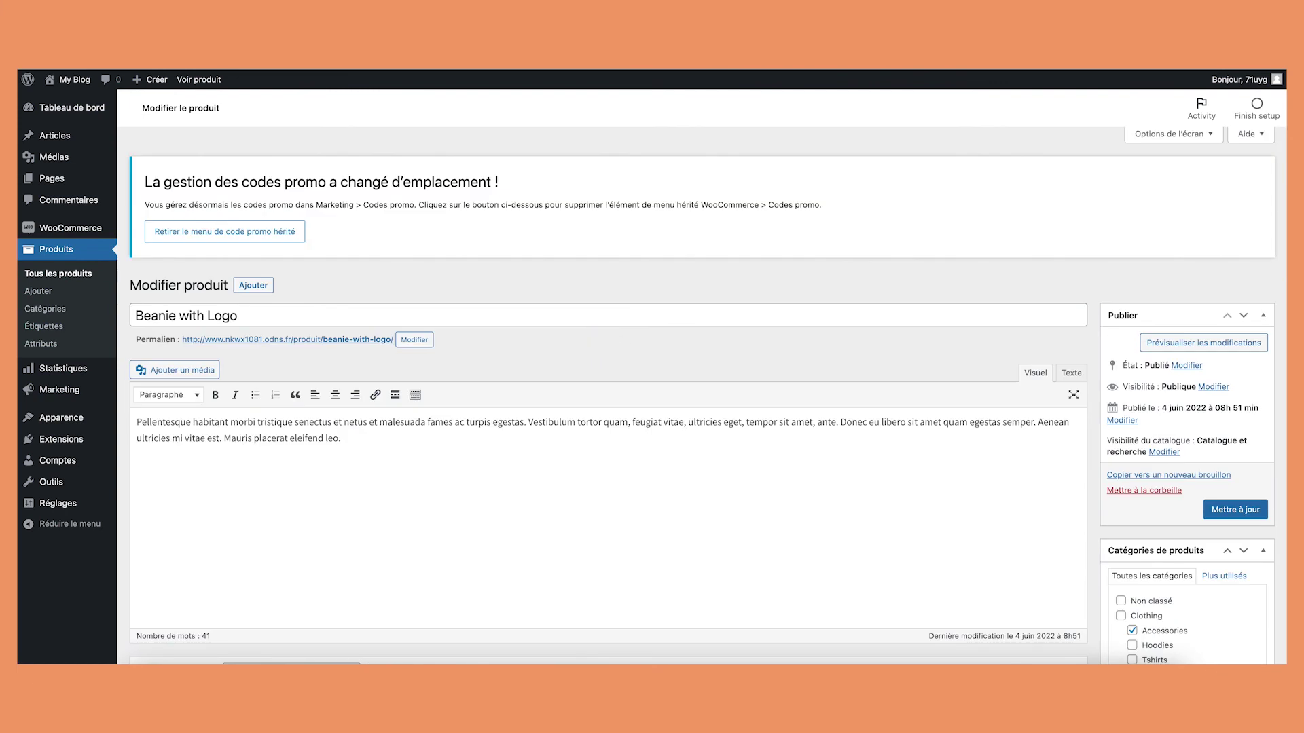
# Update the Beanie with Logo product and check its Color and Size choices on the store's product page
pyautogui.click(1253, 515)
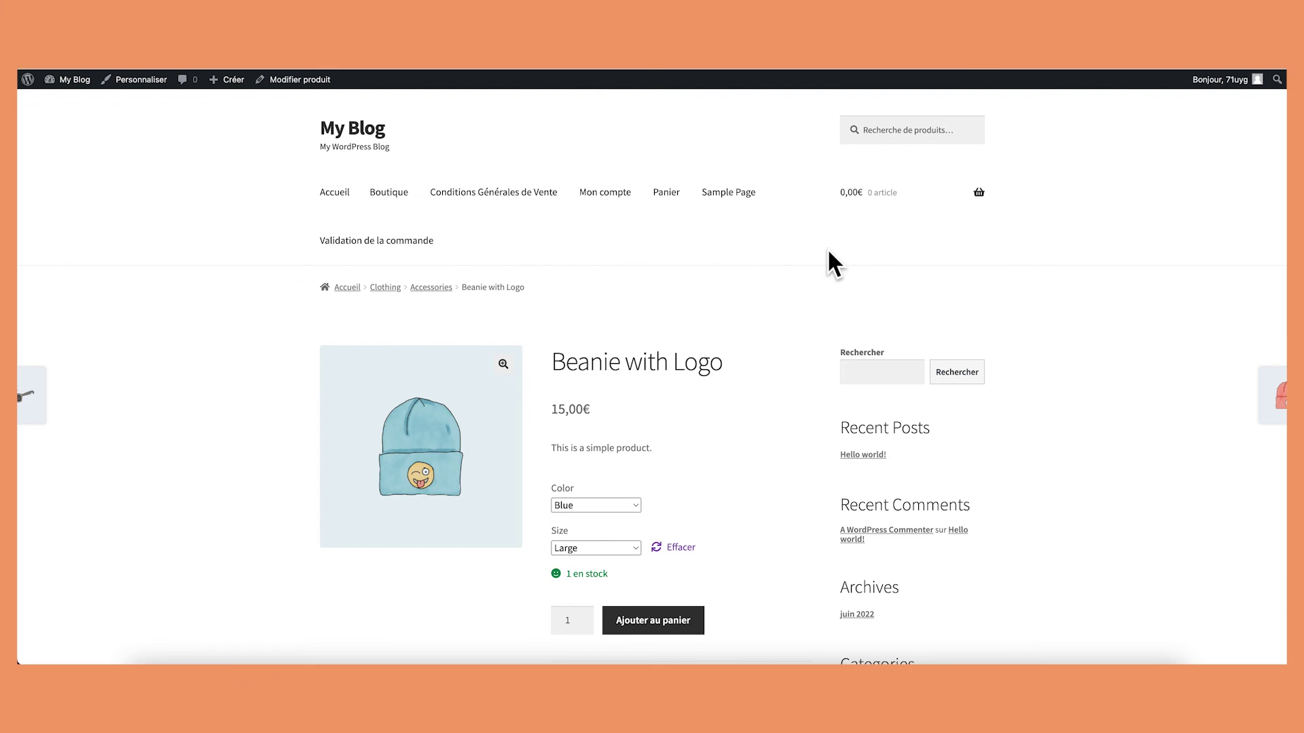
pyautogui.scroll(-4, 648, 462)
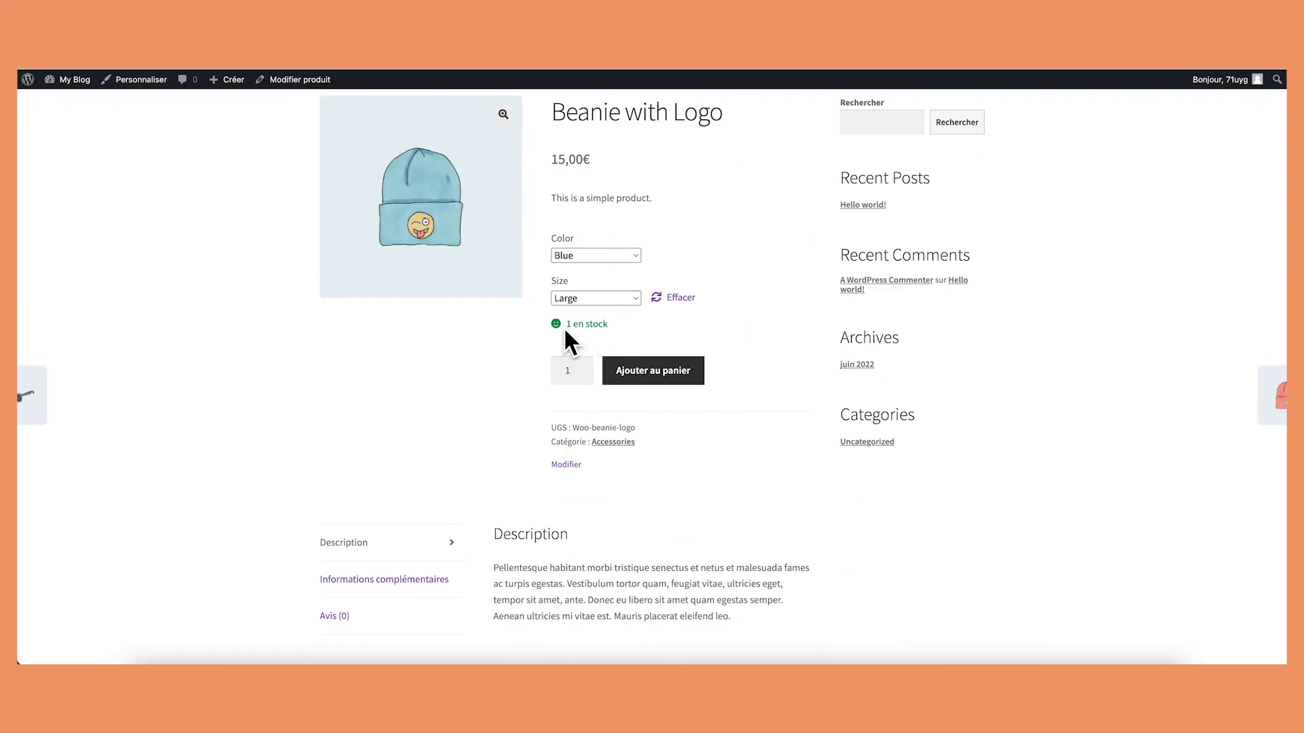
pyautogui.click(626, 367)
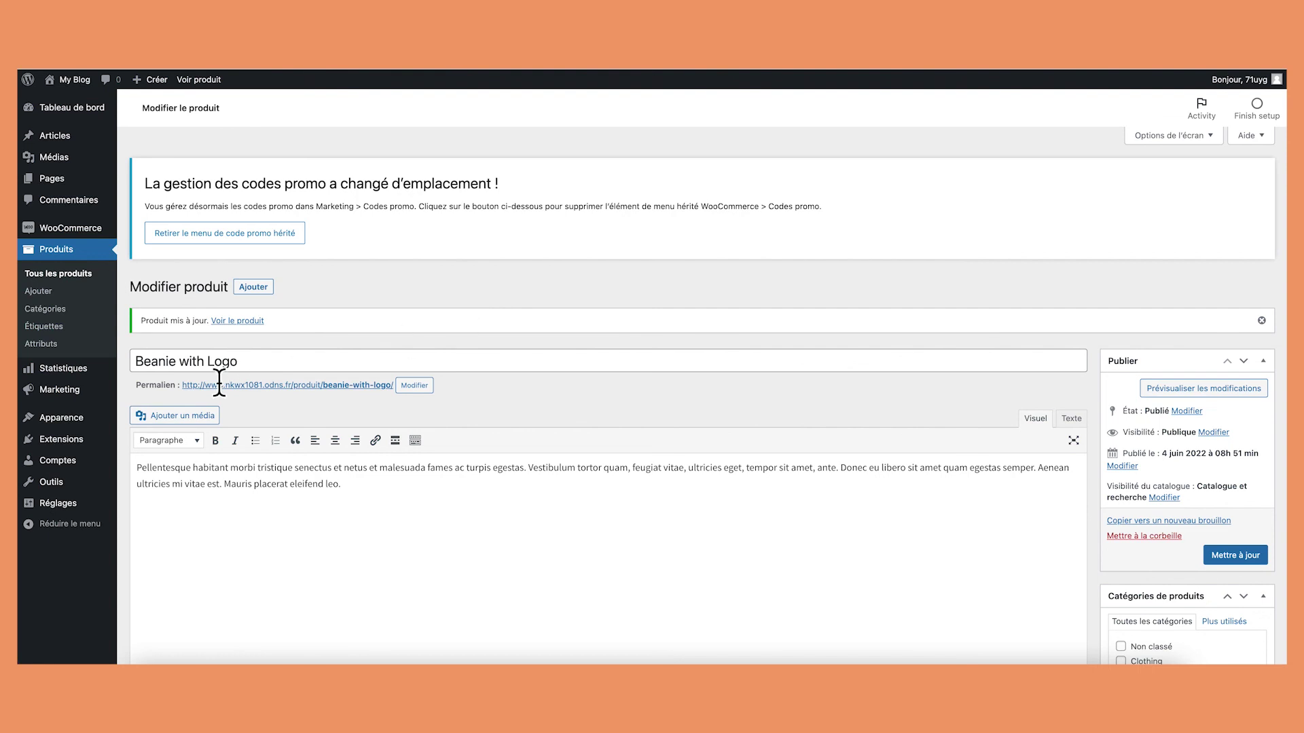
# Find the WooCommerce PDF Invoices & Packing Slips extension by searching "woocommerce pdf invoice", then install and activate it
pyautogui.click(63, 438)
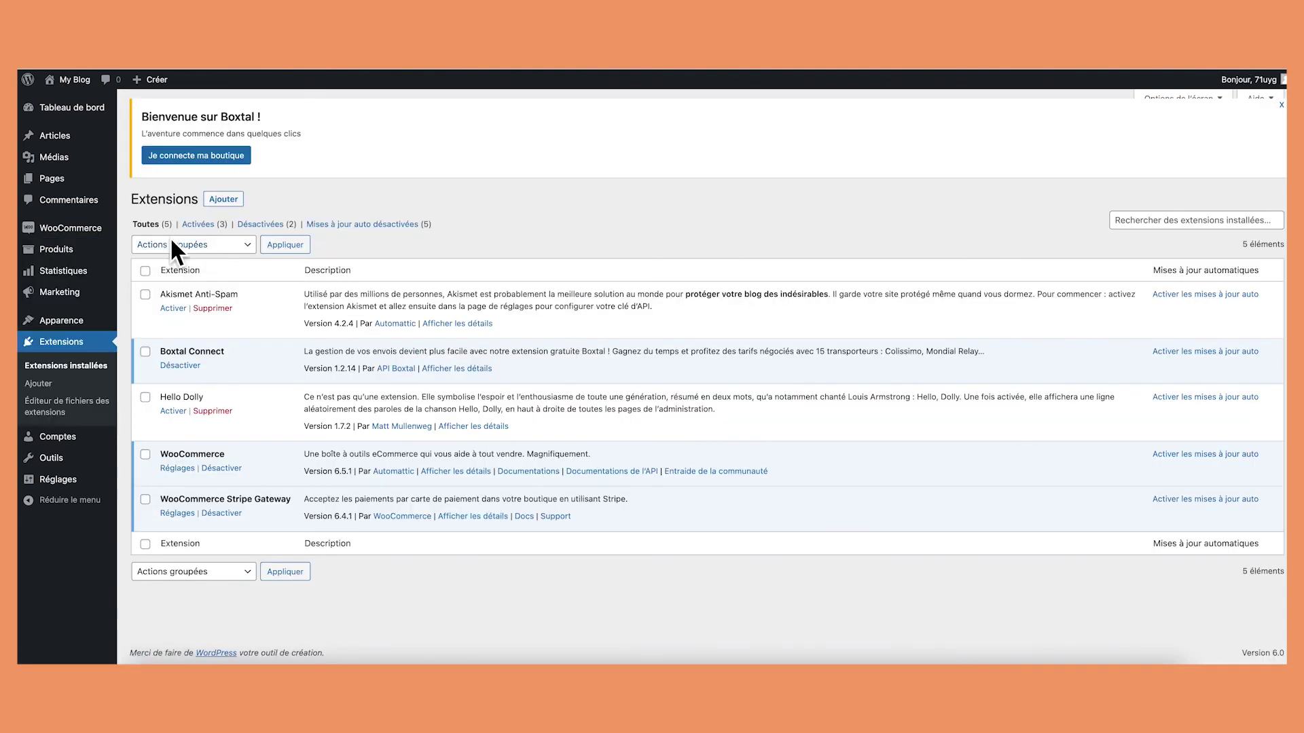
pyautogui.click(229, 199)
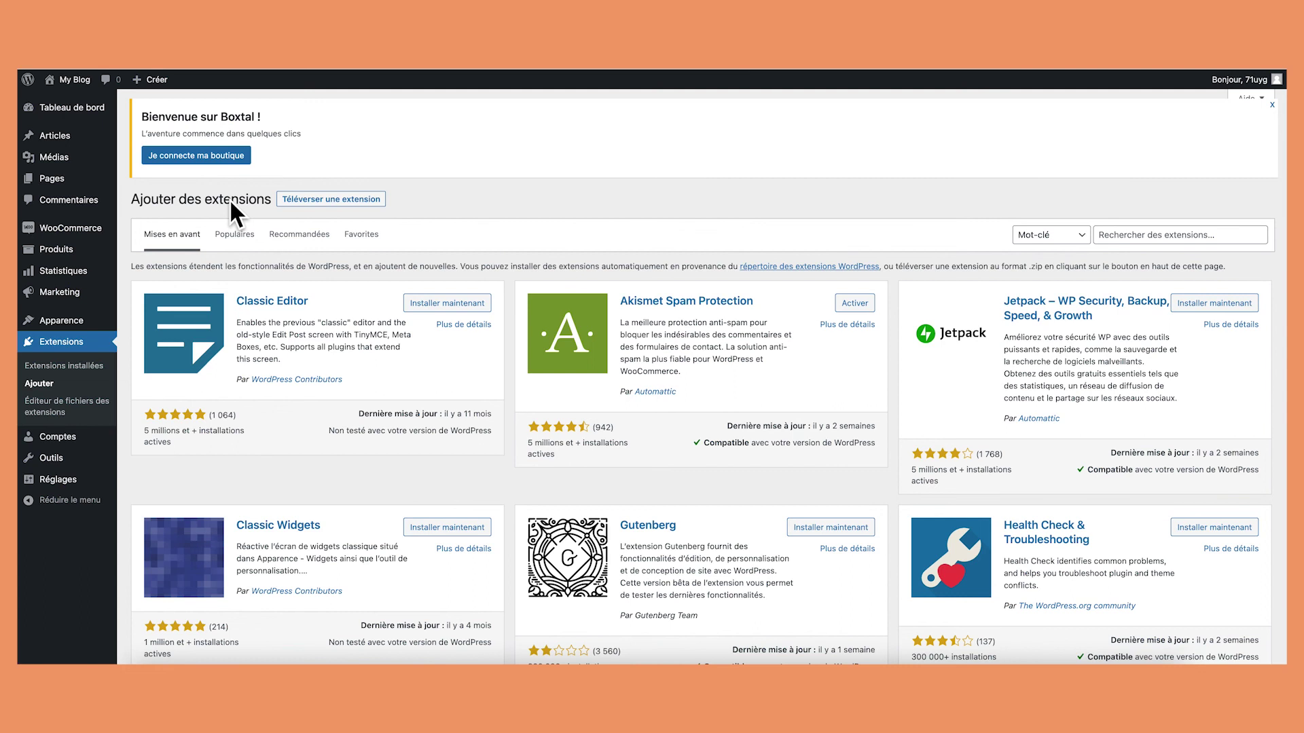
pyautogui.click(1116, 235)
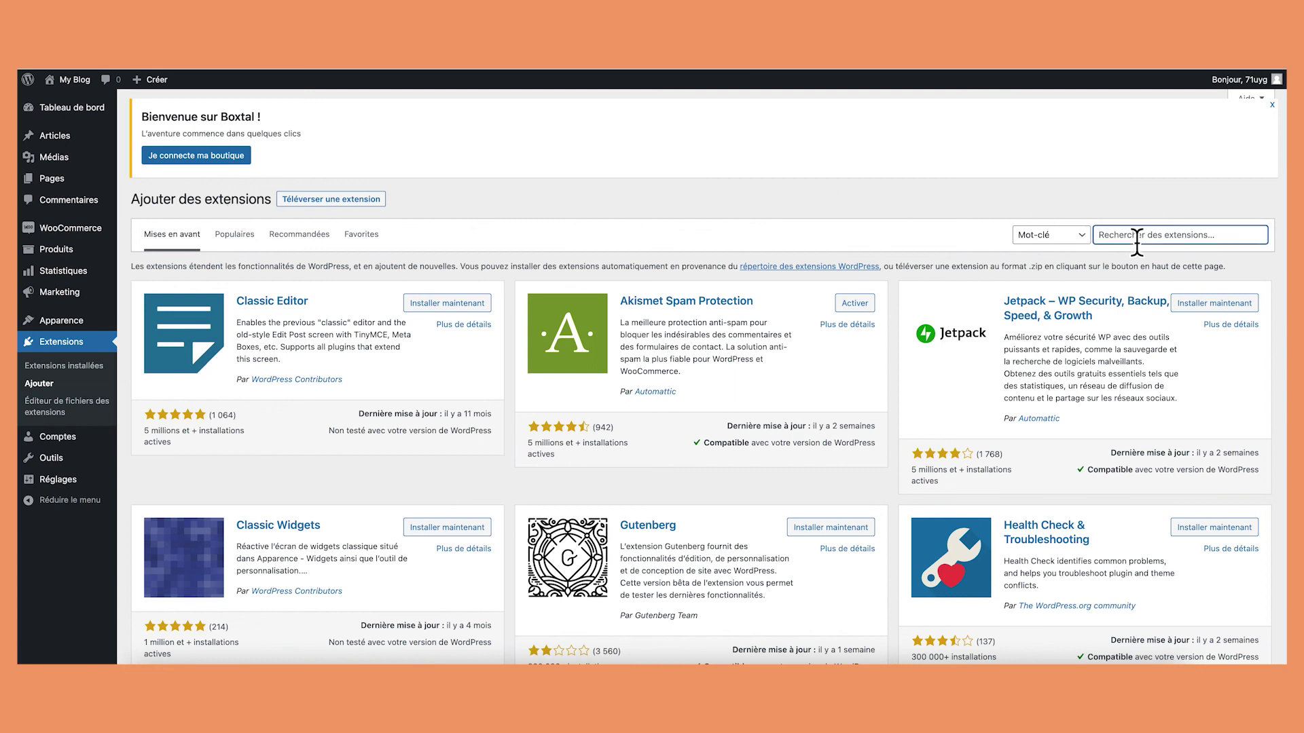
pyautogui.write('woocommerce pdf invoice')
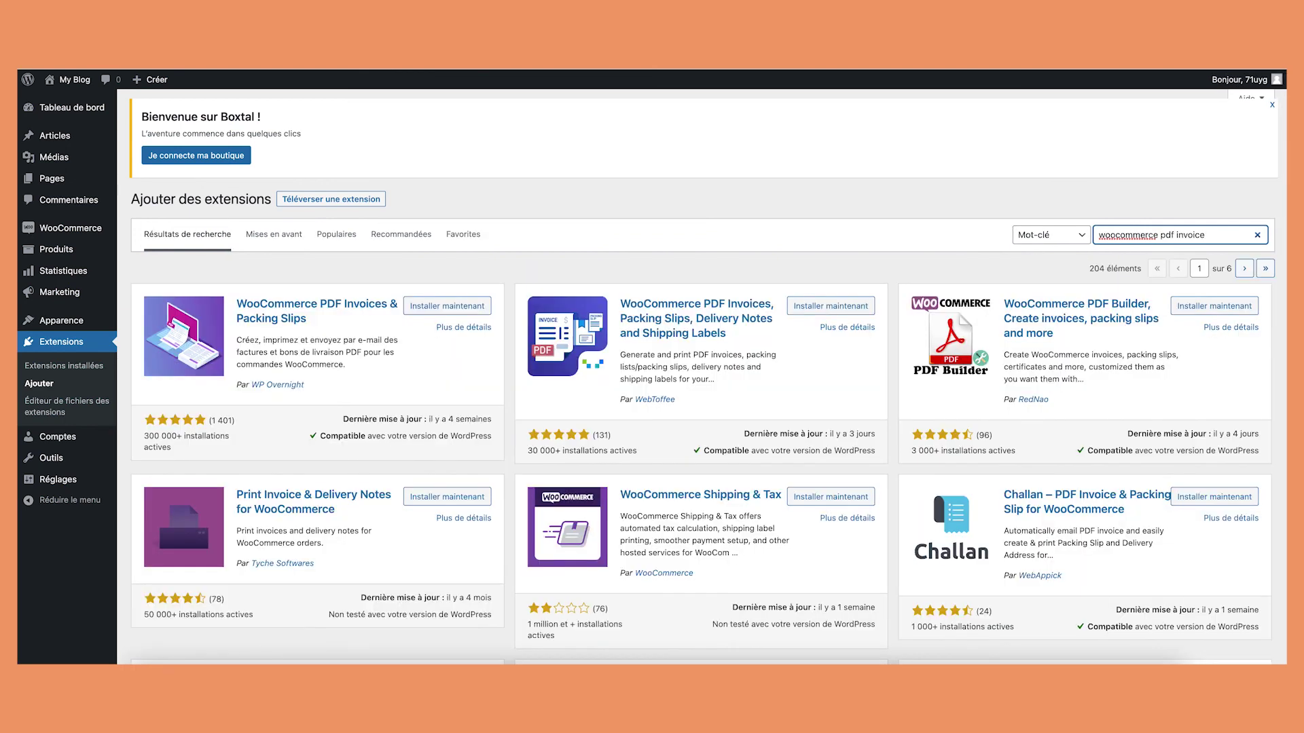
pyautogui.click(422, 303)
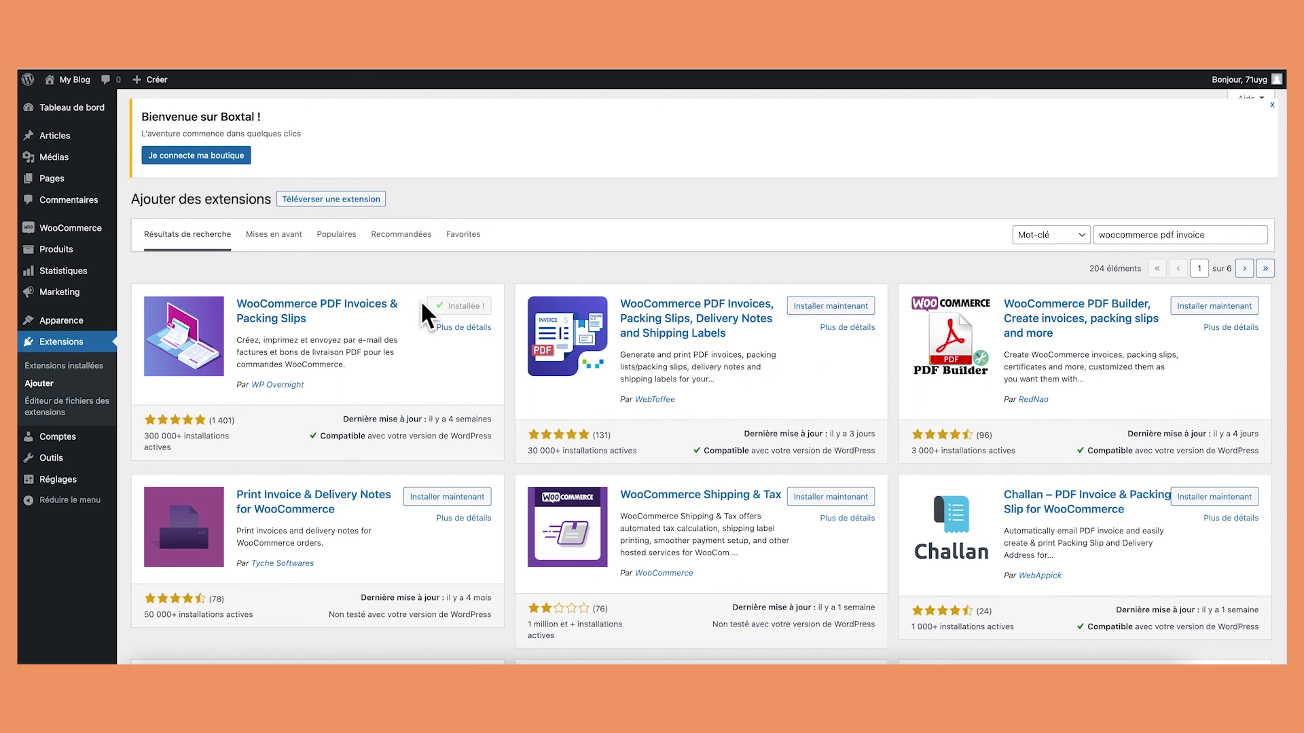
pyautogui.click(477, 303)
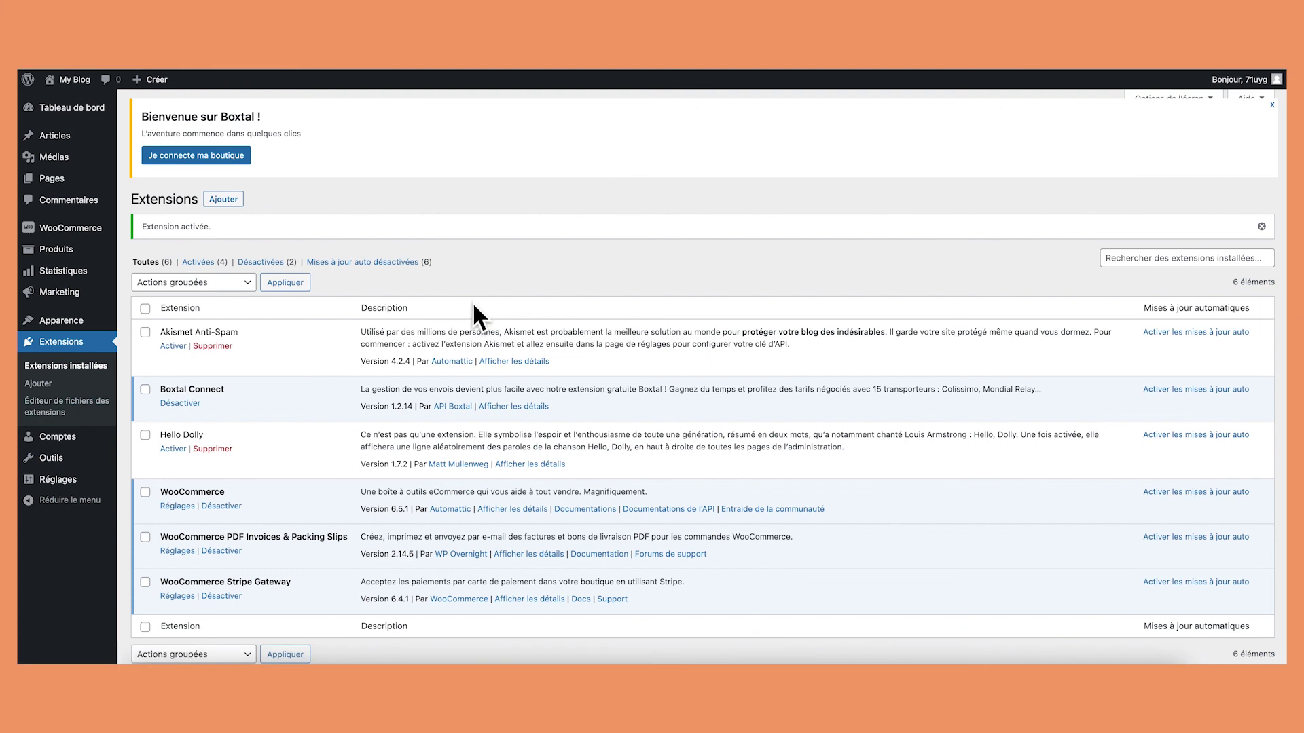
# Open the WooCommerce PDF Invoices & Packing Slips settings and look through the general options for logo, shop name, address and footer
pyautogui.scroll(-1, 486, 326)
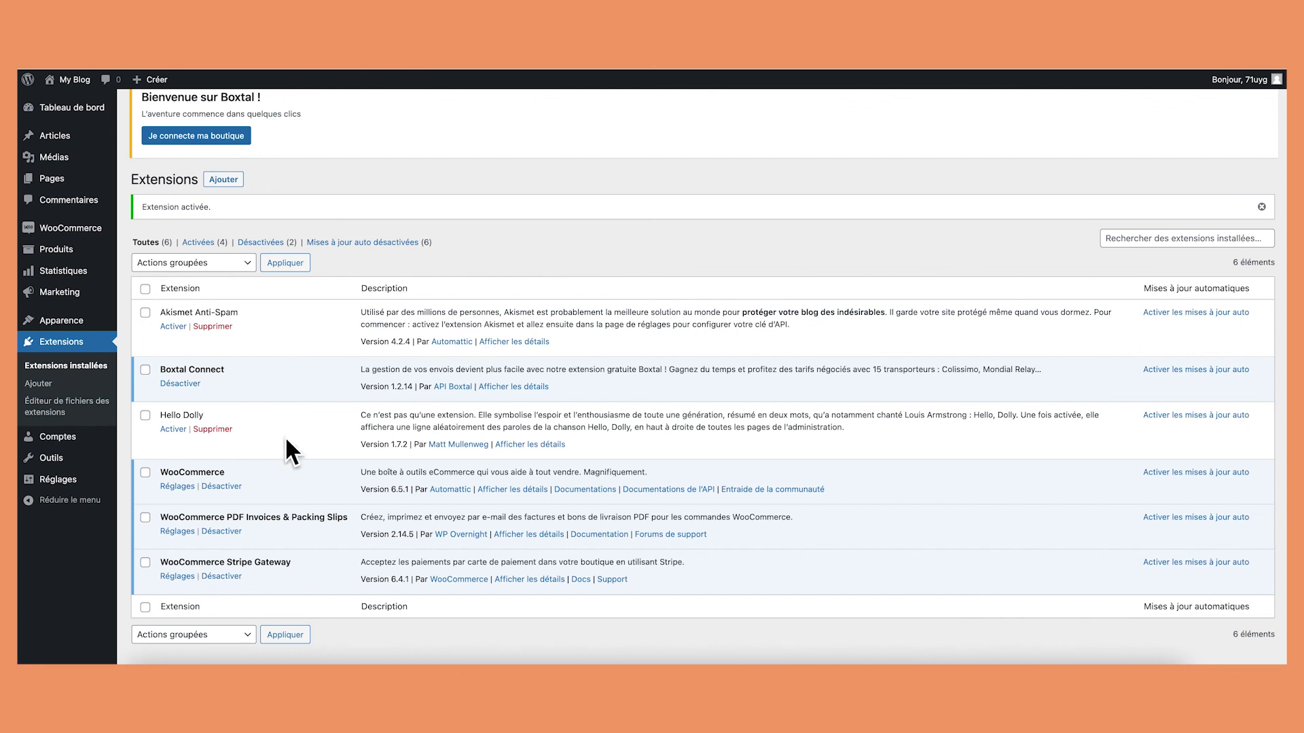
pyautogui.click(168, 531)
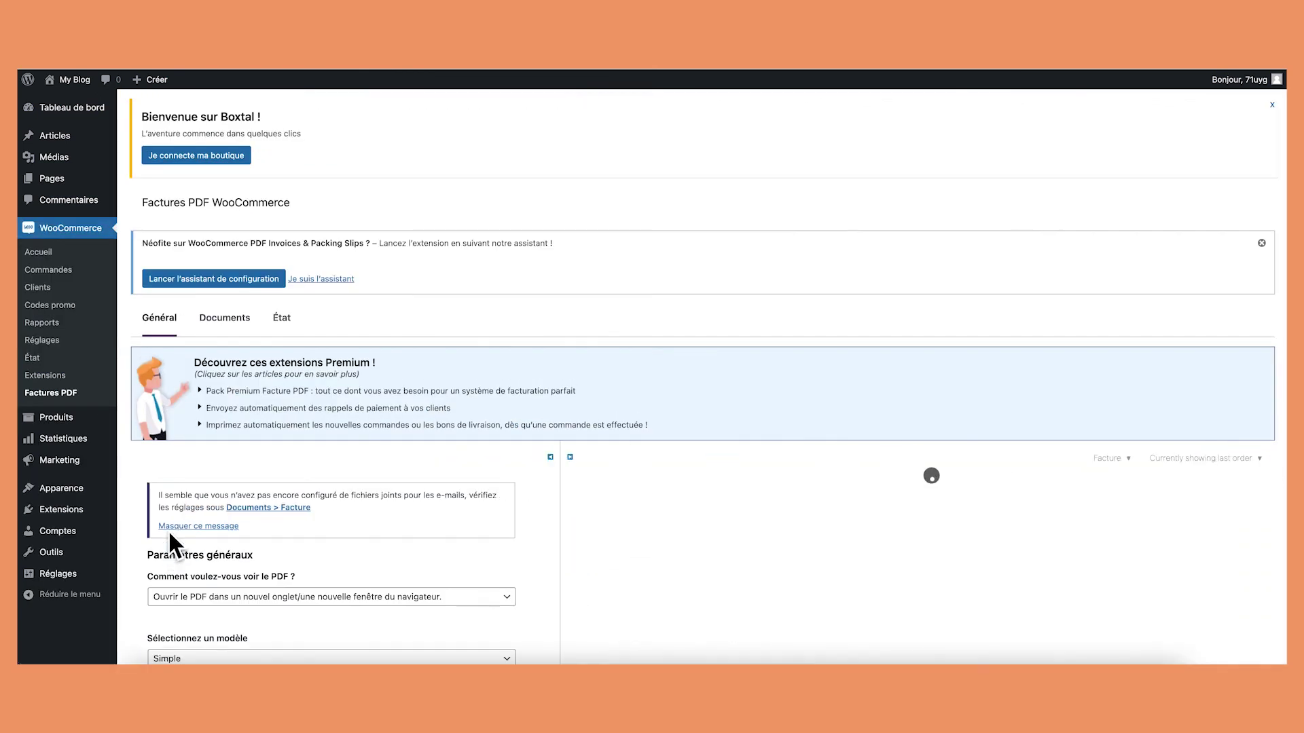
pyautogui.scroll(-5, 577, 522)
pyautogui.scroll(-15, 503, 537)
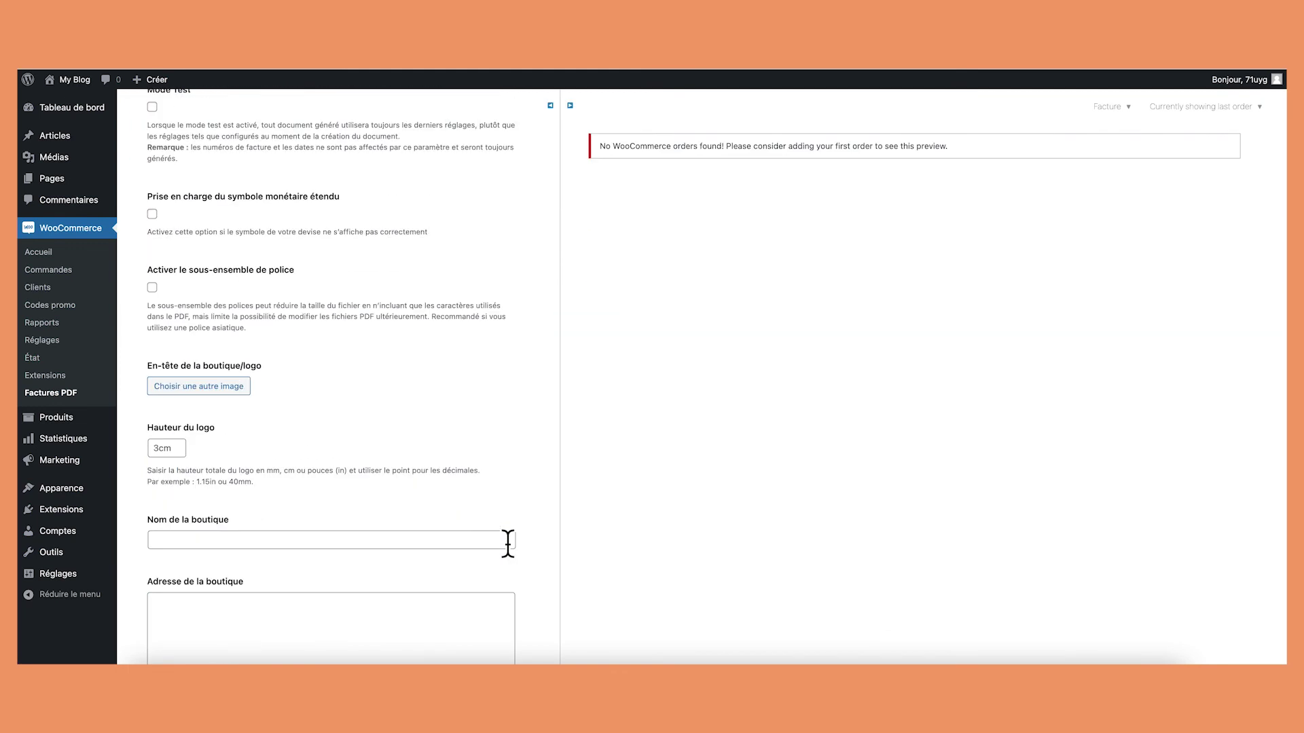
pyautogui.scroll(-10, 508, 543)
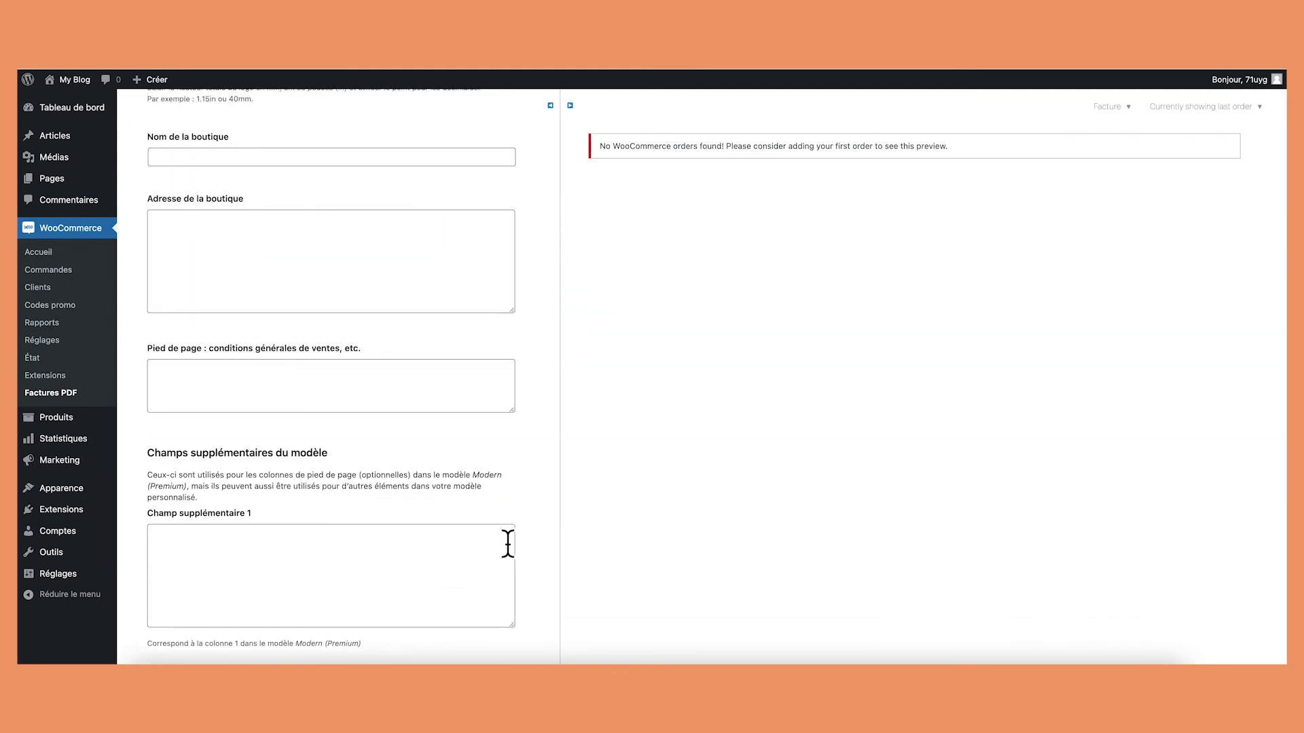
pyautogui.scroll(-5, 508, 543)
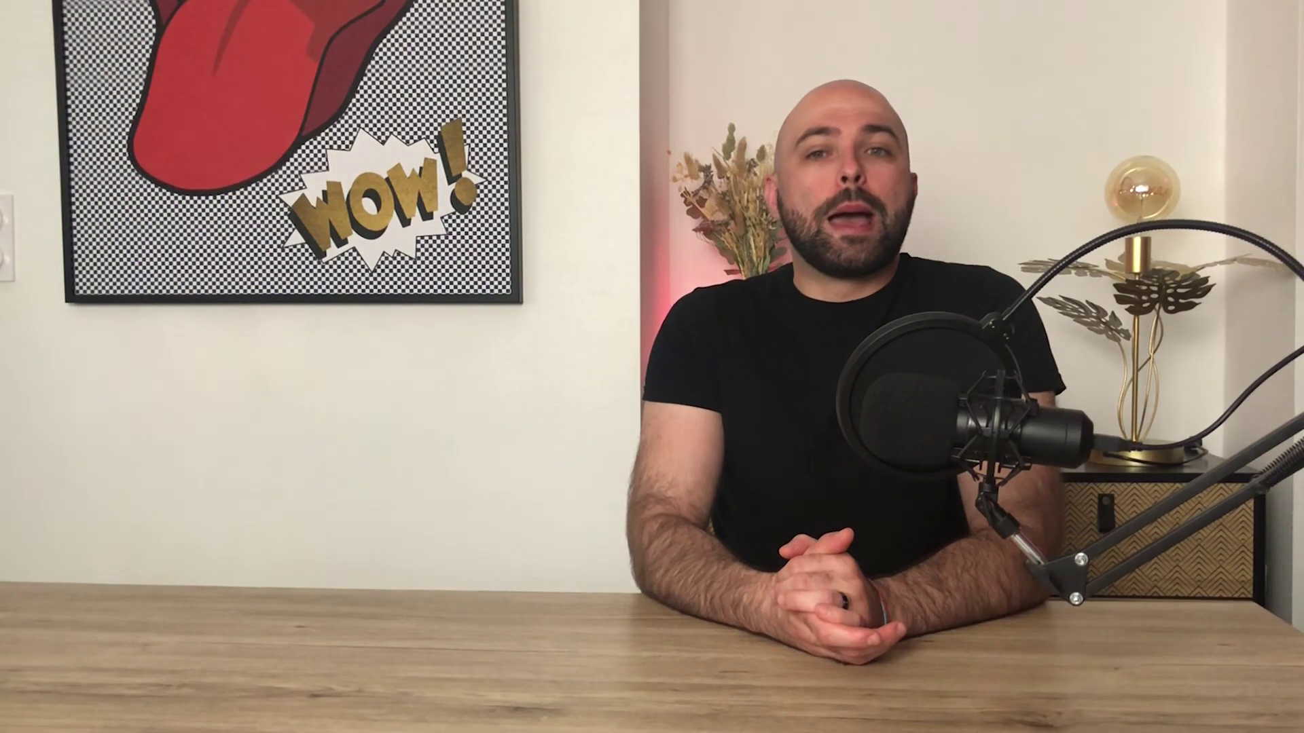